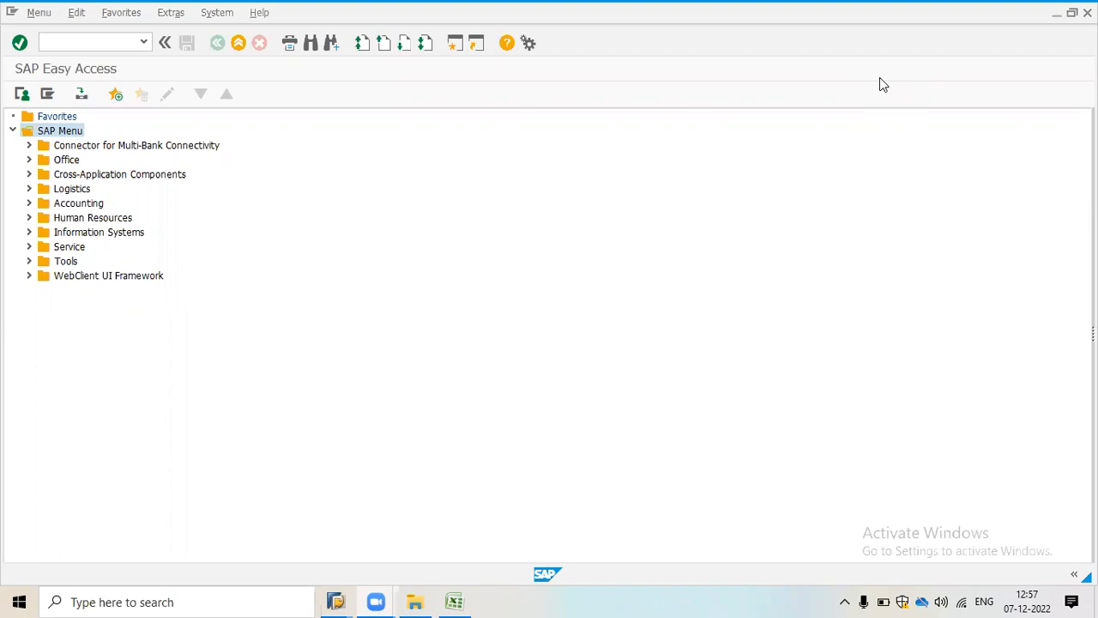
# Switch to the 04. SAP PM MASTERDATA workbook in Excel and review the configuration data examples down to the master data table.
pyautogui.press('super+d')
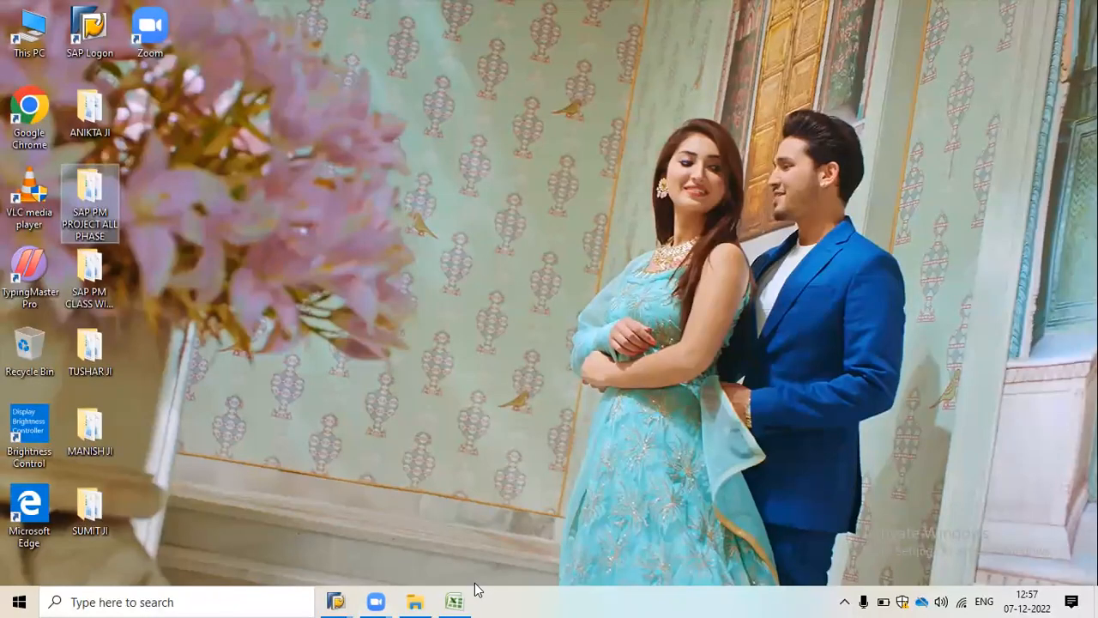
pyautogui.click(454, 602)
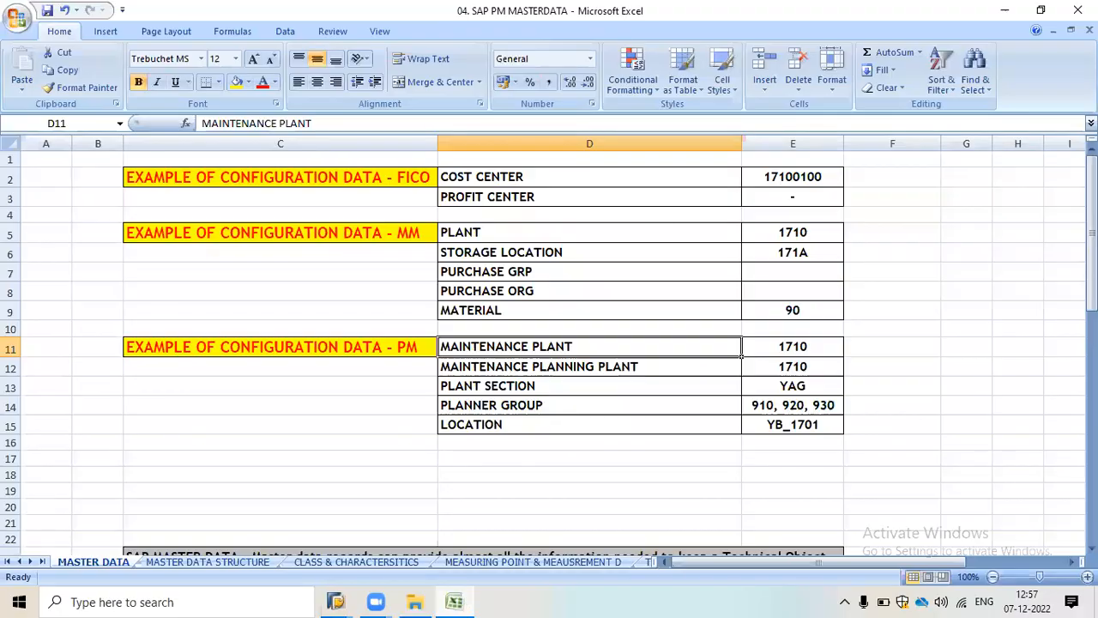
pyautogui.moveTo(1091, 225); pyautogui.dragTo(1091, 242)
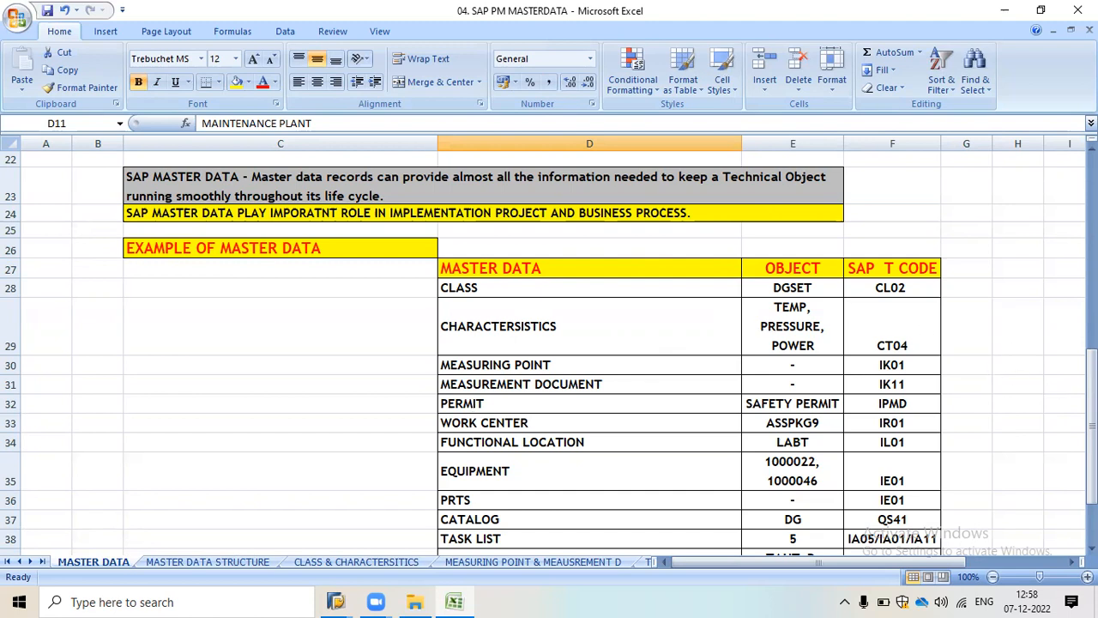
pyautogui.moveTo(1090, 377); pyautogui.dragTo(1091, 400)
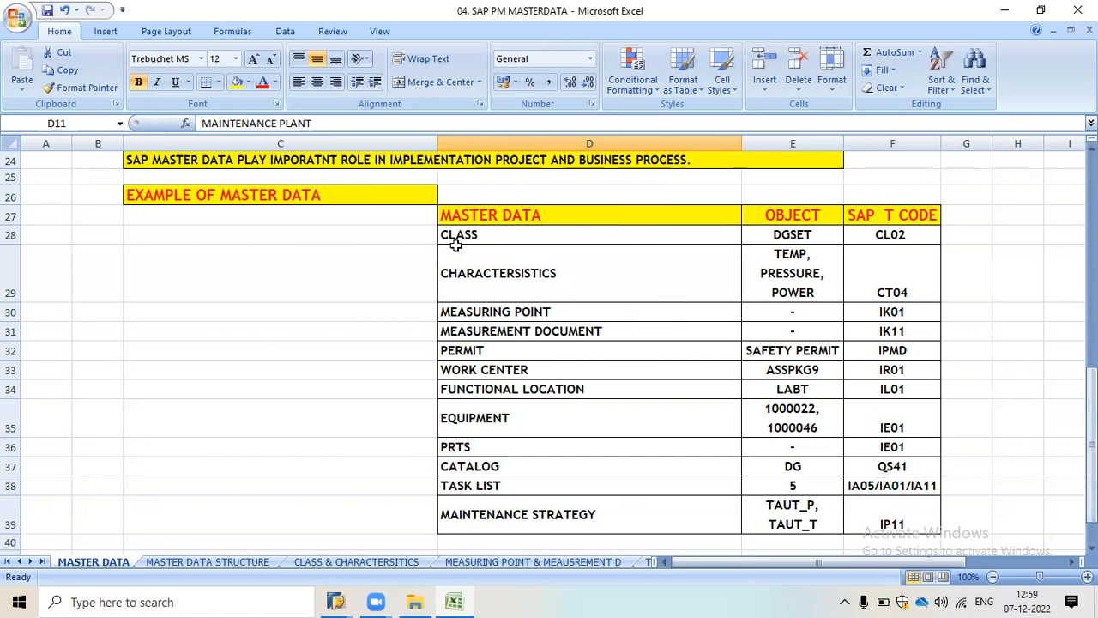
# Go through the master data types in the example table one by one, from CLASS to MAINTENANCE STRATEGY.
pyautogui.click(530, 237)
pyautogui.click(515, 272)
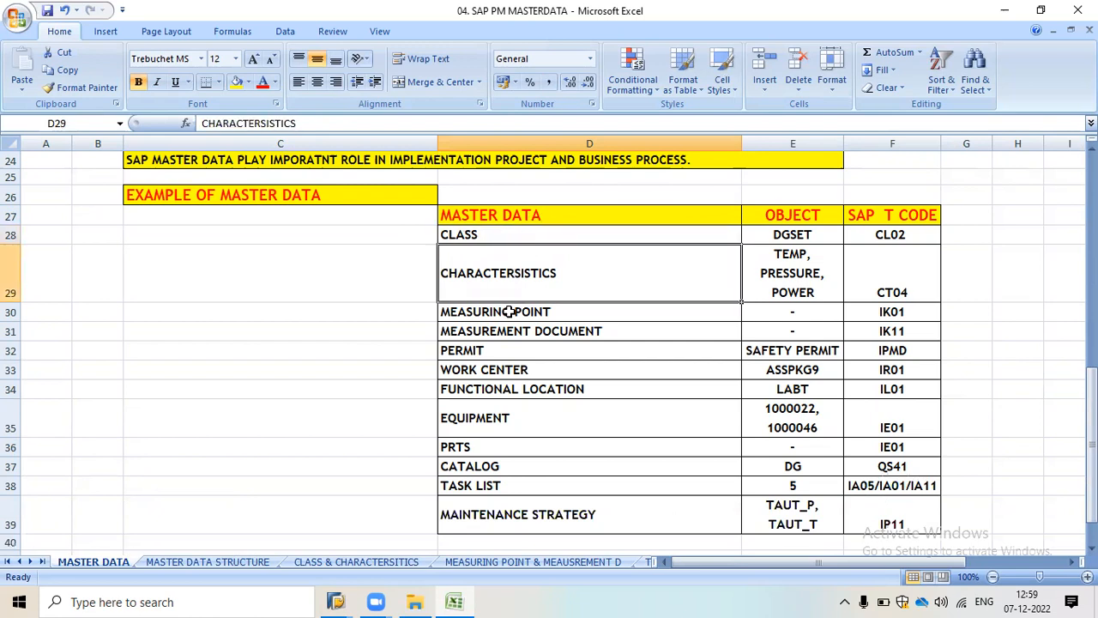
pyautogui.click(504, 312)
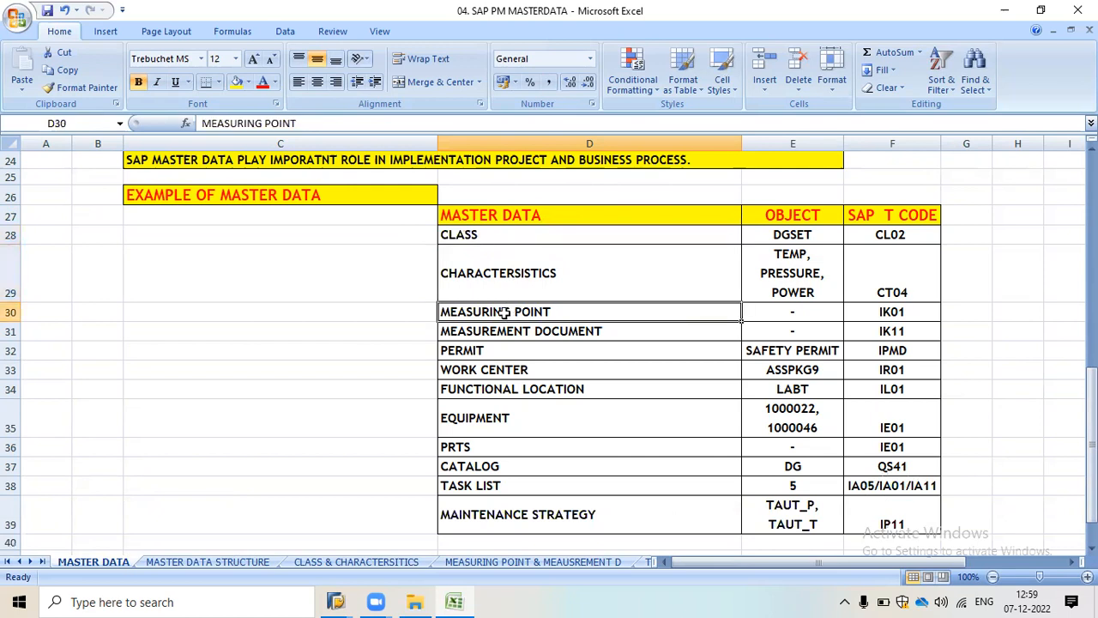
pyautogui.click(513, 332)
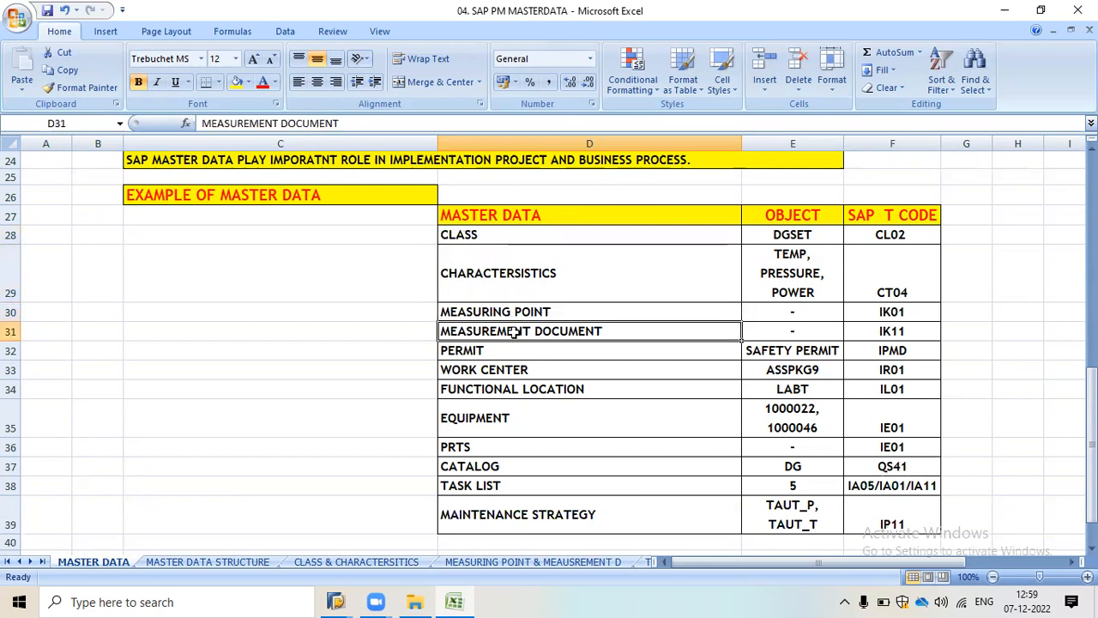
pyautogui.click(505, 350)
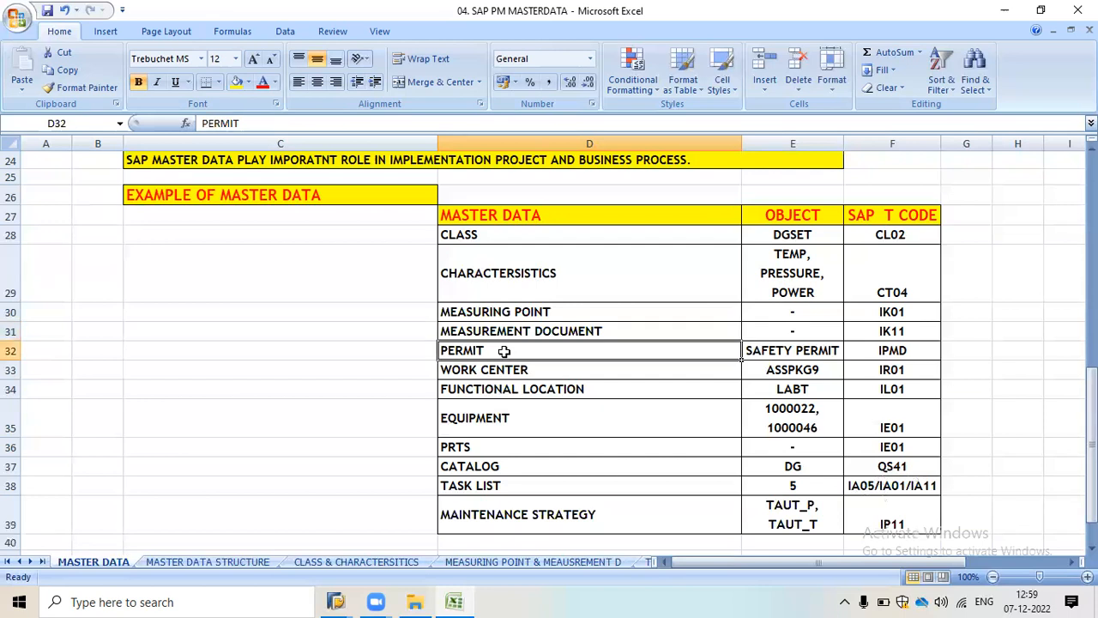
pyautogui.click(499, 371)
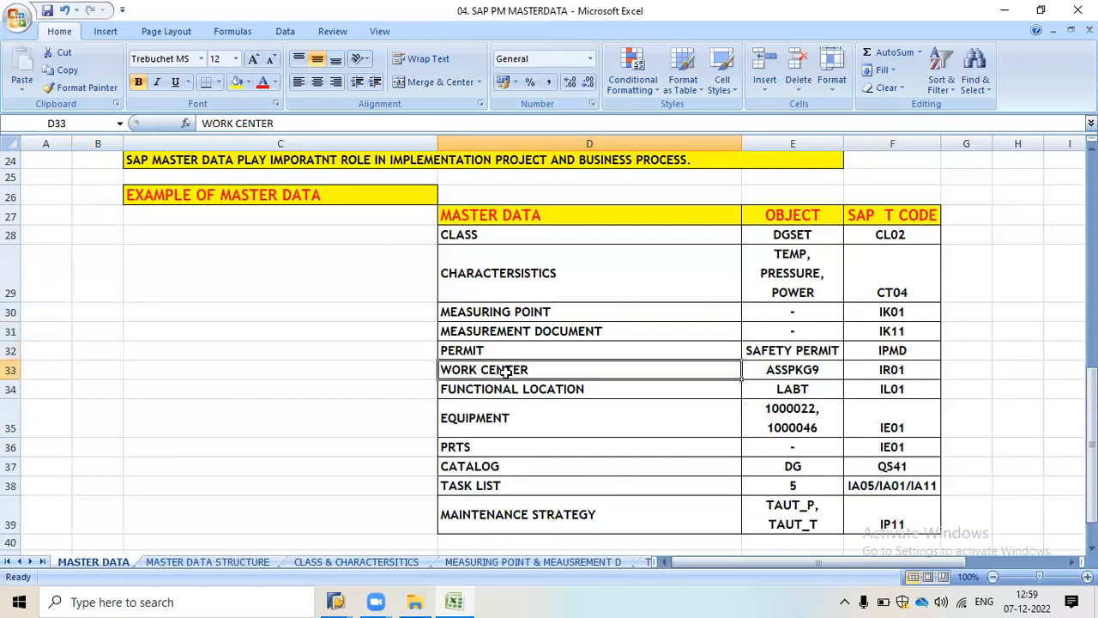
pyautogui.click(507, 391)
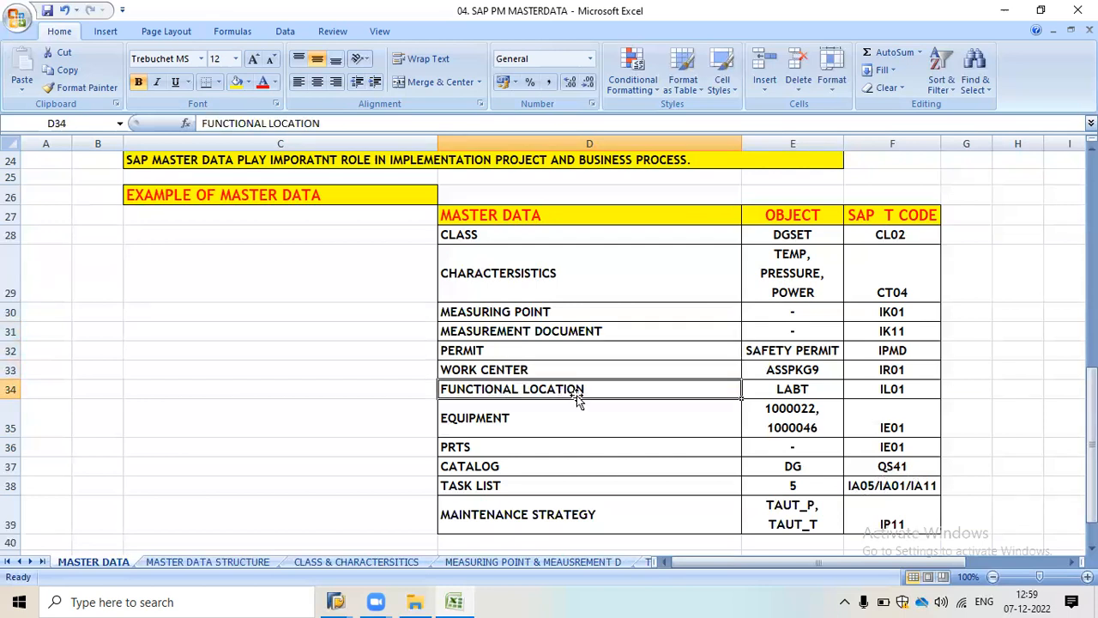
pyautogui.click(503, 417)
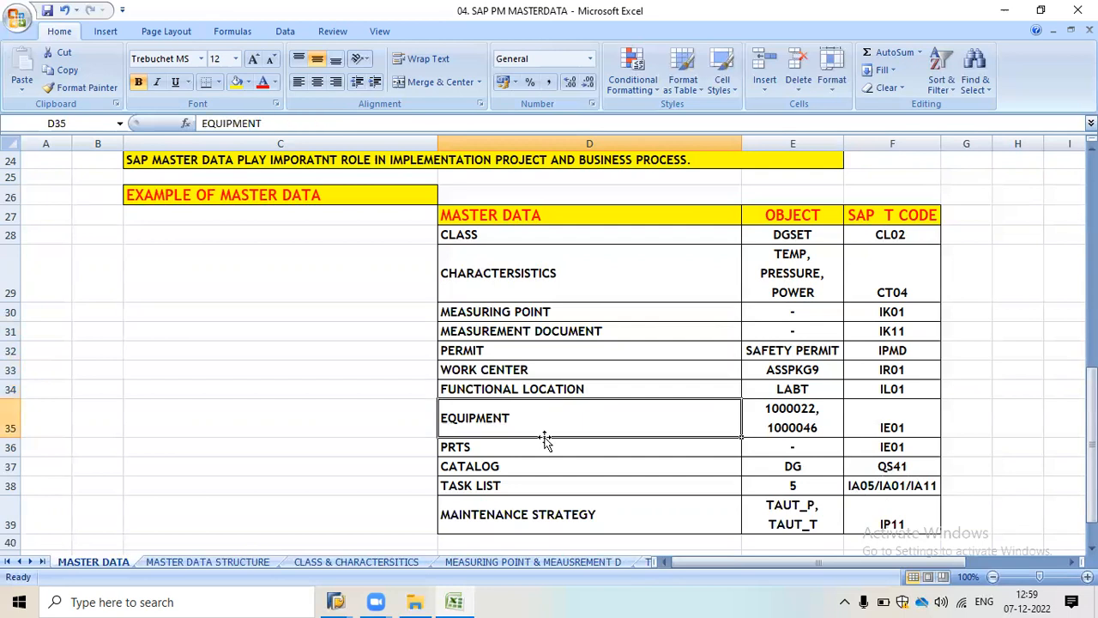
pyautogui.click(496, 447)
pyautogui.click(513, 470)
pyautogui.click(506, 486)
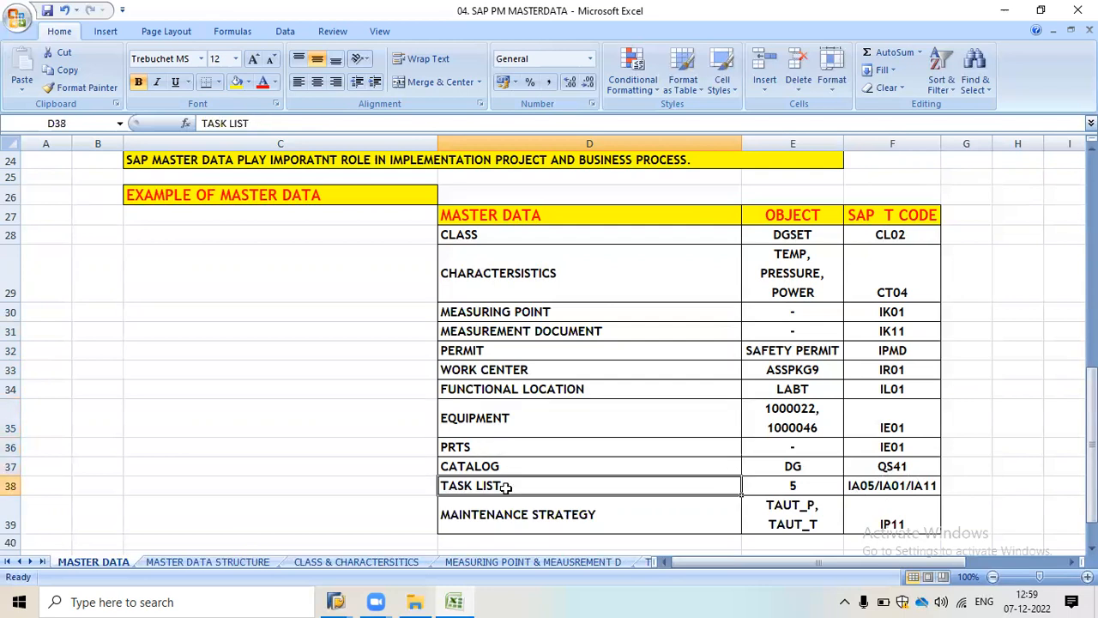
pyautogui.click(520, 520)
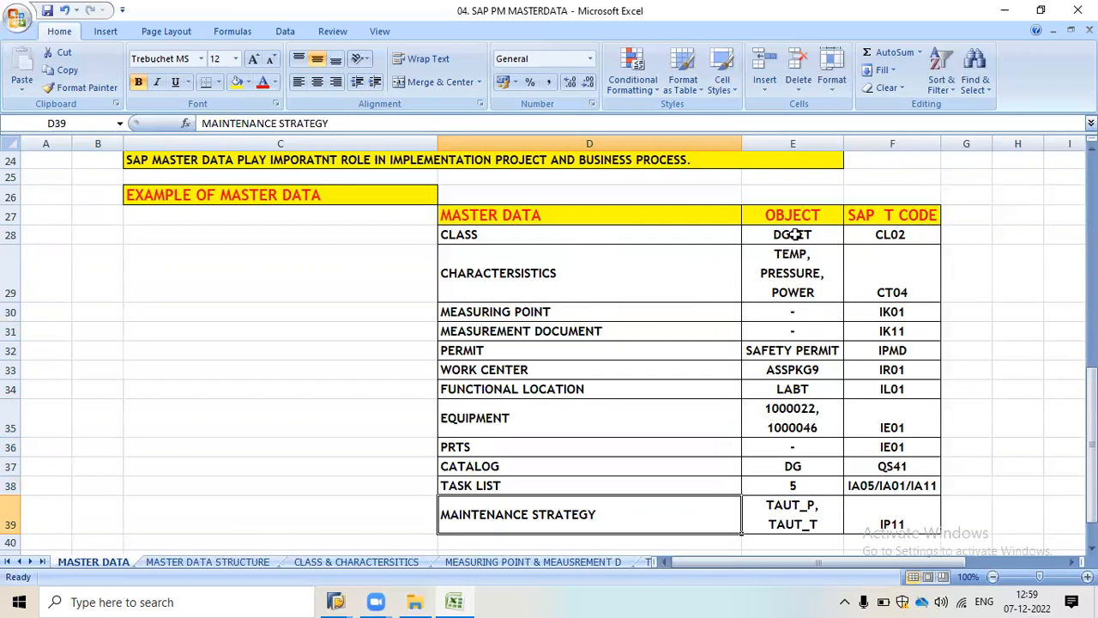
# Review the objects and SAP transaction codes listed beside the master data types.
pyautogui.moveTo(795, 239); pyautogui.dragTo(809, 524)
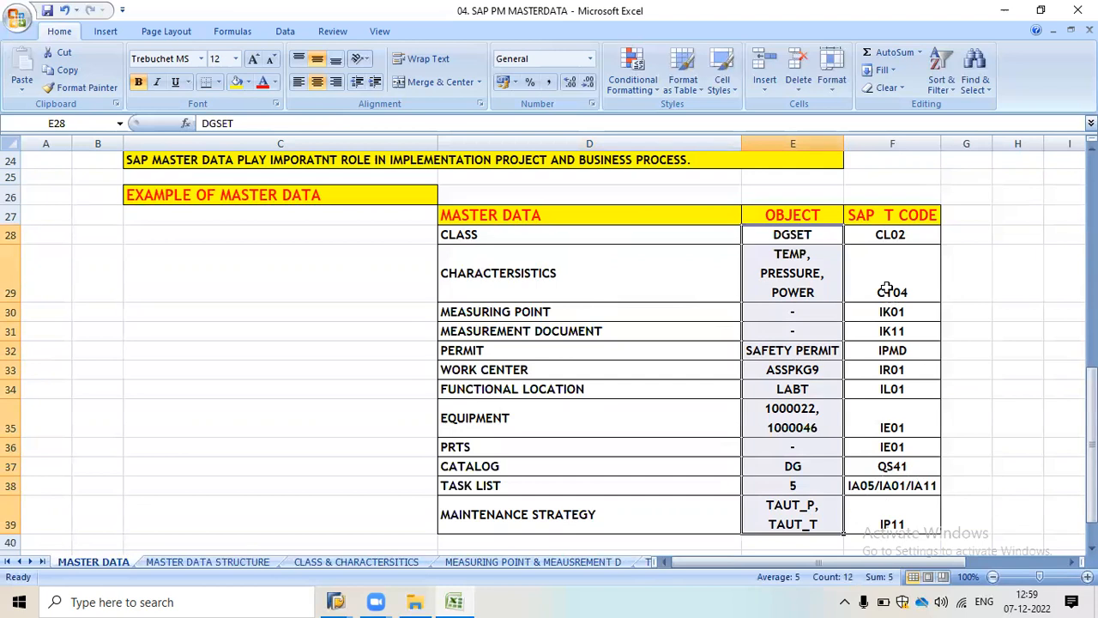
pyautogui.click(891, 243)
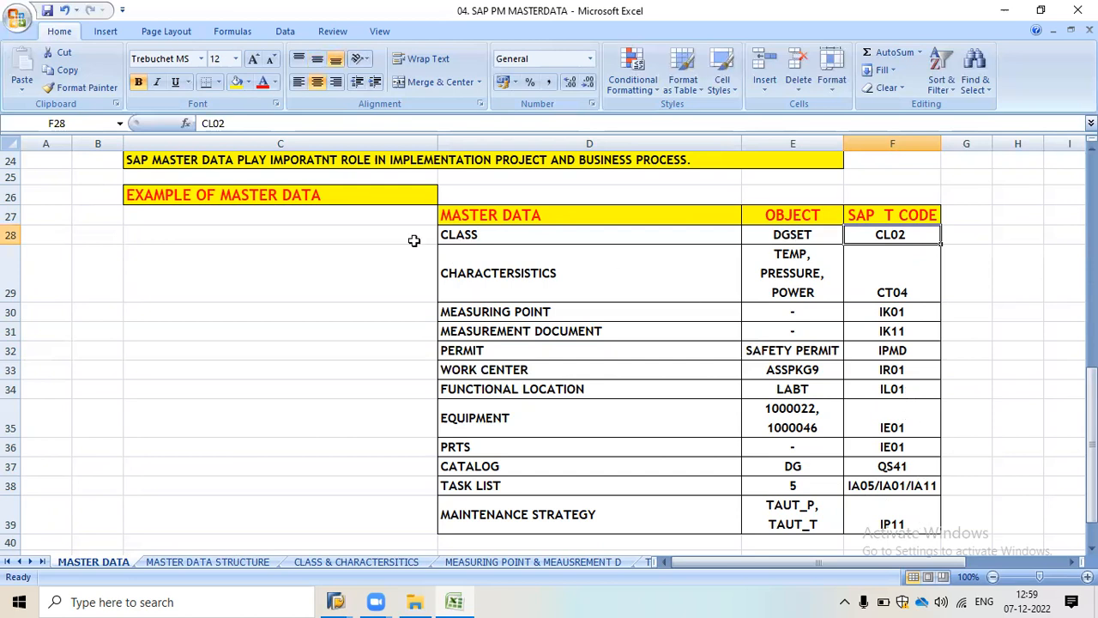
pyautogui.click(293, 194)
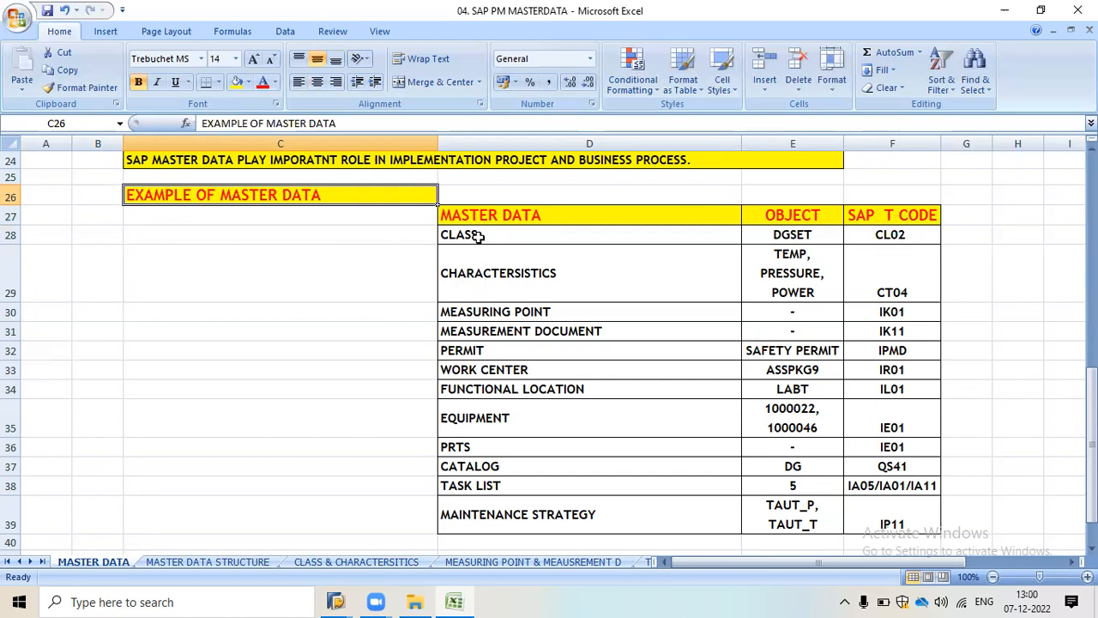
# Switch to SAP, open class maintenance with transaction CL02 and clear the prefilled class and class type.
pyautogui.hotkey('alt', 'Tab')
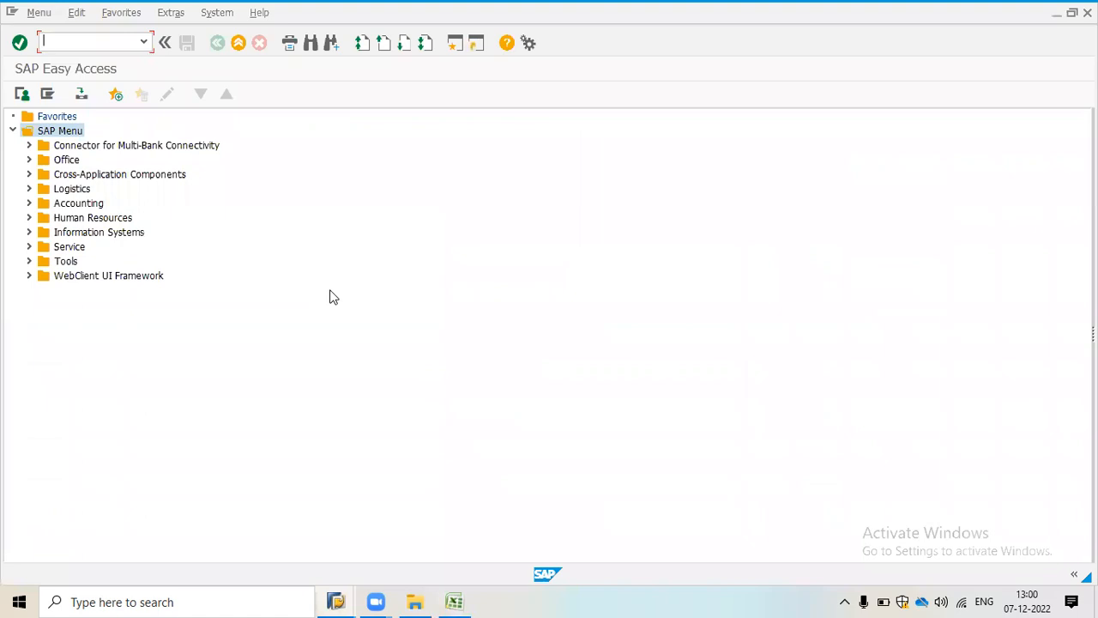
pyautogui.write('CL02')
pyautogui.press('Return')
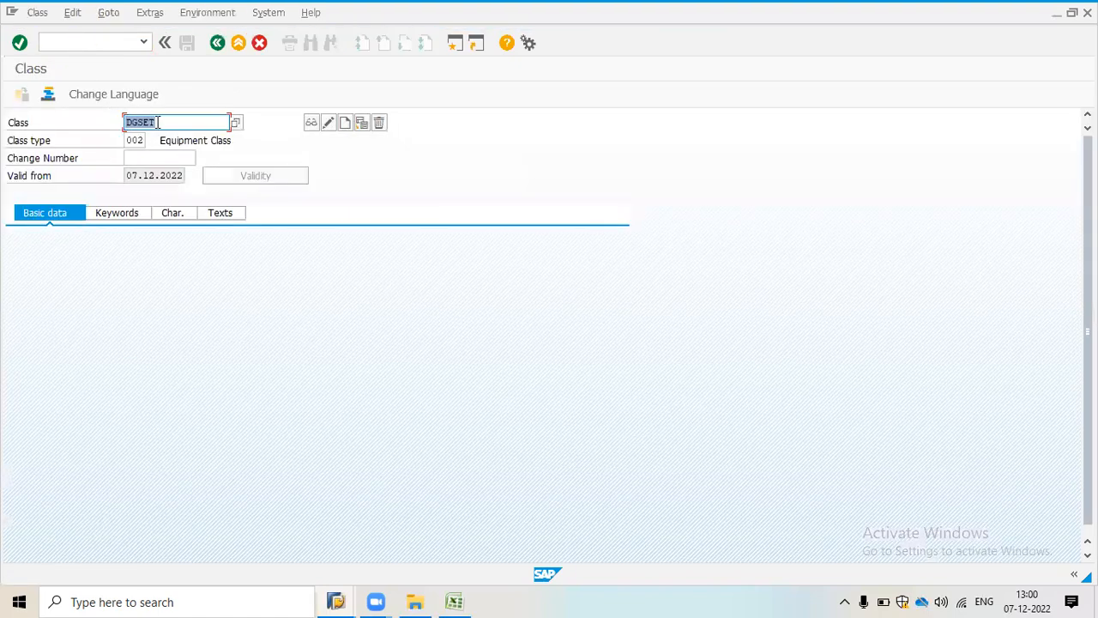
pyautogui.press('Delete')
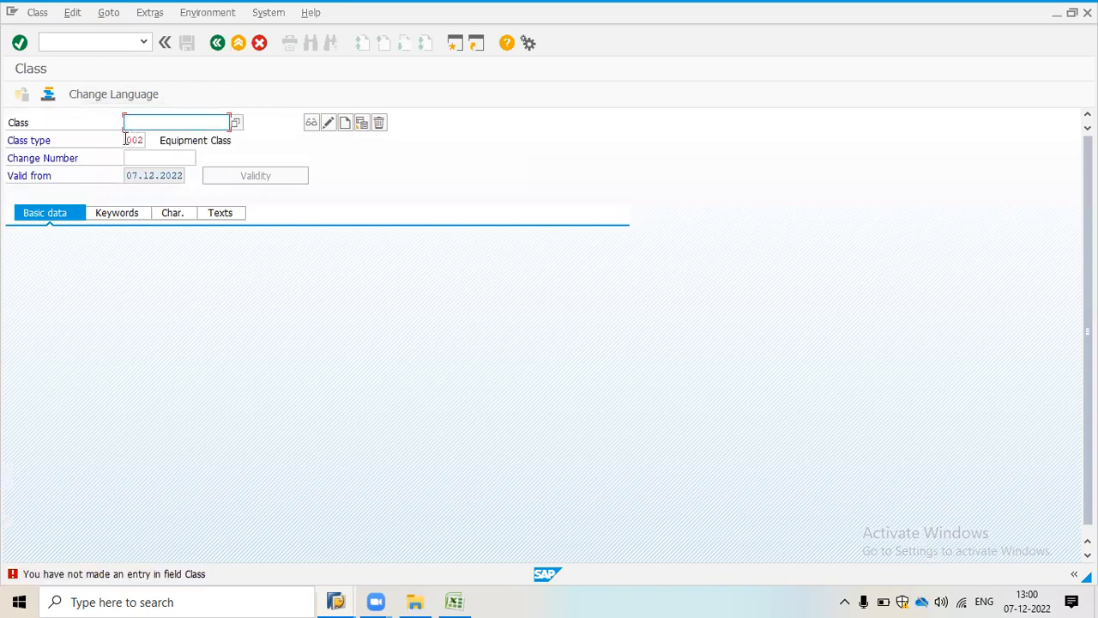
pyautogui.moveTo(127, 140); pyautogui.dragTo(220, 156)
pyautogui.press('BackSpace')
pyautogui.click(249, 156)
pyautogui.click(162, 119)
pyautogui.write('DGSET')
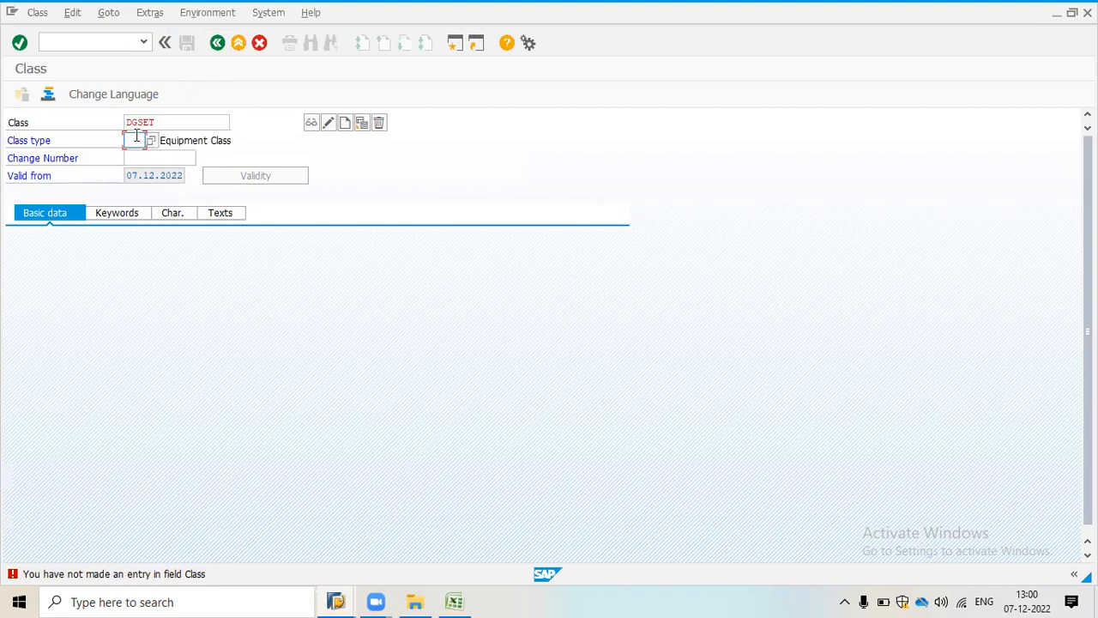
pyautogui.press('BackSpace')
pyautogui.press('BackSpace')
pyautogui.press('BackSpace')
pyautogui.press('BackSpace')
pyautogui.press('BackSpace')
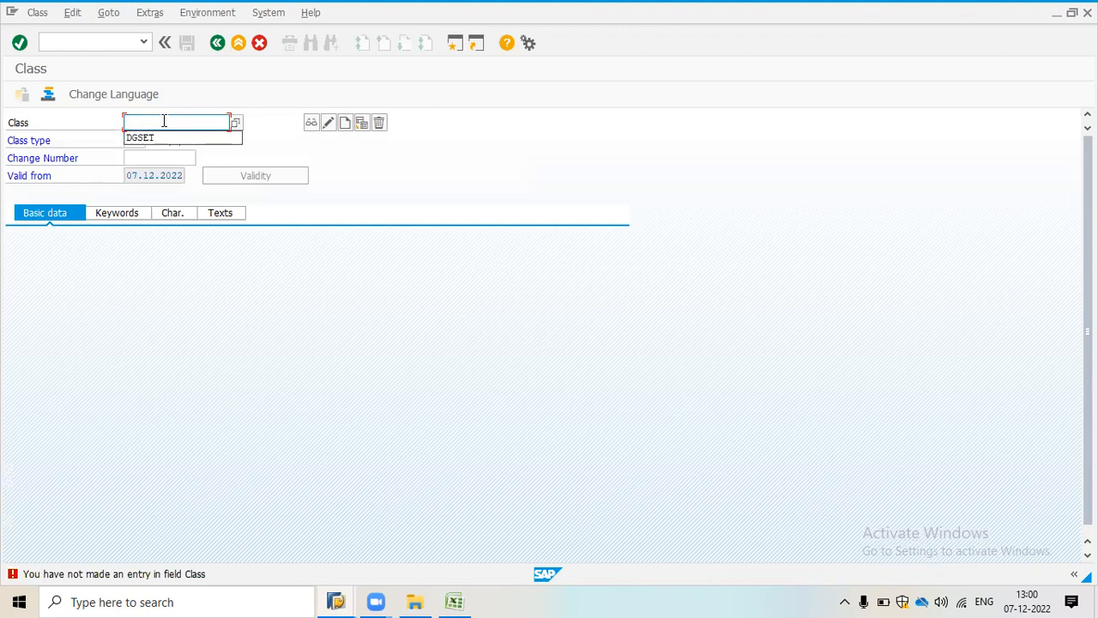
# Enter the class MOTOR with class type 002 (Equipment Class) and check whether it already exists.
pyautogui.write('MOTO')
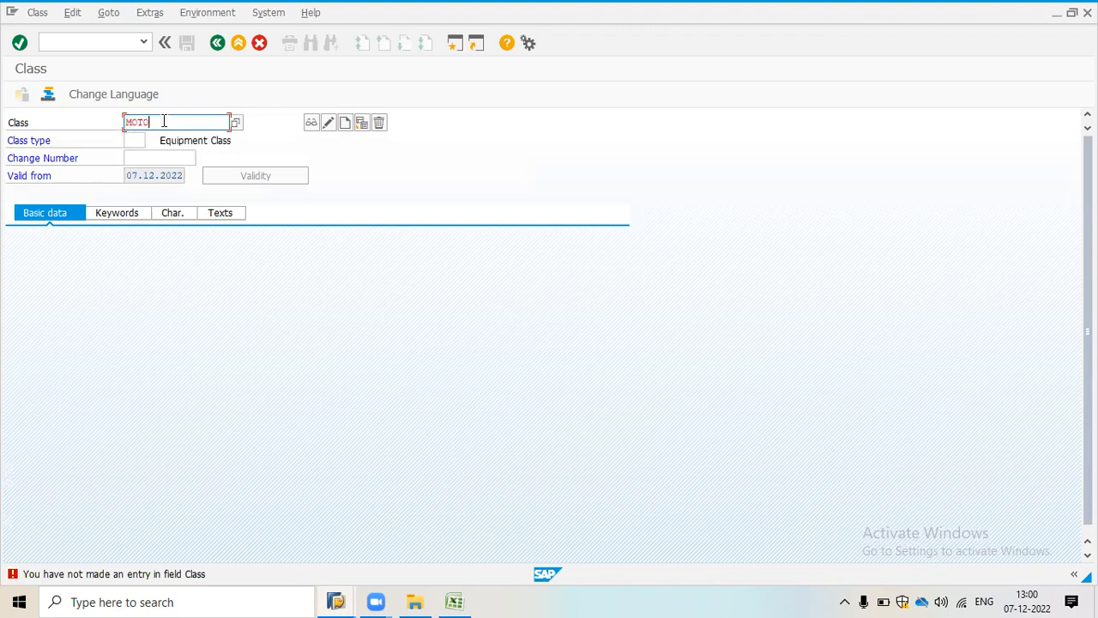
pyautogui.write('R')
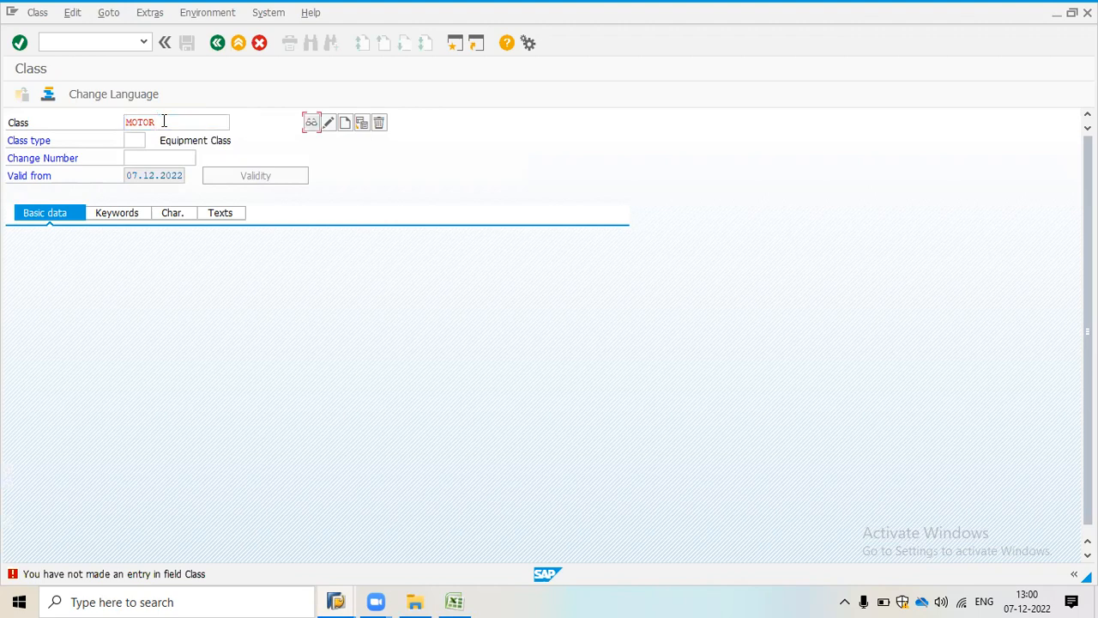
pyautogui.click(135, 139)
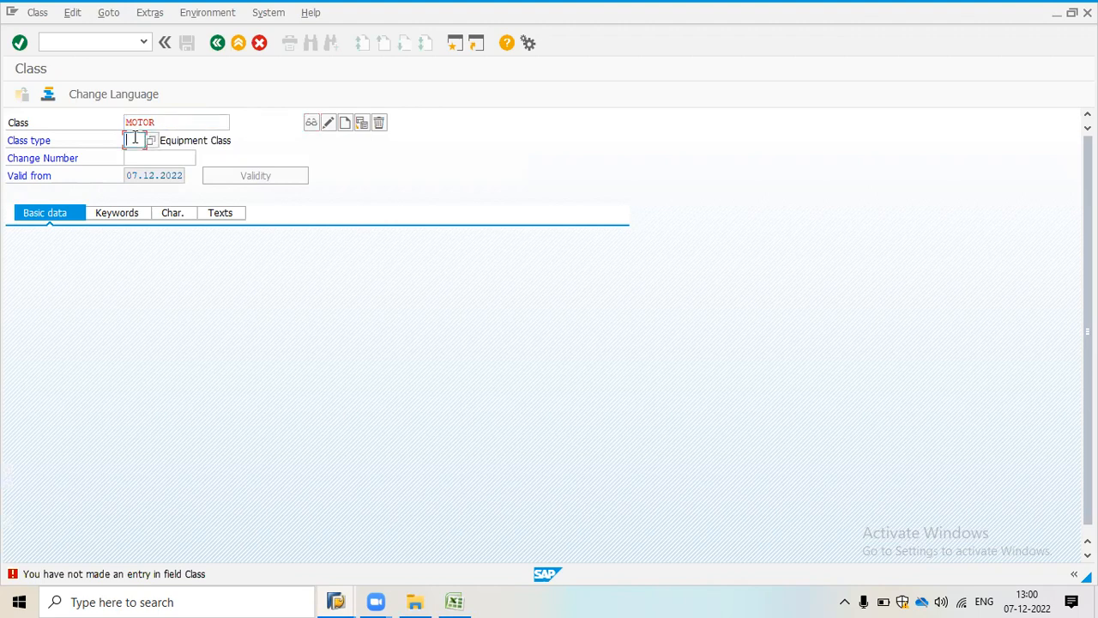
pyautogui.write('002')
pyautogui.click(150, 142)
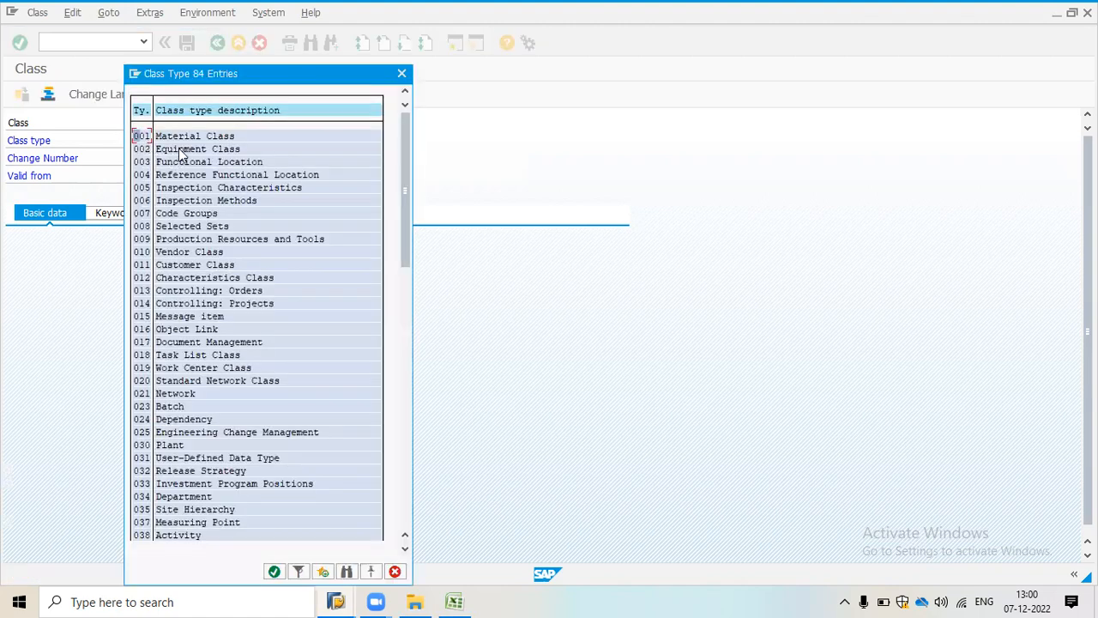
pyautogui.doubleClick(179, 148)
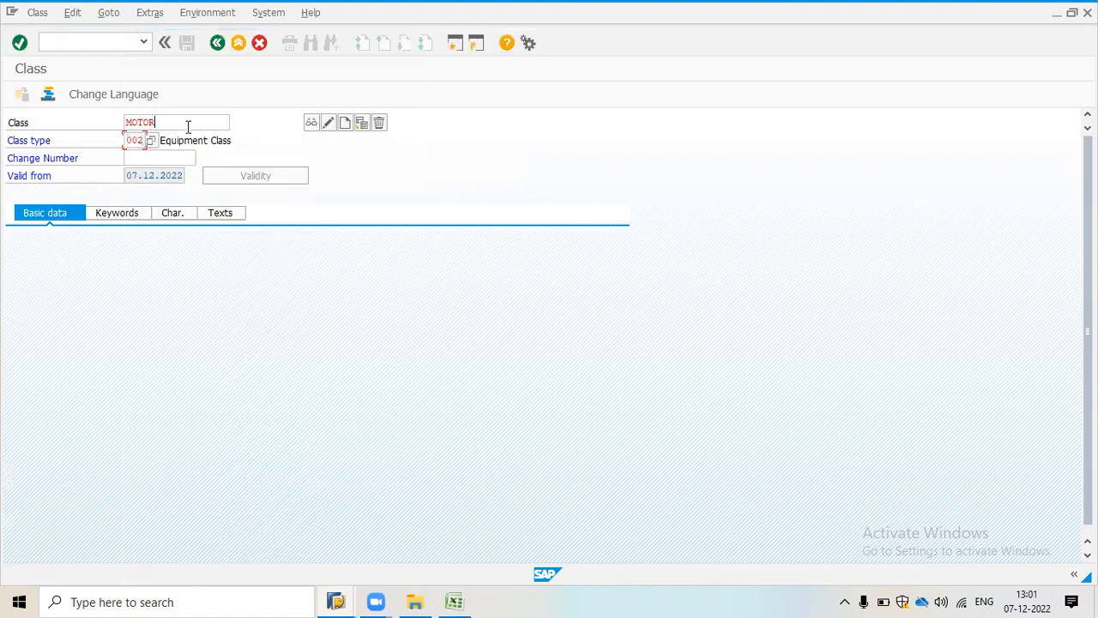
pyautogui.click(187, 126)
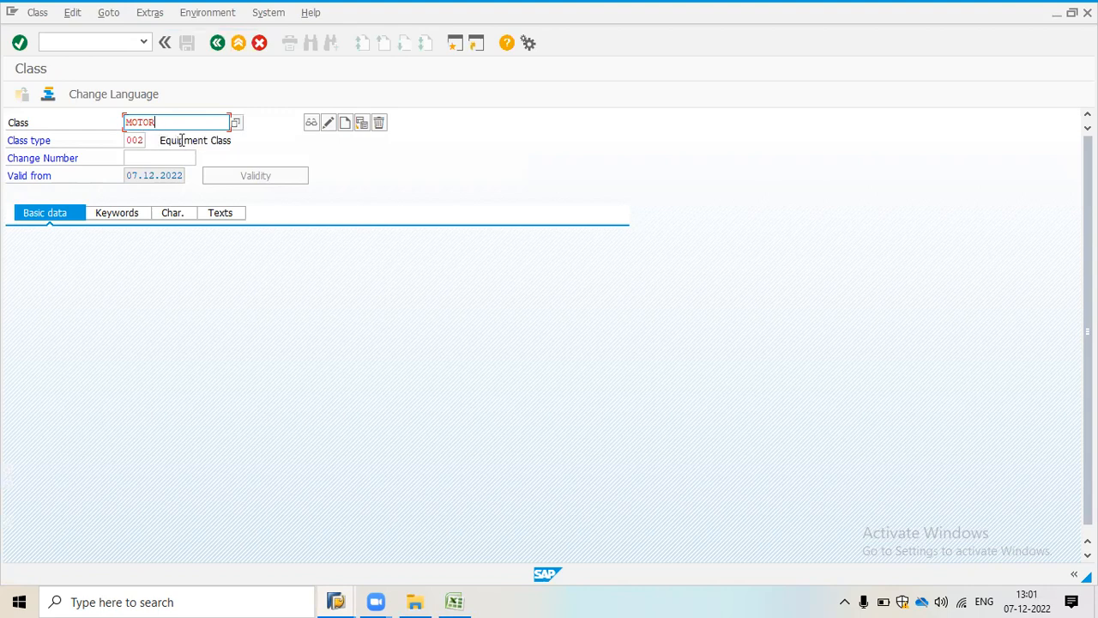
pyautogui.click(311, 124)
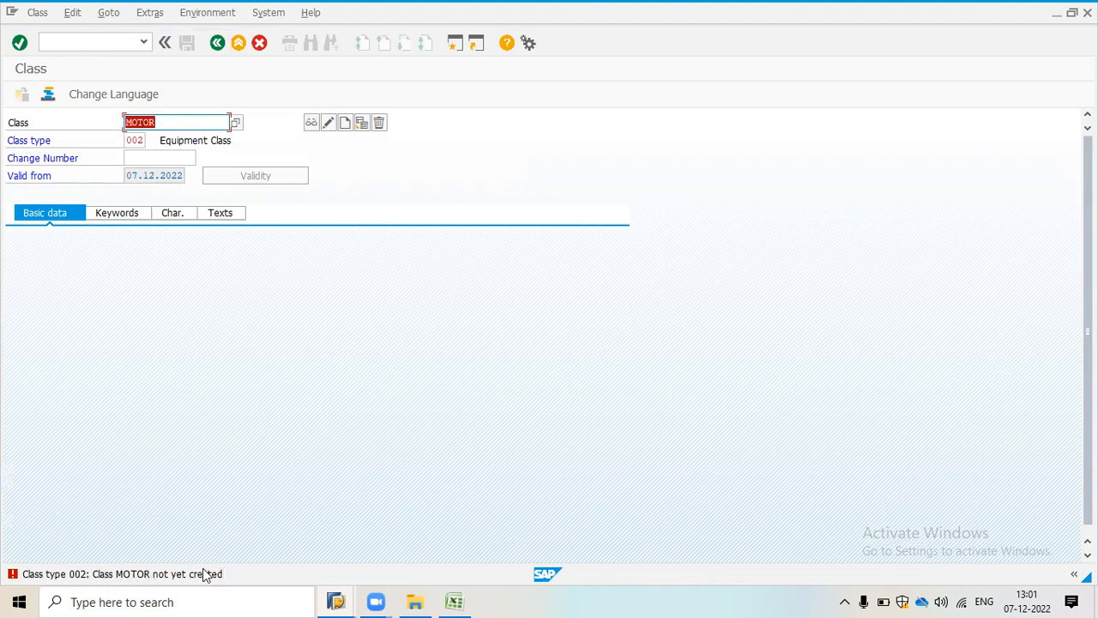
# Create the MOTOR equipment class with the description MOTOR and save it.
pyautogui.click(346, 122)
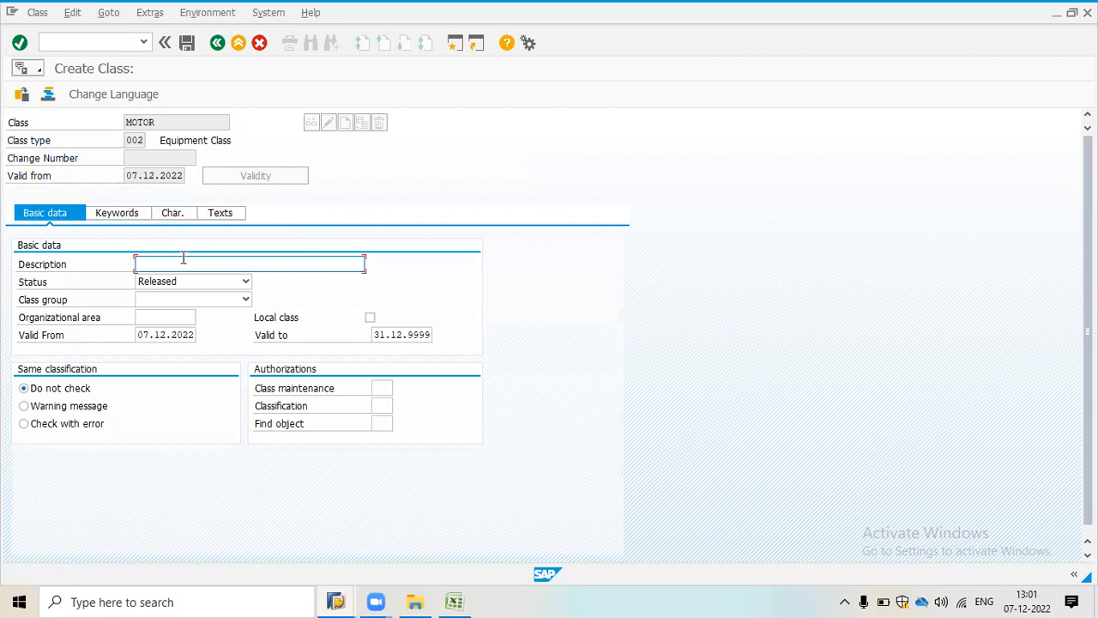
pyautogui.write('MOTOR CL')
pyautogui.press('BackSpace')
pyautogui.press('BackSpace')
pyautogui.click(189, 44)
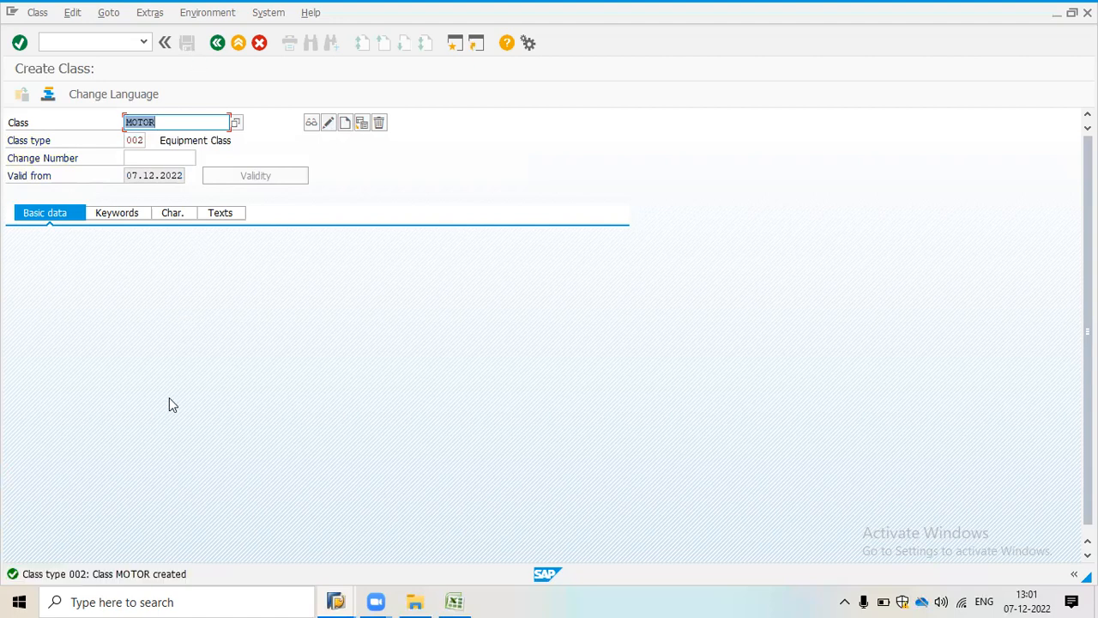
# Leave class maintenance, open characteristic maintenance with transaction CT04 and clear the prefilled characteristic.
pyautogui.click(217, 44)
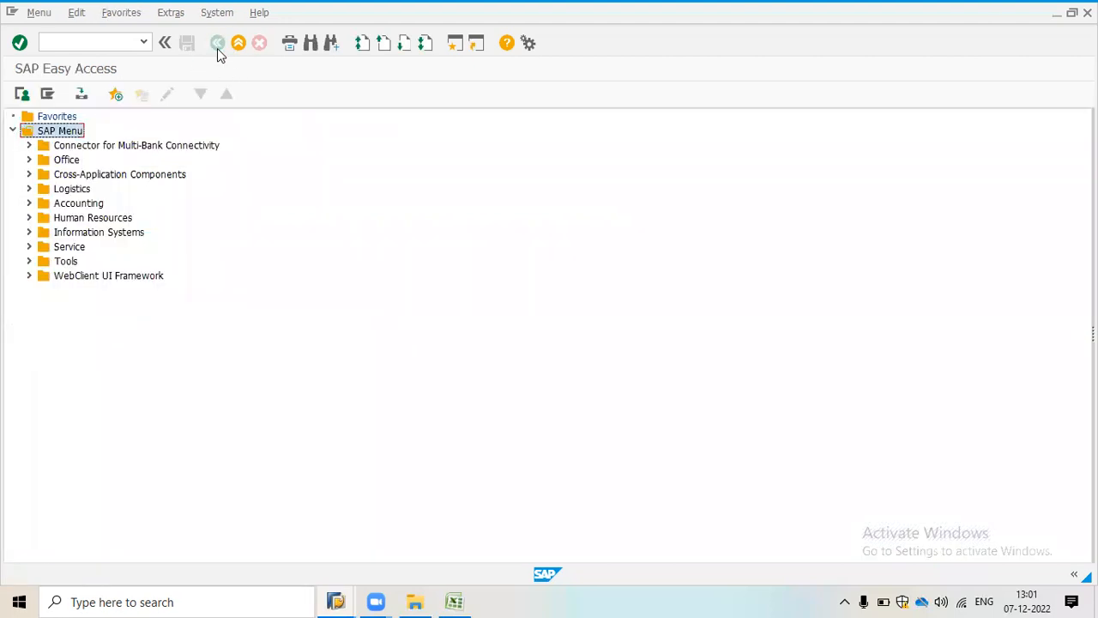
pyautogui.click(79, 42)
pyautogui.write('ct0')
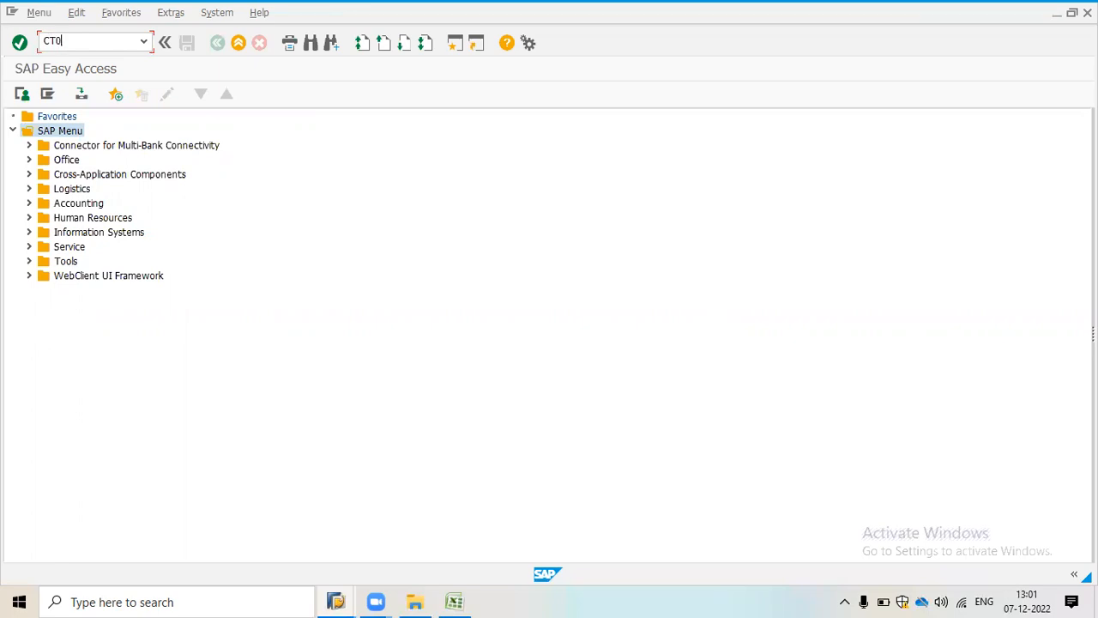
pyautogui.press('Return')
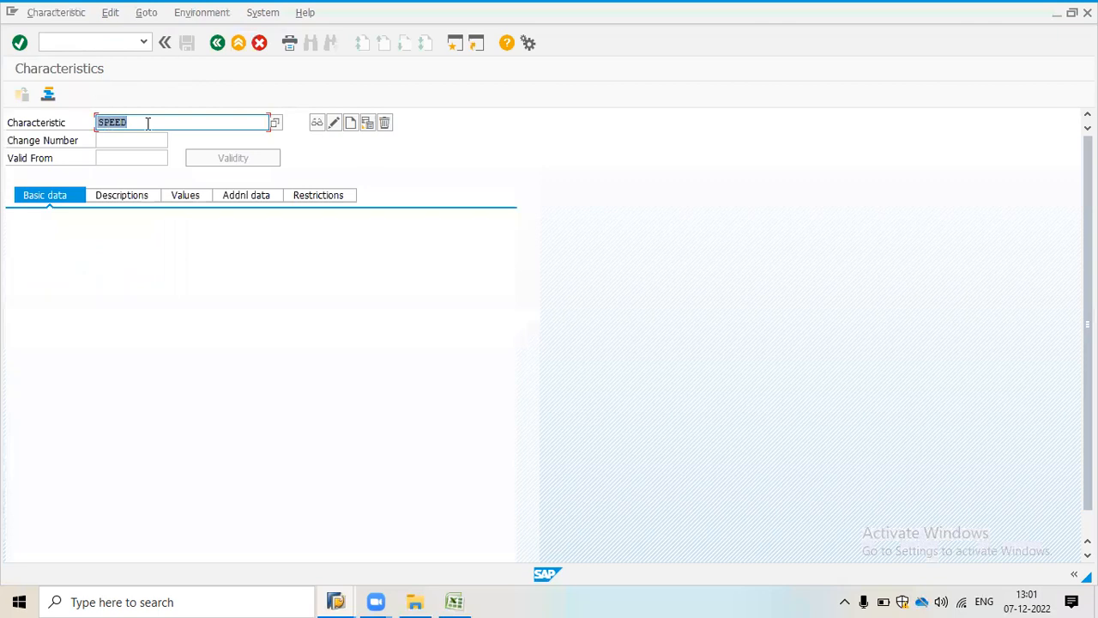
pyautogui.press('BackSpace')
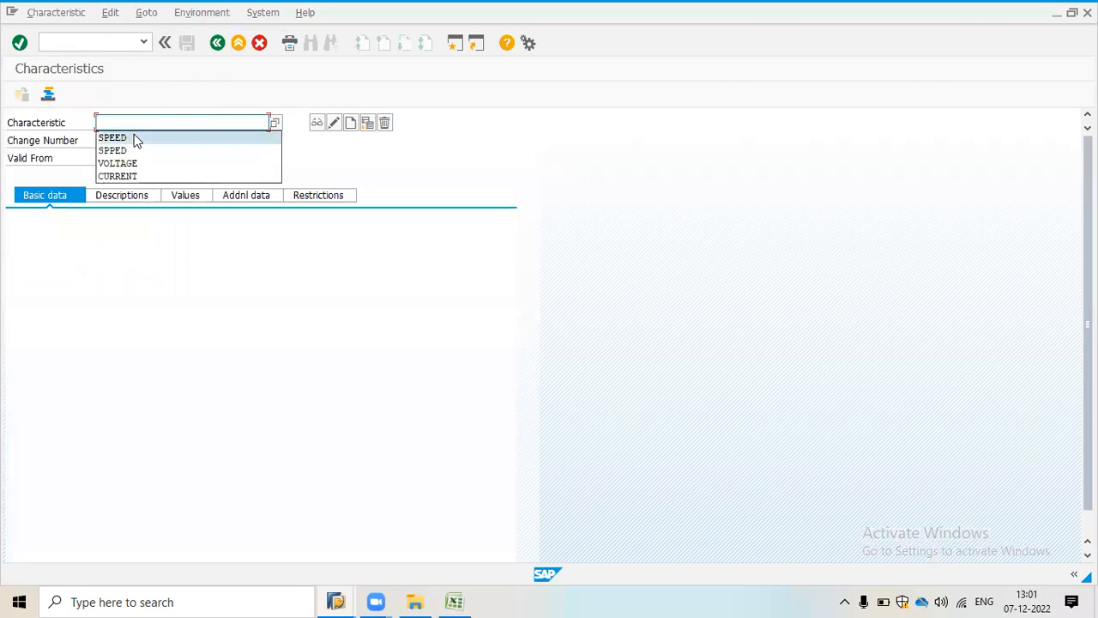
pyautogui.click(135, 138)
pyautogui.press('BackSpace')
pyautogui.press('BackSpace')
pyautogui.press('BackSpace')
pyautogui.press('BackSpace')
pyautogui.press('BackSpace')
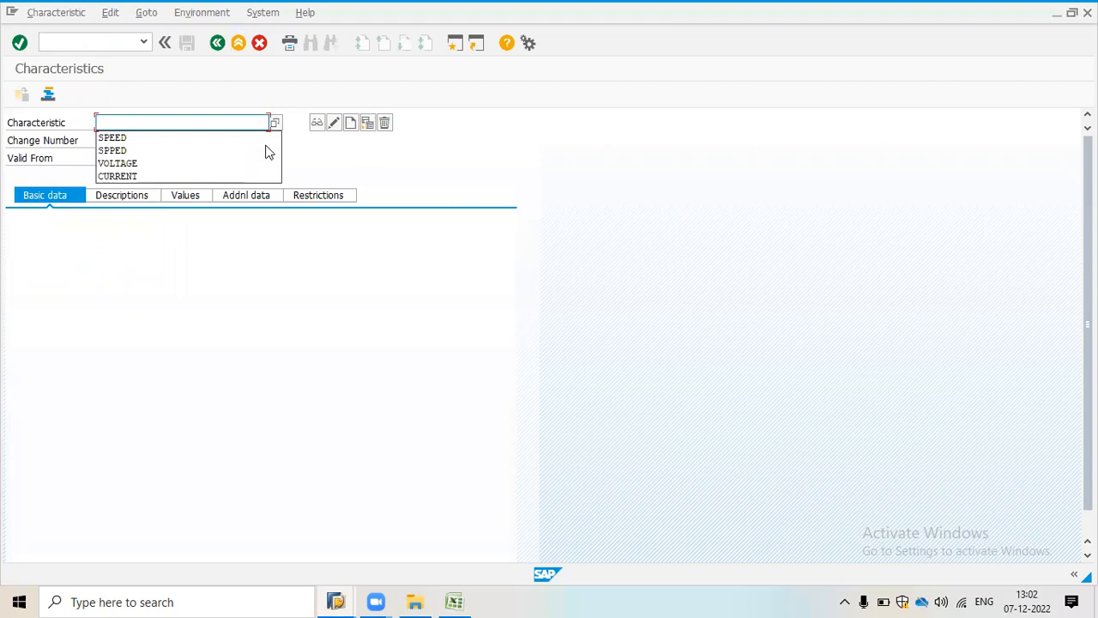
# Switch to the Excel workbook and review the characteristics HOURS, KMR, KVA, RPM and AMPERE on the MASTER DATA STRUCTURE sheet.
pyautogui.click(454, 601)
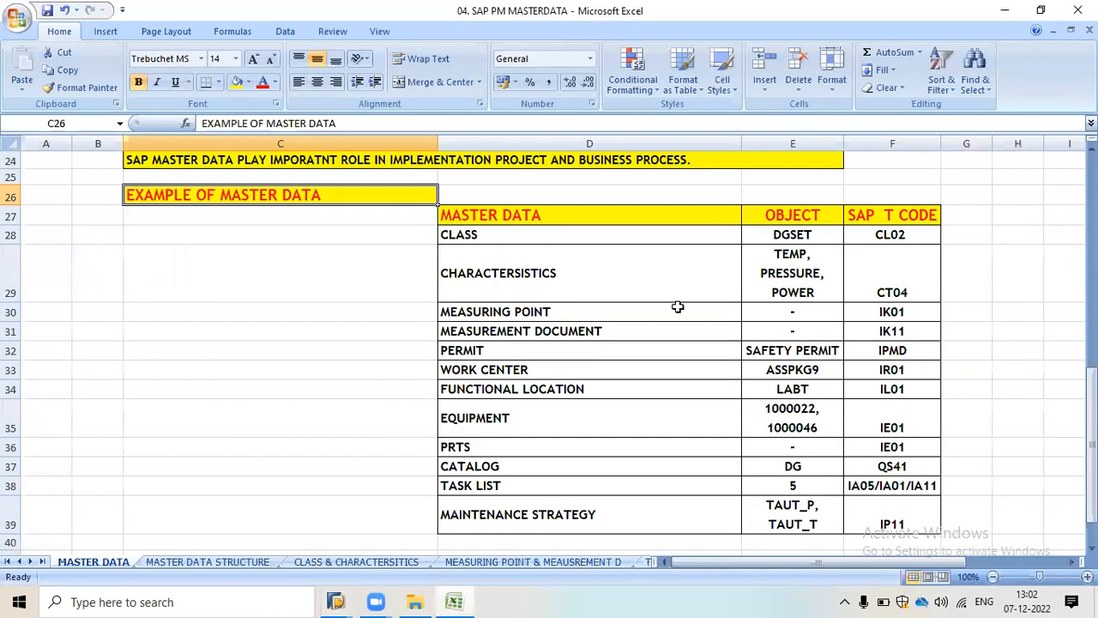
pyautogui.click(228, 563)
pyautogui.click(535, 227)
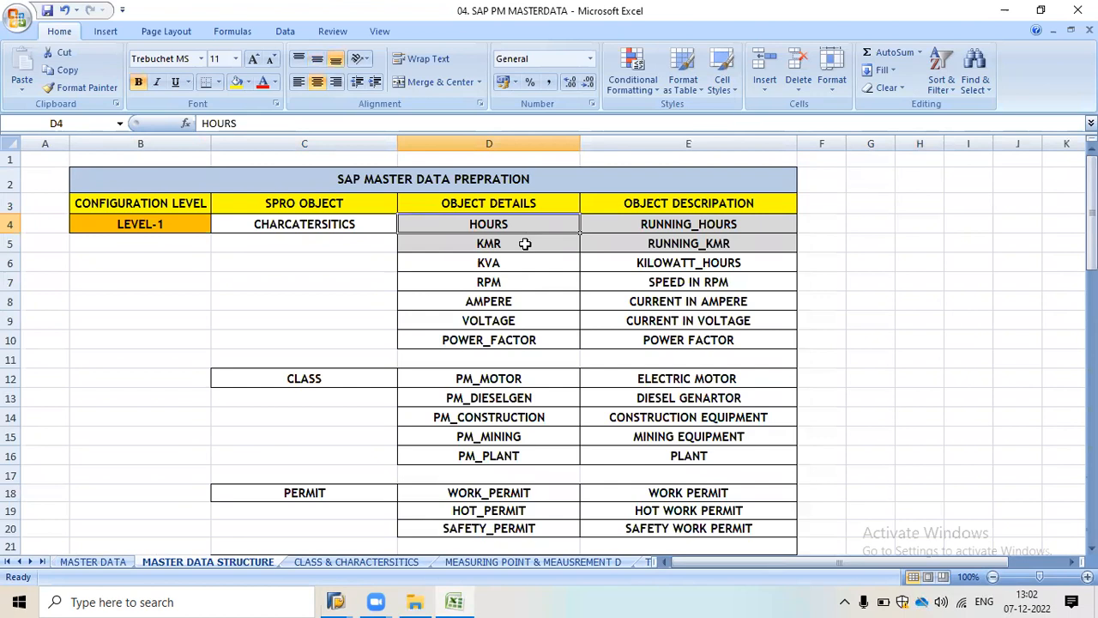
pyautogui.click(525, 243)
pyautogui.click(521, 263)
pyautogui.click(520, 281)
pyautogui.click(519, 301)
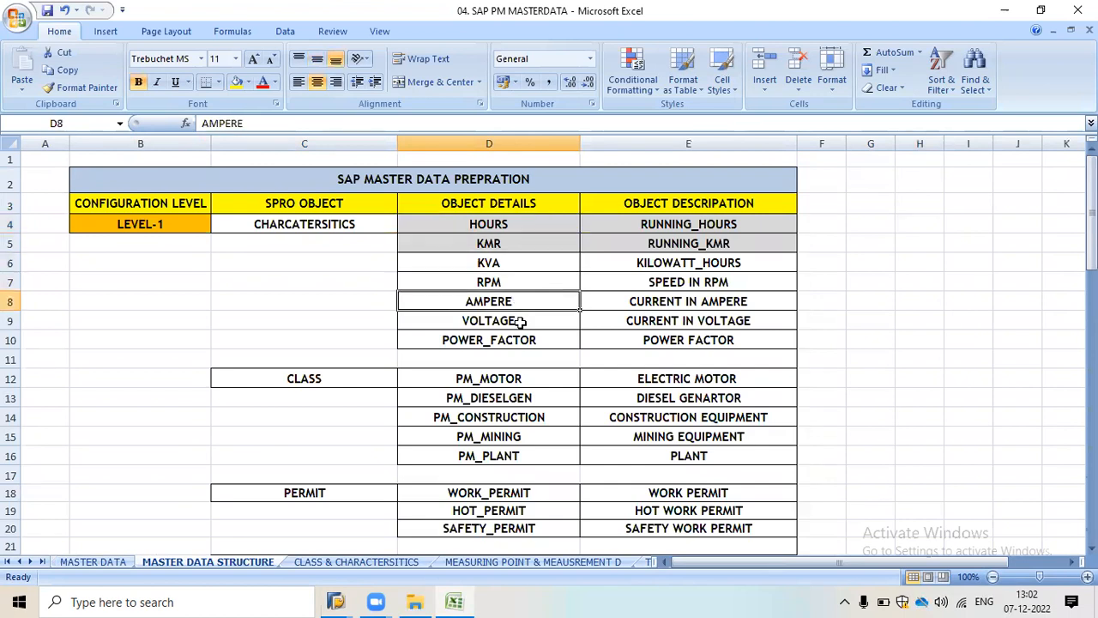
pyautogui.click(506, 269)
# Switch back to SAP, open the characteristic KVA for editing and enter 1 as its decimal places.
pyautogui.hotkey('alt', 'Tab')
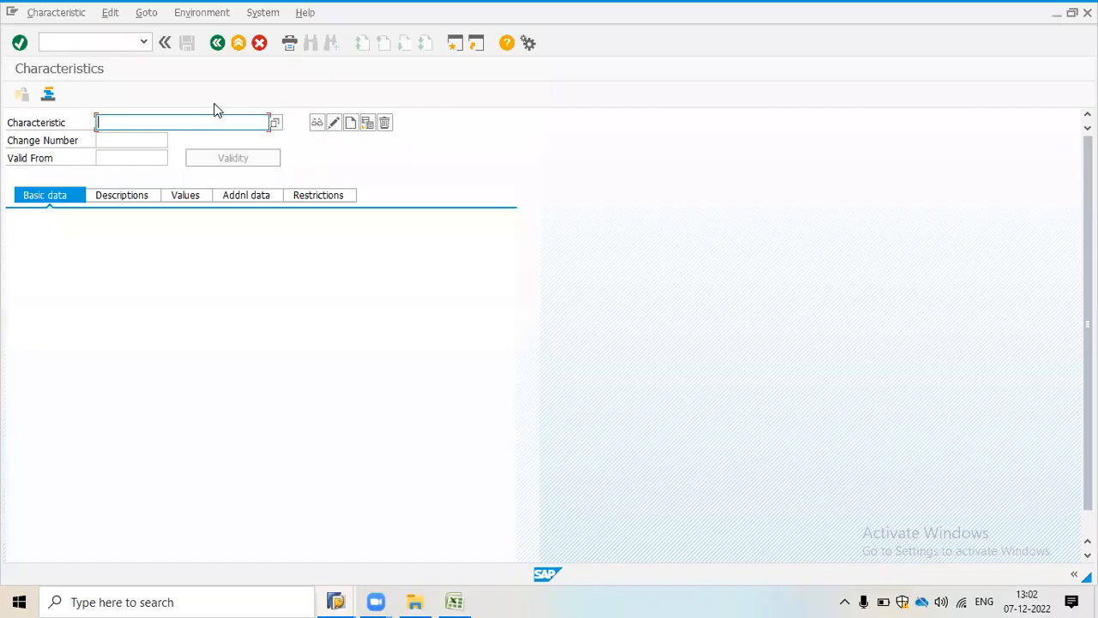
pyautogui.write('KVA')
pyautogui.press('Return')
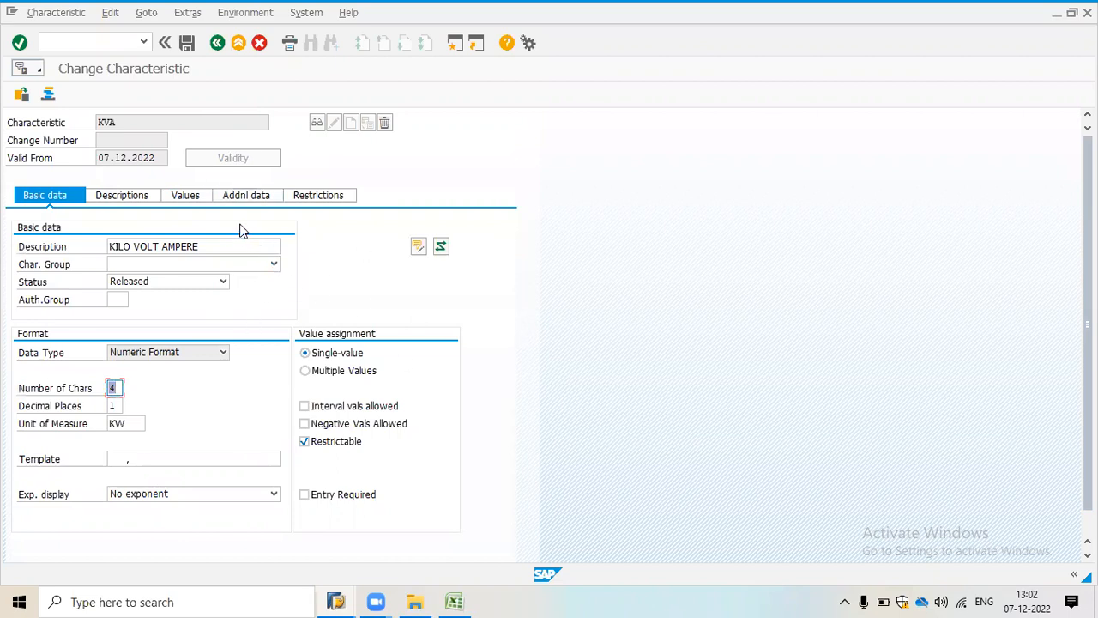
pyautogui.click(133, 122)
pyautogui.click(111, 406)
pyautogui.write('1')
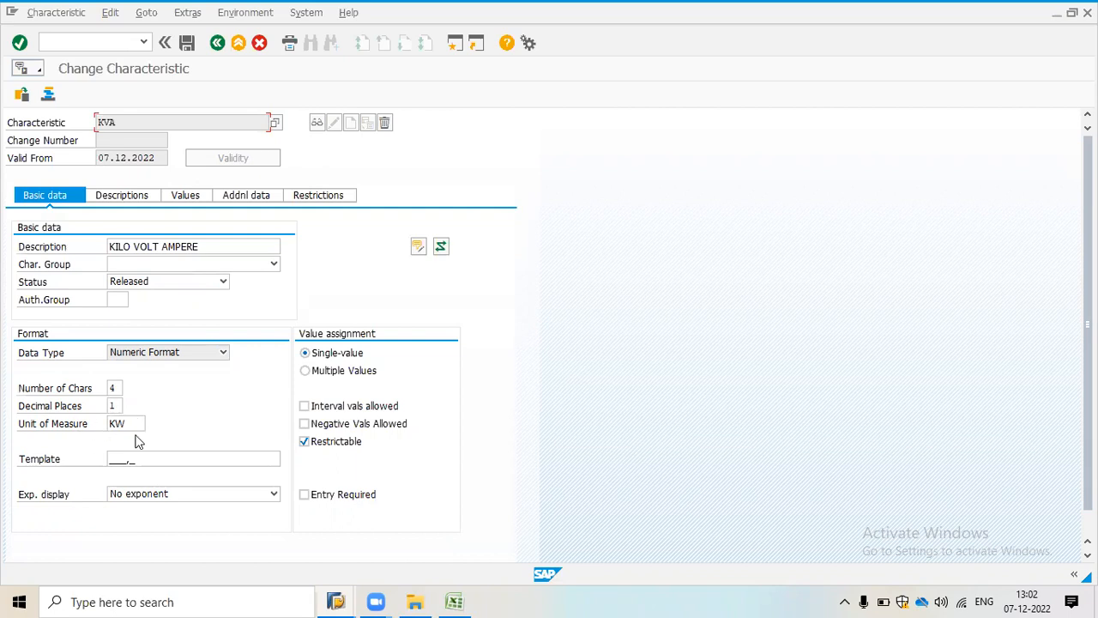
# Replace the KVA characteristic's template with the one made of three three-digit groups and save the characteristic.
pyautogui.click(152, 458)
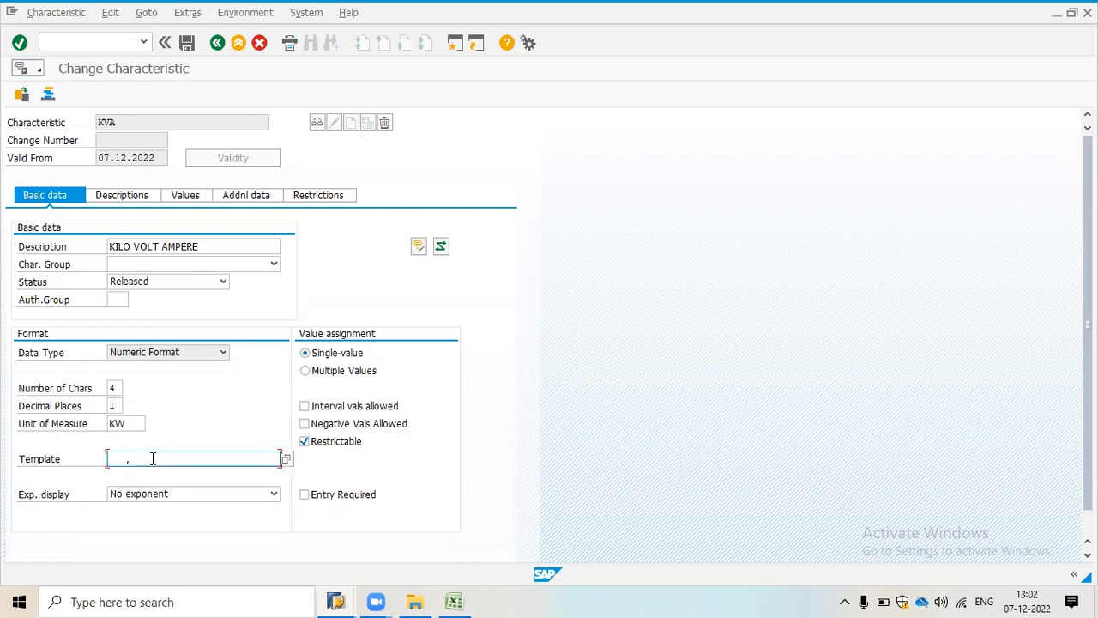
pyautogui.click(286, 459)
pyautogui.doubleClick(483, 291)
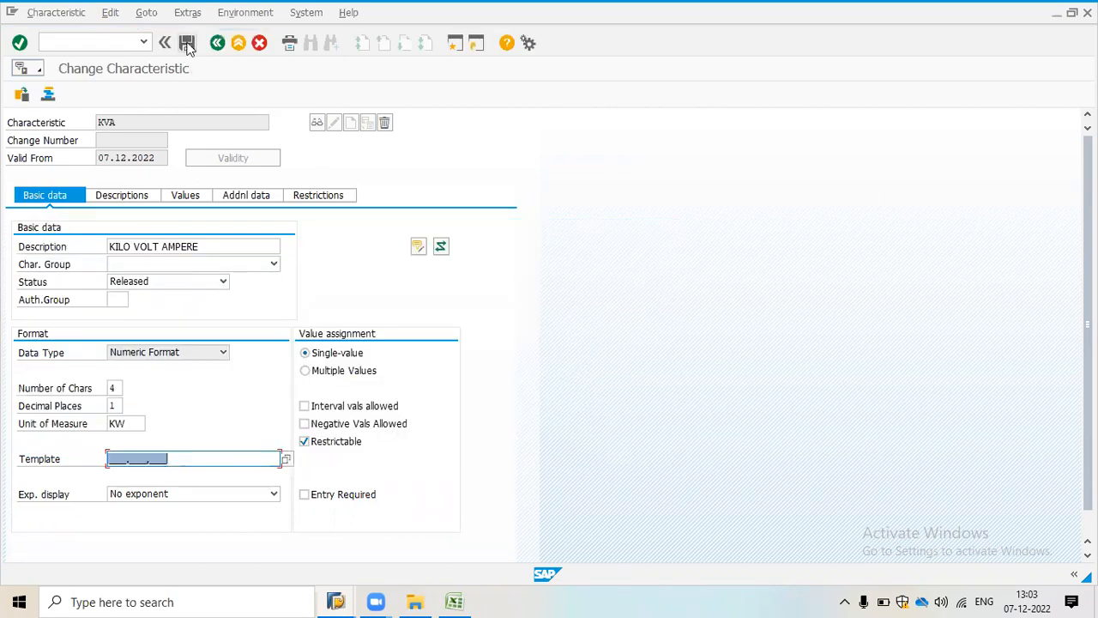
pyautogui.click(187, 43)
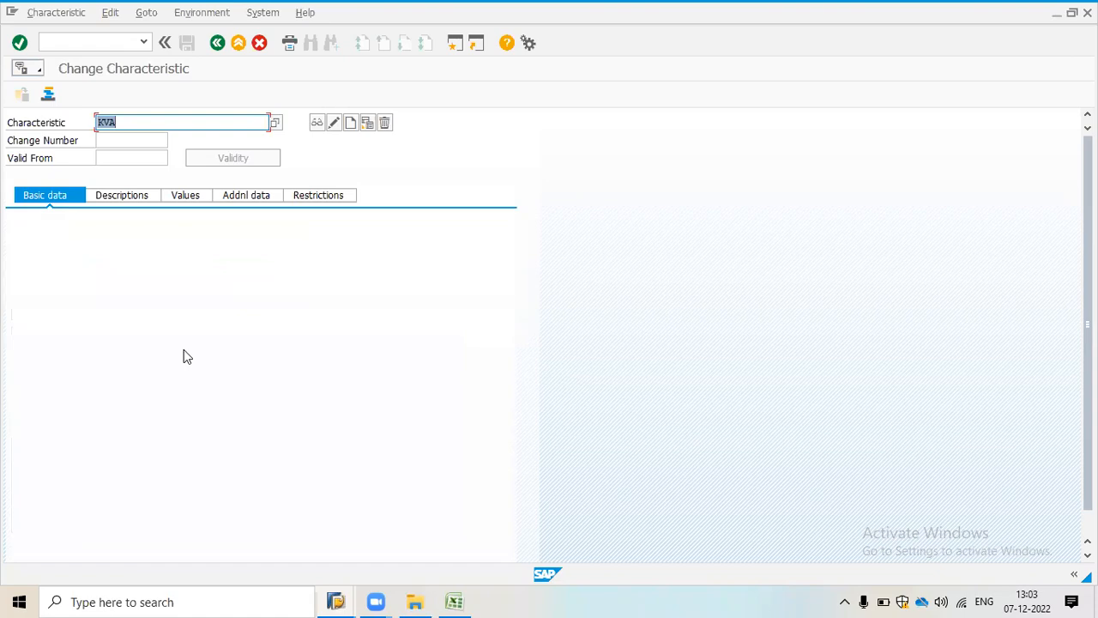
# Check the characteristics list in Excel, then start creating characteristic POWERFACTOR in SAP with description POWERFACTOR and data type Numeric Format.
pyautogui.hotkey('alt', 'Tab')
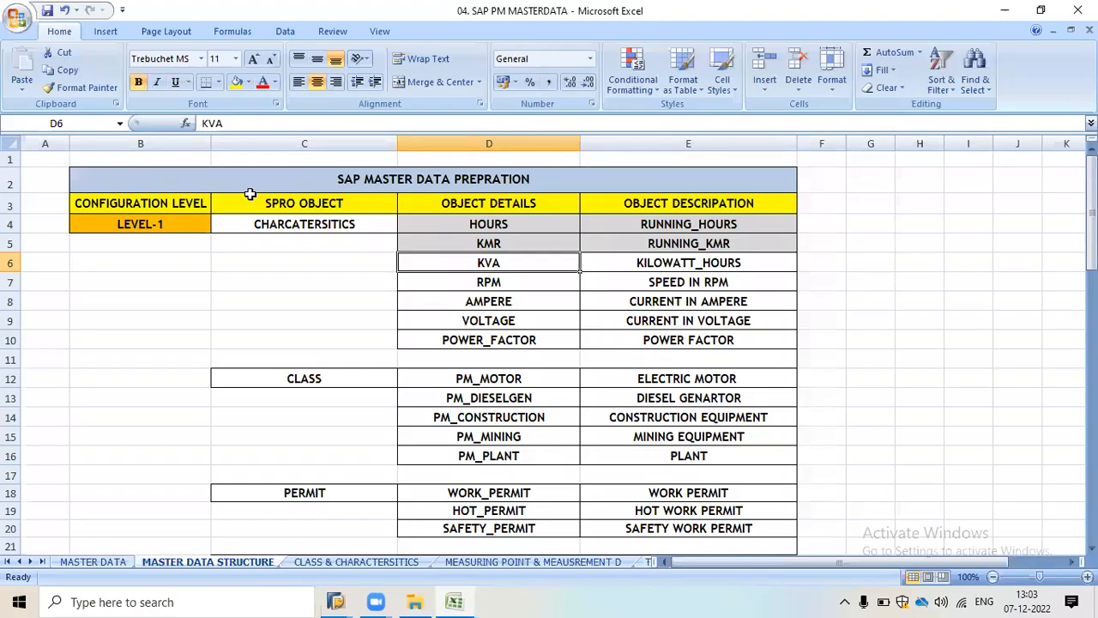
pyautogui.hotkey('alt', 'Tab')
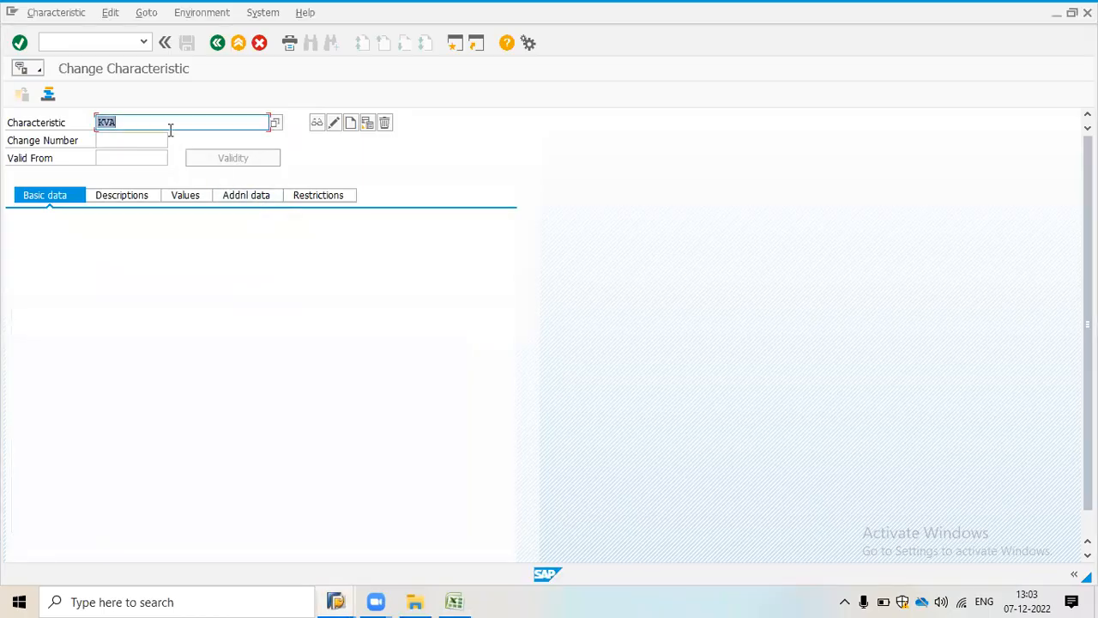
pyautogui.write('POWERFACTOR')
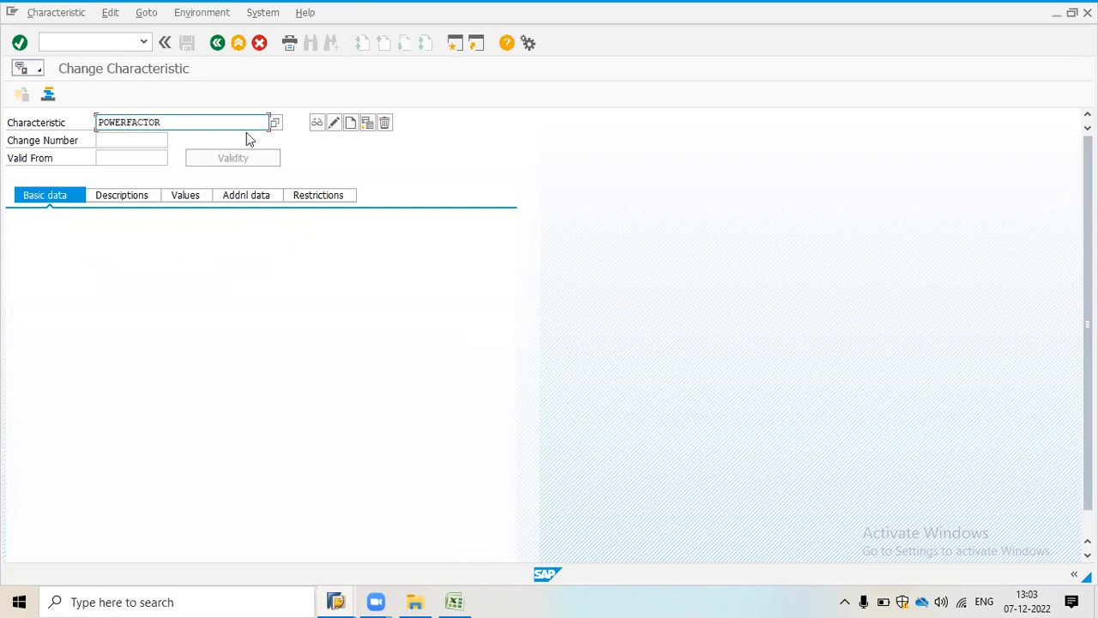
pyautogui.click(351, 122)
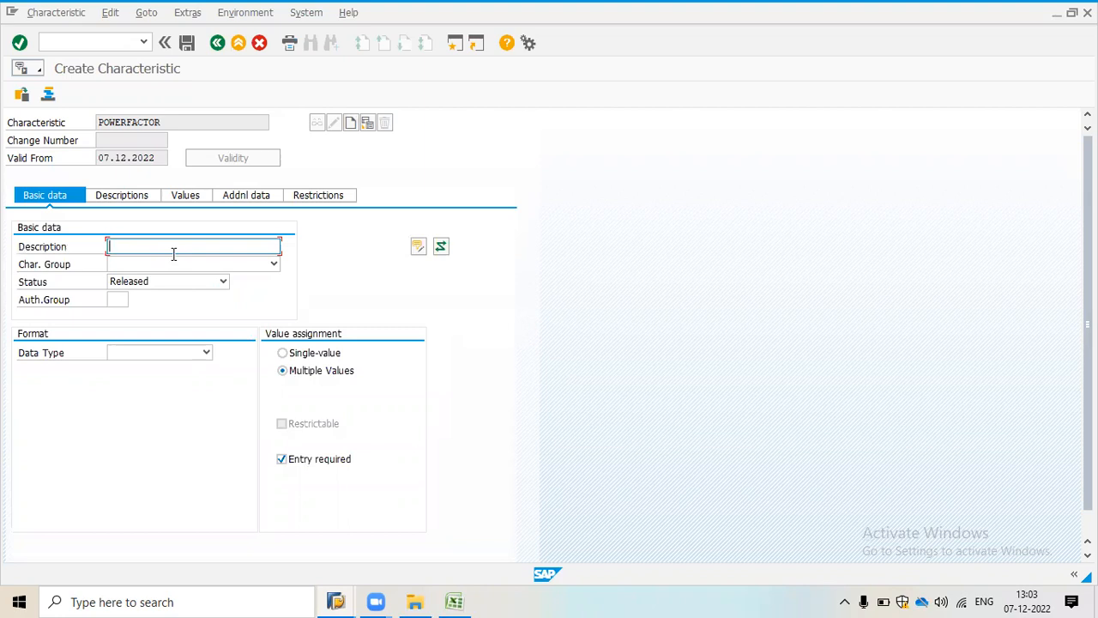
pyautogui.write('POWERFACTOR')
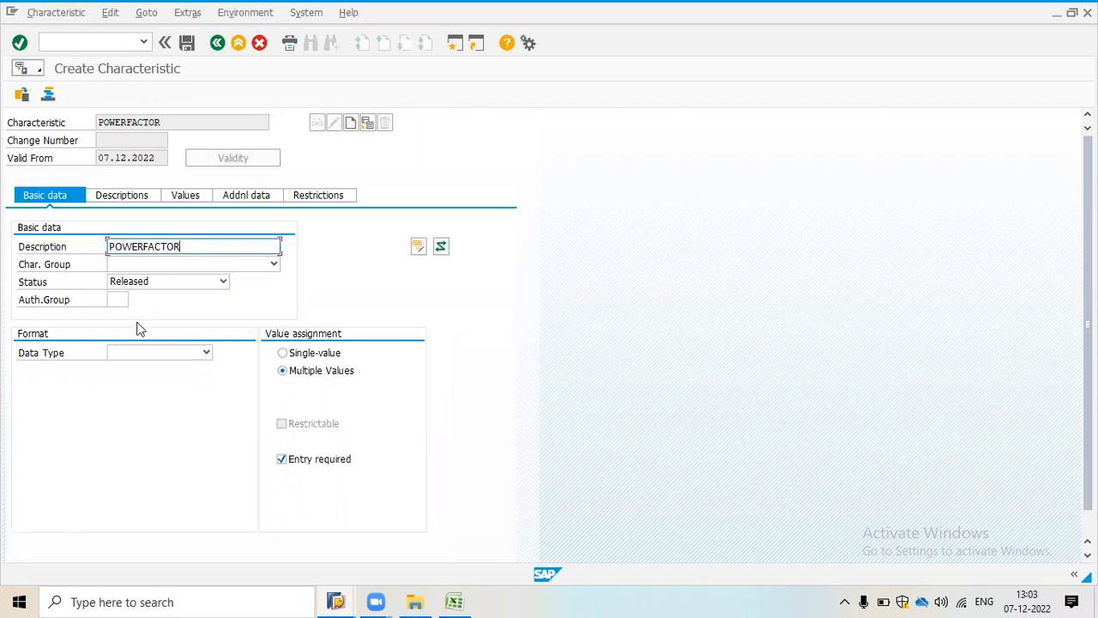
pyautogui.click(187, 355)
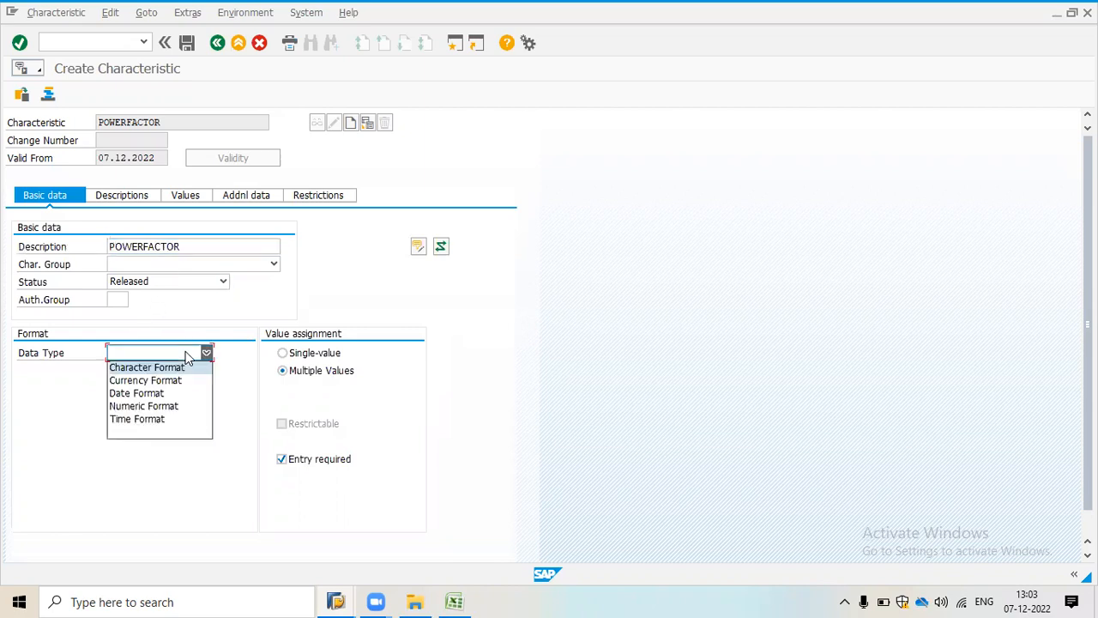
pyautogui.click(171, 408)
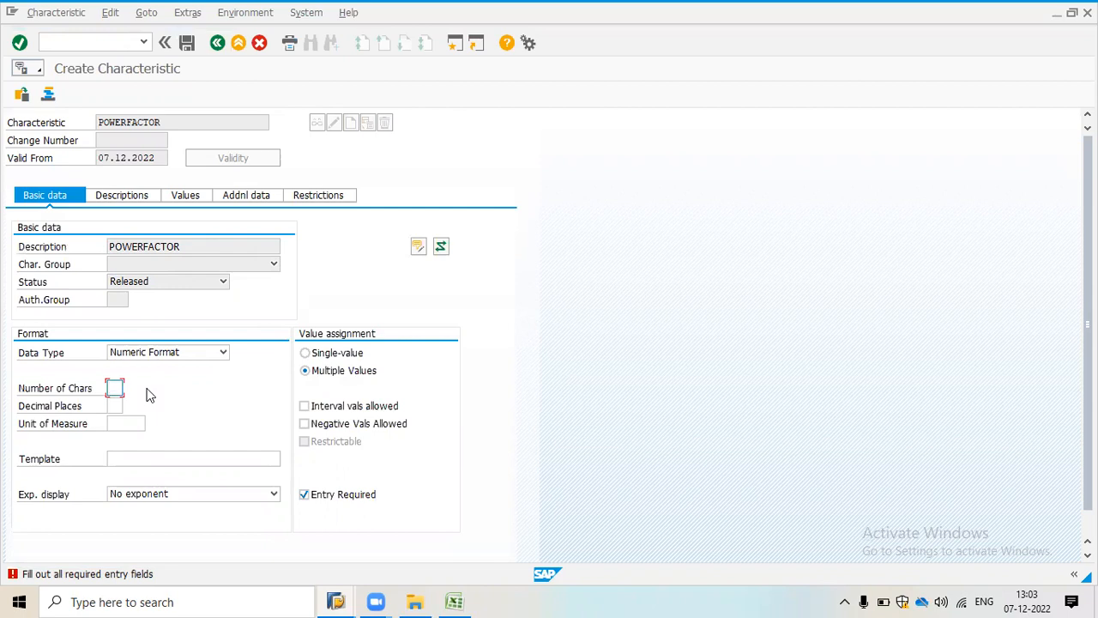
# Open the list of possible measurement units for the POWERFACTOR characteristic.
pyautogui.press('Tab')
pyautogui.press('Tab')
pyautogui.press('F4')
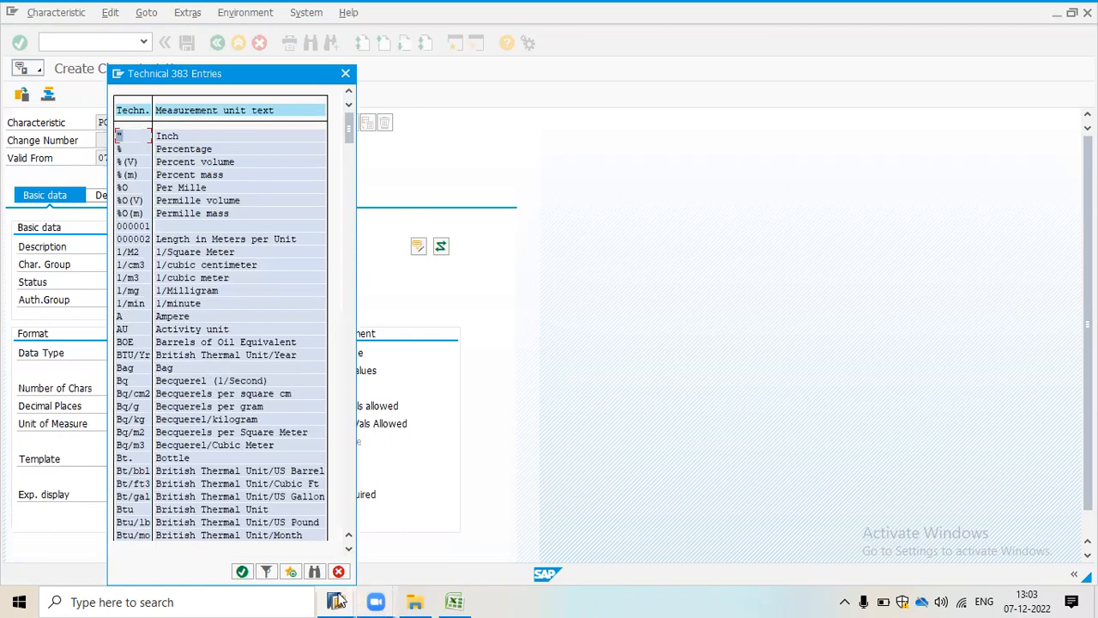
# Show the desktop, open Google Chrome and search the web for "UNIT OF MEASUREMNT FOR POWER FACTOR".
pyautogui.moveTo(372, 599)
pyautogui.press('super+d')
pyautogui.click(32, 105)
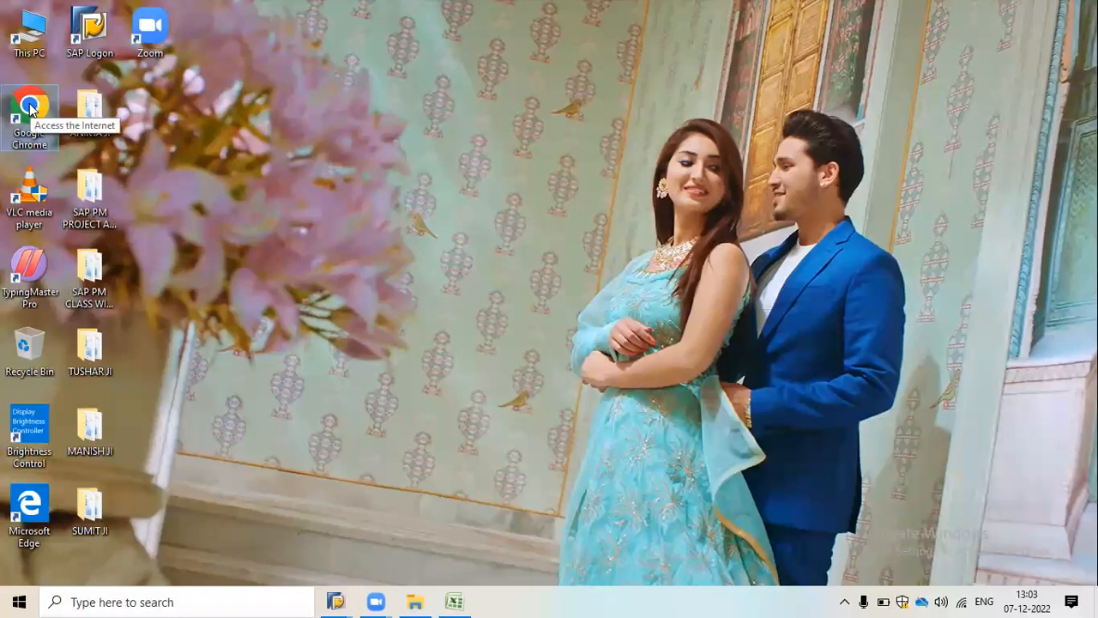
pyautogui.doubleClick(31, 105)
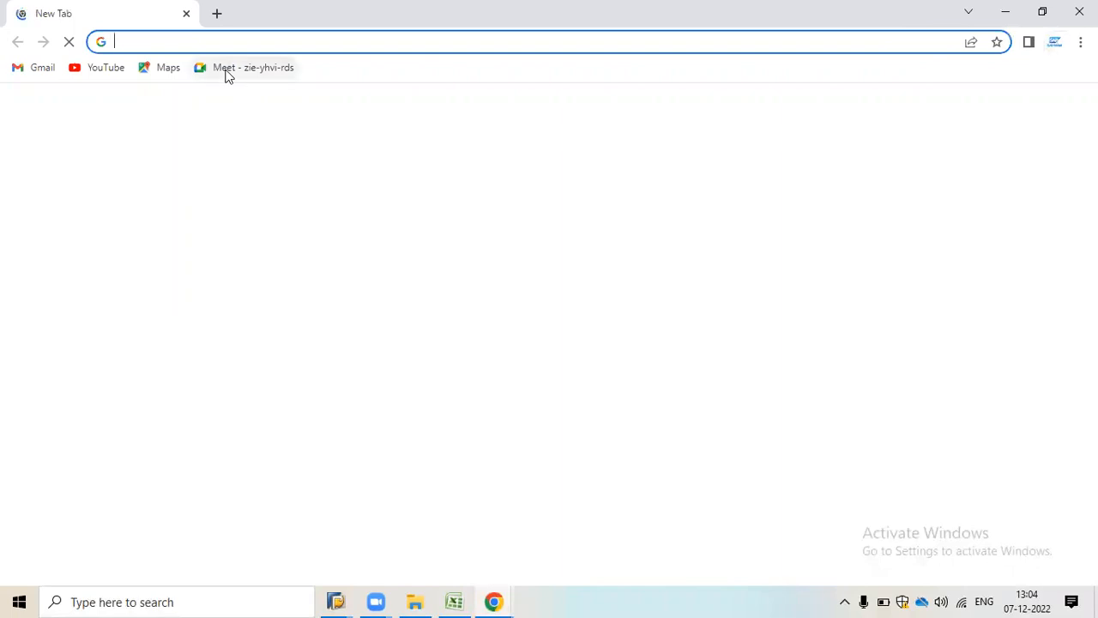
pyautogui.write('UNIT OF ')
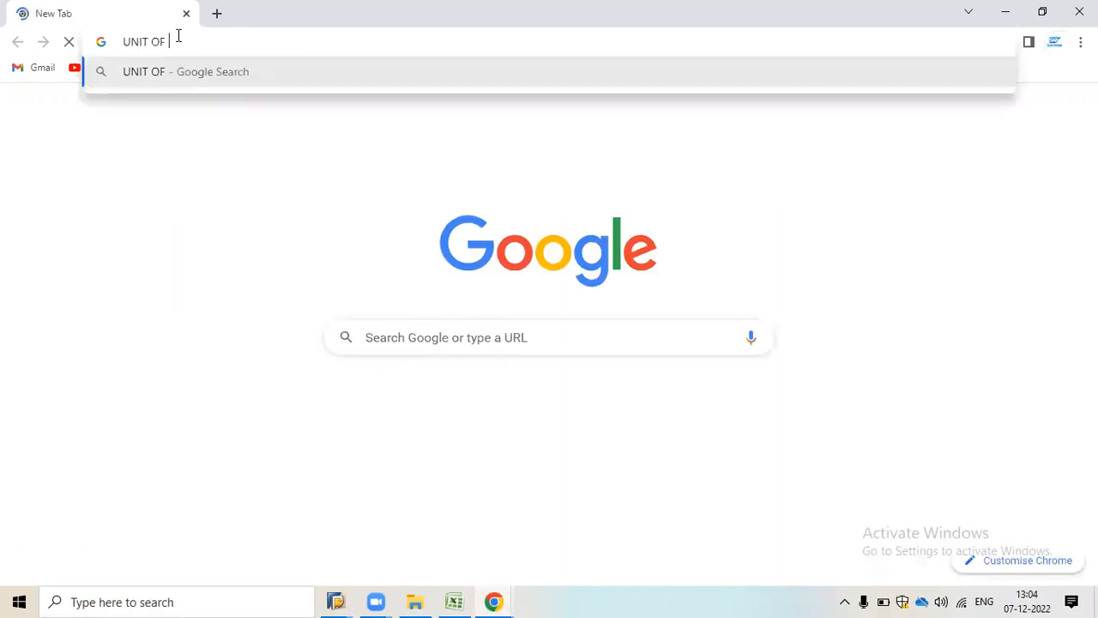
pyautogui.write('MEASUREMNT FOR')
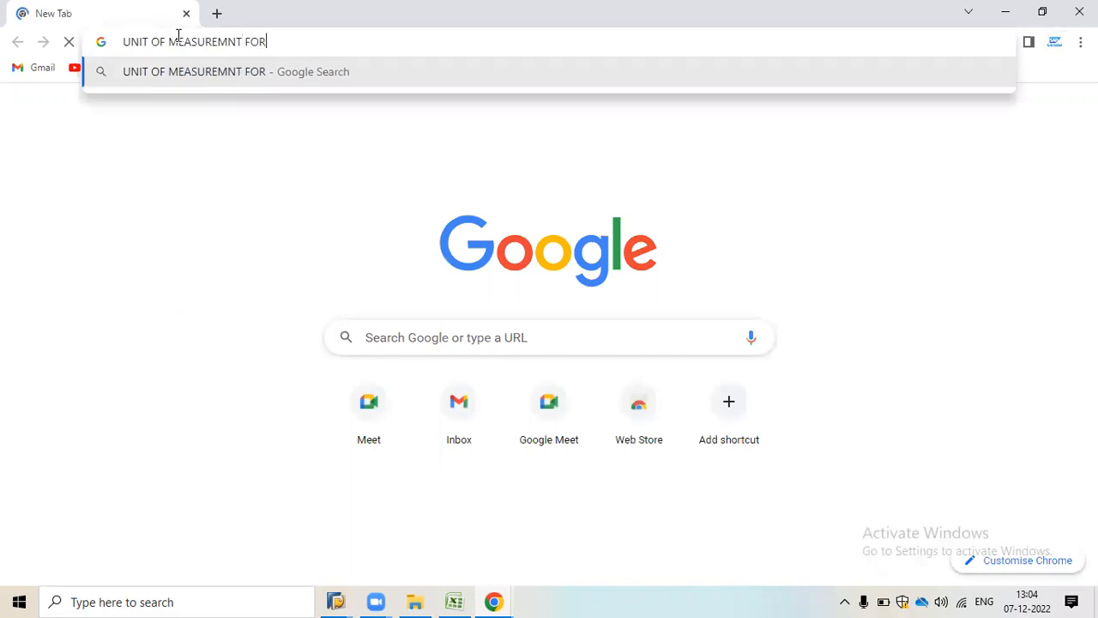
pyautogui.write(' POWER FACTOR')
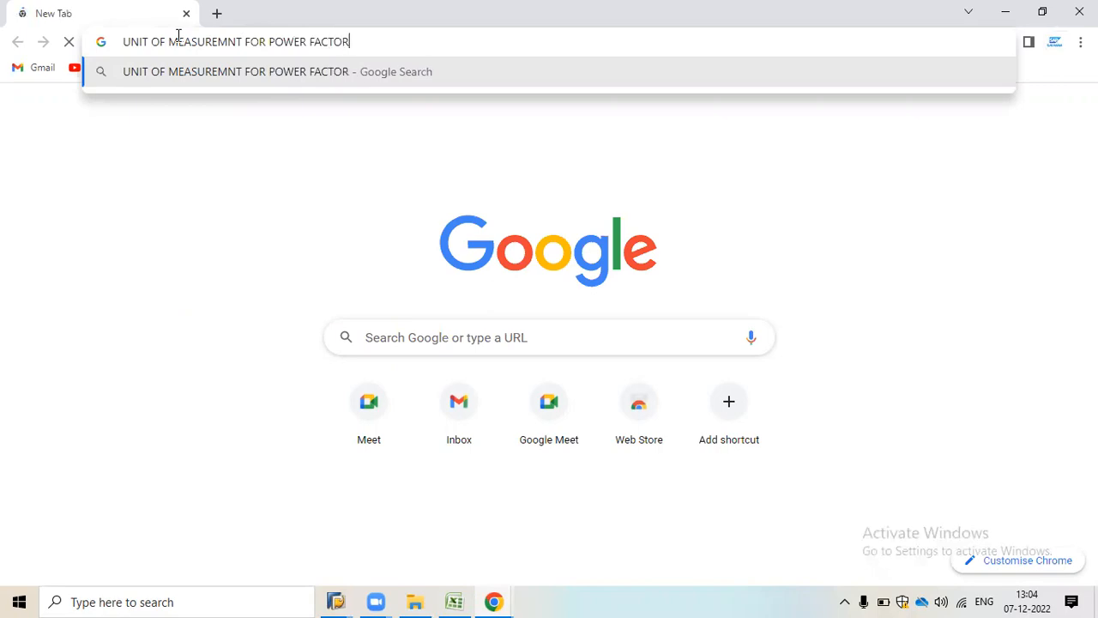
pyautogui.press('Return')
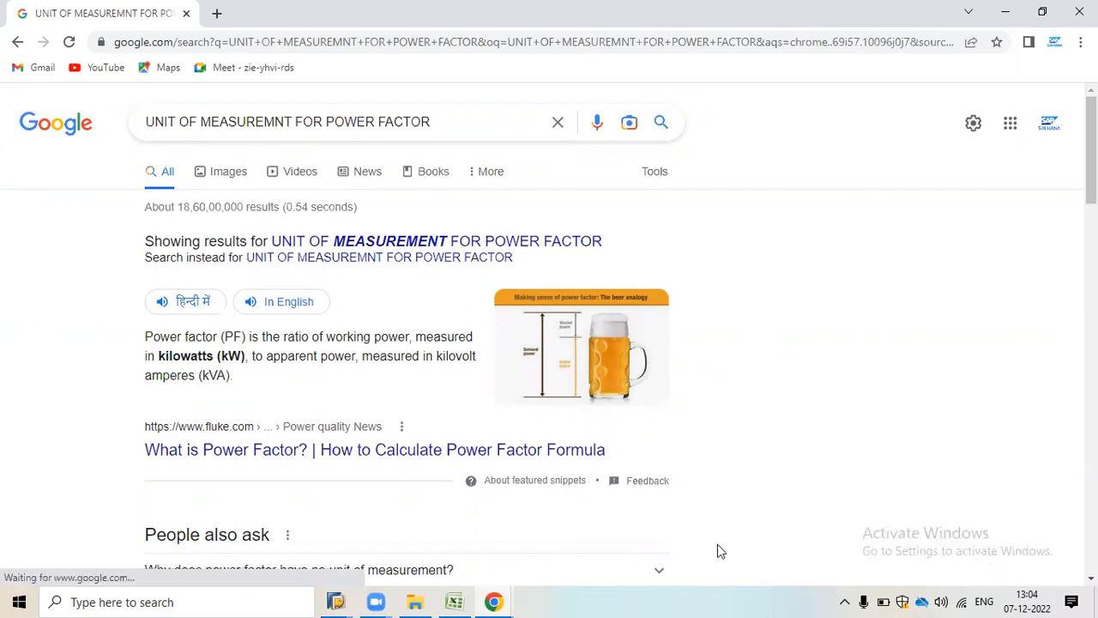
# Examine the search results for the power factor's unit of measurement, expanding the question "What is the formula for power factors?".
pyautogui.scroll(-3, 841, 522)
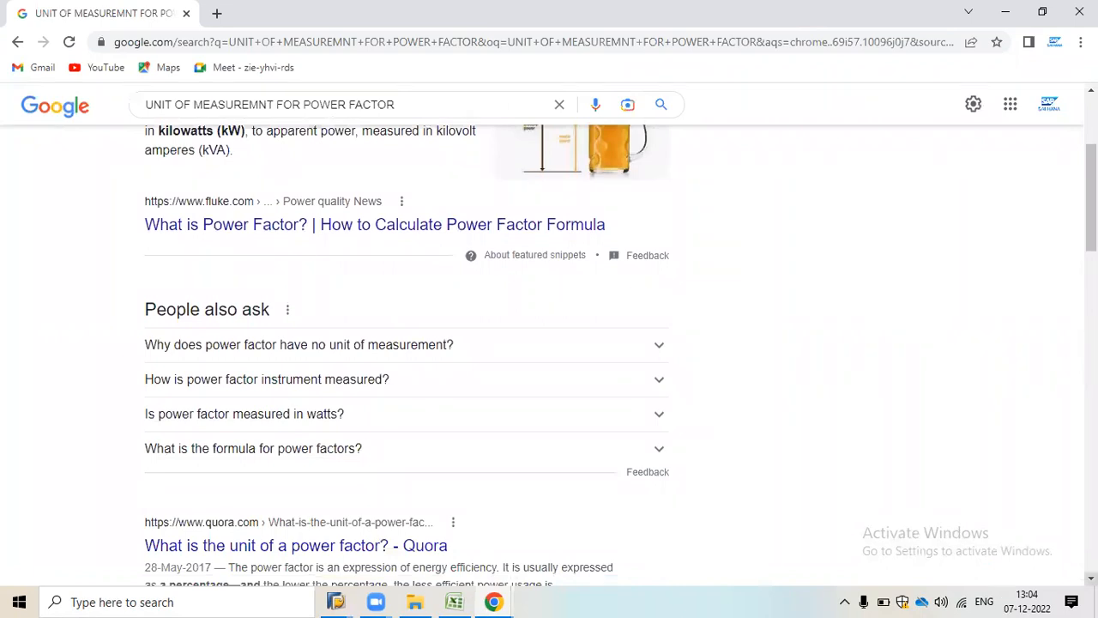
pyautogui.click(660, 452)
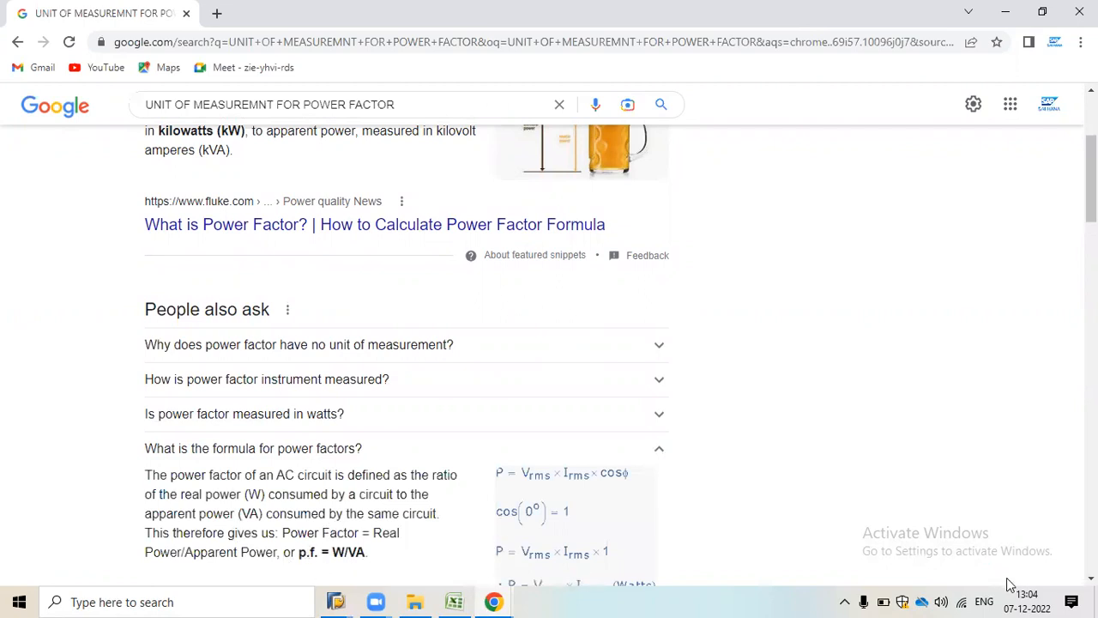
pyautogui.scroll(-4, 549, 356)
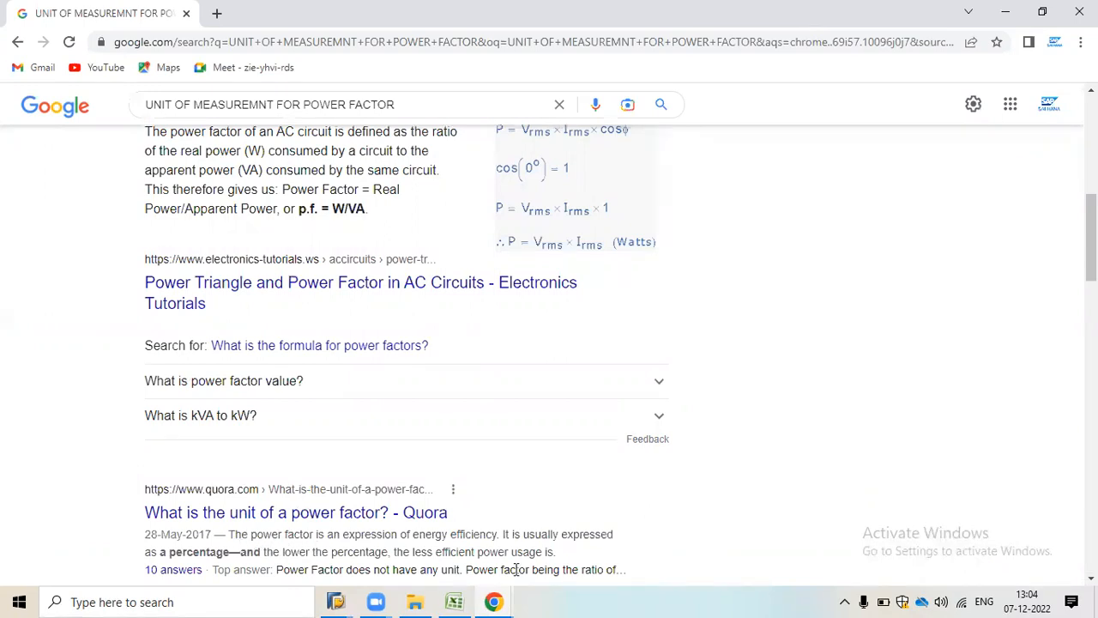
pyautogui.scroll(-3, 991, 562)
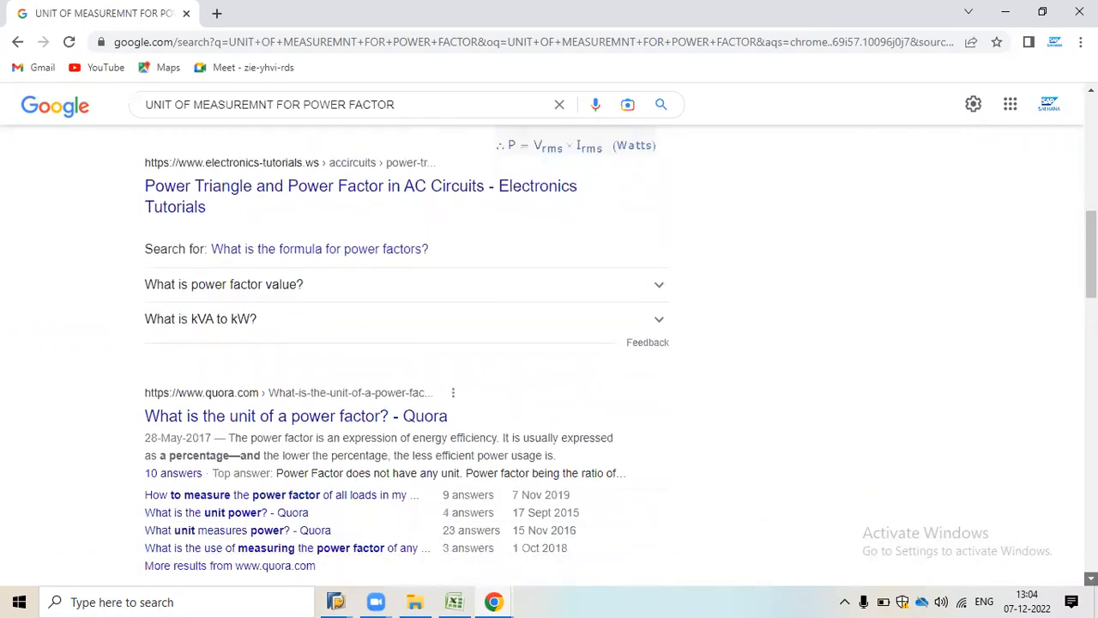
pyautogui.scroll(-1, 549, 356)
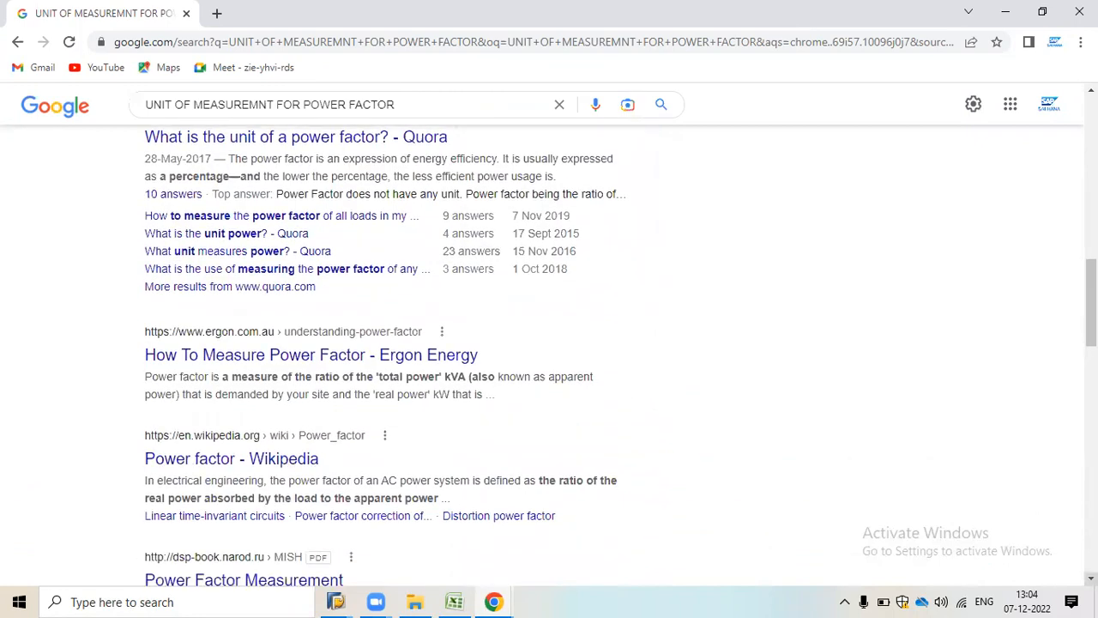
pyautogui.scroll(-3, 620, 354)
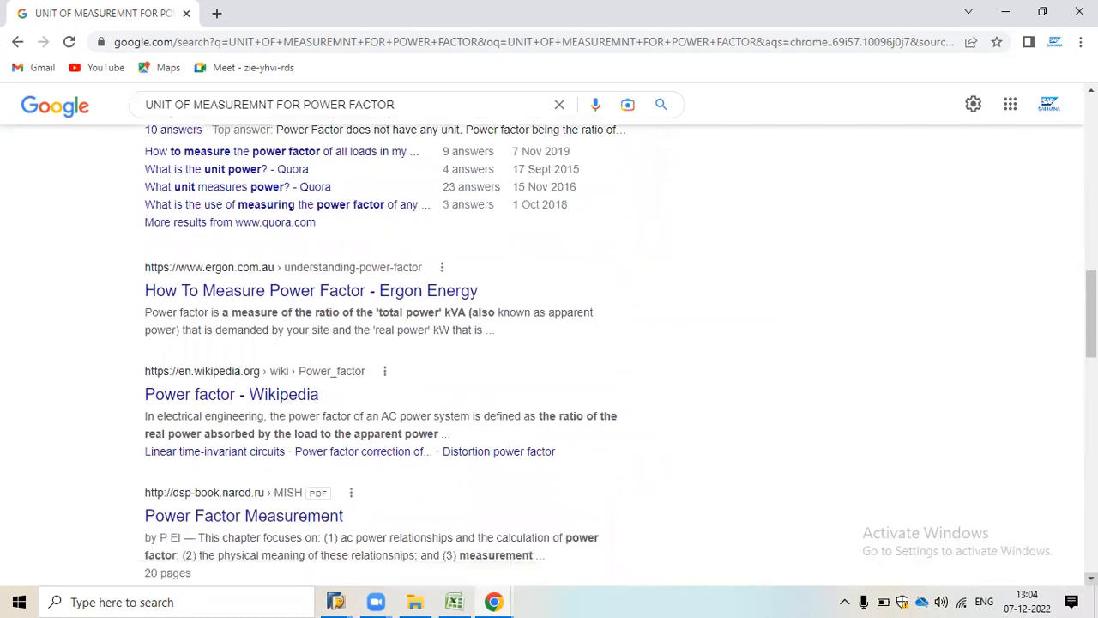
pyautogui.scroll(-2, 549, 354)
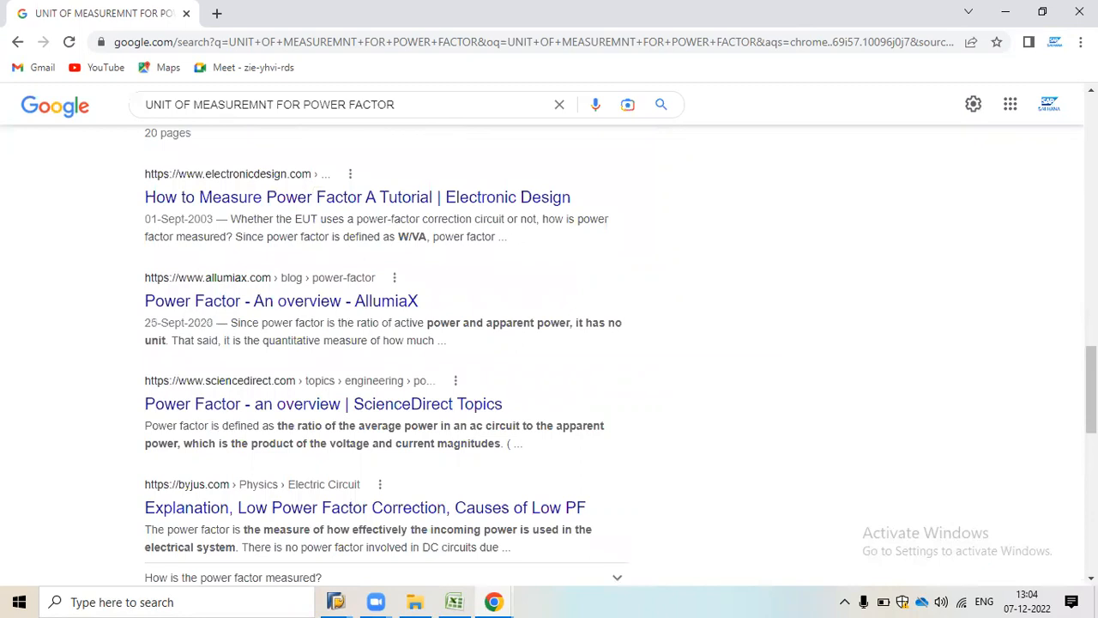
pyautogui.scroll(-5, 549, 354)
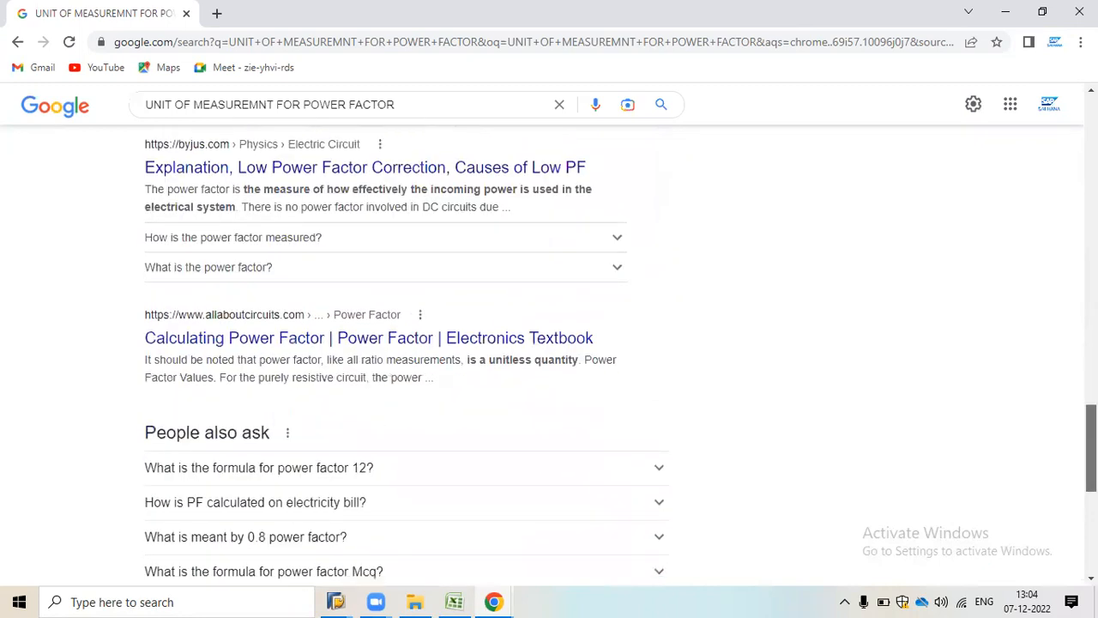
pyautogui.scroll(-3, 549, 354)
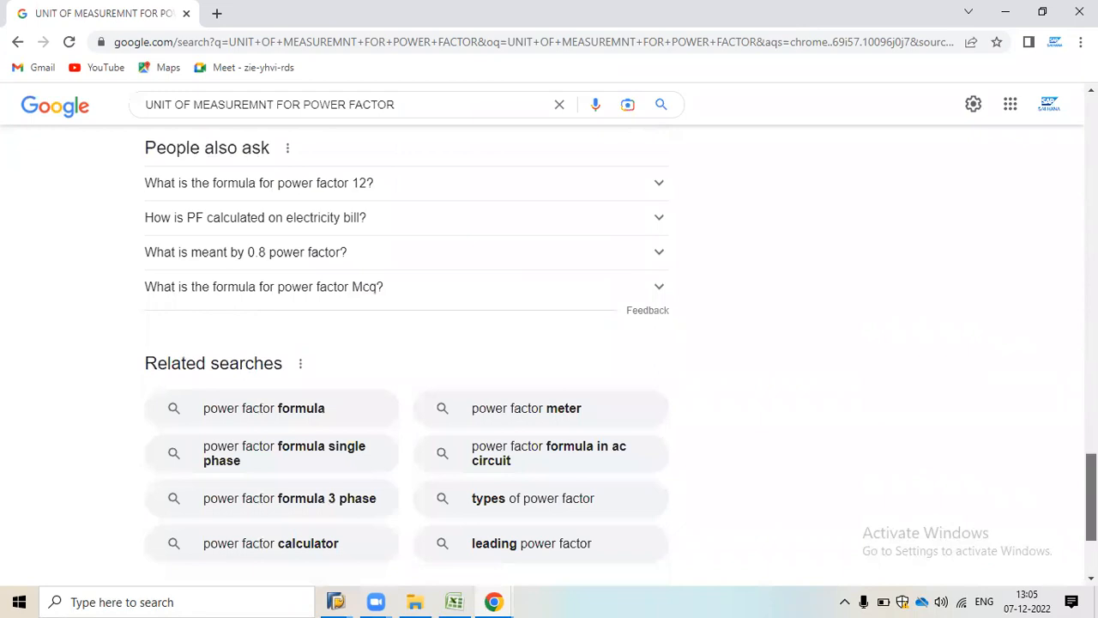
pyautogui.scroll(-2, 550, 355)
pyautogui.scroll(10, 549, 354)
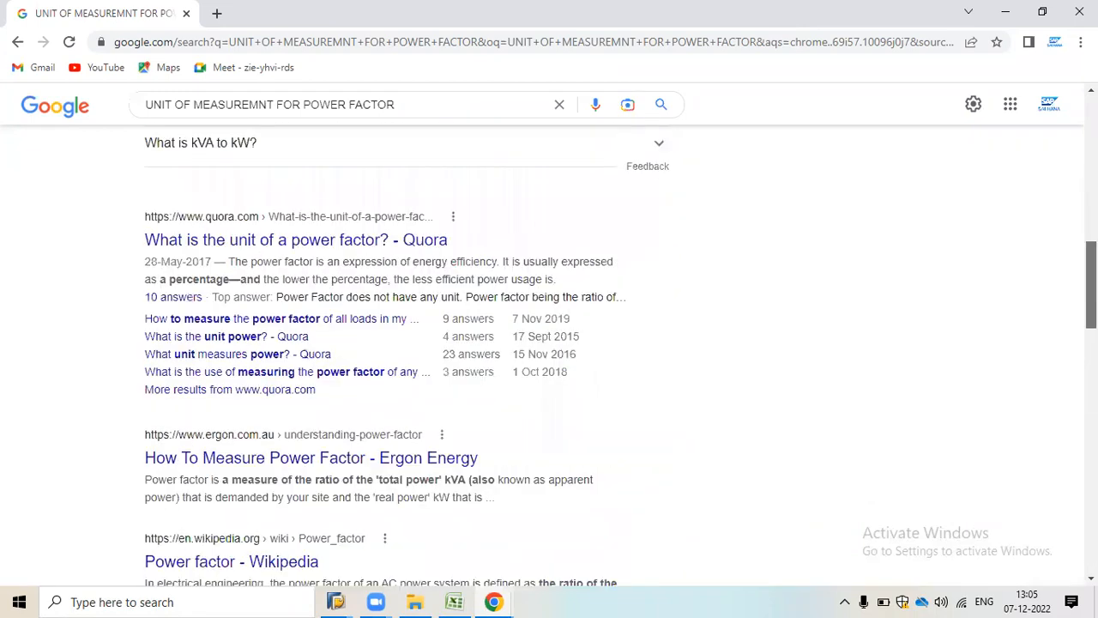
pyautogui.scroll(3, 549, 355)
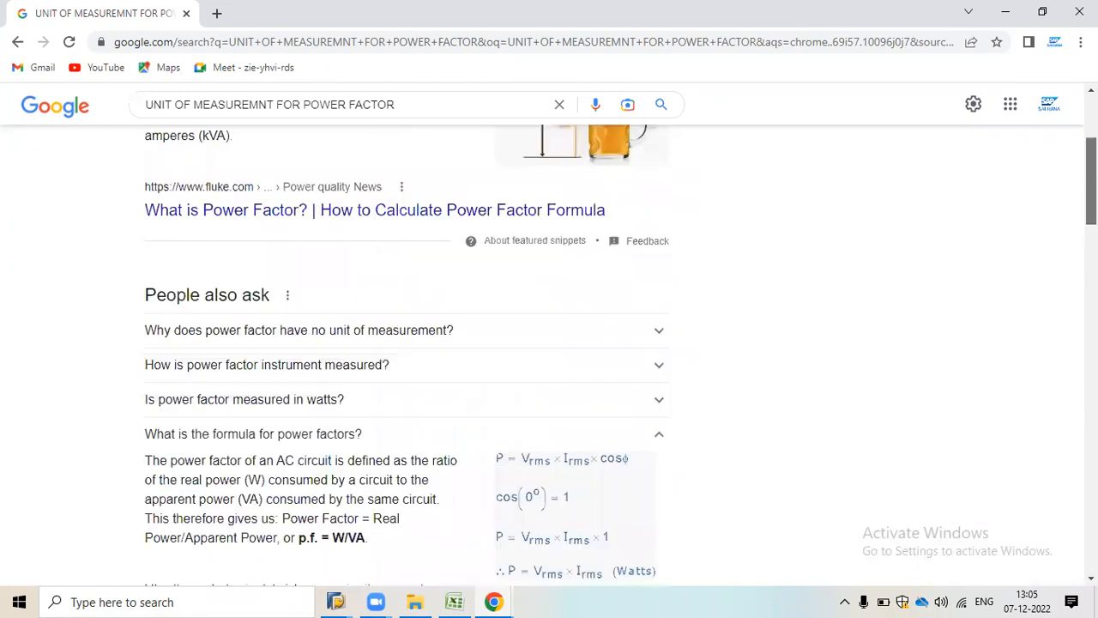
pyautogui.scroll(1, 549, 354)
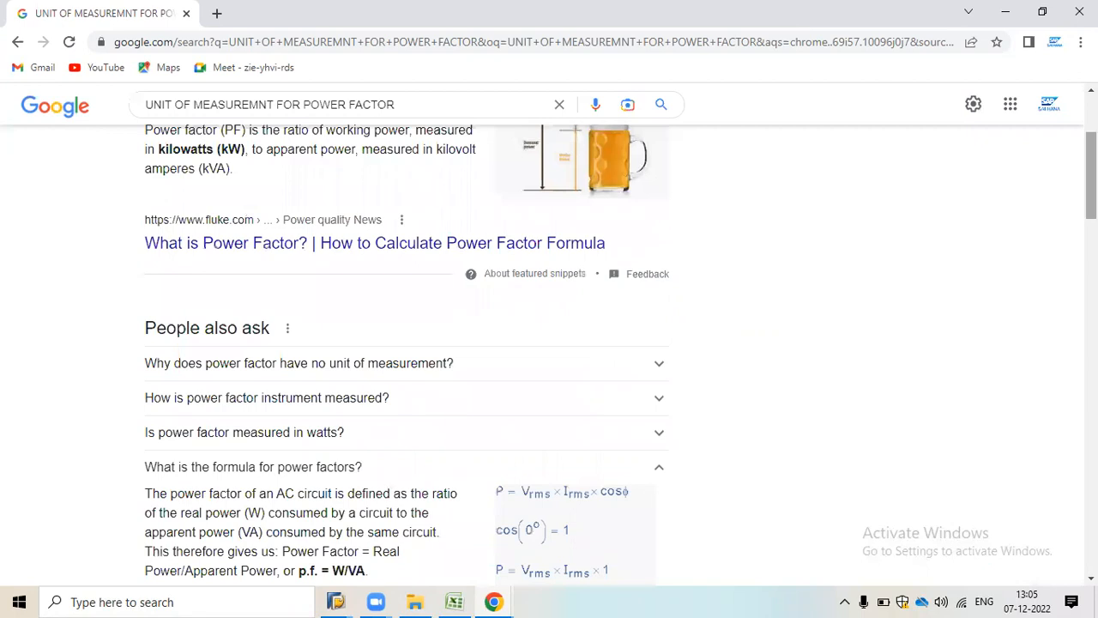
# Expand the question "Why does power factor have no unit of measurement?", switch back to SAP and close the unit list without selecting a unit.
pyautogui.click(564, 367)
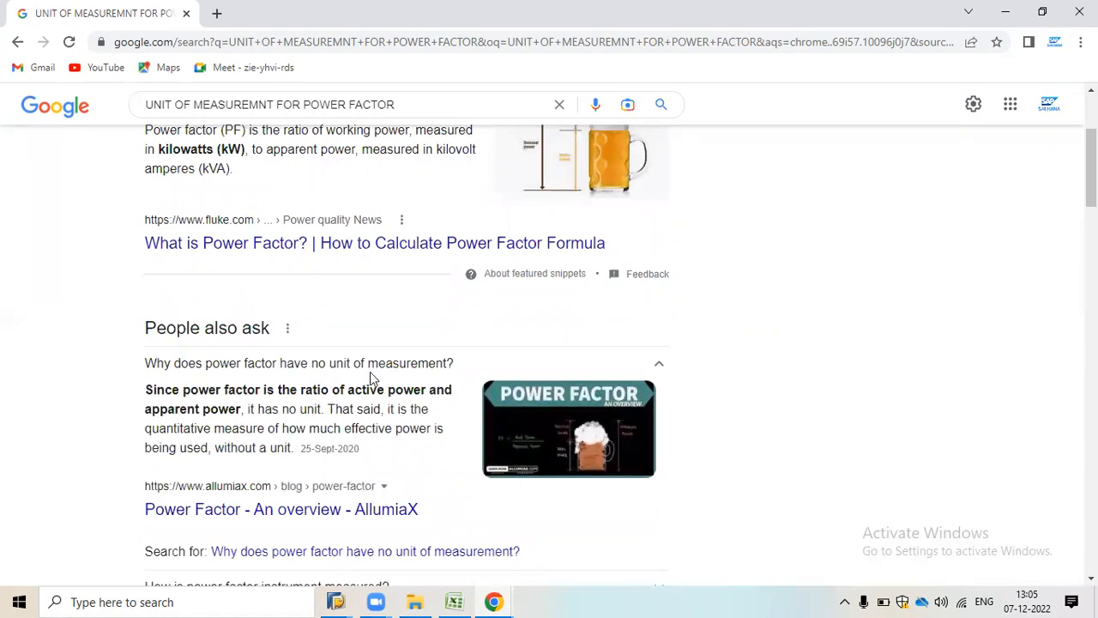
pyautogui.hotkey('alt', 'Tab')
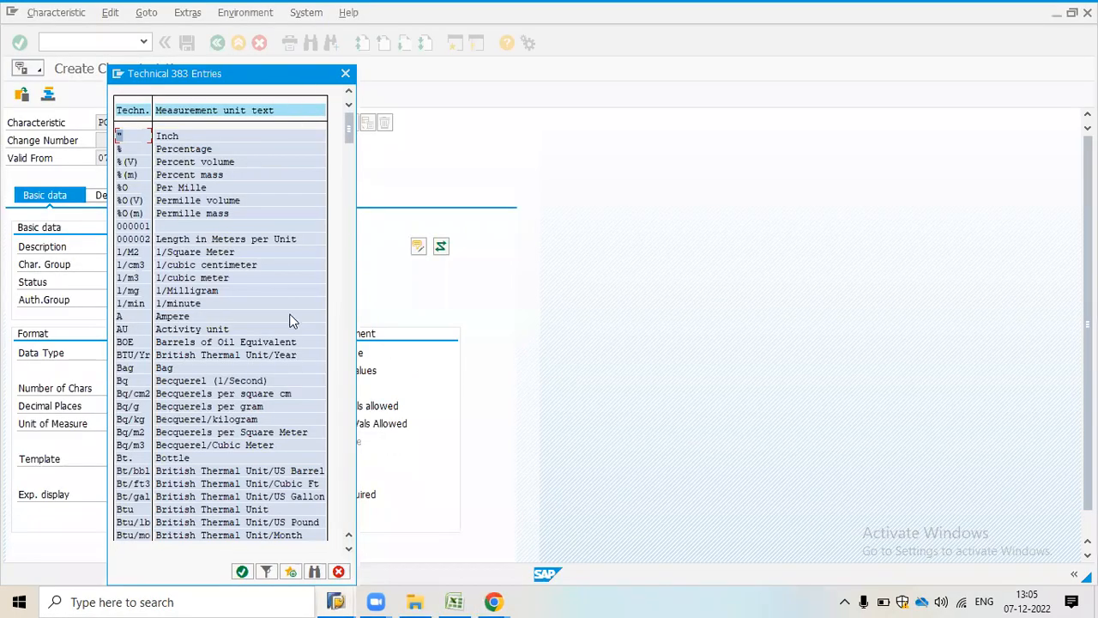
pyautogui.click(338, 571)
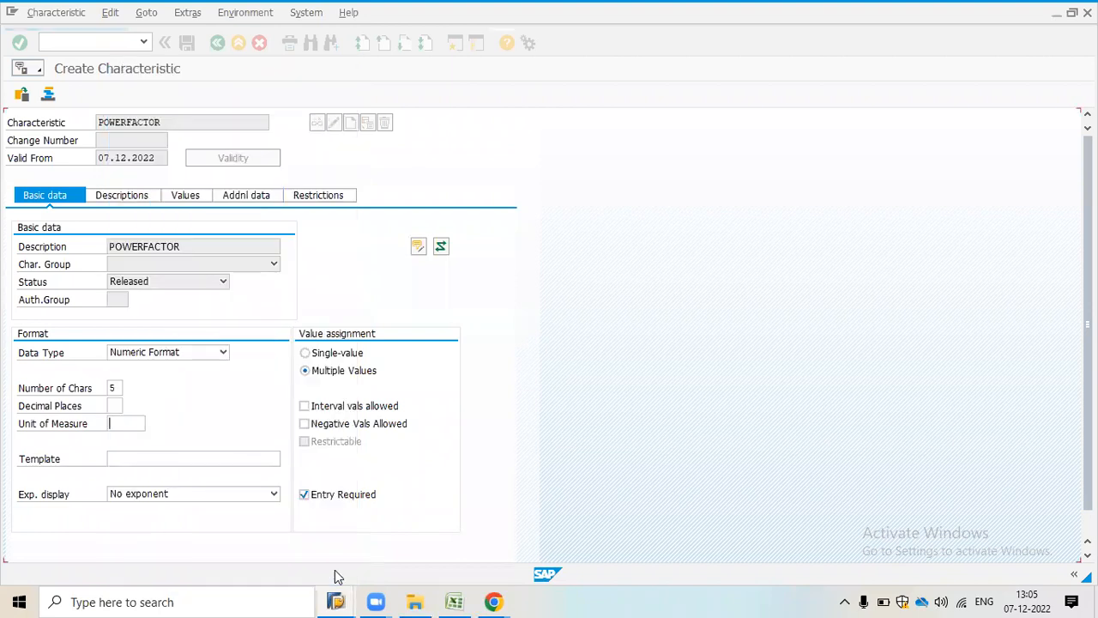
# Assign the numeric template ___.___,___ to the POWERFACTOR characteristic from the list of possible templates.
pyautogui.click(259, 460)
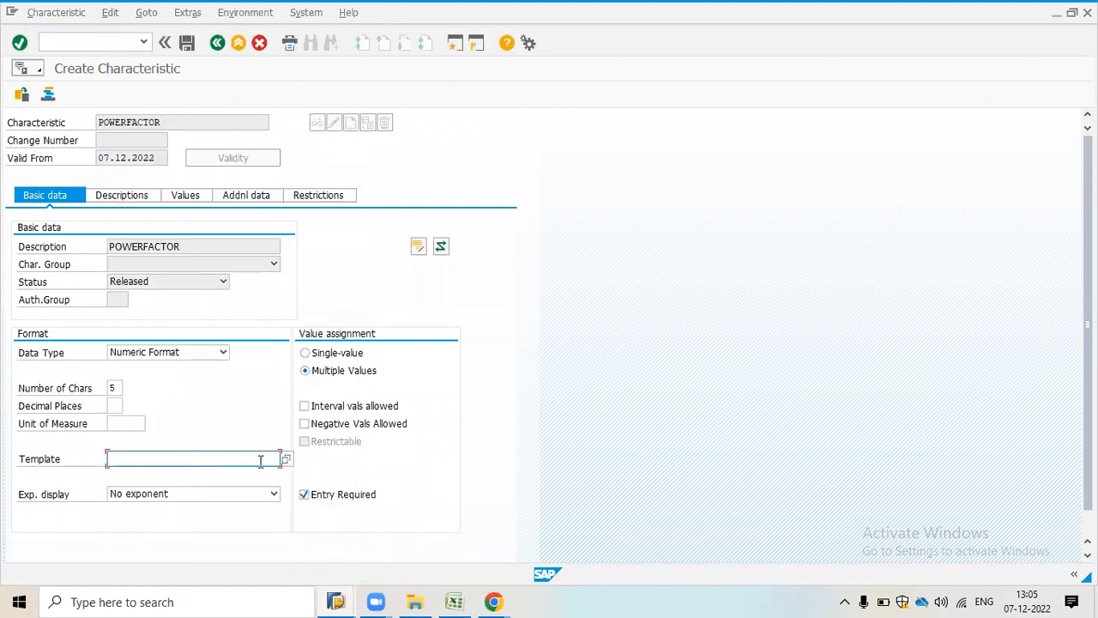
pyautogui.click(284, 461)
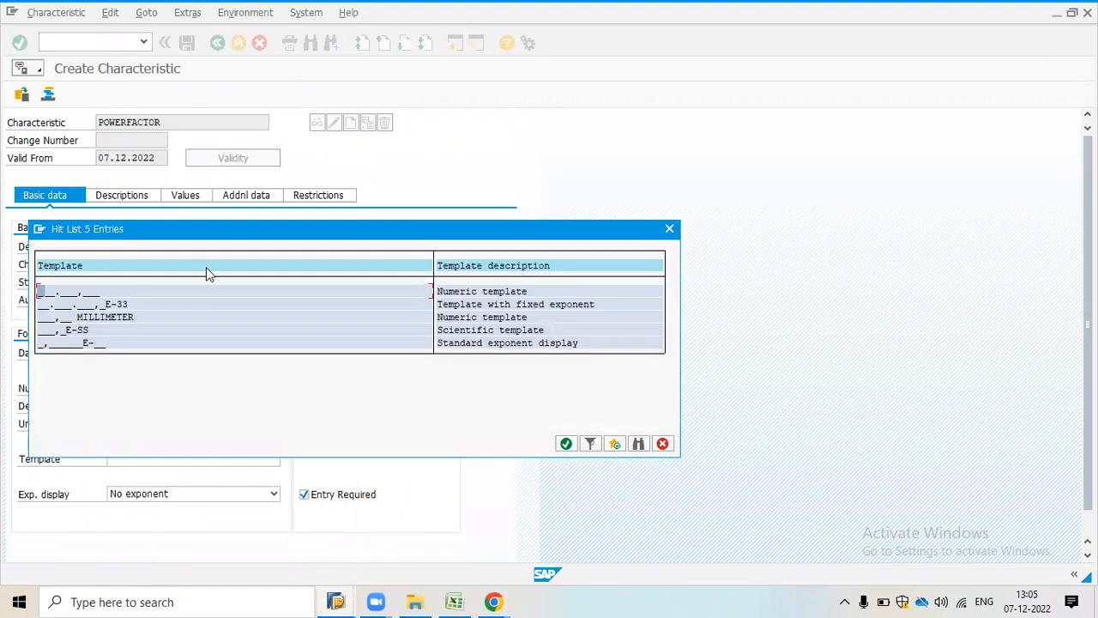
pyautogui.doubleClick(452, 293)
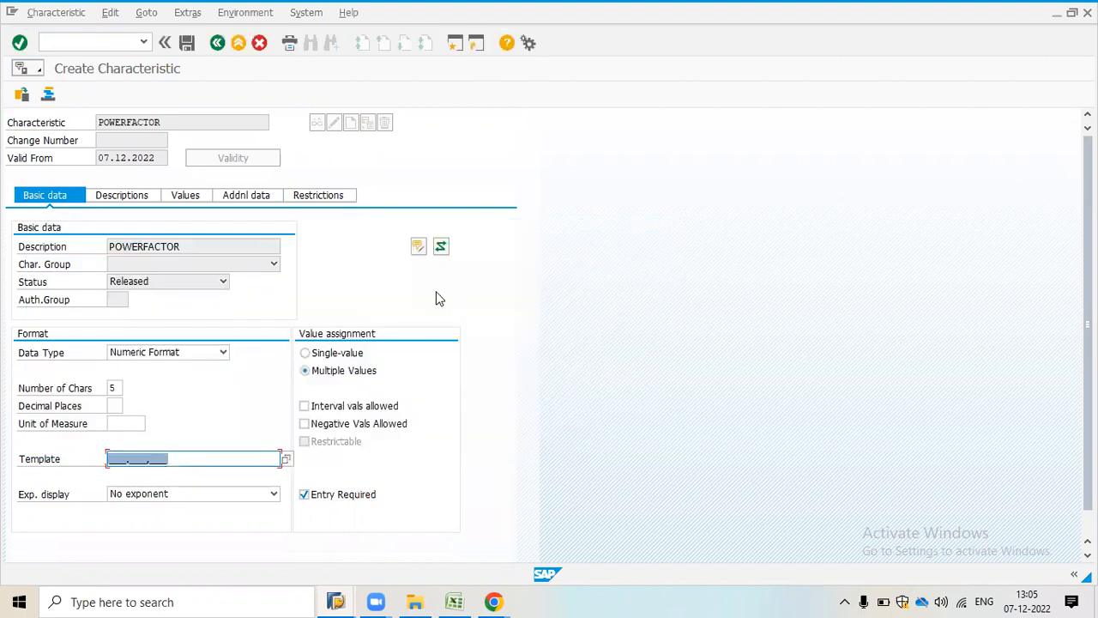
# Try 0.8 as an allowed value for POWERFACTOR, clear it and save the characteristic without allowed values.
pyautogui.click(189, 45)
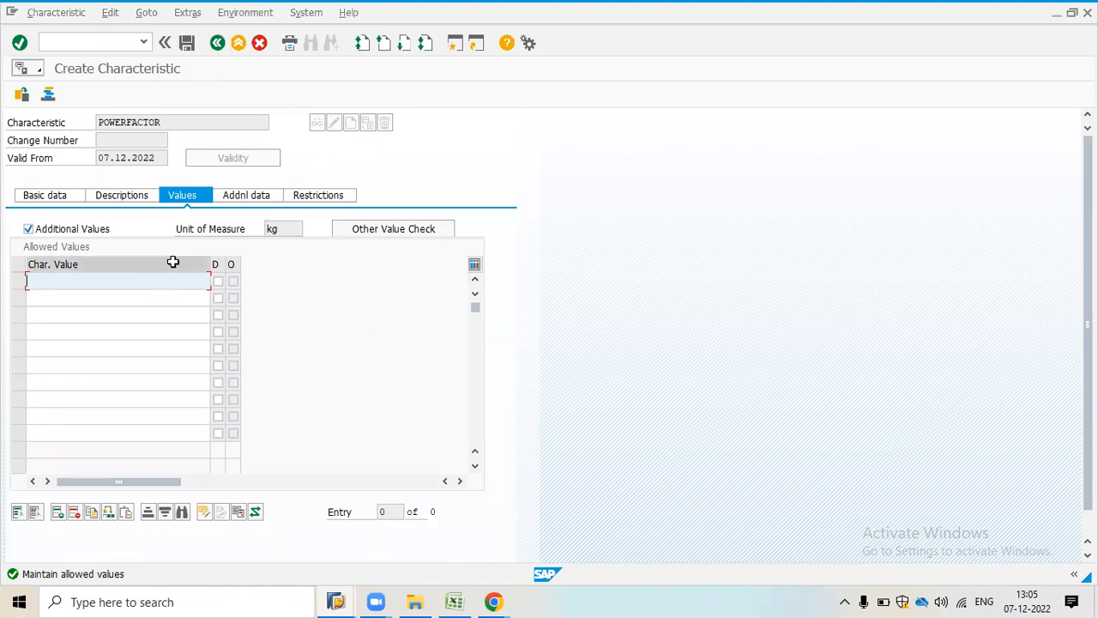
pyautogui.click(187, 42)
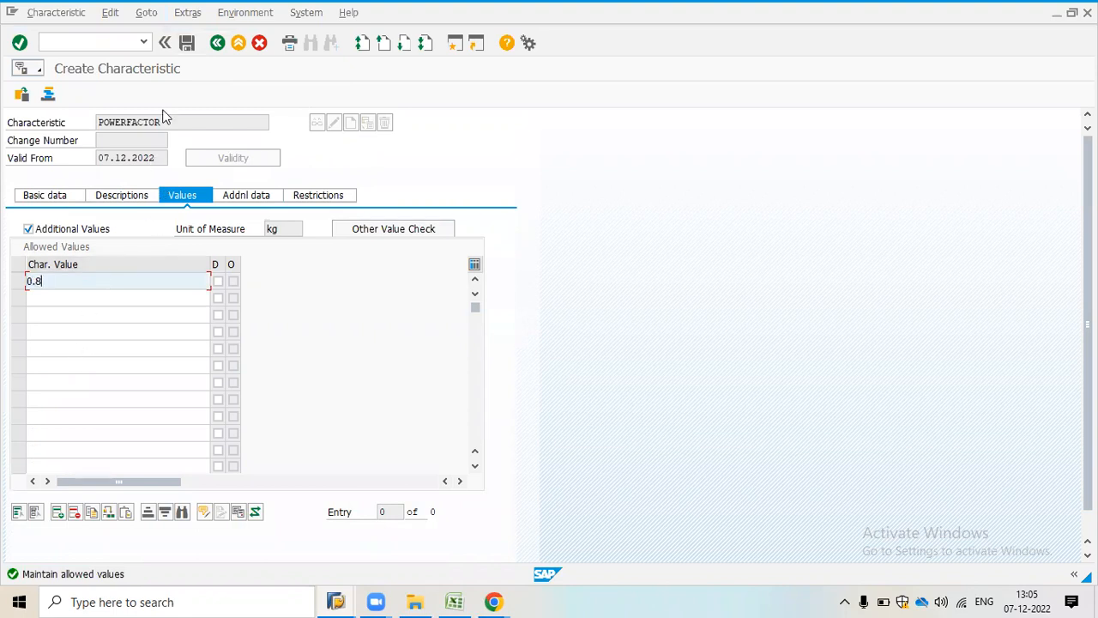
pyautogui.click(188, 45)
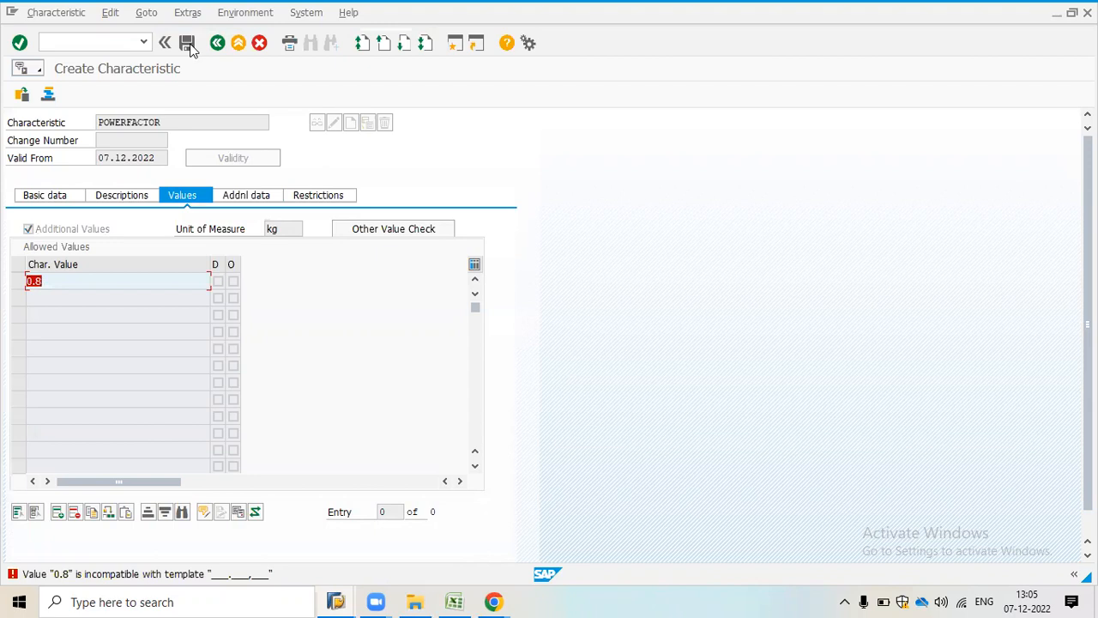
pyautogui.press('Delete')
pyautogui.click(191, 49)
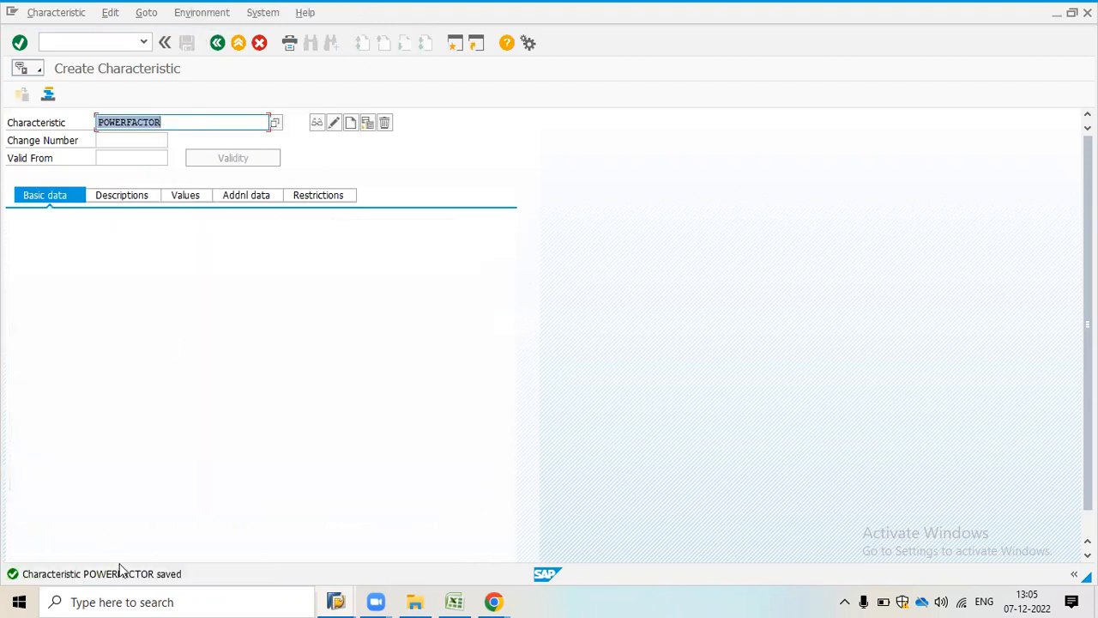
# Display the existing characteristic CURRENT and examine its name and description.
pyautogui.press('Delete')
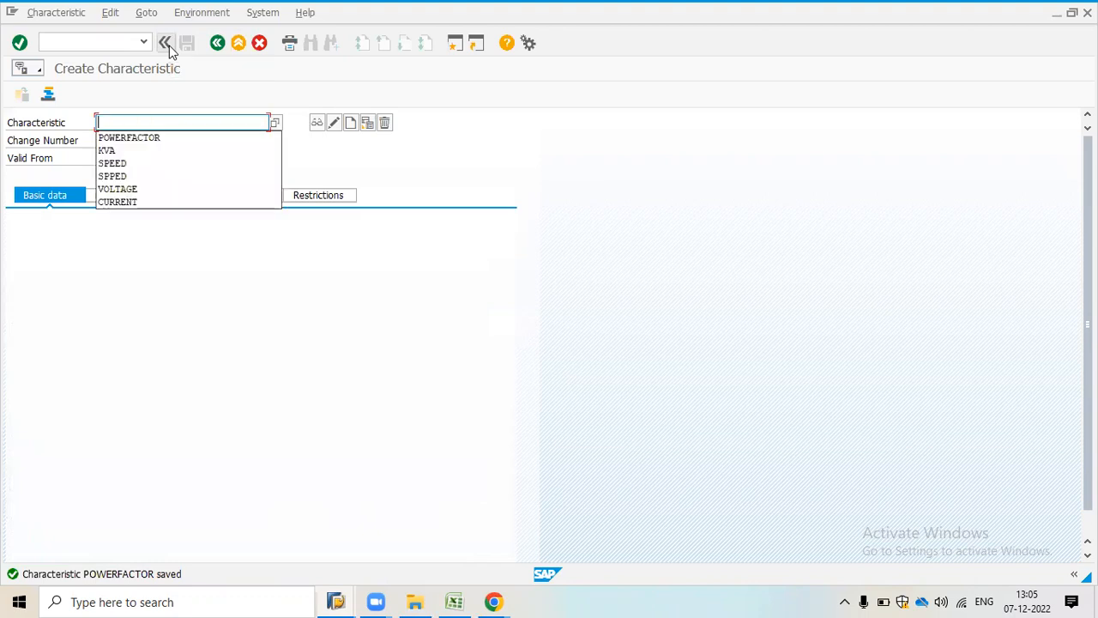
pyautogui.click(133, 202)
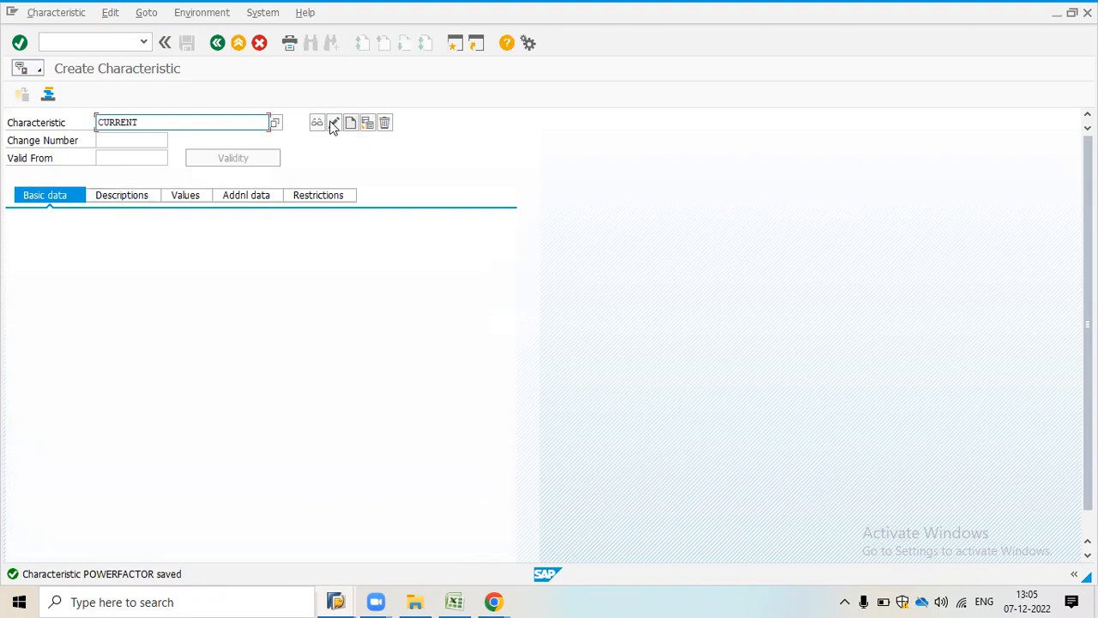
pyautogui.click(318, 124)
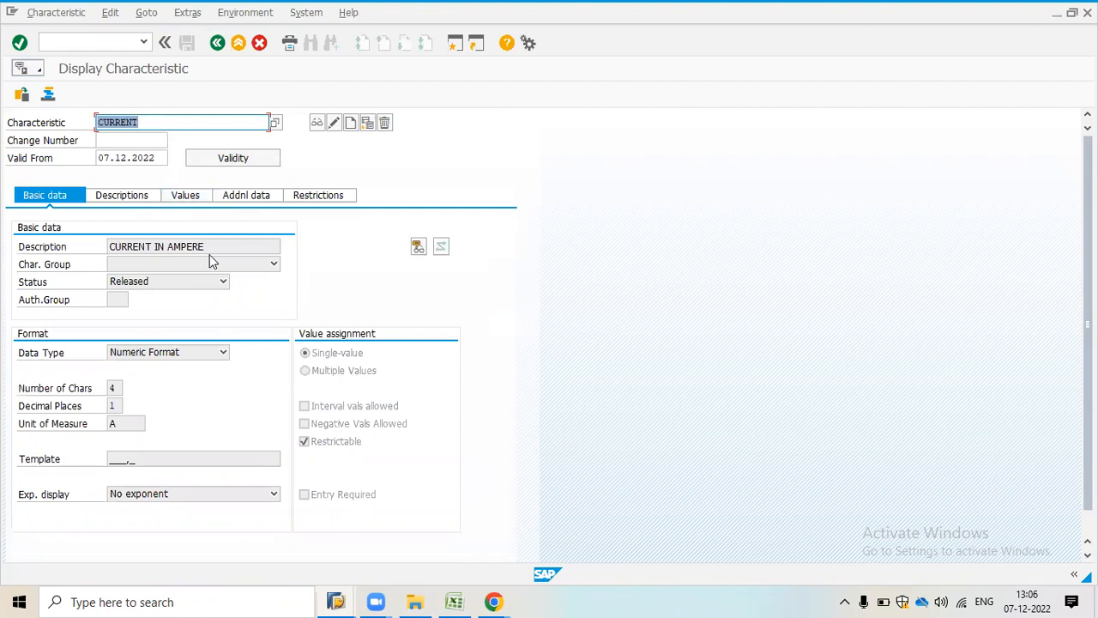
pyautogui.click(154, 121)
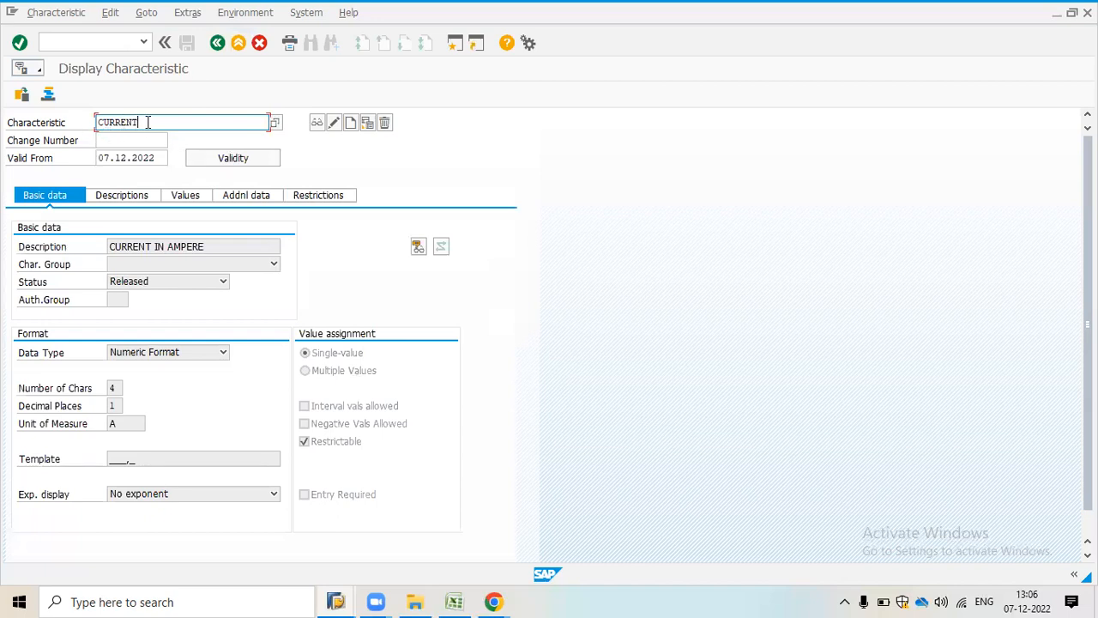
pyautogui.click(152, 245)
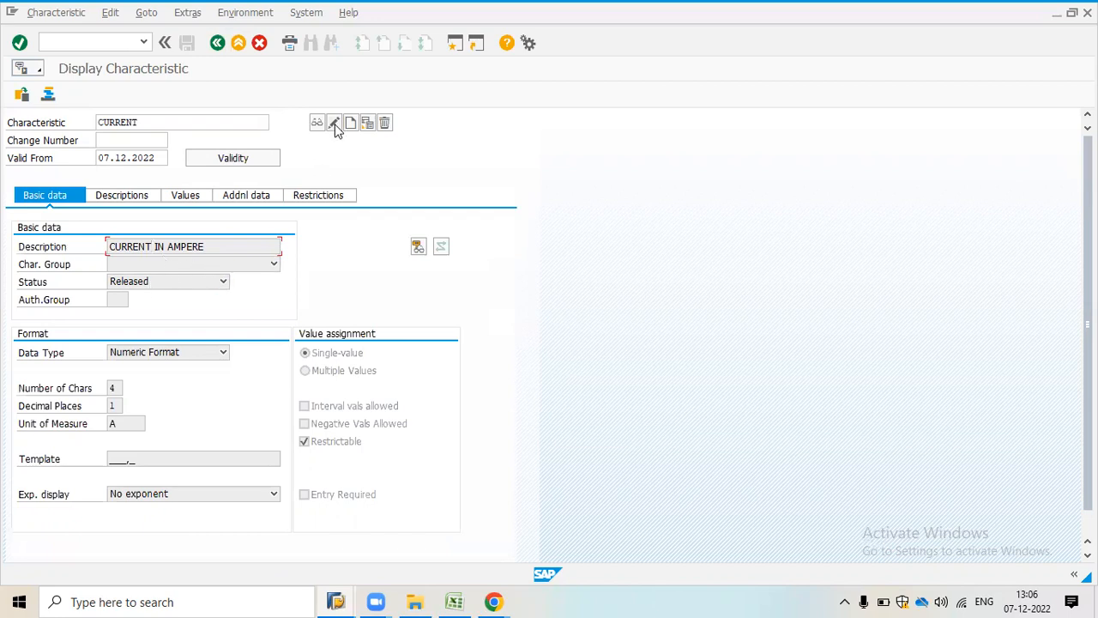
# Switch CURRENT to change mode, review its format fields, reselect A (Ampere) as the unit of measure and save the characteristic.
pyautogui.click(335, 125)
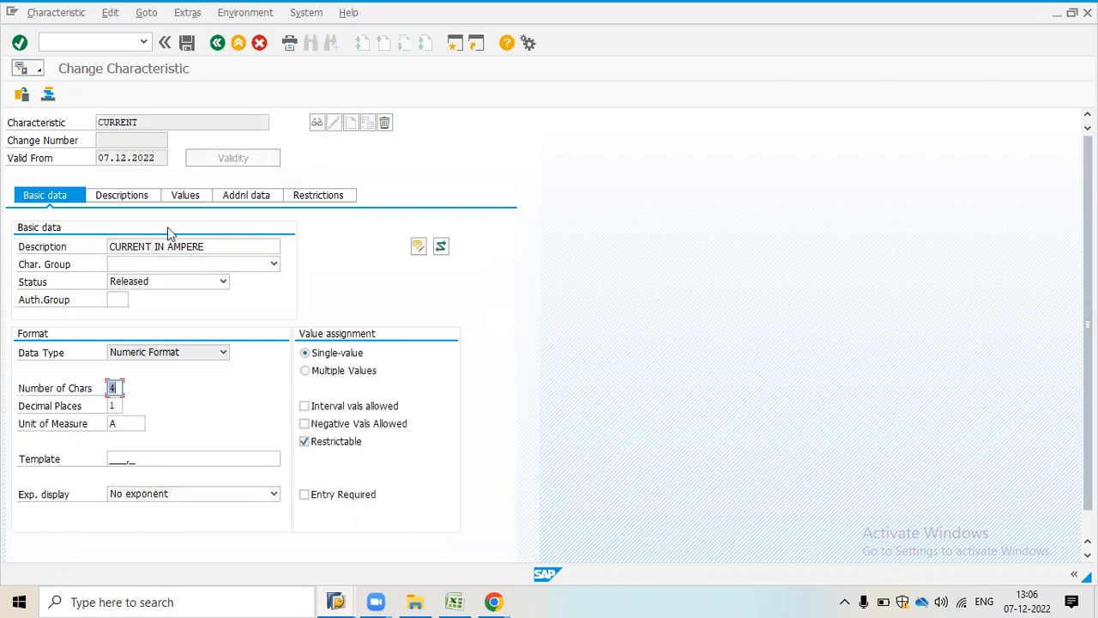
pyautogui.click(210, 248)
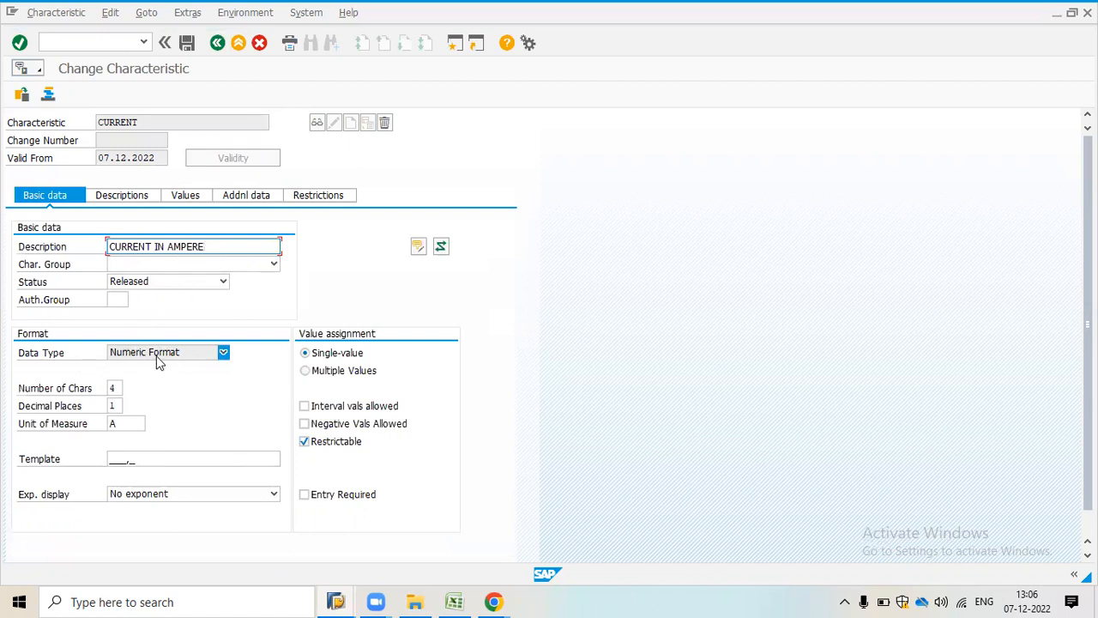
pyautogui.click(116, 388)
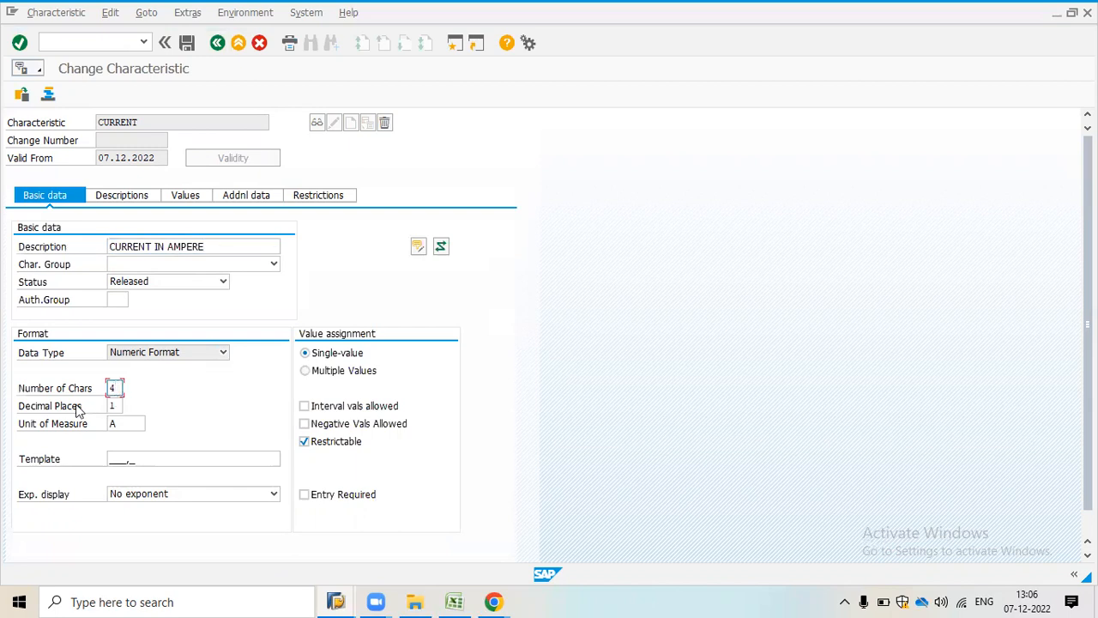
pyautogui.click(124, 405)
pyautogui.click(111, 424)
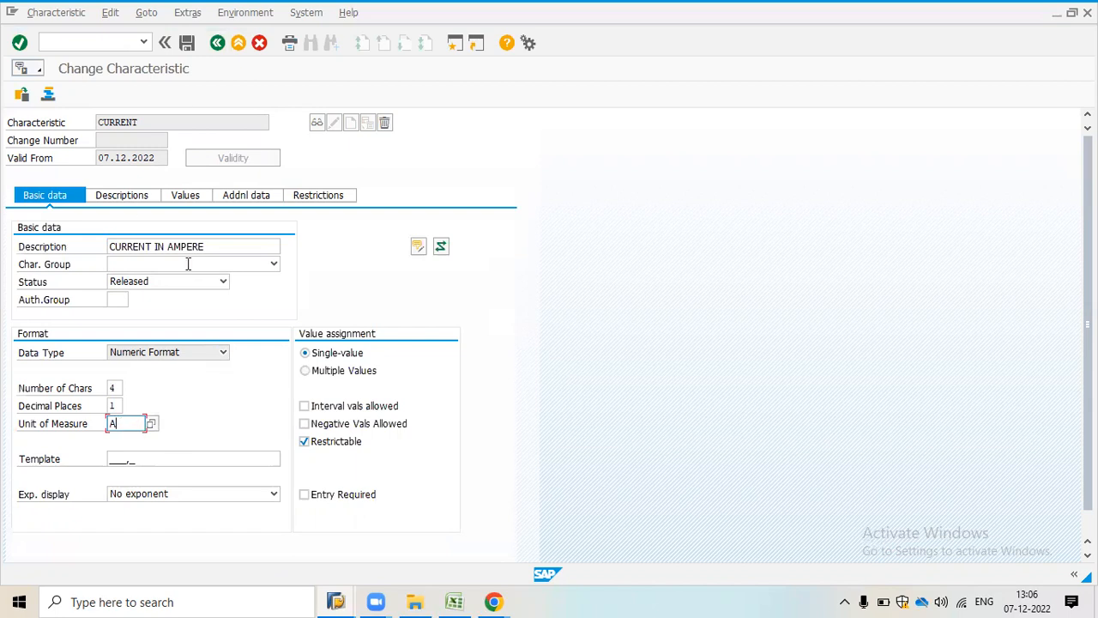
pyautogui.click(151, 423)
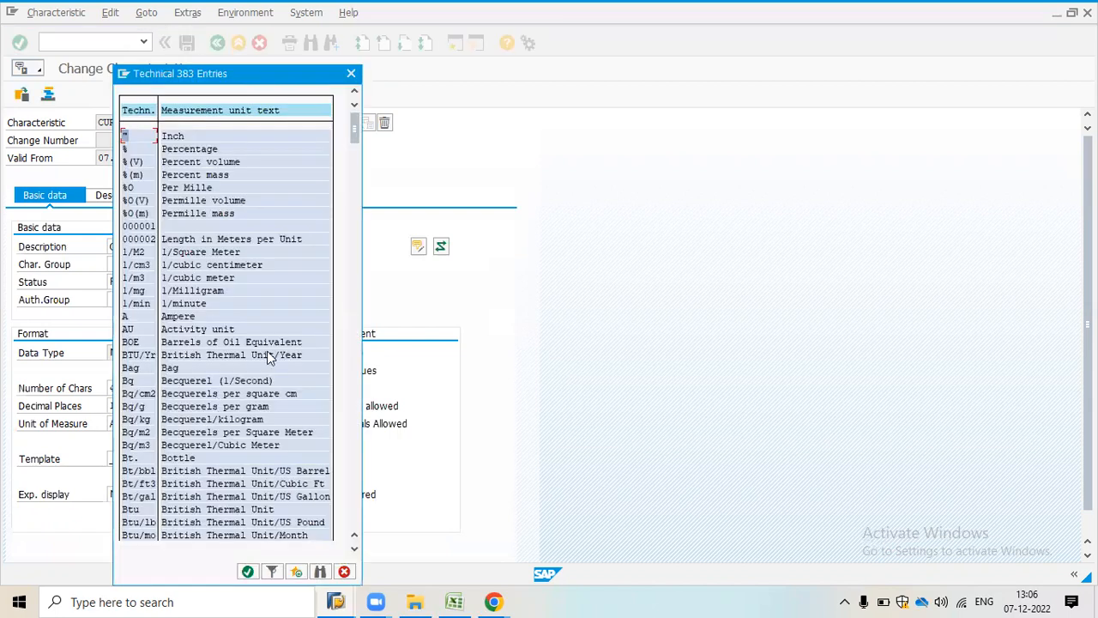
pyautogui.click(183, 320)
pyautogui.doubleClick(184, 318)
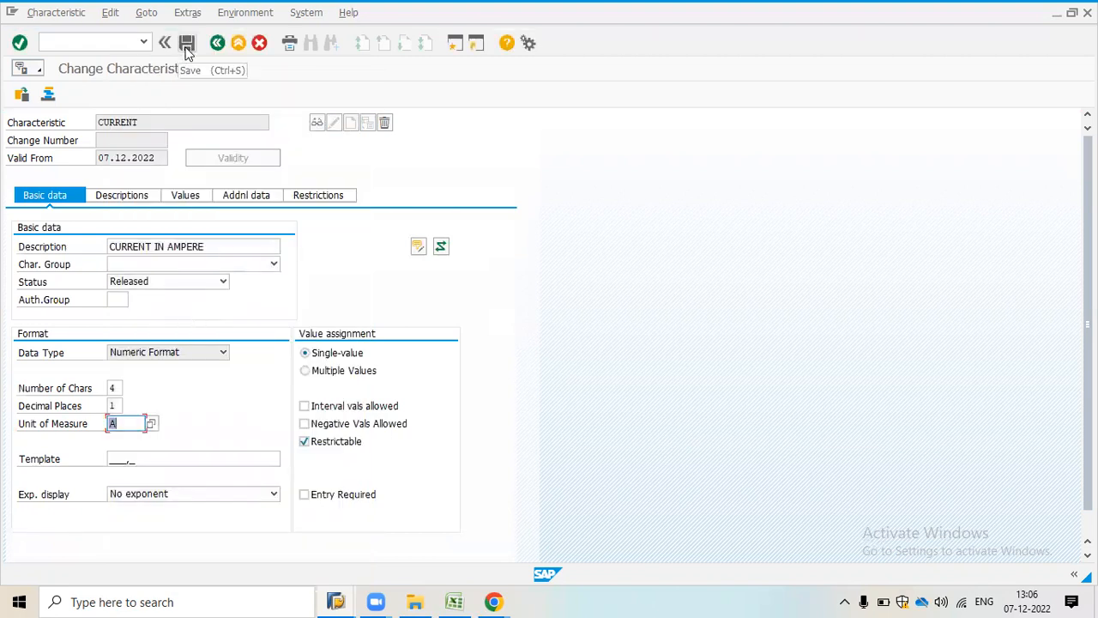
pyautogui.click(187, 43)
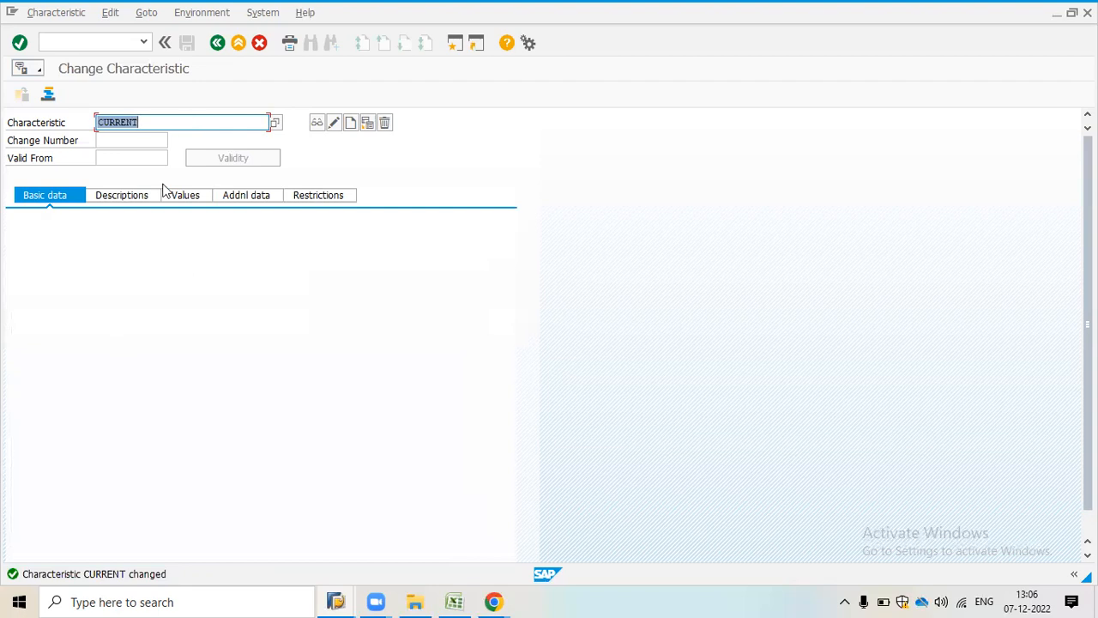
# Display the characteristic VOLTAGE and switch it to change mode.
pyautogui.write('VOL')
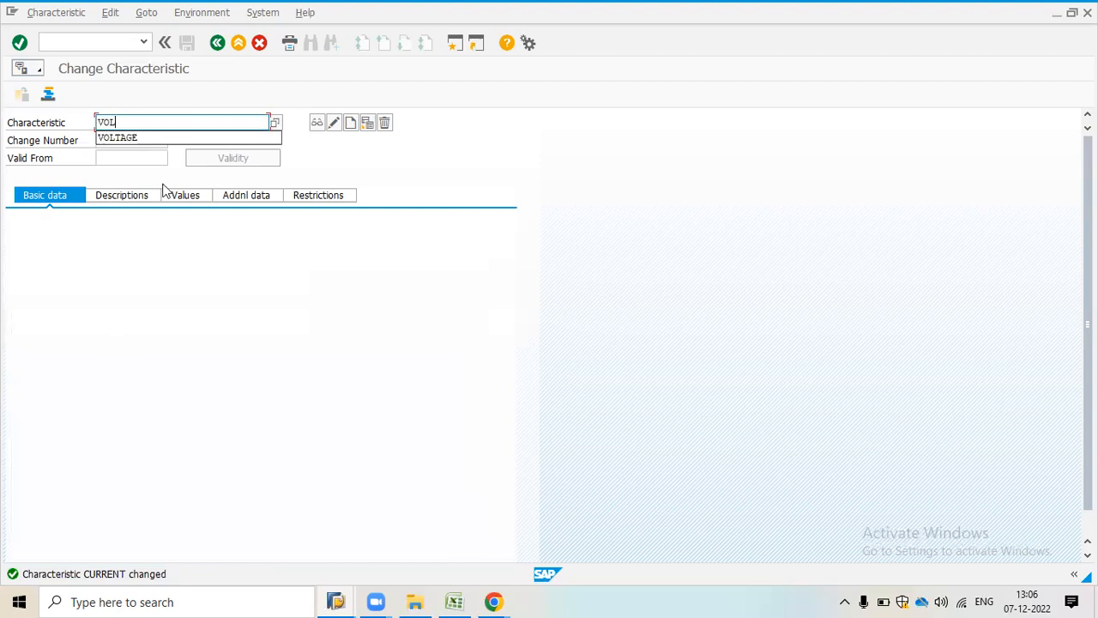
pyautogui.click(120, 139)
pyautogui.click(317, 124)
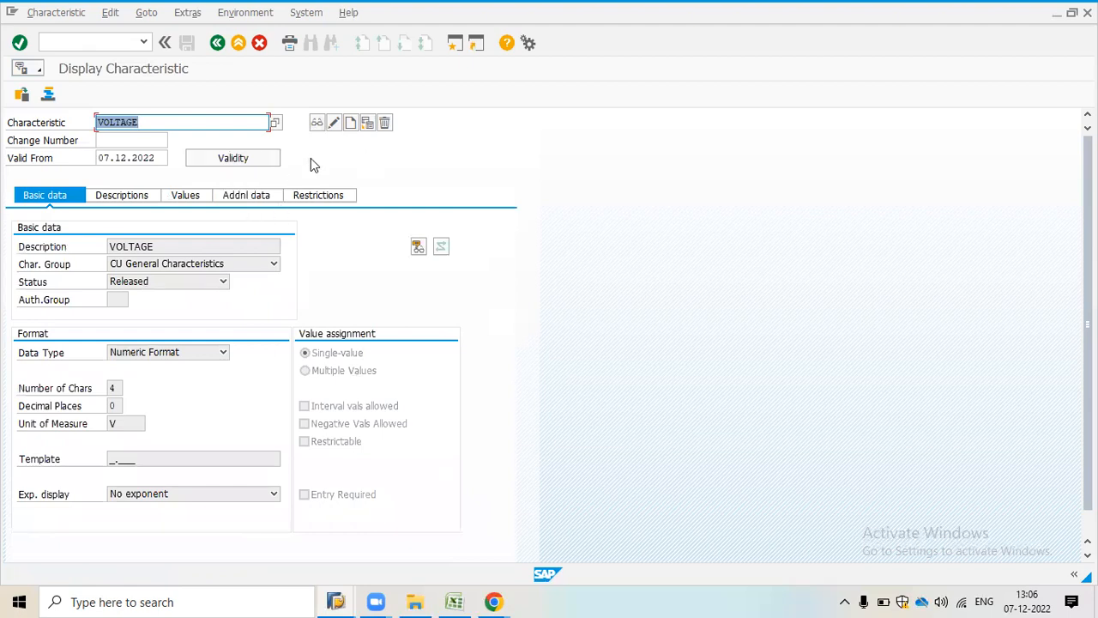
pyautogui.click(333, 124)
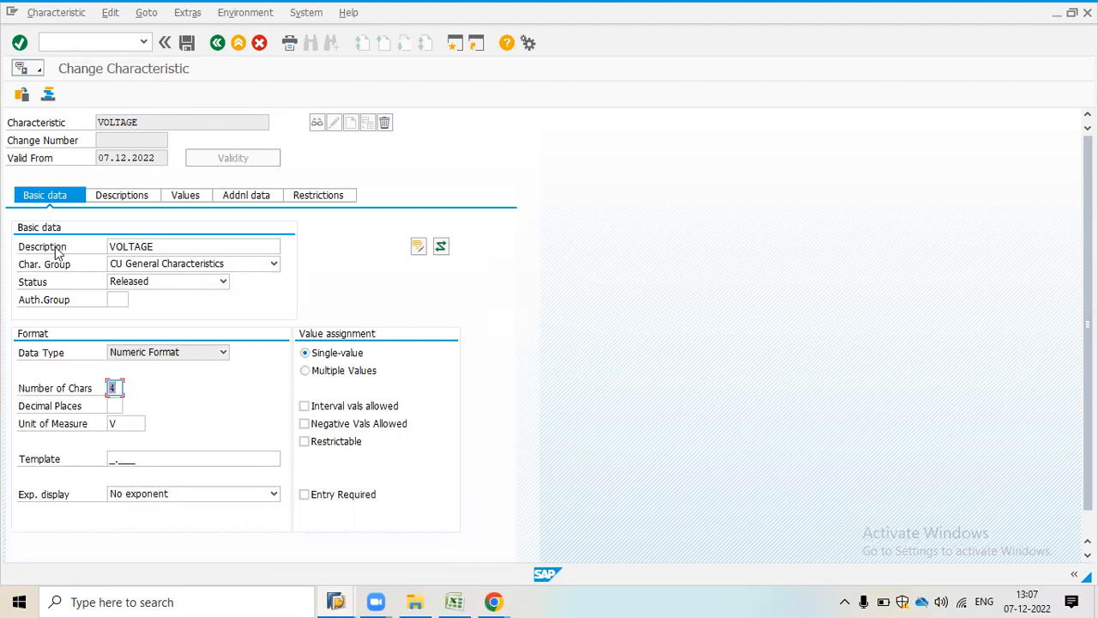
# Examine VOLTAGE's description, characteristic group, data type, number of characters and unit of measure, keeping the status Released.
pyautogui.click(158, 246)
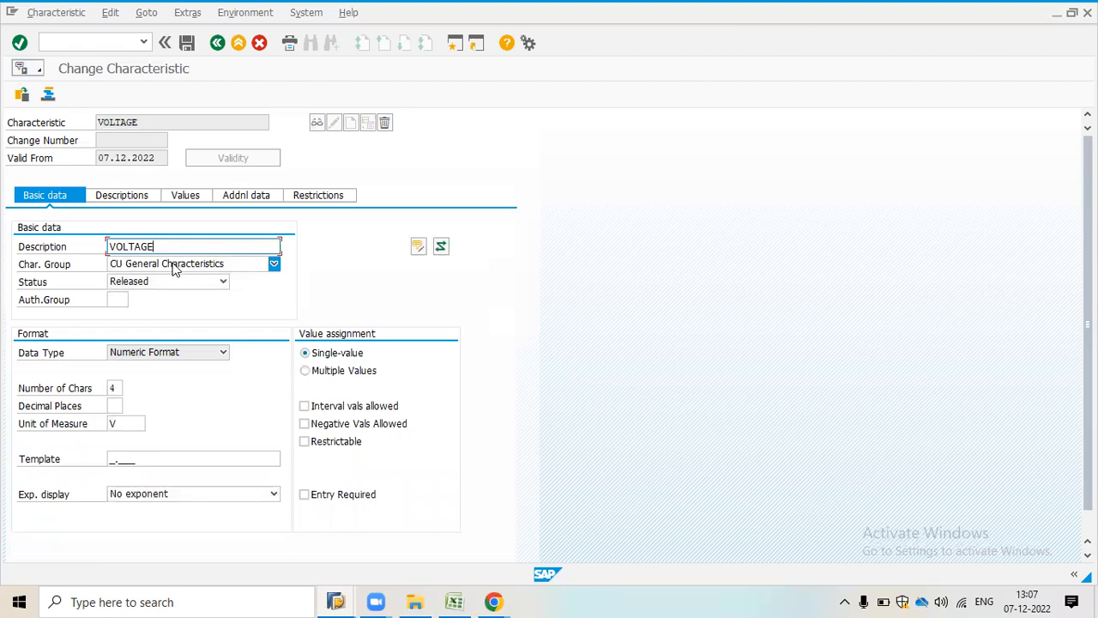
pyautogui.click(174, 264)
pyautogui.click(174, 268)
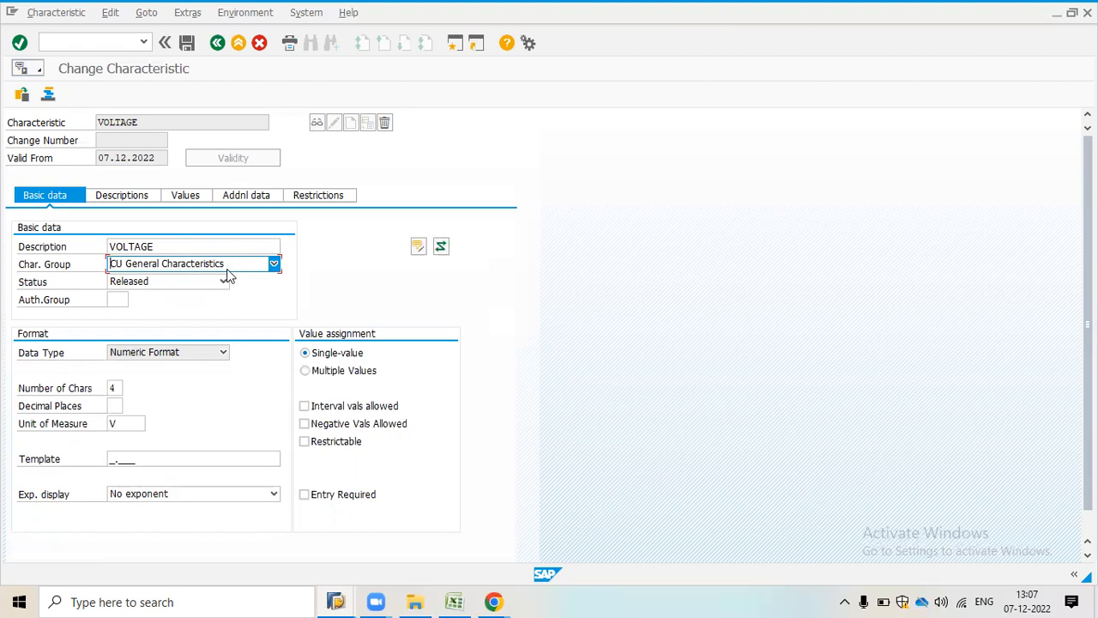
pyautogui.click(154, 290)
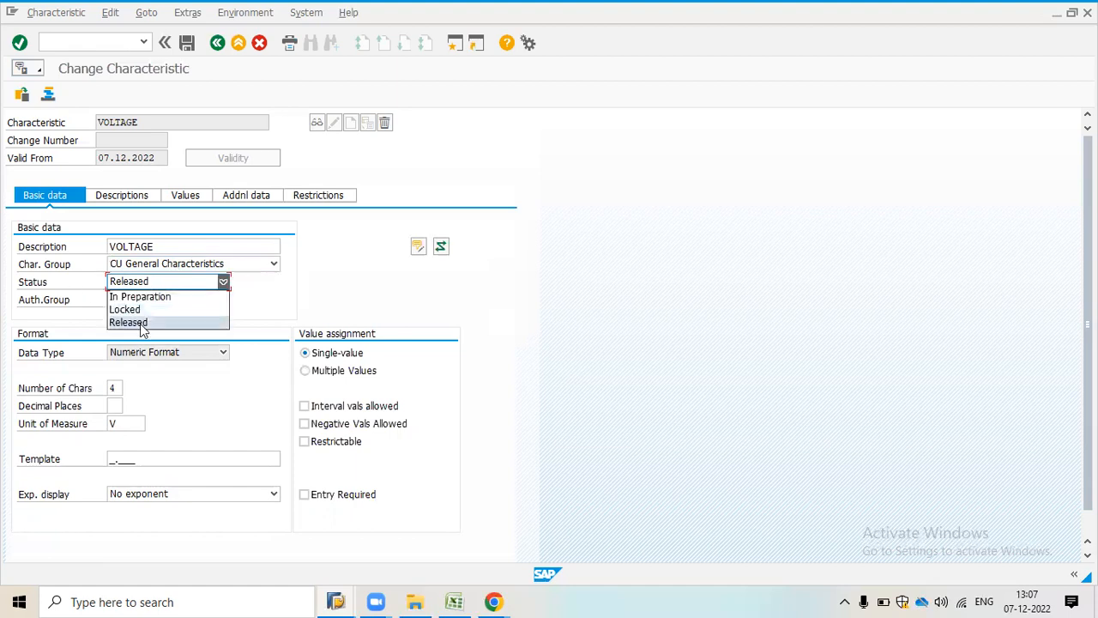
pyautogui.click(140, 324)
pyautogui.click(52, 358)
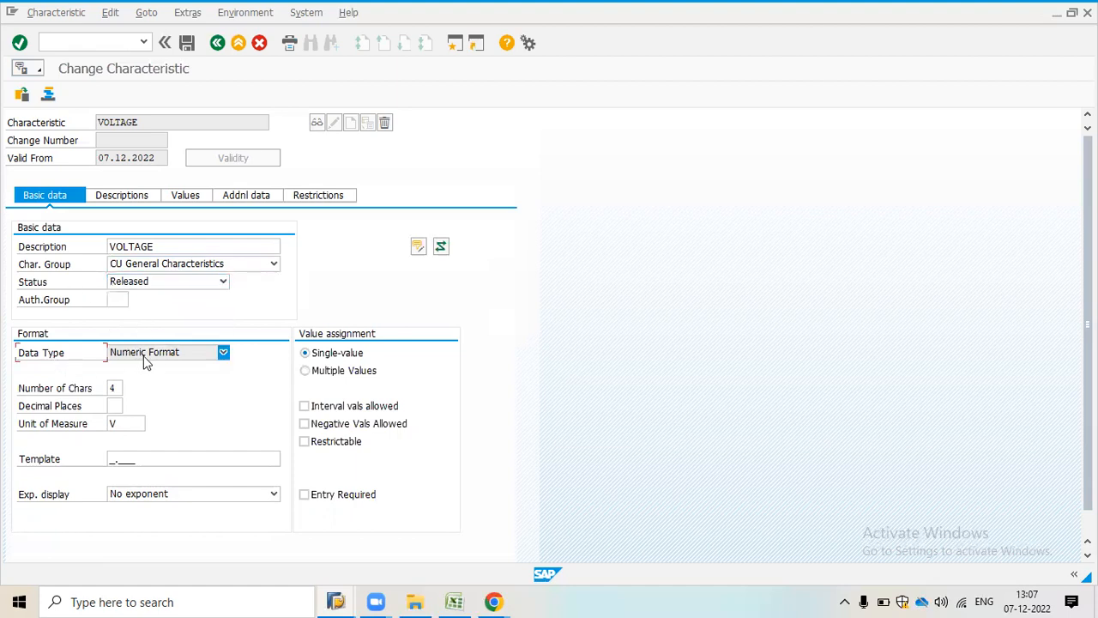
pyautogui.click(144, 356)
pyautogui.click(90, 357)
pyautogui.click(119, 386)
pyautogui.click(118, 419)
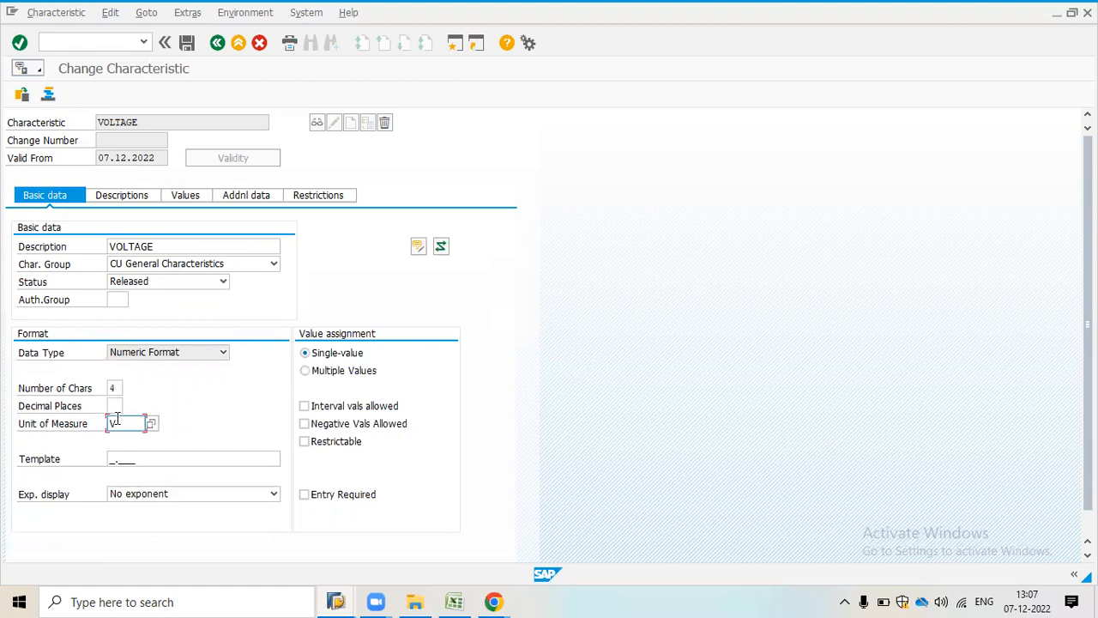
# Open the list of possible units of measure for VOLTAGE and look through its final entries for a volt unit.
pyautogui.click(153, 425)
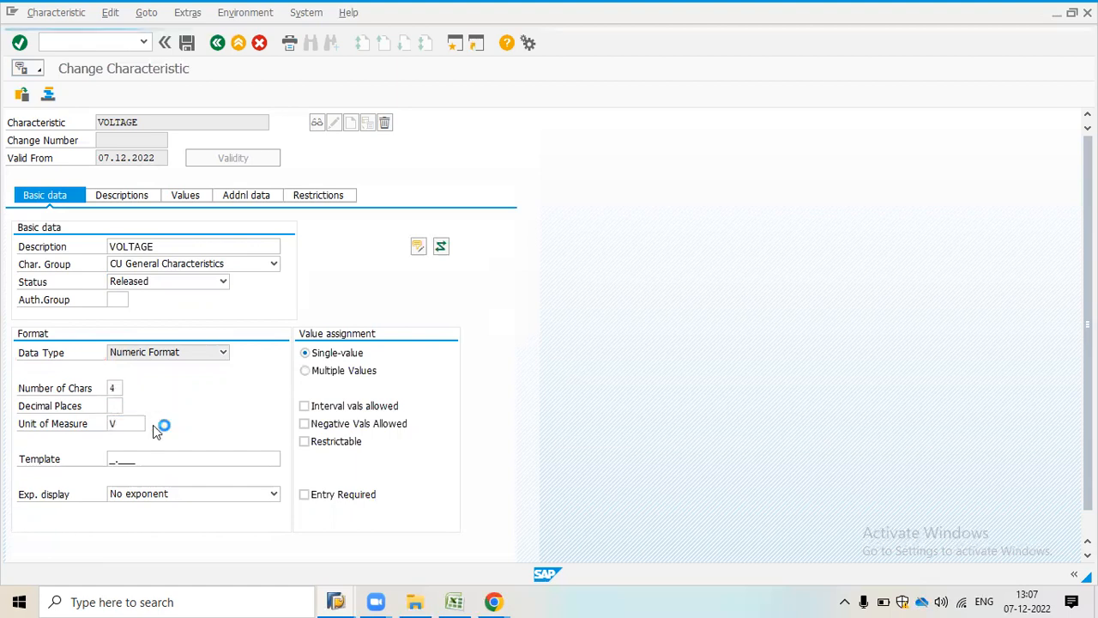
pyautogui.moveTo(356, 141); pyautogui.dragTo(361, 508)
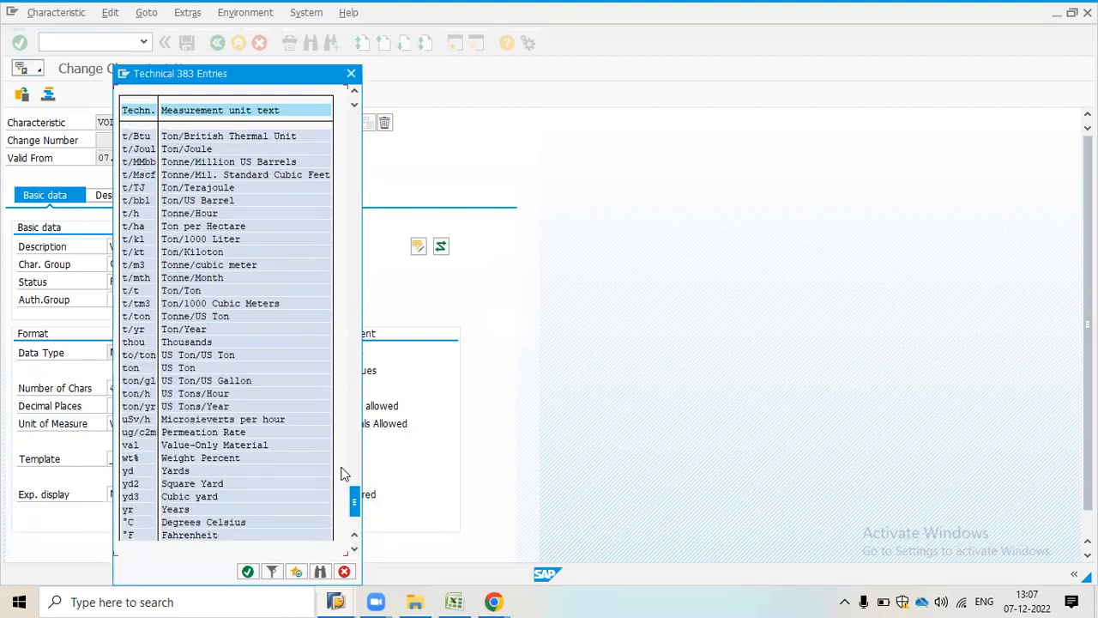
pyautogui.click(355, 548)
pyautogui.click(354, 548)
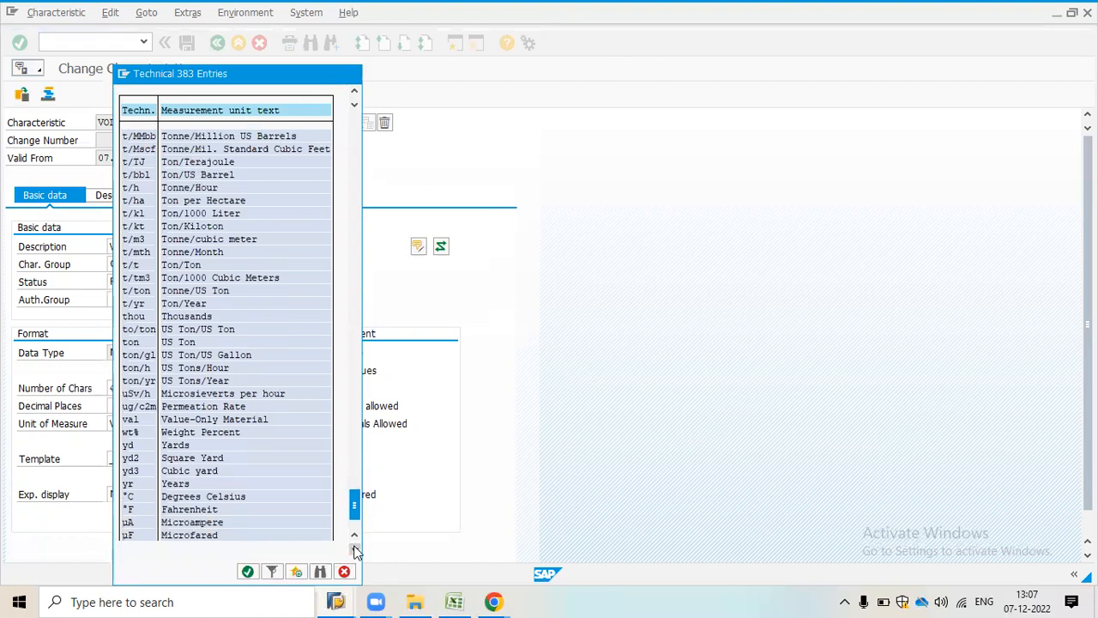
pyautogui.click(354, 548)
pyautogui.click(354, 548)
pyautogui.click(354, 548)
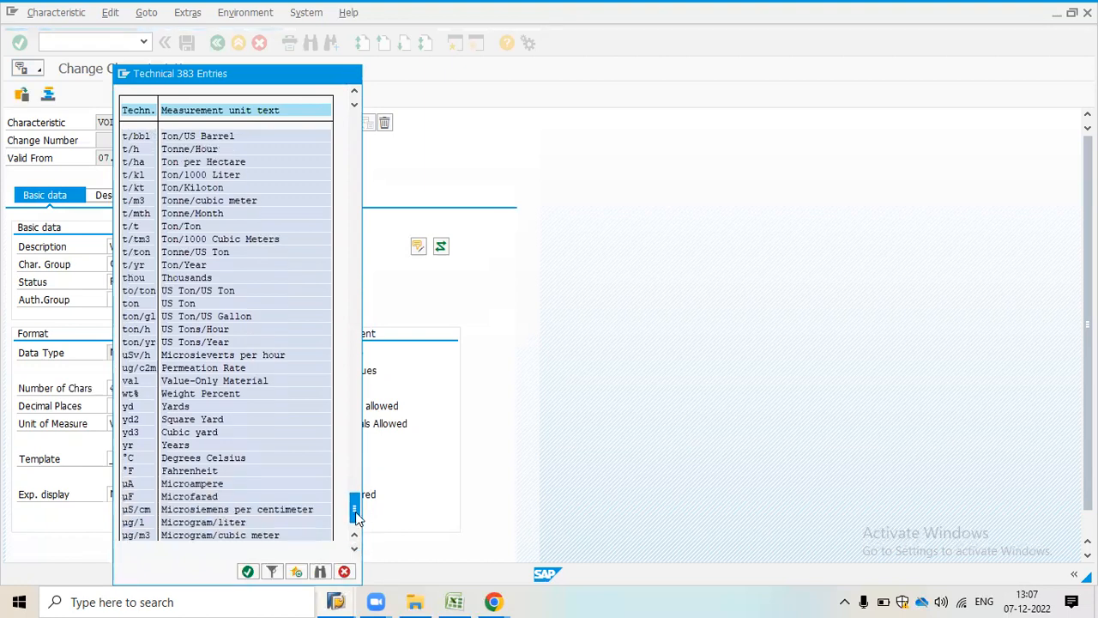
pyautogui.click(354, 548)
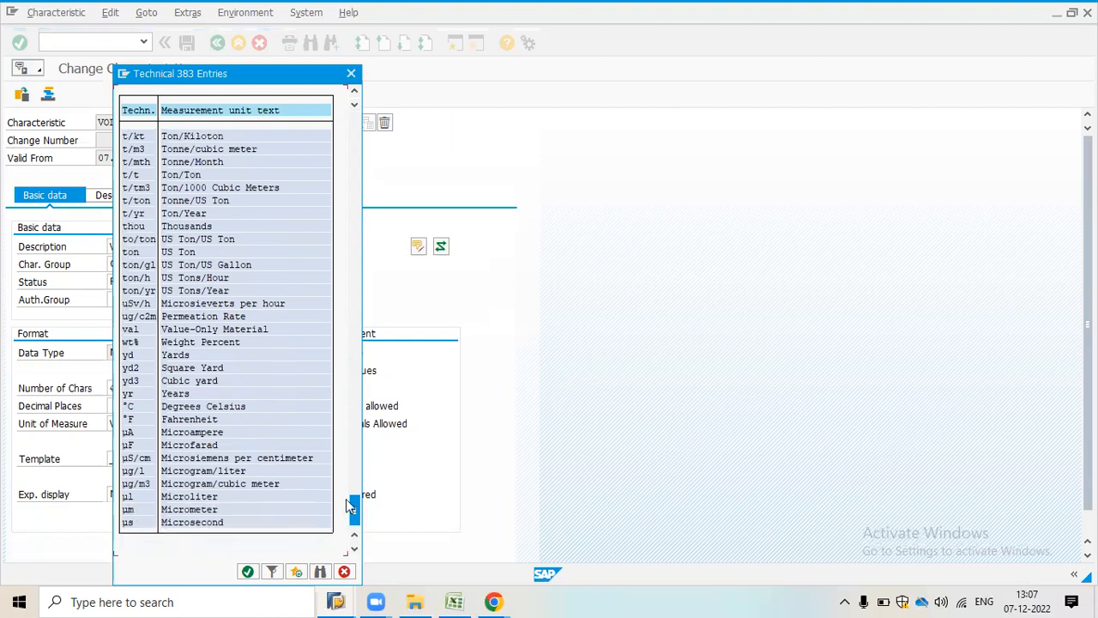
pyautogui.click(354, 443)
# Search the unit of measure list for VOLTAGE and for VOLT.
pyautogui.click(319, 571)
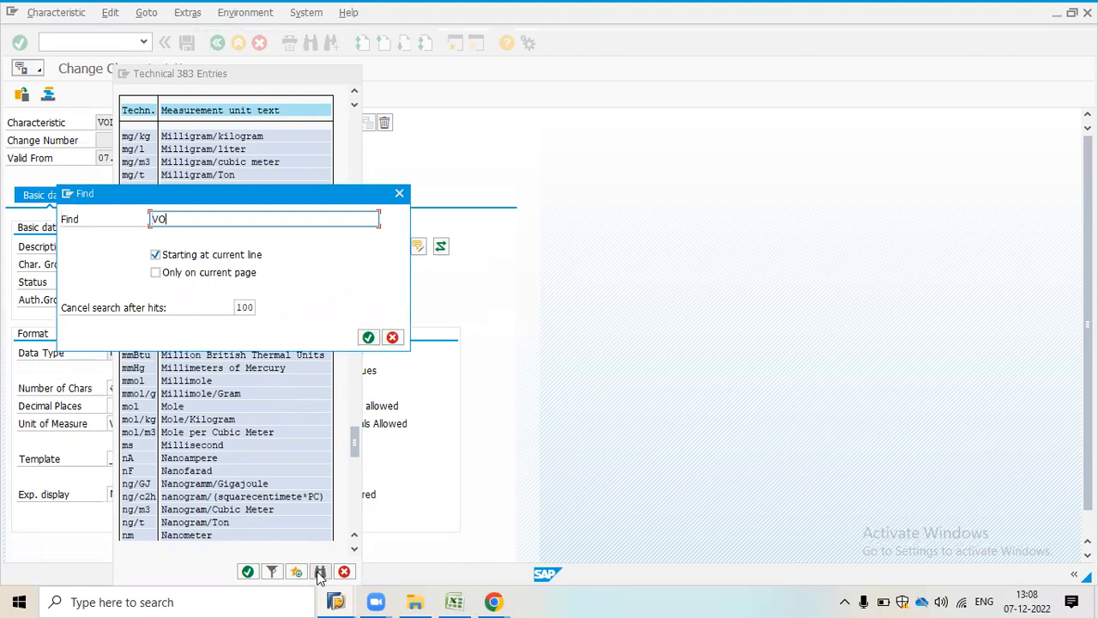
pyautogui.write('VOLTAGE')
pyautogui.press('Return')
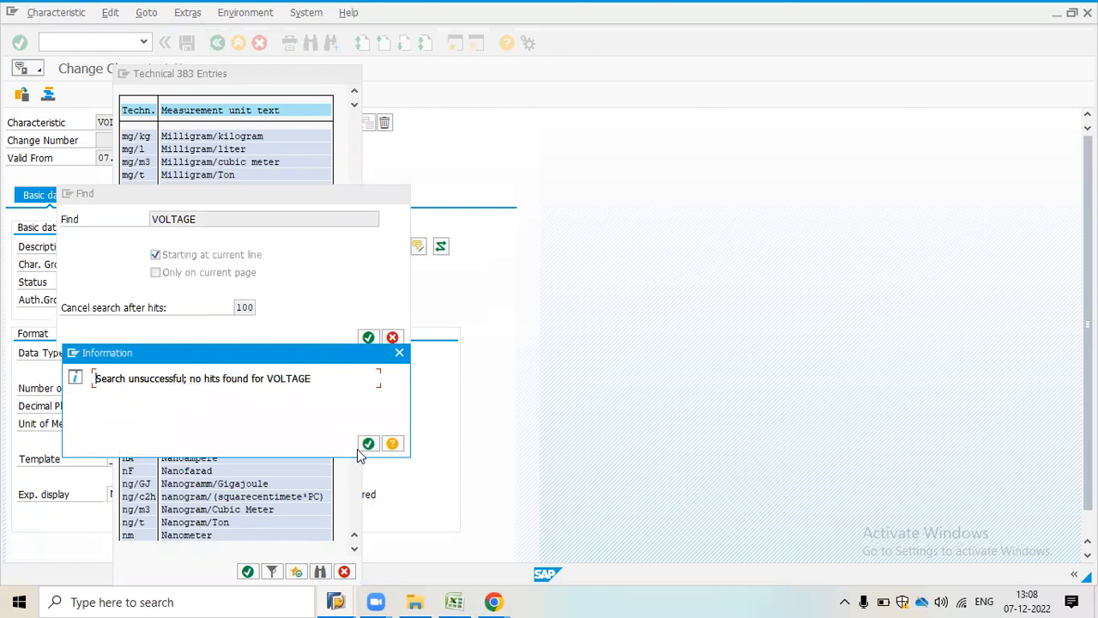
pyautogui.click(367, 443)
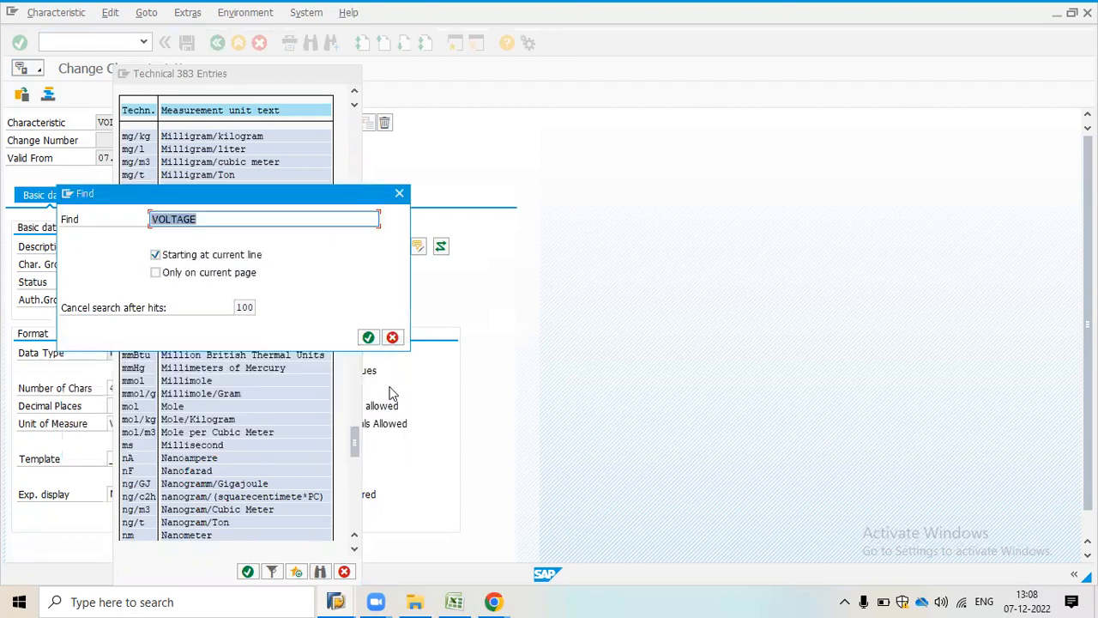
pyautogui.write('VO')
pyautogui.press('Return')
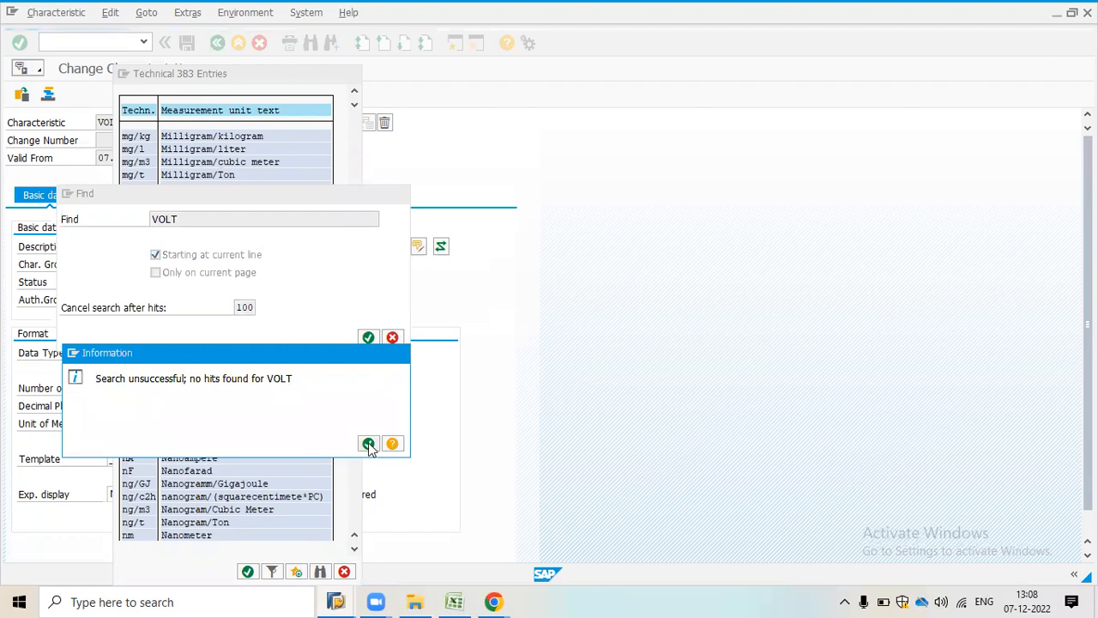
pyautogui.click(367, 443)
# Leave the unit list without choosing an entry and save the characteristic VOLTAGE.
pyautogui.click(393, 338)
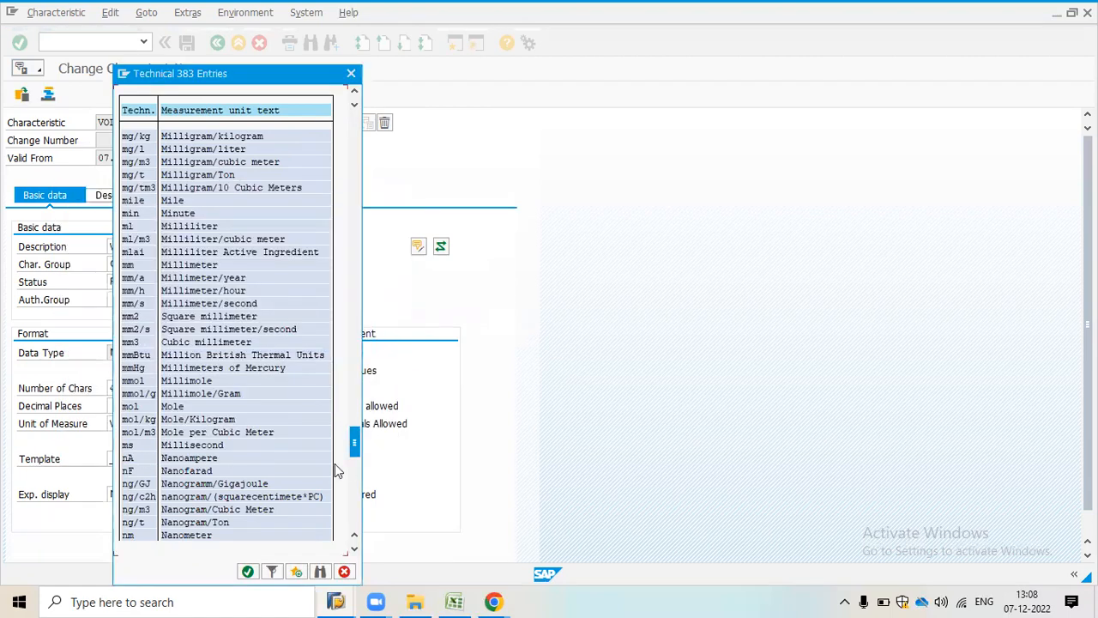
pyautogui.click(343, 572)
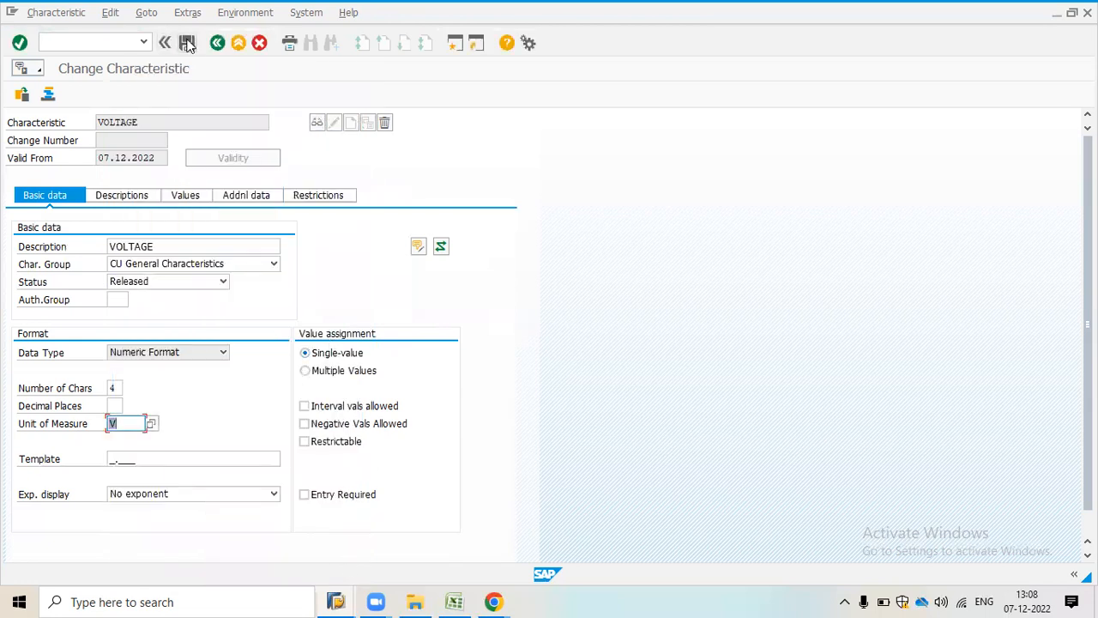
pyautogui.click(186, 43)
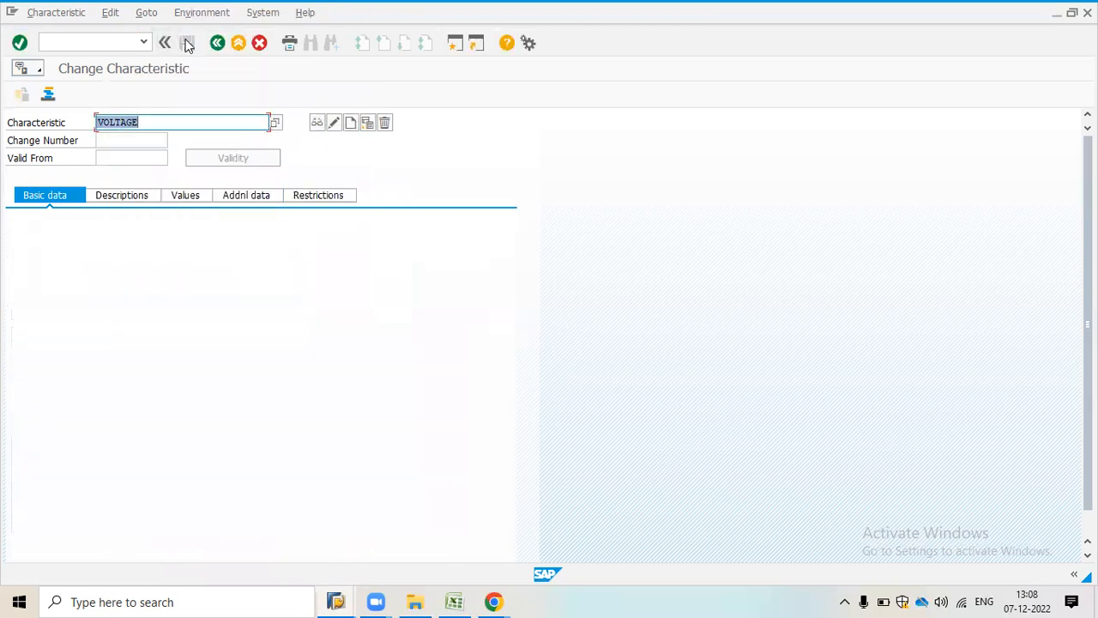
# Switch to the Excel master data workbook and check the KMR entry among the level-1 characteristics on the MASTER DATA STRUCTURE sheet.
pyautogui.press('BackSpace')
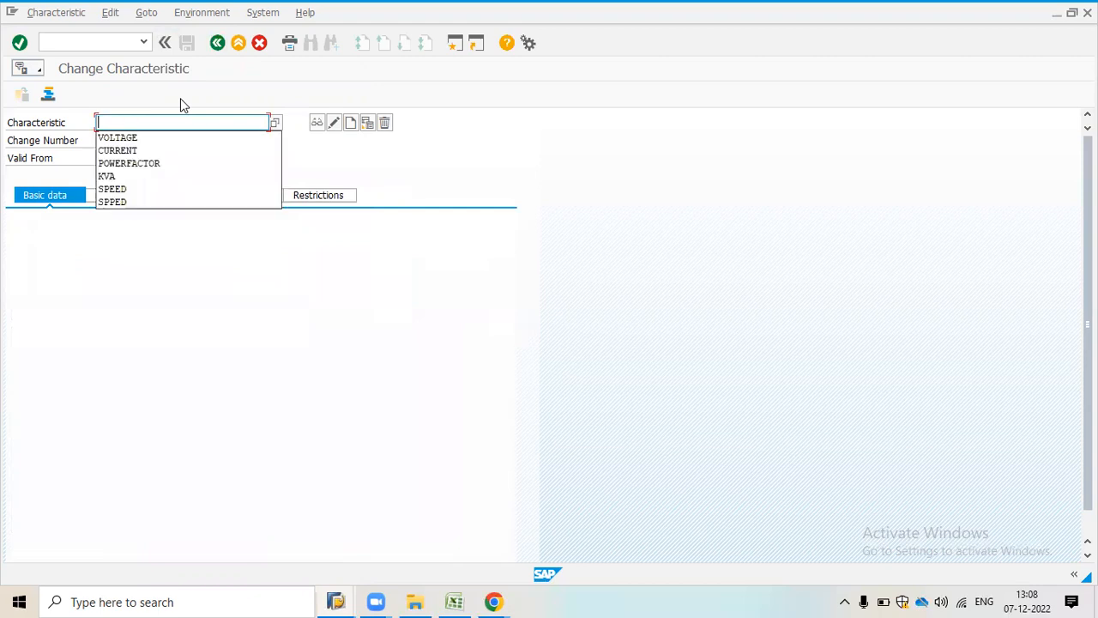
pyautogui.click(128, 181)
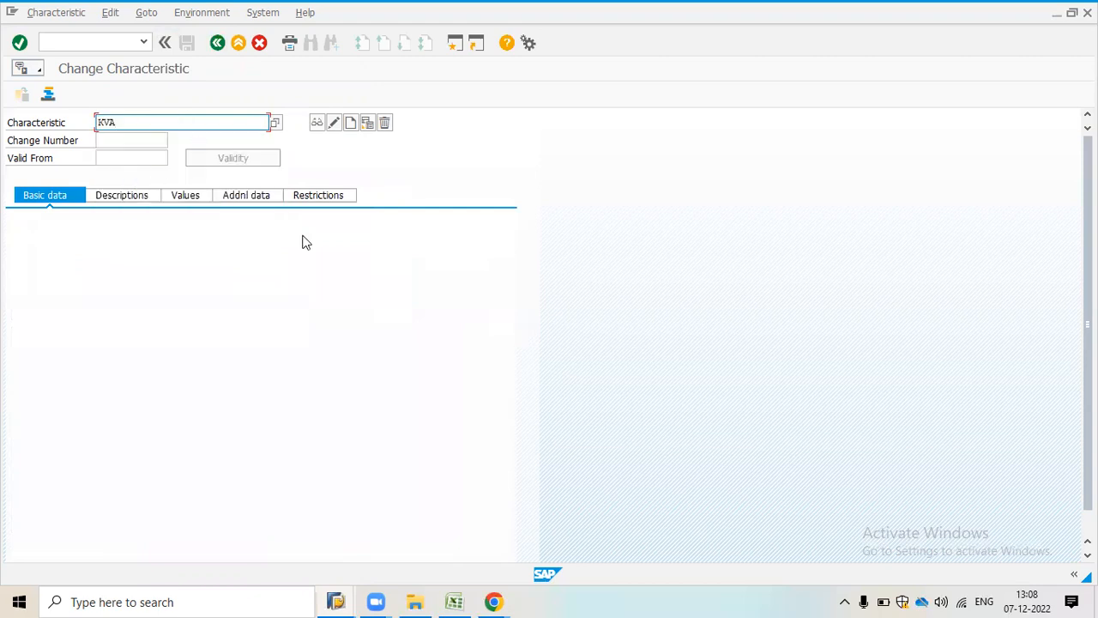
pyautogui.hotkey('alt', 'Tab')
pyautogui.press('Tab')
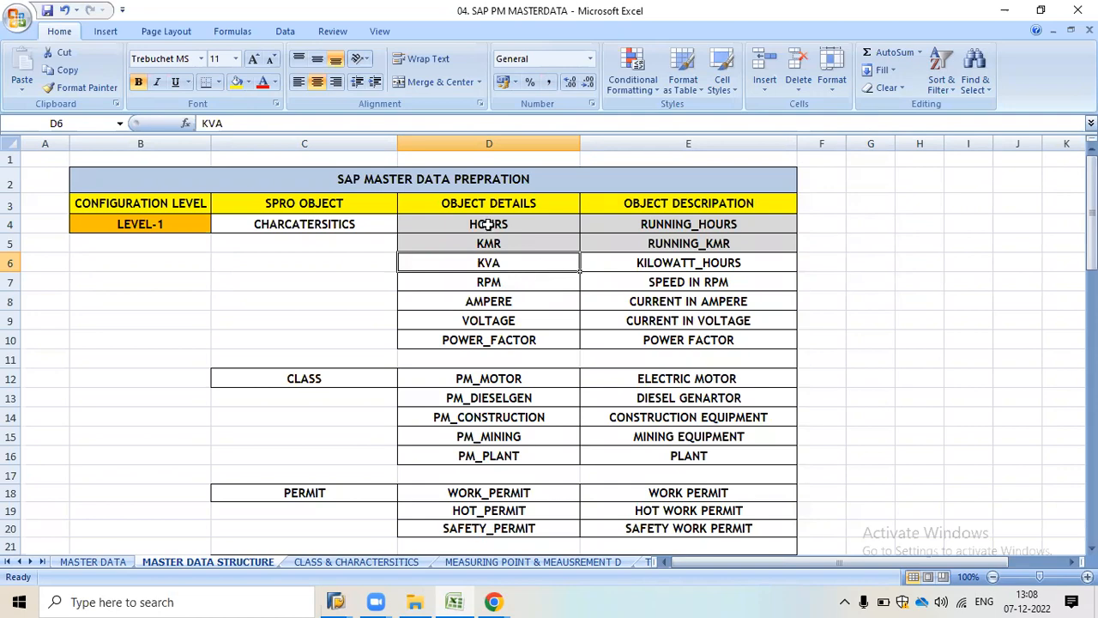
pyautogui.click(505, 245)
pyautogui.hotkey('alt', 'Tab')
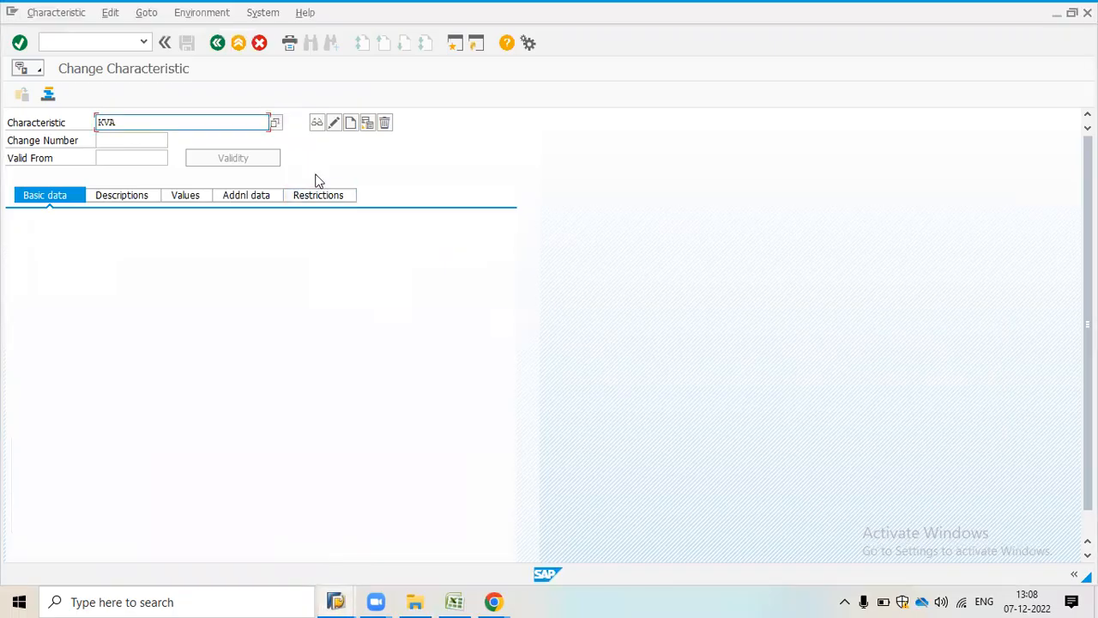
# Replace the characteristic name with KMR and start creating it as a new characteristic.
pyautogui.press('BackSpace')
pyautogui.press('BackSpace')
pyautogui.press('BackSpace')
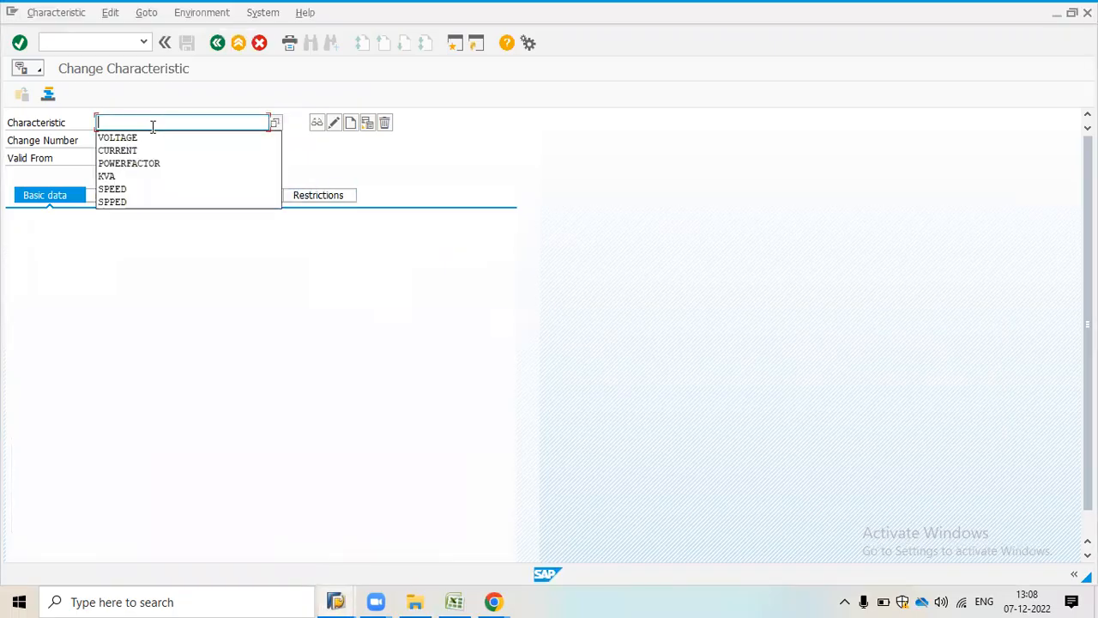
pyautogui.write('KMR')
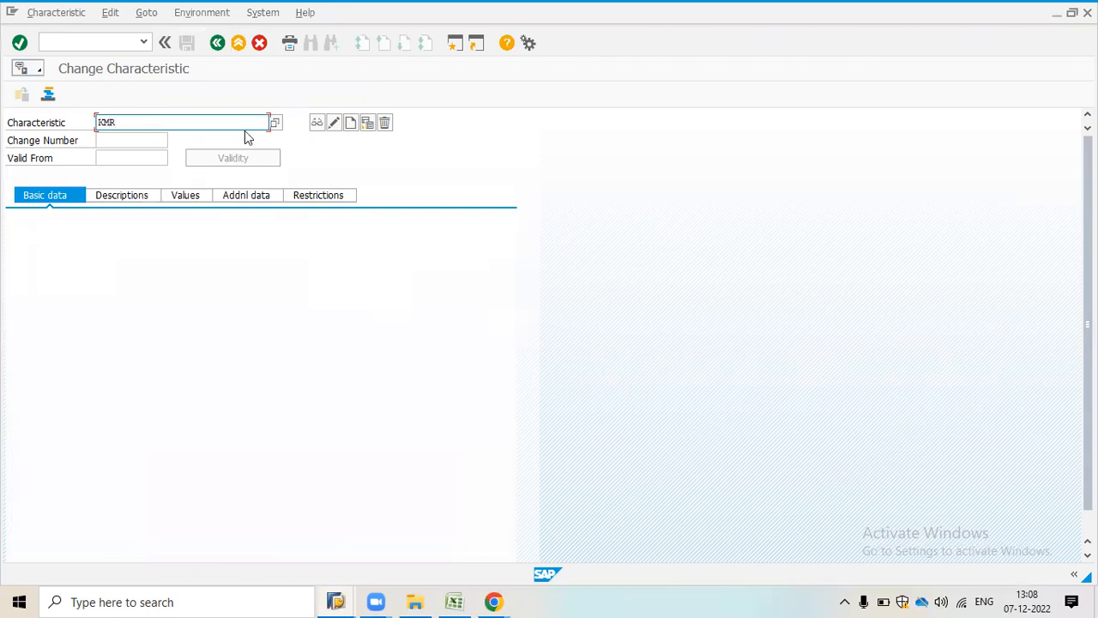
pyautogui.click(358, 123)
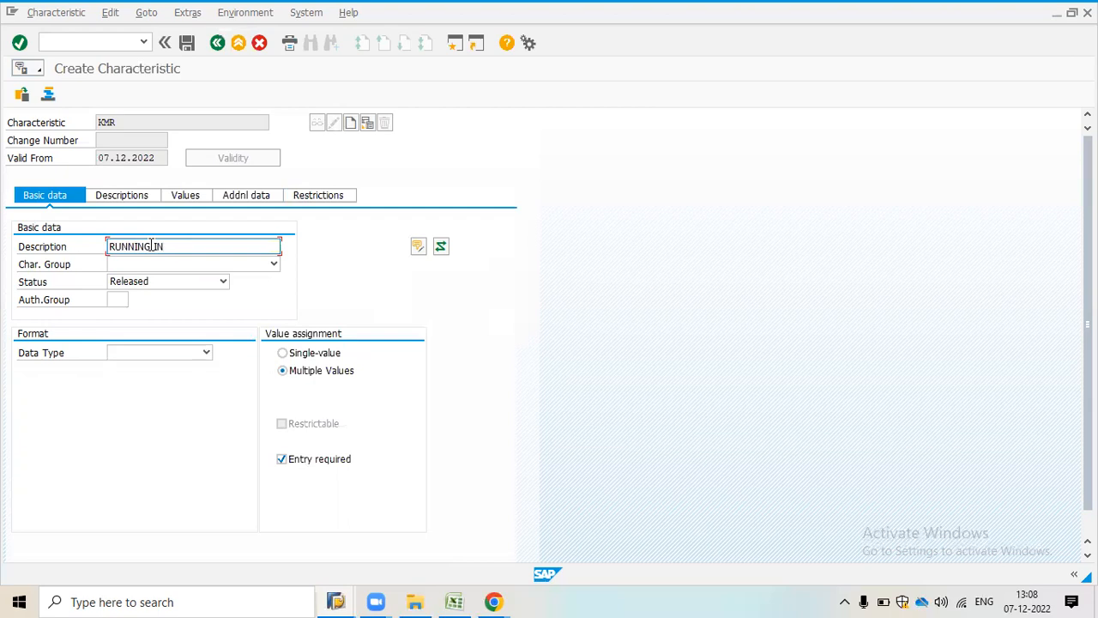
# Check KMR's description in the Excel workbook and enter RUNNING KILOMETER as the characteristic's description, leaving the characteristic group empty.
pyautogui.hotkey('alt', 'Tab')
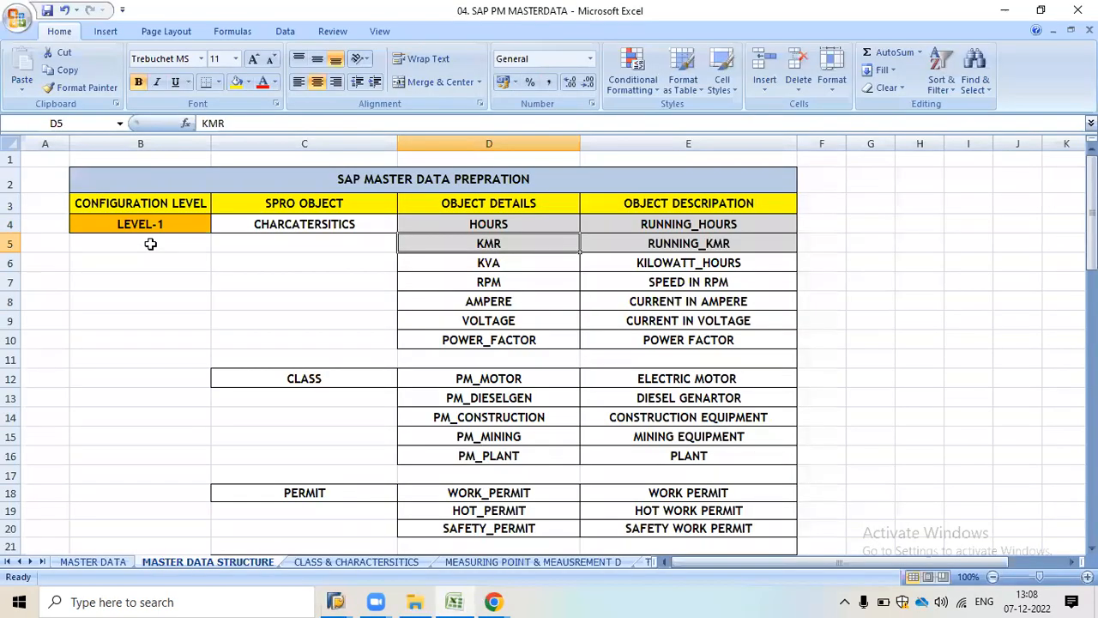
pyautogui.hotkey('alt', 'Tab')
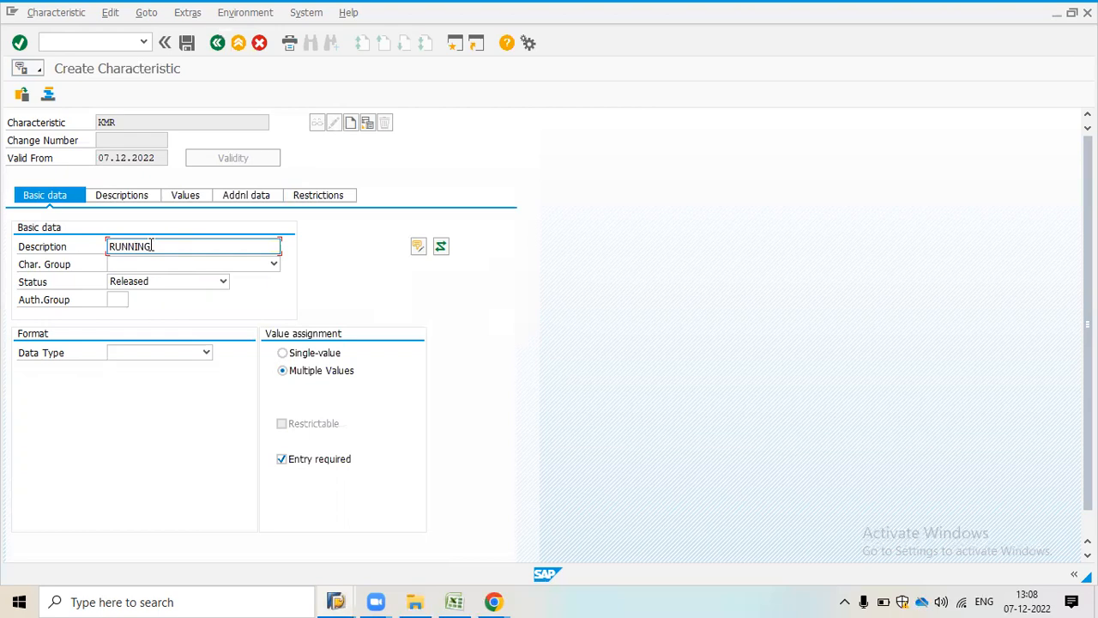
pyautogui.write('MMETER')
pyautogui.click(193, 259)
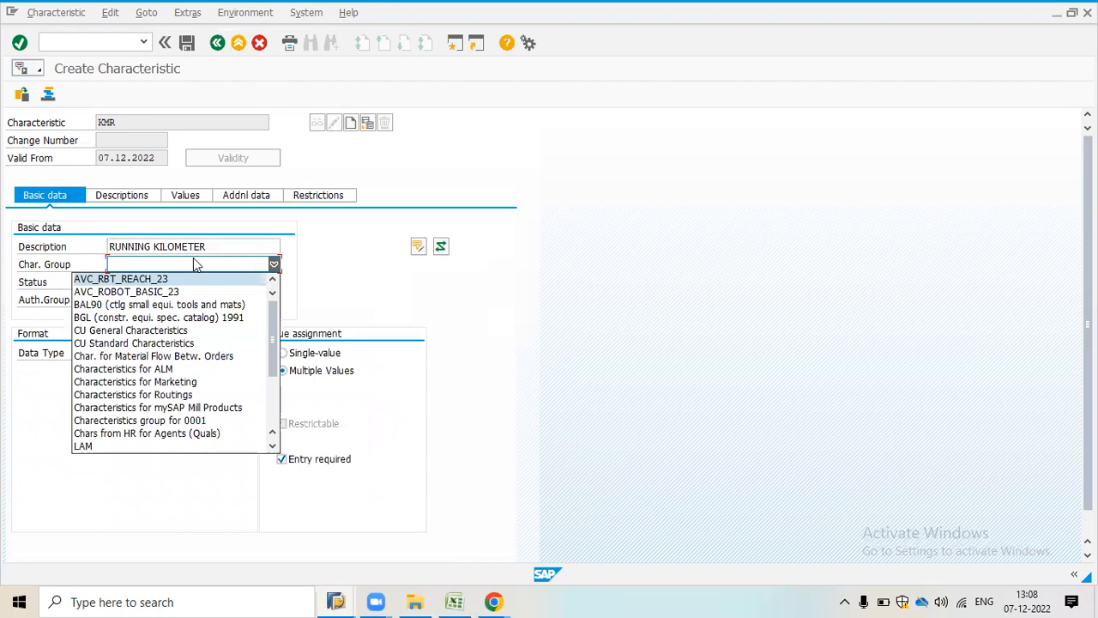
pyautogui.click(332, 243)
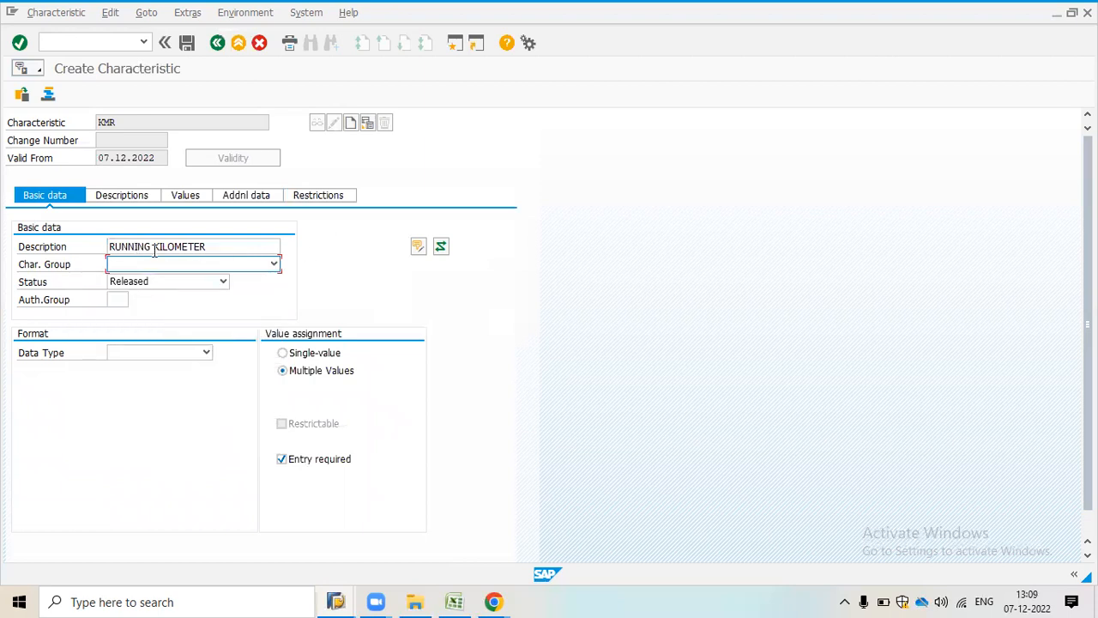
pyautogui.click(210, 247)
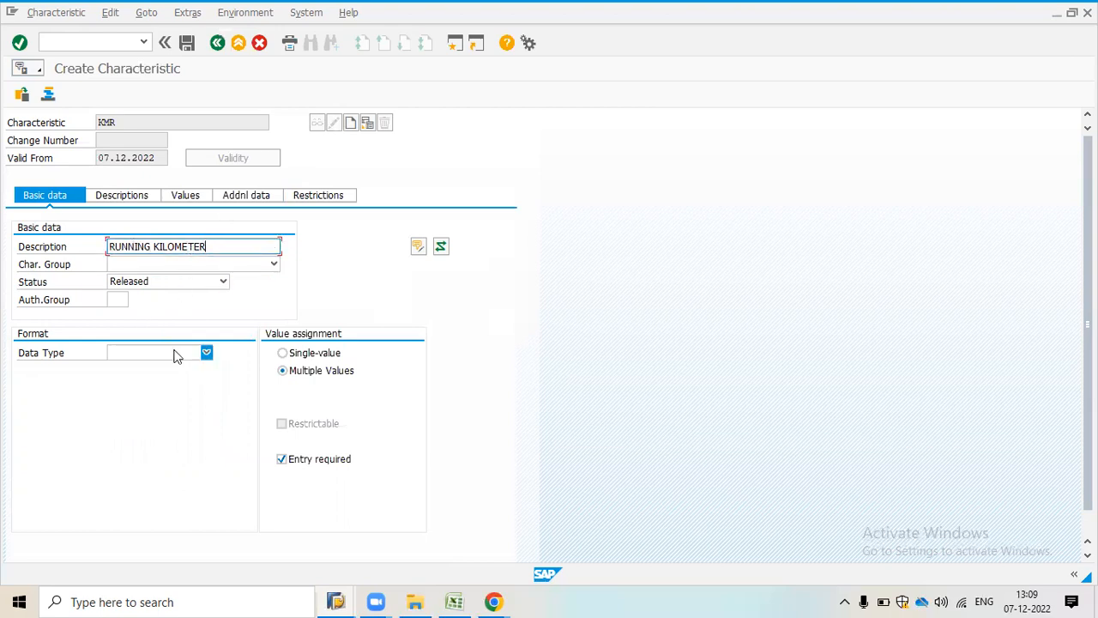
# Set KMR's data type to Numeric Format with 9 characters.
pyautogui.click(206, 353)
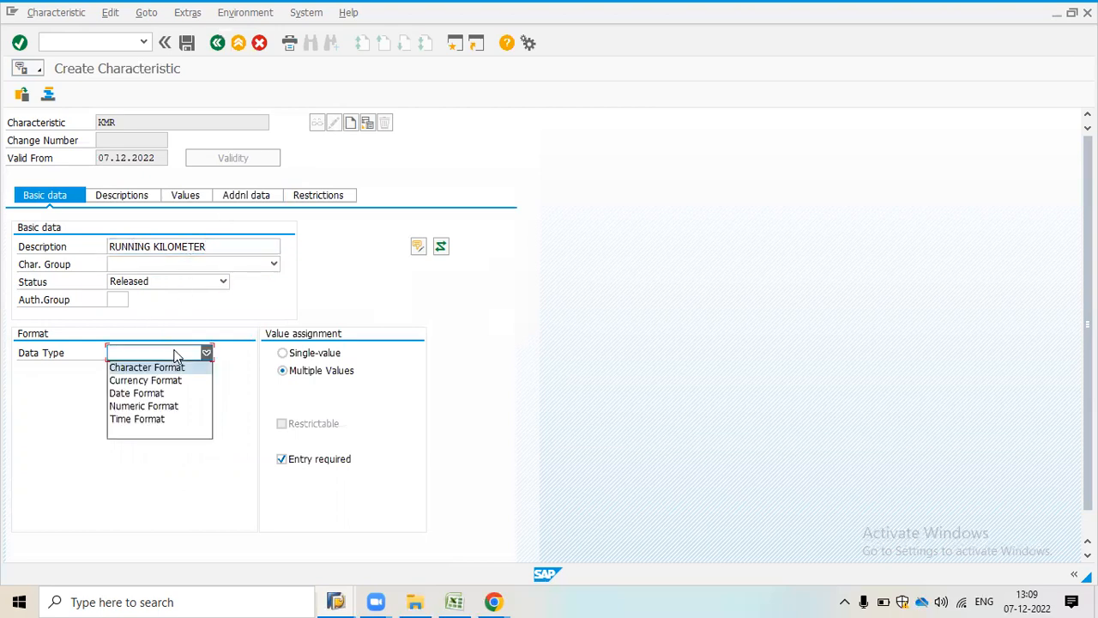
pyautogui.click(172, 406)
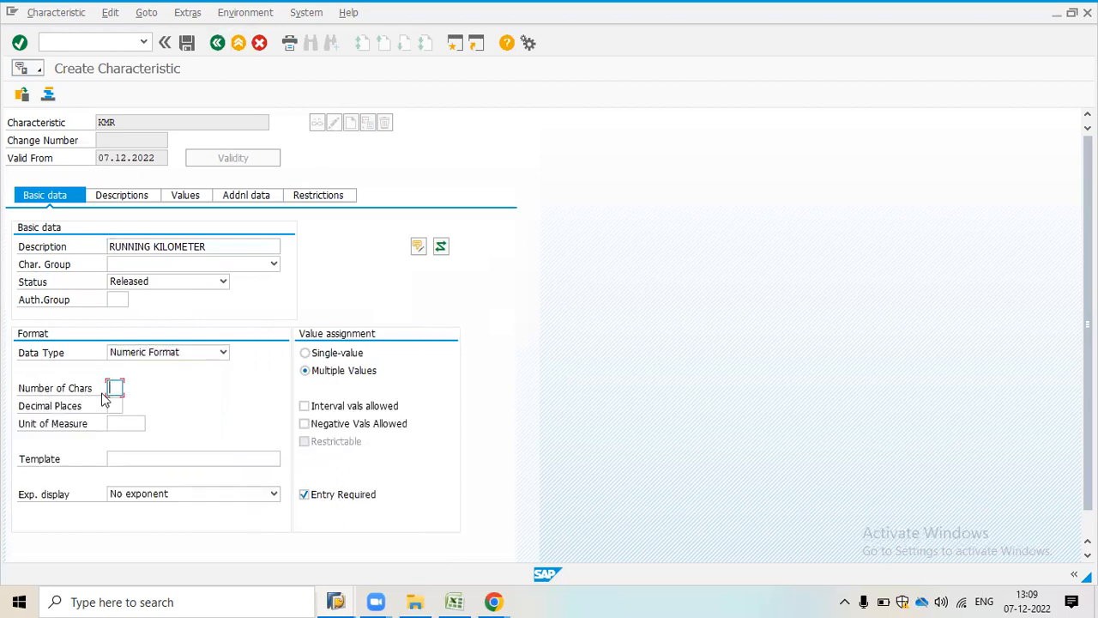
pyautogui.click(110, 403)
# Try KMR and KM as the characteristic's unit of measure.
pyautogui.click(121, 424)
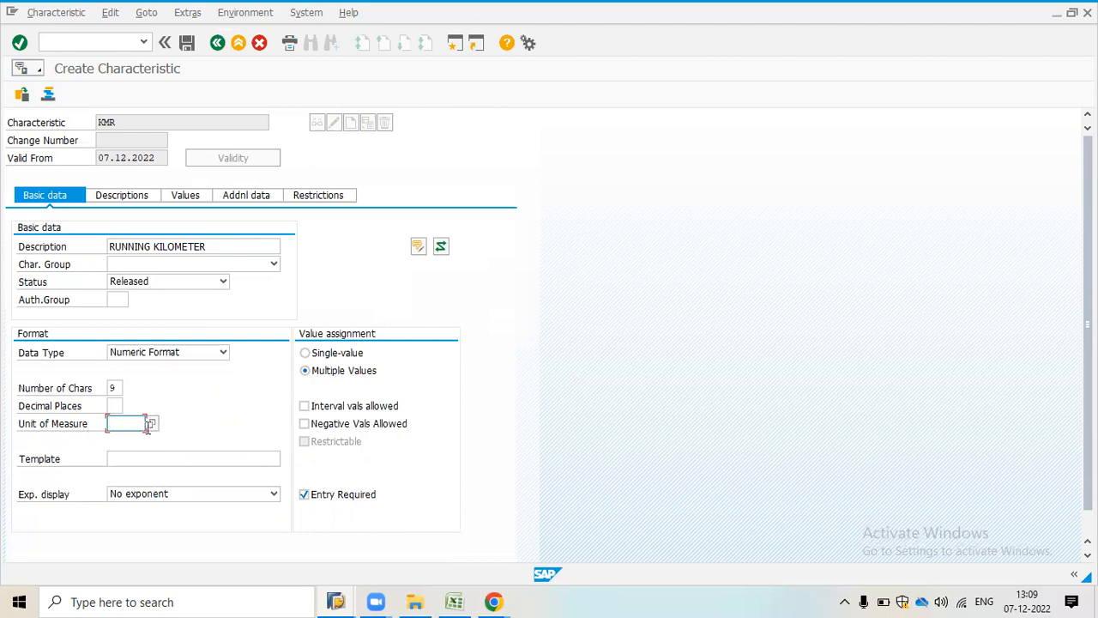
pyautogui.write('KMR')
pyautogui.press('Return')
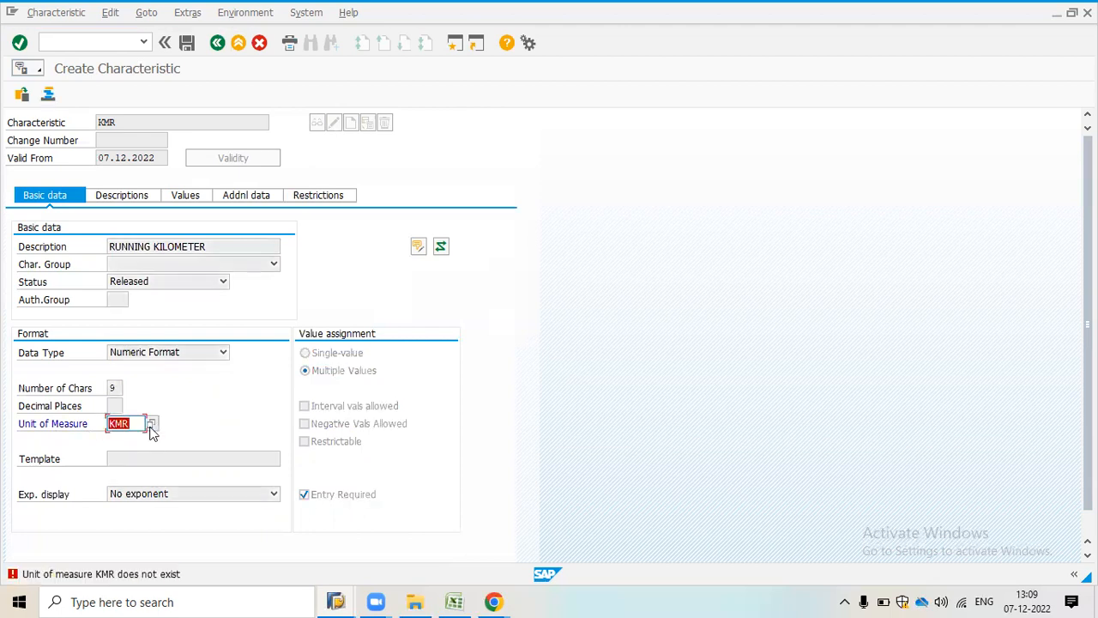
pyautogui.write('H')
pyautogui.press('BackSpace')
pyautogui.write('KM')
pyautogui.press('Return')
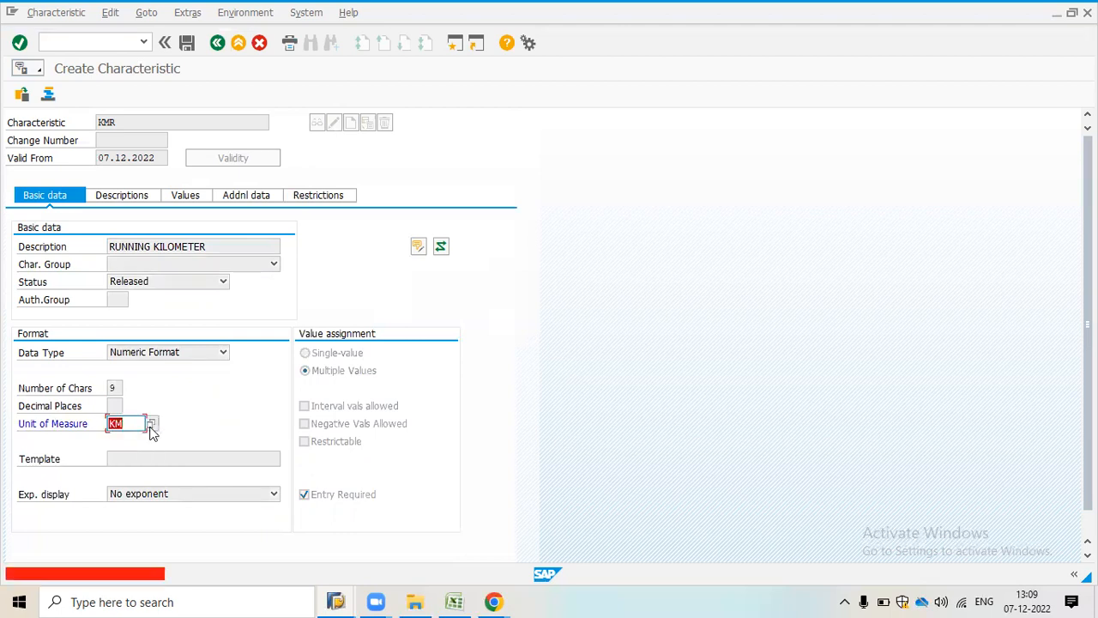
# Look through the available units of measure for a kilometre unit for KMR, closing the list without picking one.
pyautogui.click(151, 425)
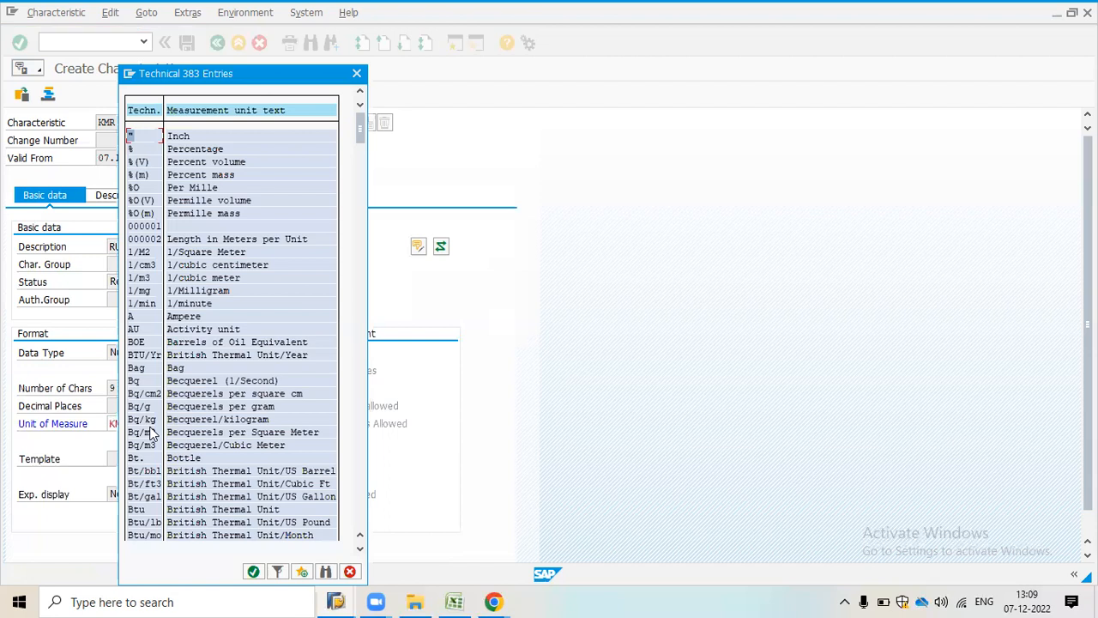
pyautogui.click(360, 547)
pyautogui.click(360, 549)
pyautogui.click(360, 549)
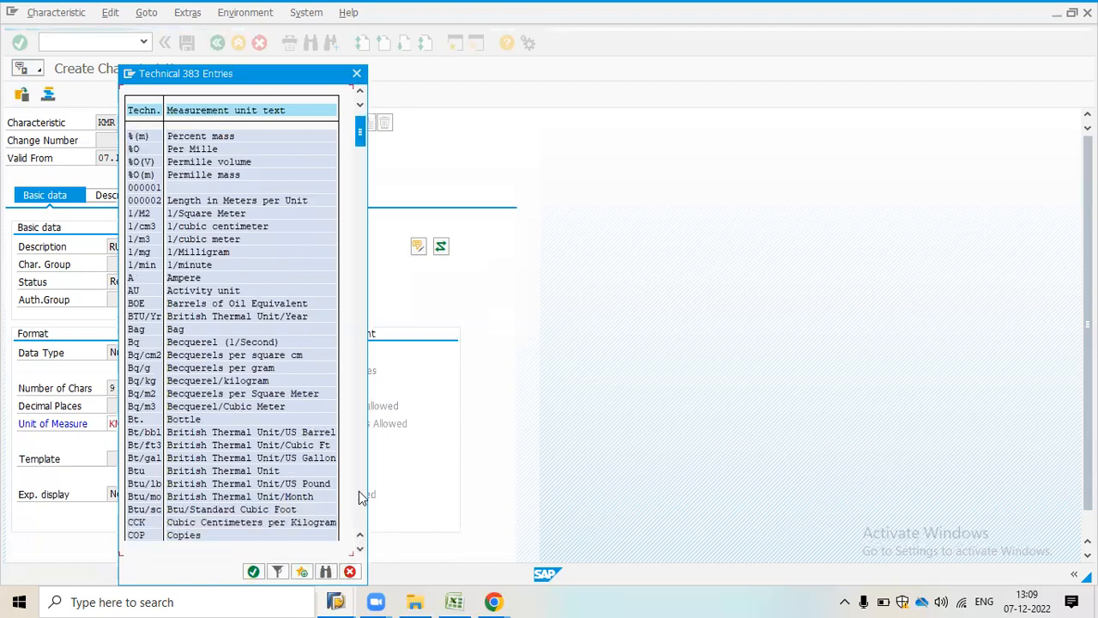
pyautogui.click(359, 491)
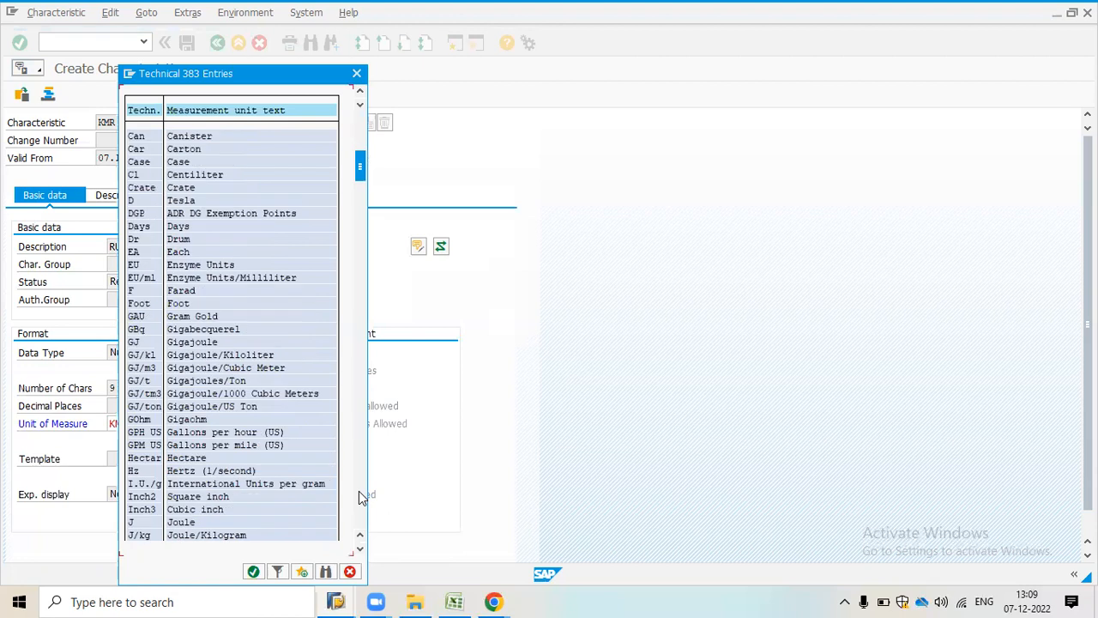
pyautogui.click(359, 549)
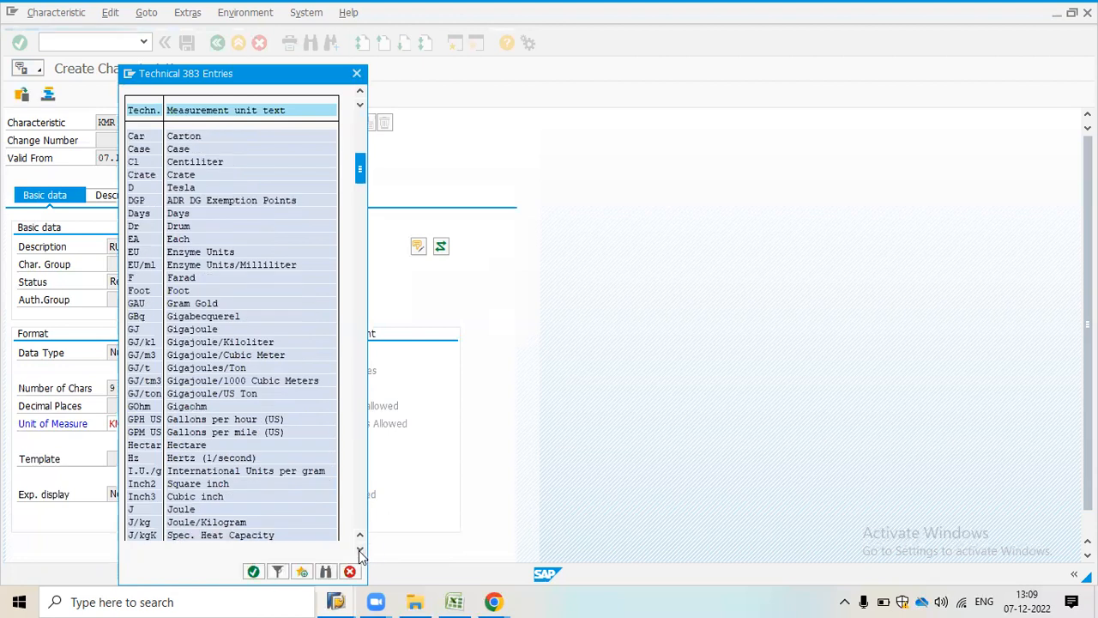
pyautogui.click(360, 550)
pyautogui.click(359, 550)
pyautogui.click(360, 550)
pyautogui.click(360, 550)
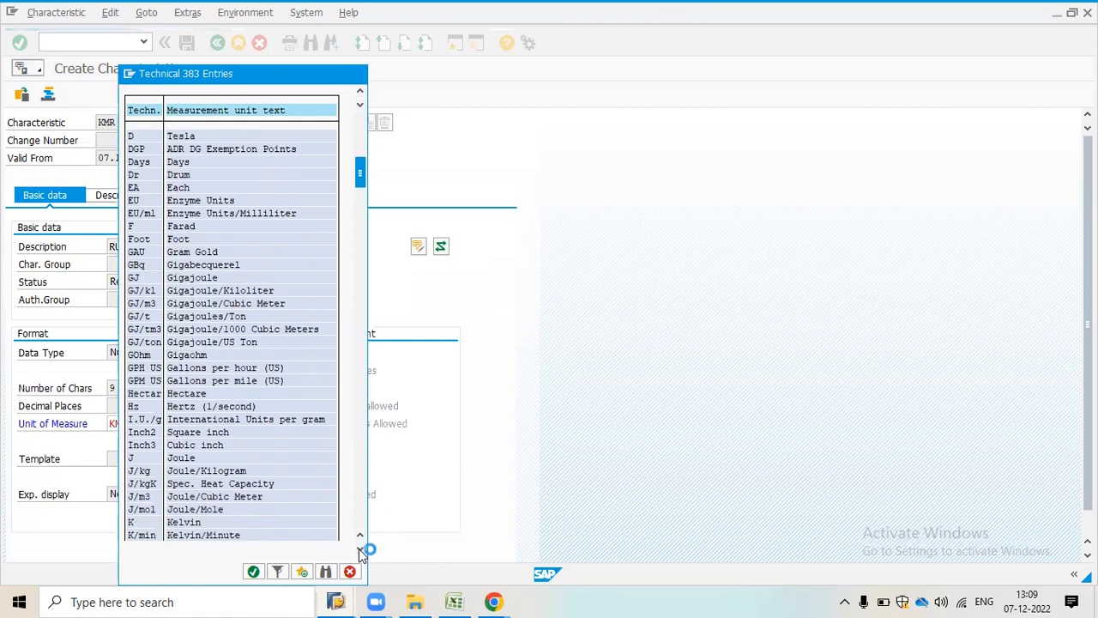
pyautogui.click(359, 550)
pyautogui.click(360, 550)
pyautogui.click(359, 550)
pyautogui.click(360, 550)
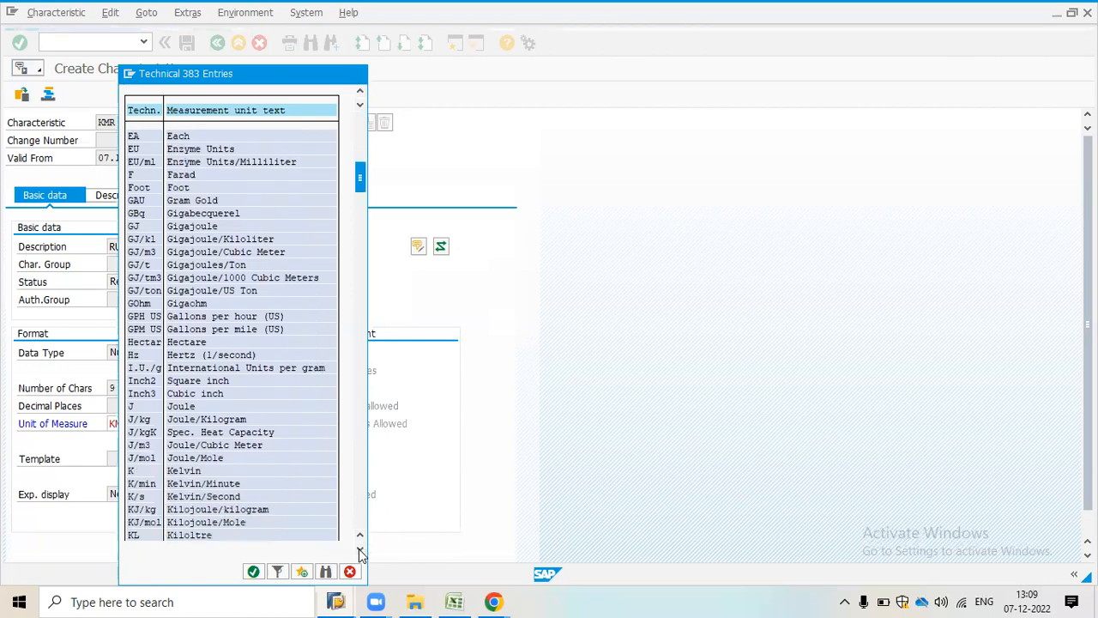
pyautogui.click(360, 550)
pyautogui.click(359, 550)
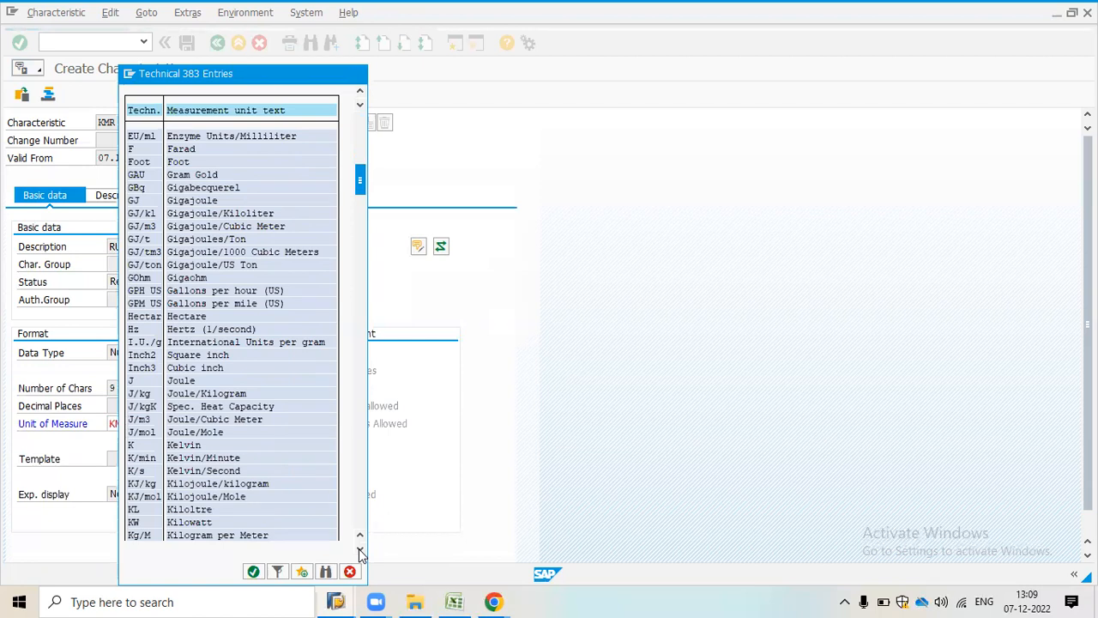
pyautogui.click(359, 550)
pyautogui.click(359, 550)
pyautogui.click(360, 550)
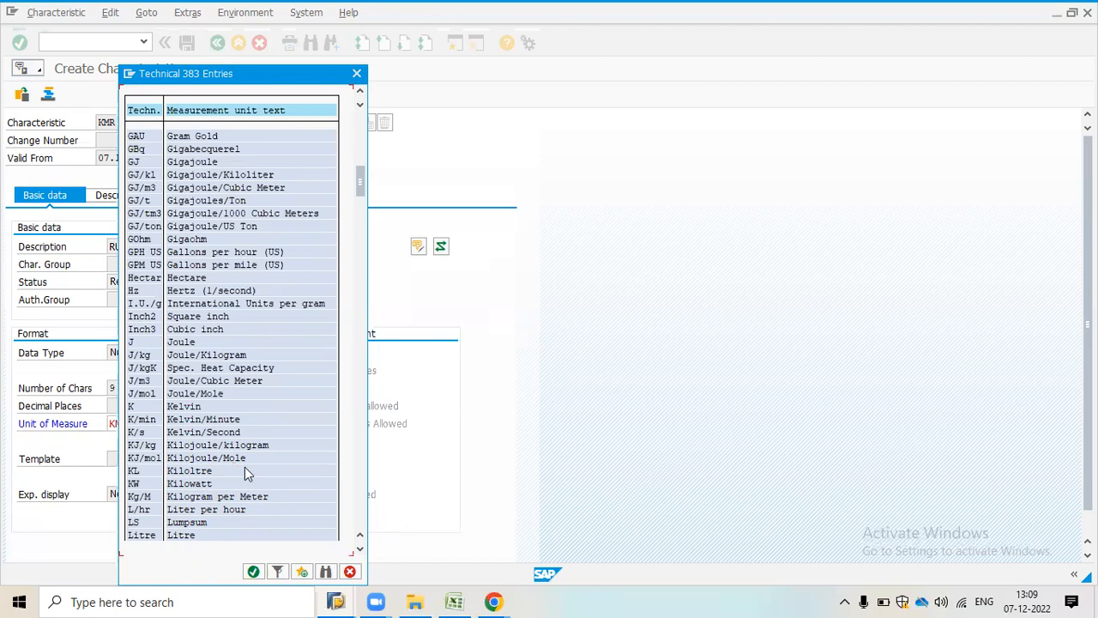
pyautogui.click(199, 484)
pyautogui.click(351, 570)
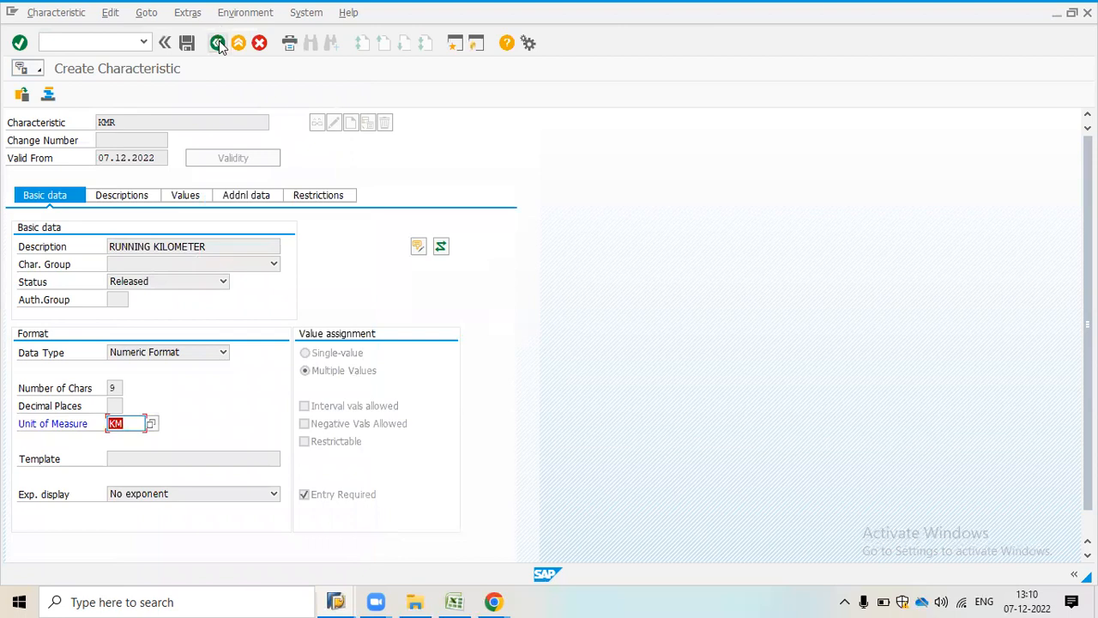
# Abandon creating the KMR characteristic and return to the SAP Easy Access screen without saving.
pyautogui.click(219, 48)
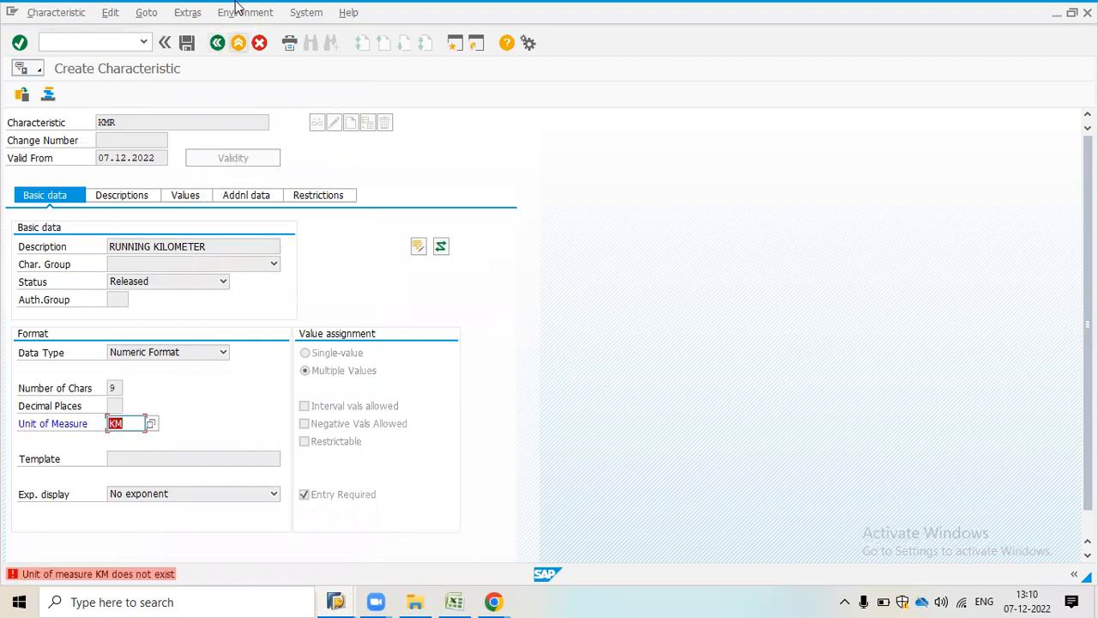
pyautogui.click(240, 44)
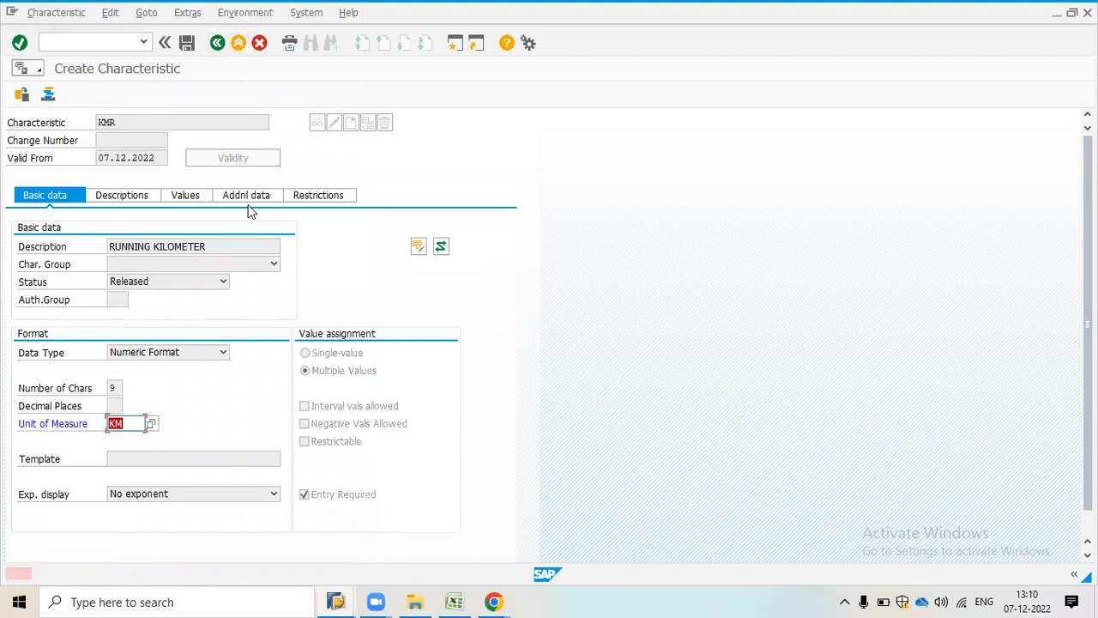
pyautogui.click(241, 44)
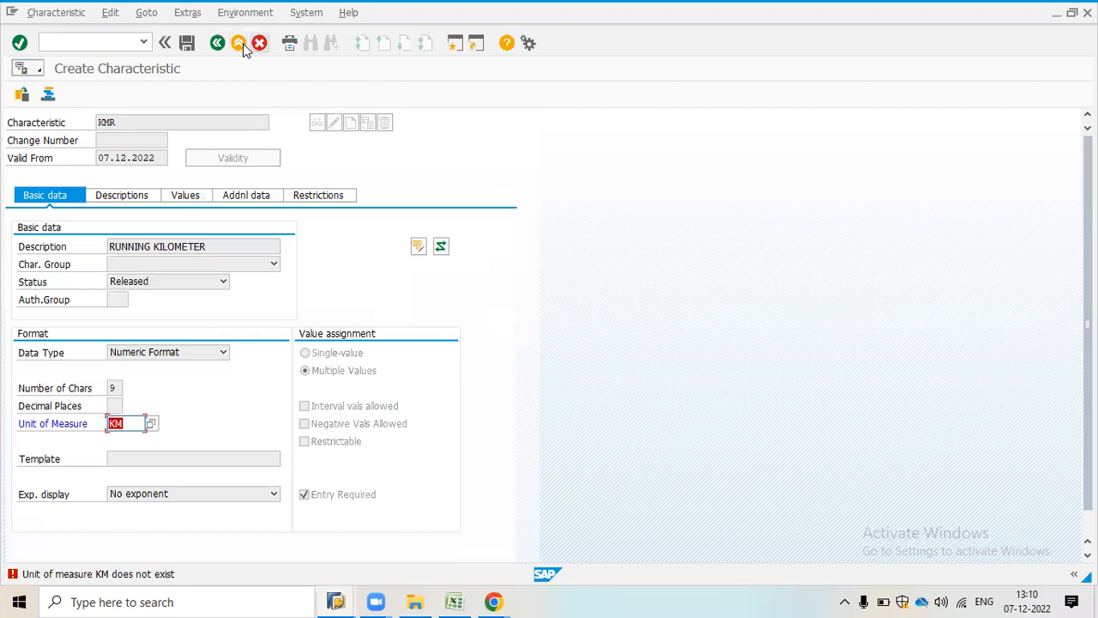
pyautogui.click(258, 44)
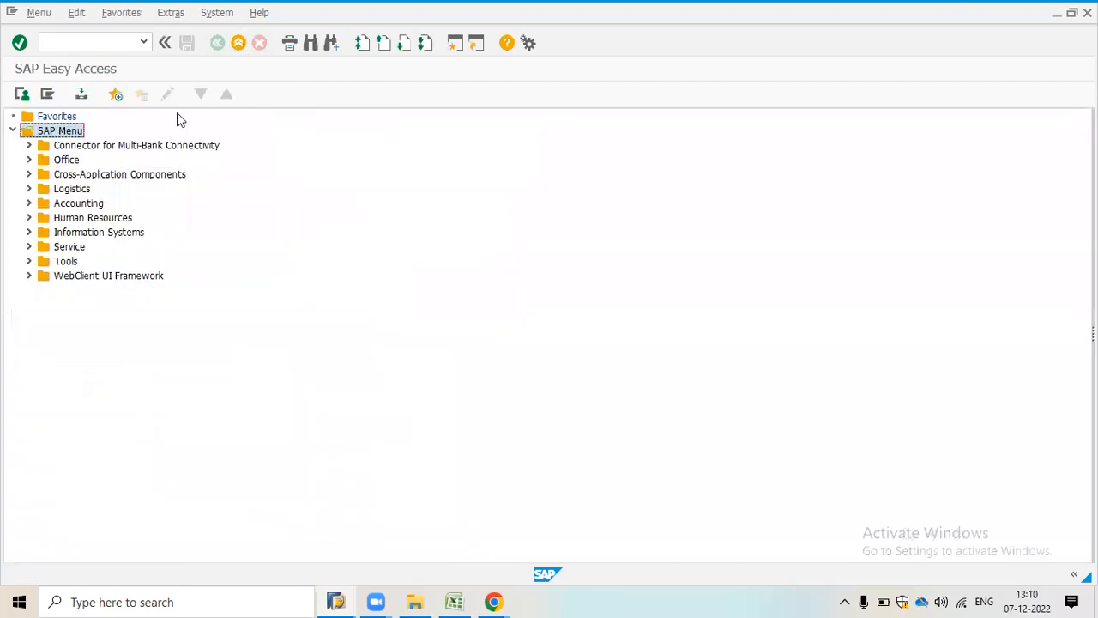
# Open equipment class MOTOR for changing in transaction CL02 and show its characteristic assignments.
pyautogui.click(143, 43)
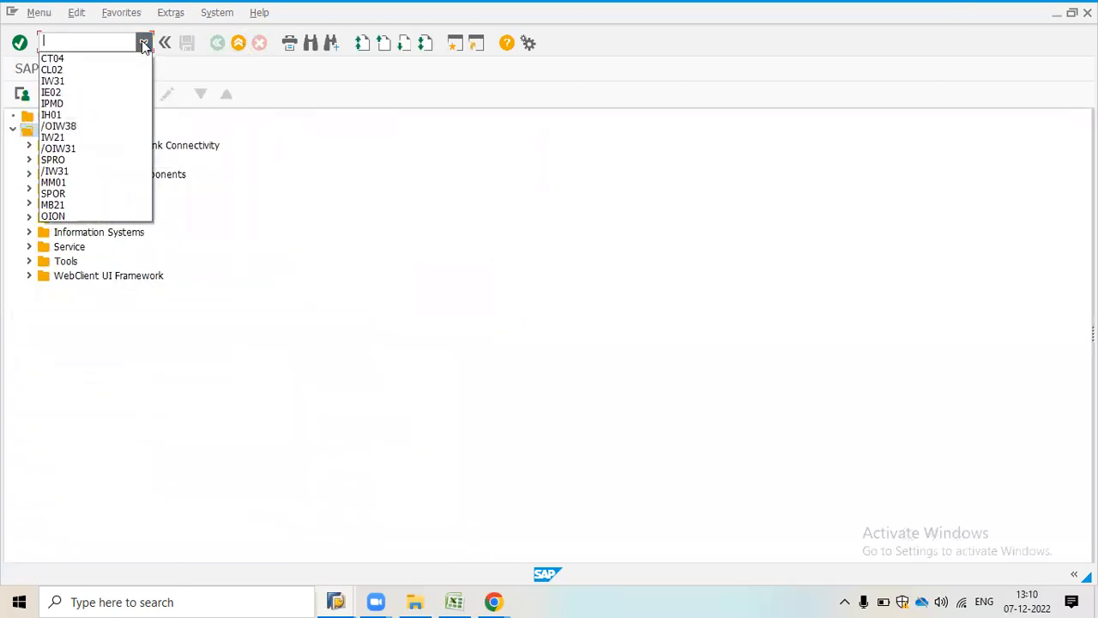
pyautogui.click(65, 73)
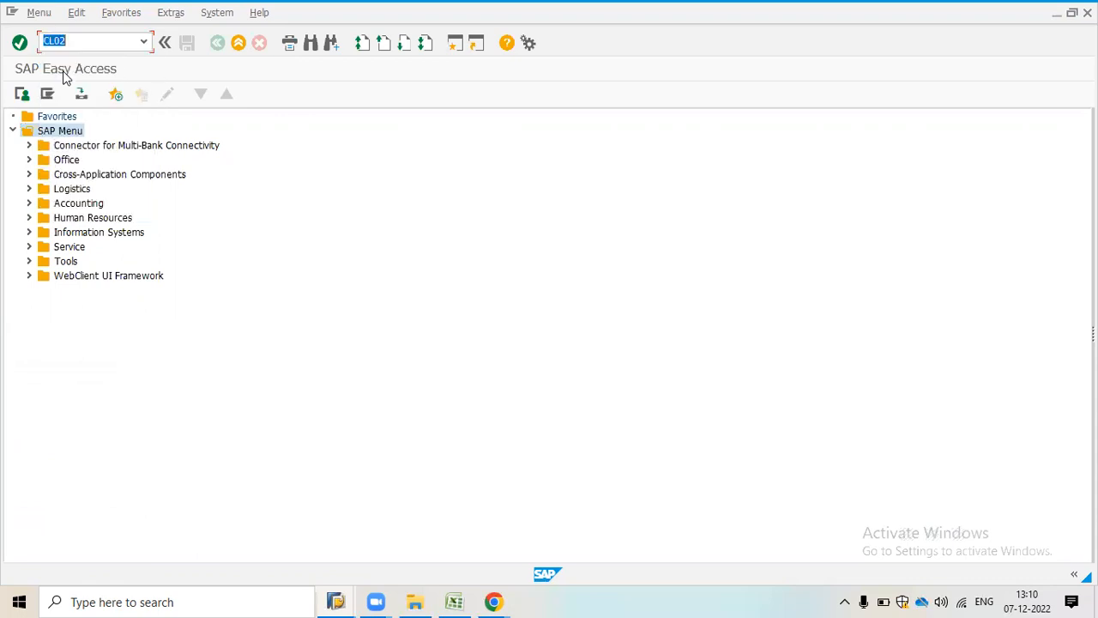
pyautogui.press('Return')
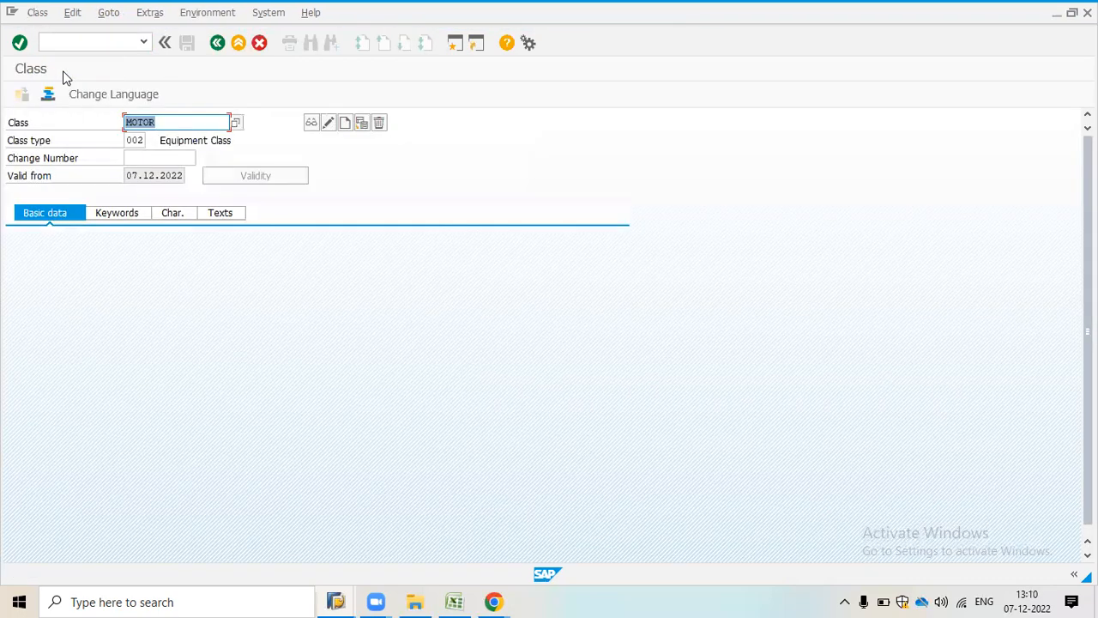
pyautogui.click(311, 123)
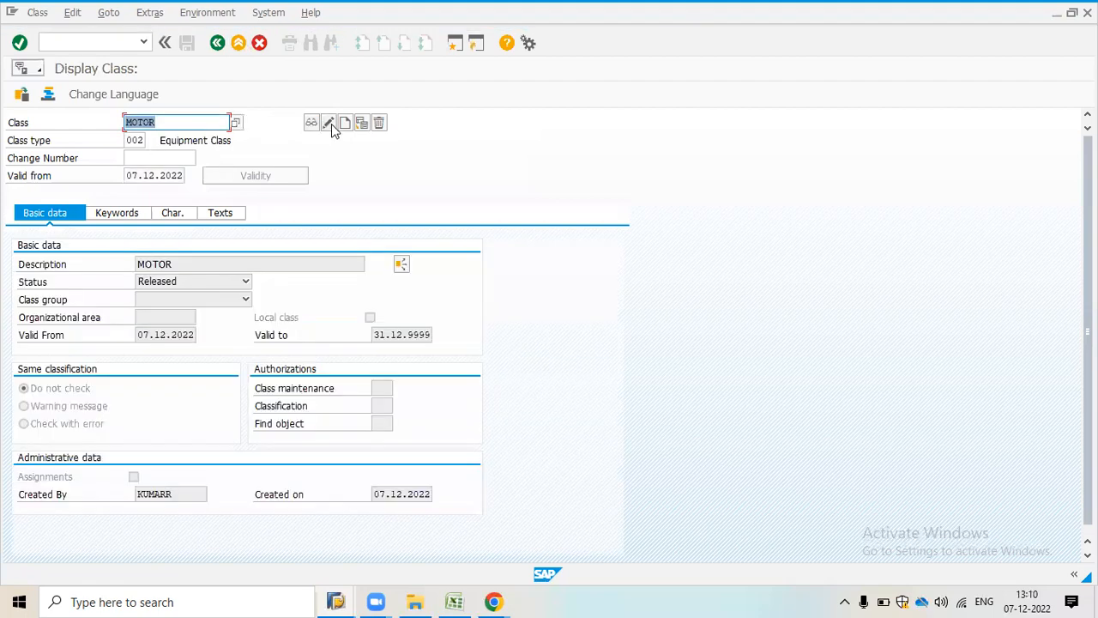
pyautogui.click(331, 123)
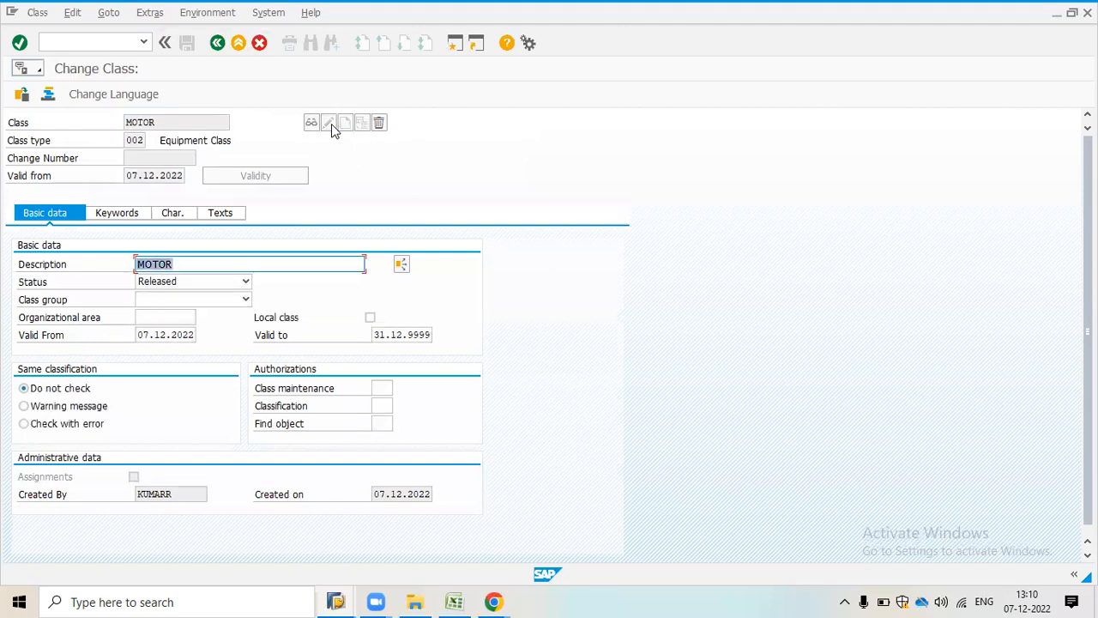
pyautogui.click(177, 215)
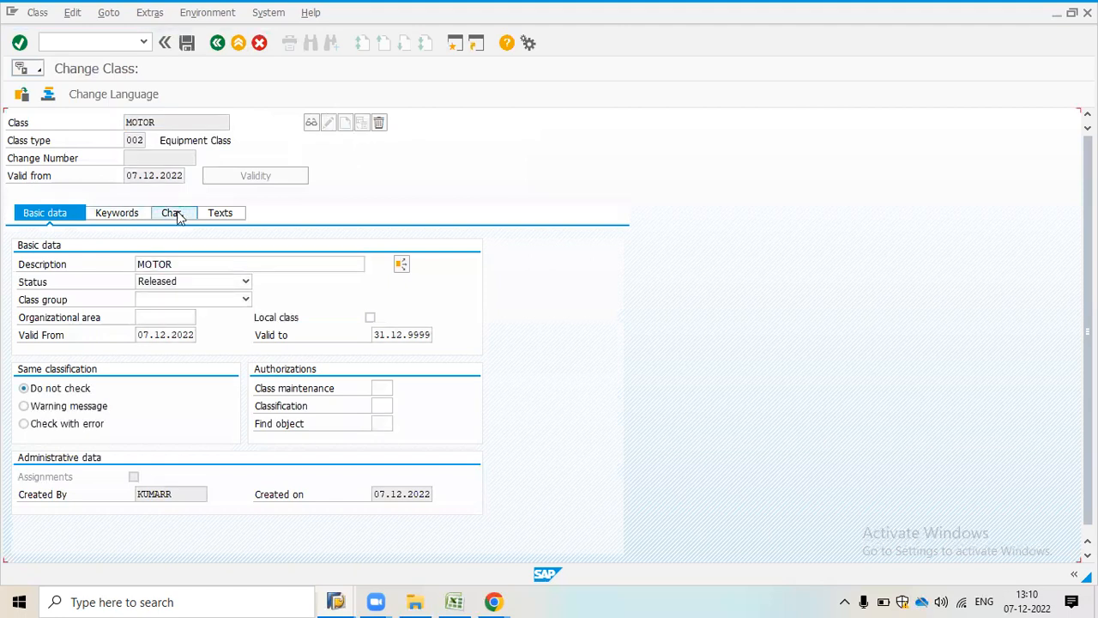
# Assign the characteristics CURRENT and VOLTAGE to class MOTOR.
pyautogui.write('CURRENT')
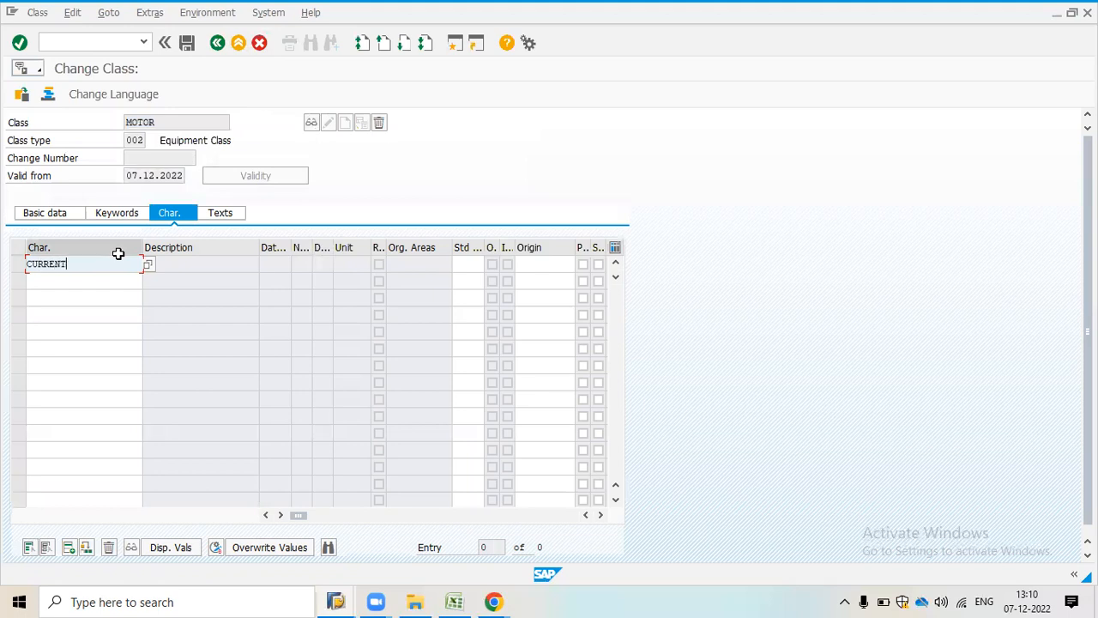
pyautogui.press('Return')
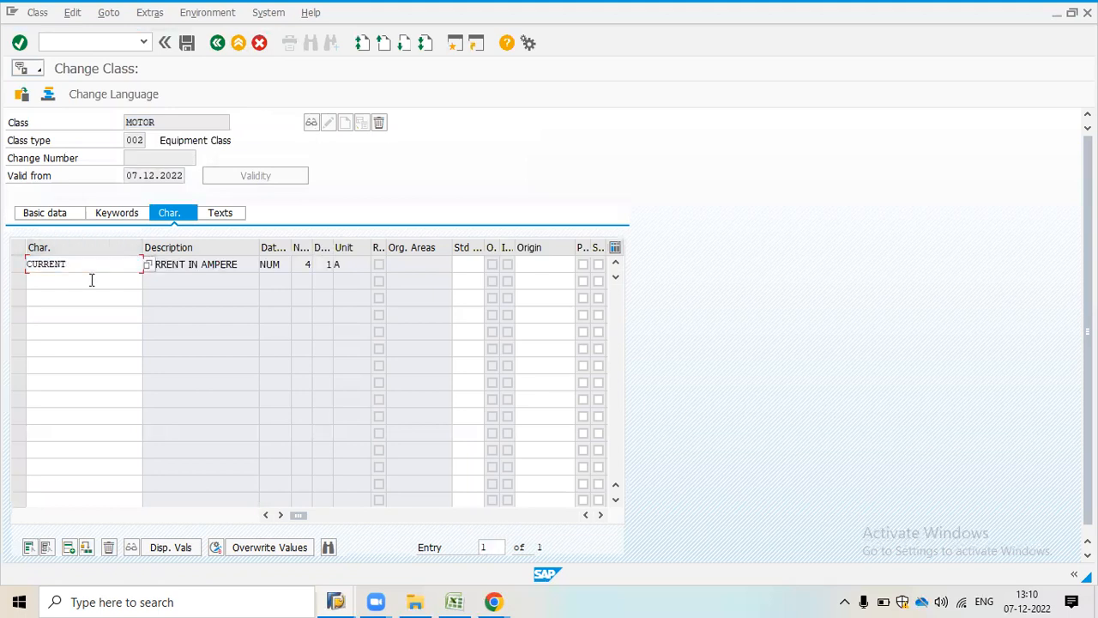
pyautogui.click(91, 279)
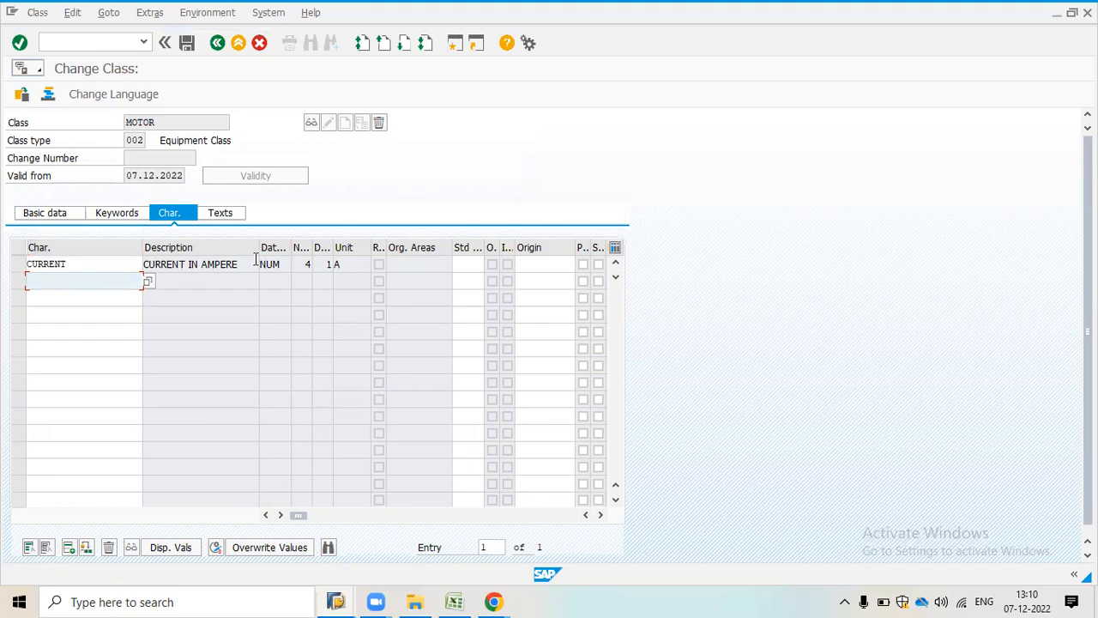
pyautogui.write('VOLTAGE')
pyautogui.press('Return')
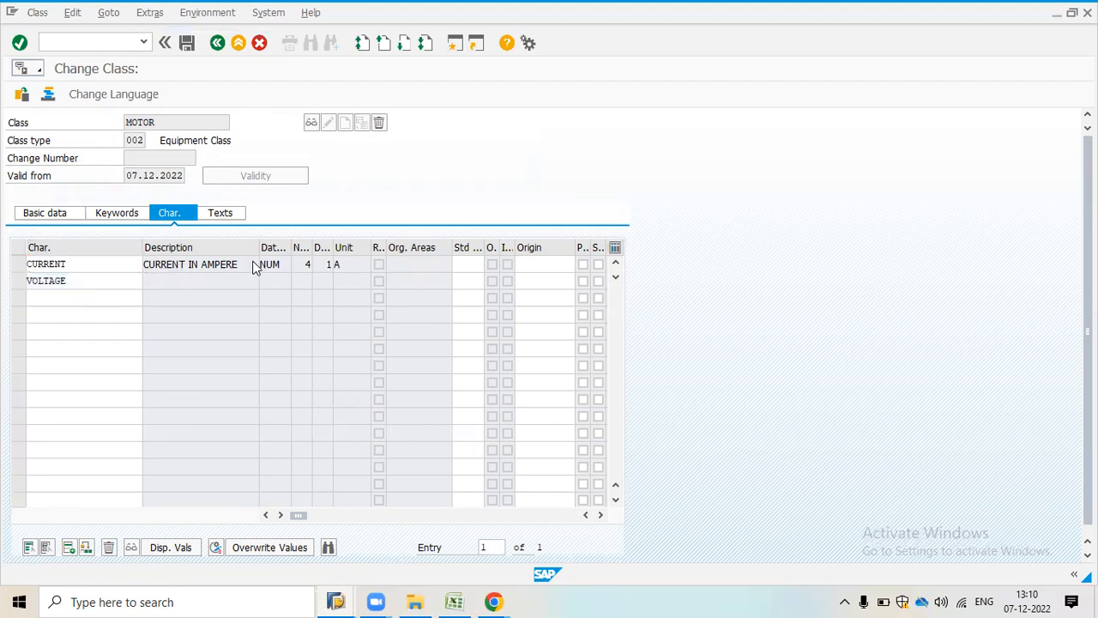
# Add KVA and POWERFACTOR to class MOTOR's characteristics and save the class.
pyautogui.click(88, 304)
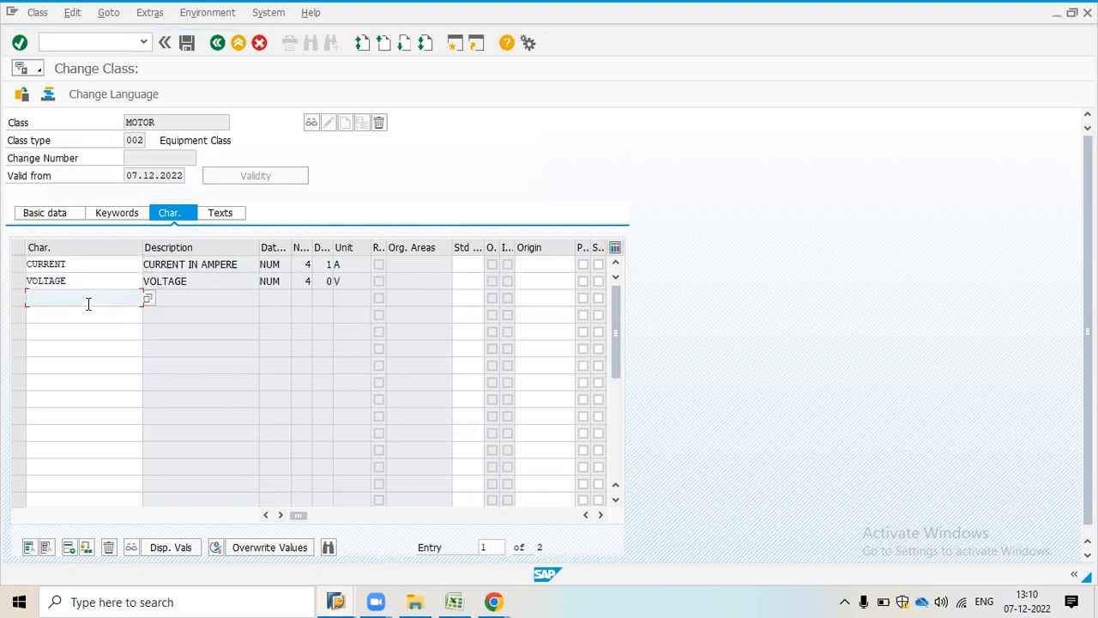
pyautogui.write('KVA')
pyautogui.press('Return')
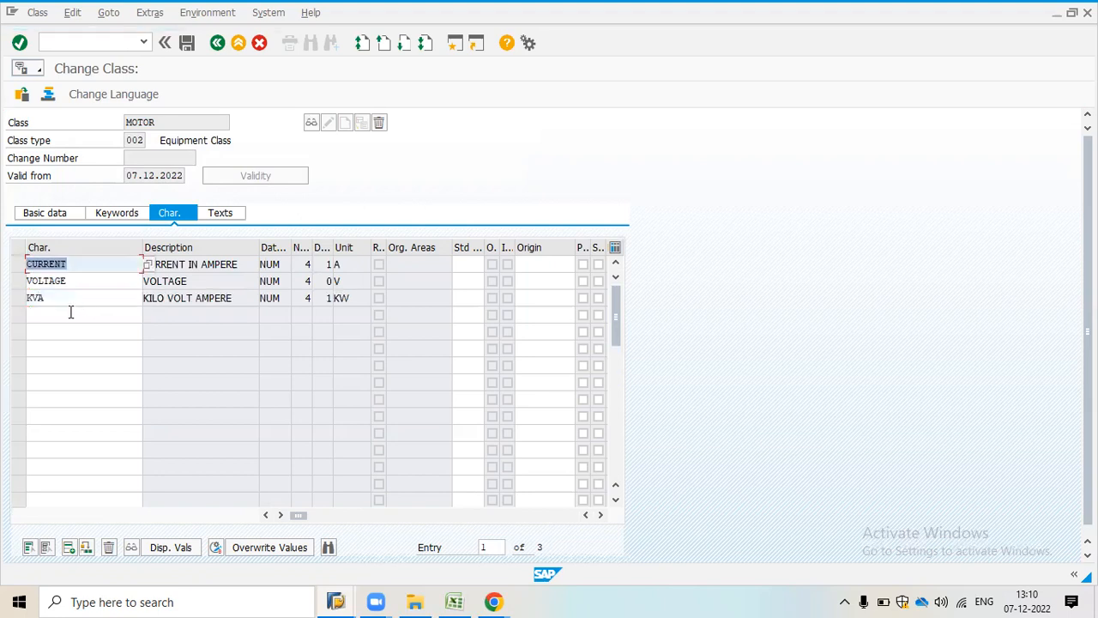
pyautogui.click(70, 313)
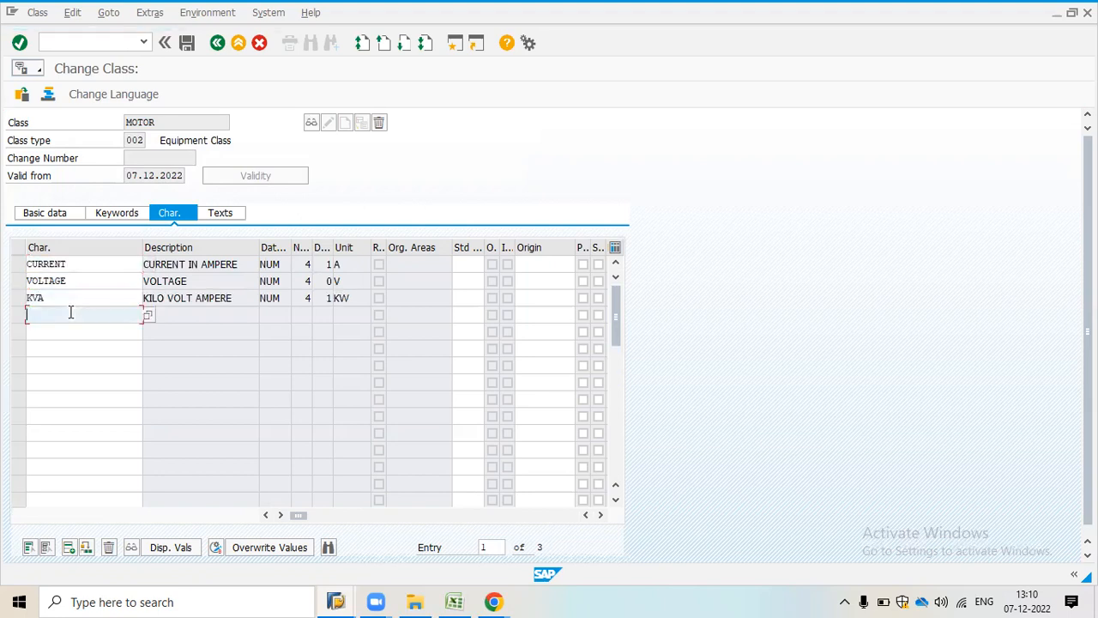
pyautogui.write('POWERFACTOR')
pyautogui.press('Return')
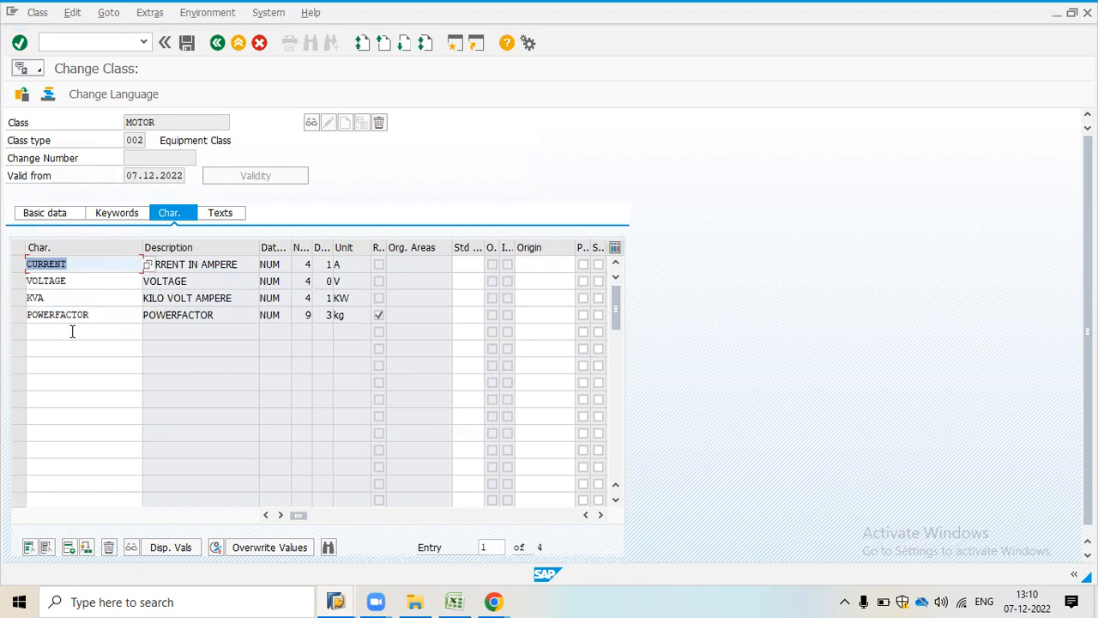
pyautogui.click(72, 332)
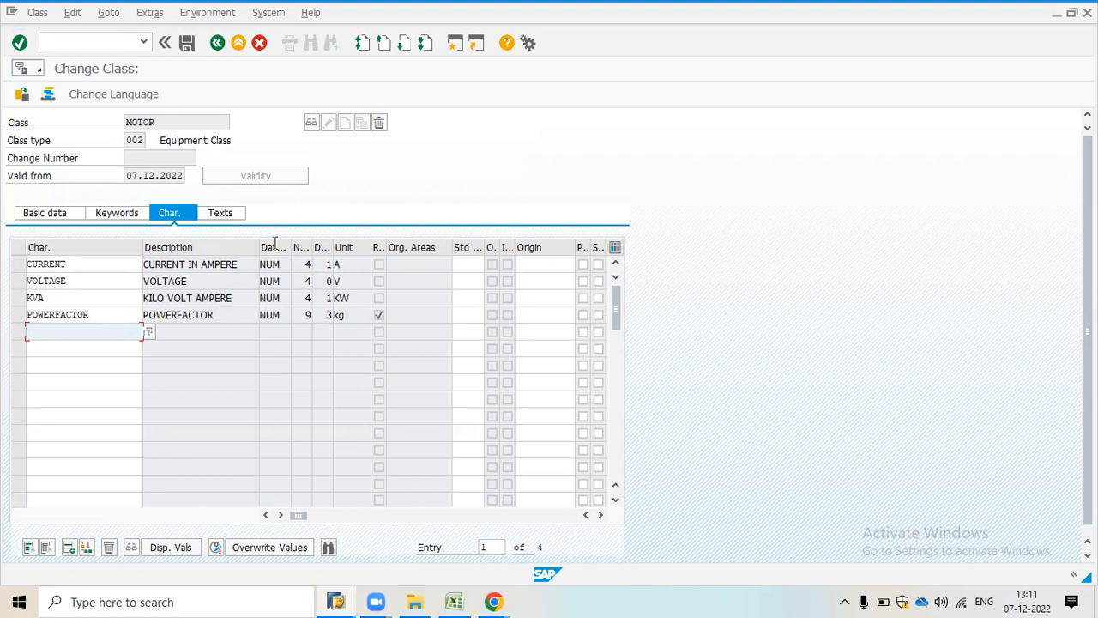
pyautogui.click(188, 44)
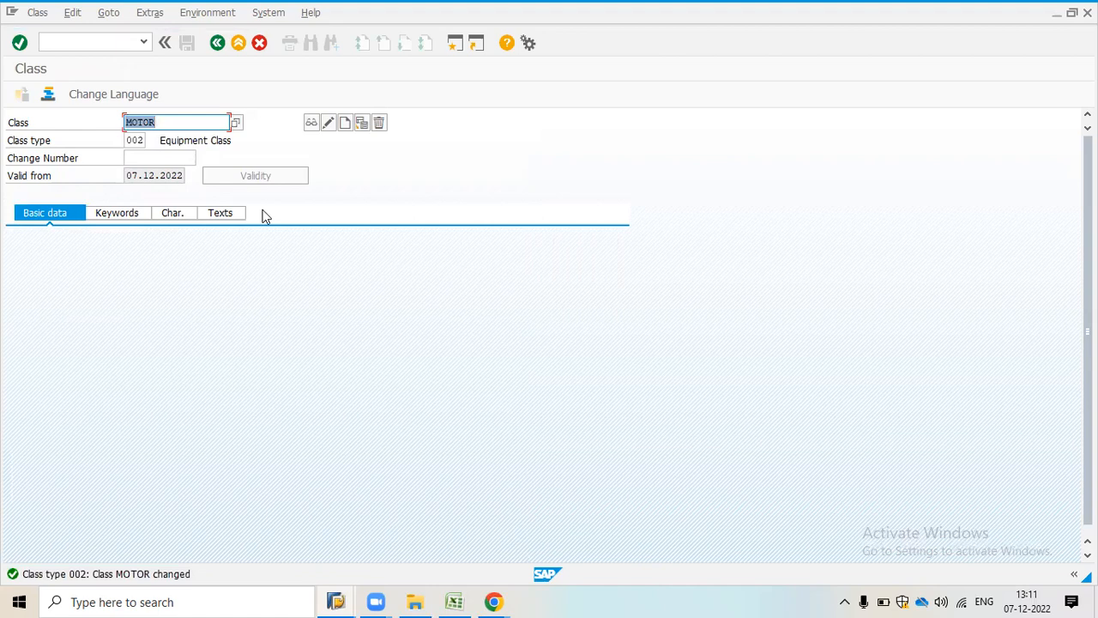
# Review the characteristics assigned to class MOTOR and return to the SAP Easy Access screen.
pyautogui.click(189, 214)
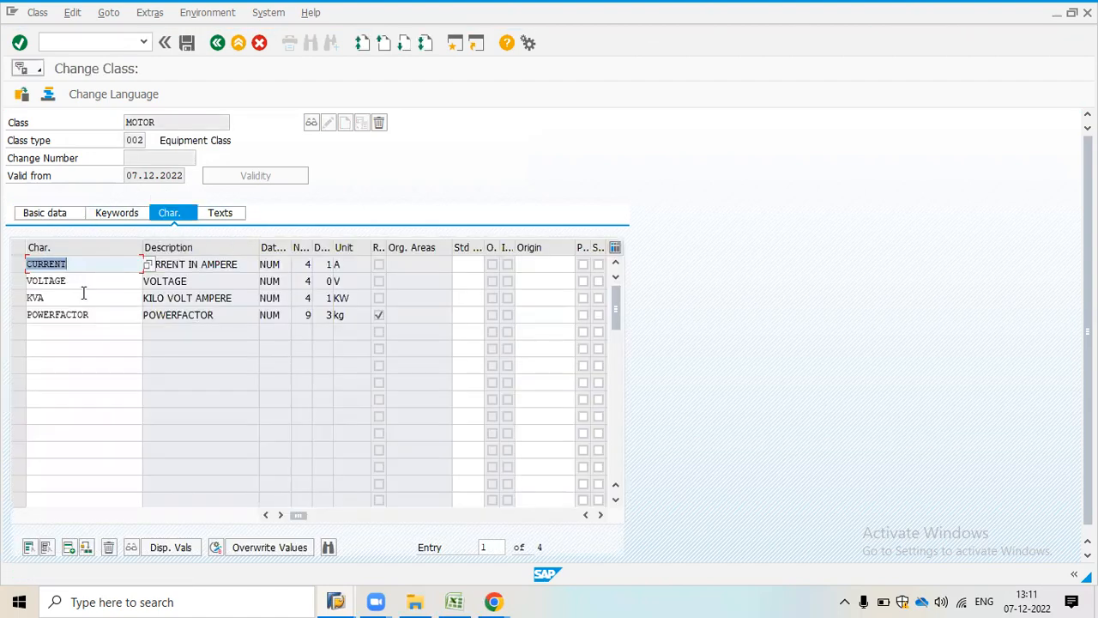
pyautogui.click(167, 121)
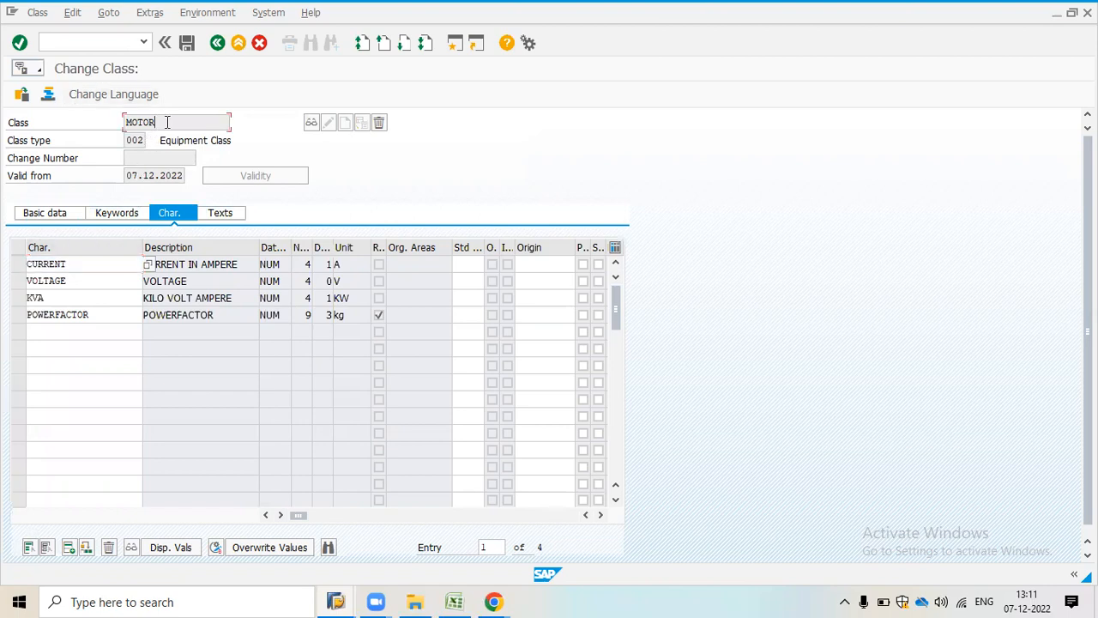
pyautogui.click(216, 44)
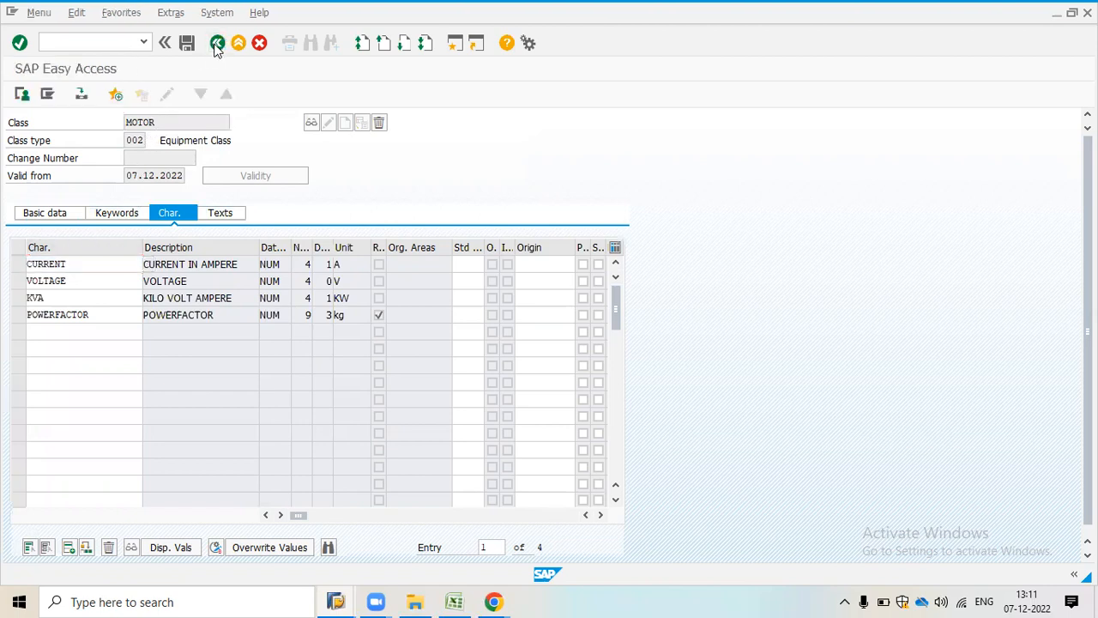
# Start creating a piece of equipment with transaction IE01.
pyautogui.click(82, 46)
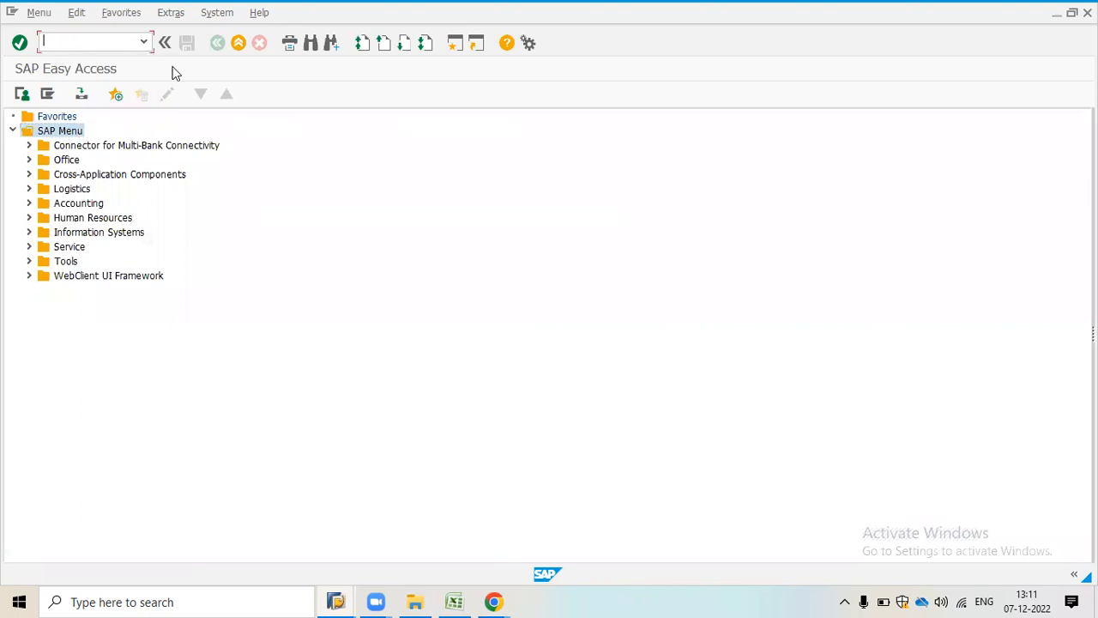
pyautogui.write('IE01')
pyautogui.press('Return')
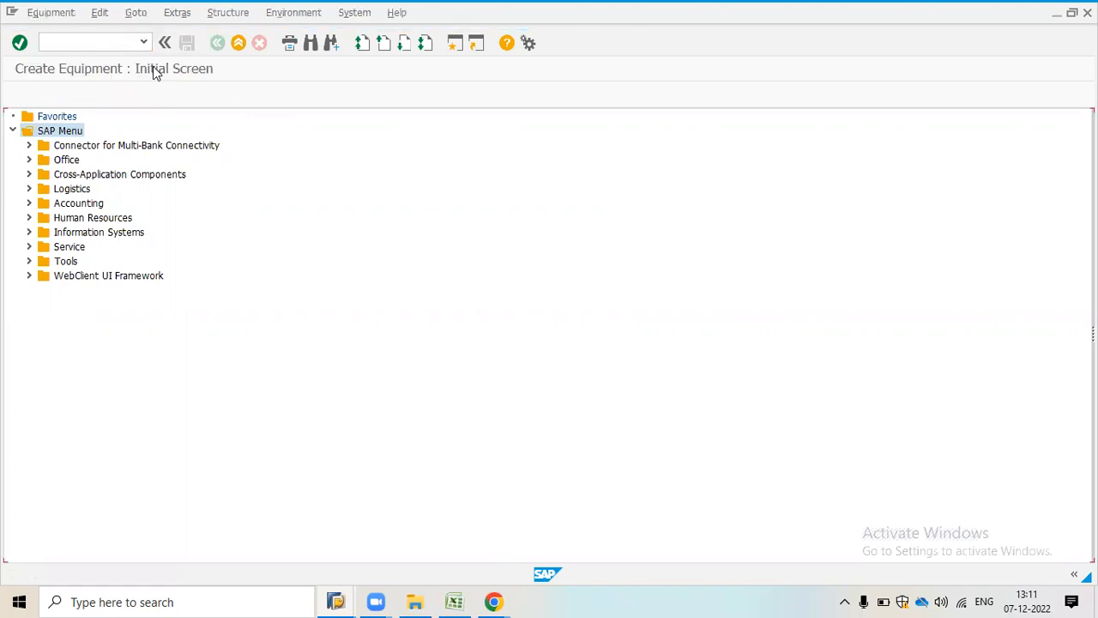
pyautogui.click(144, 43)
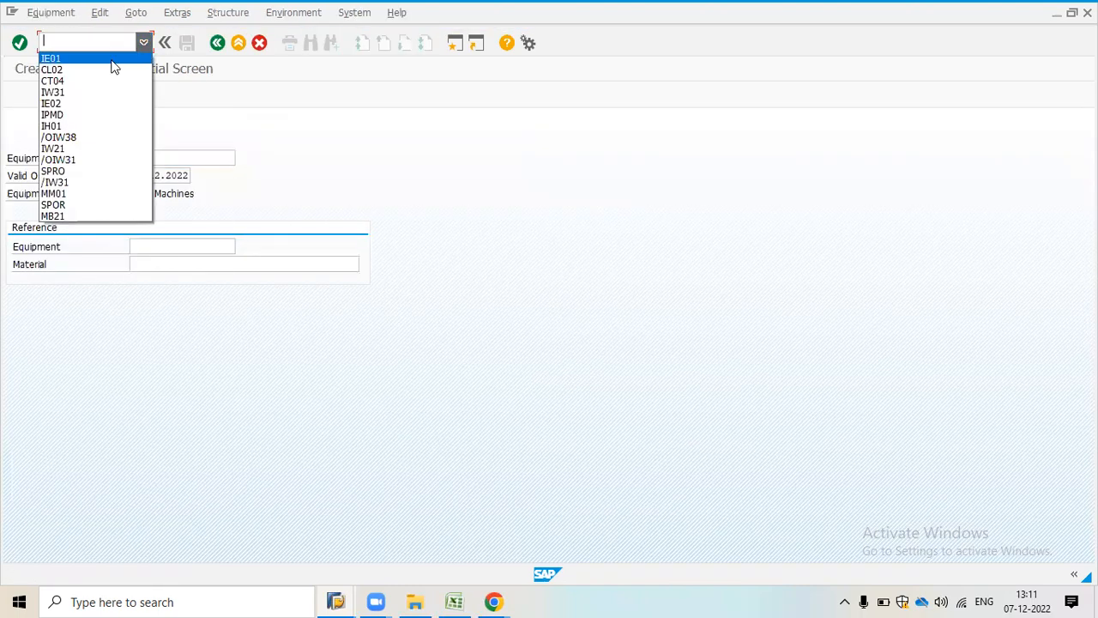
pyautogui.click(111, 60)
pyautogui.click(76, 42)
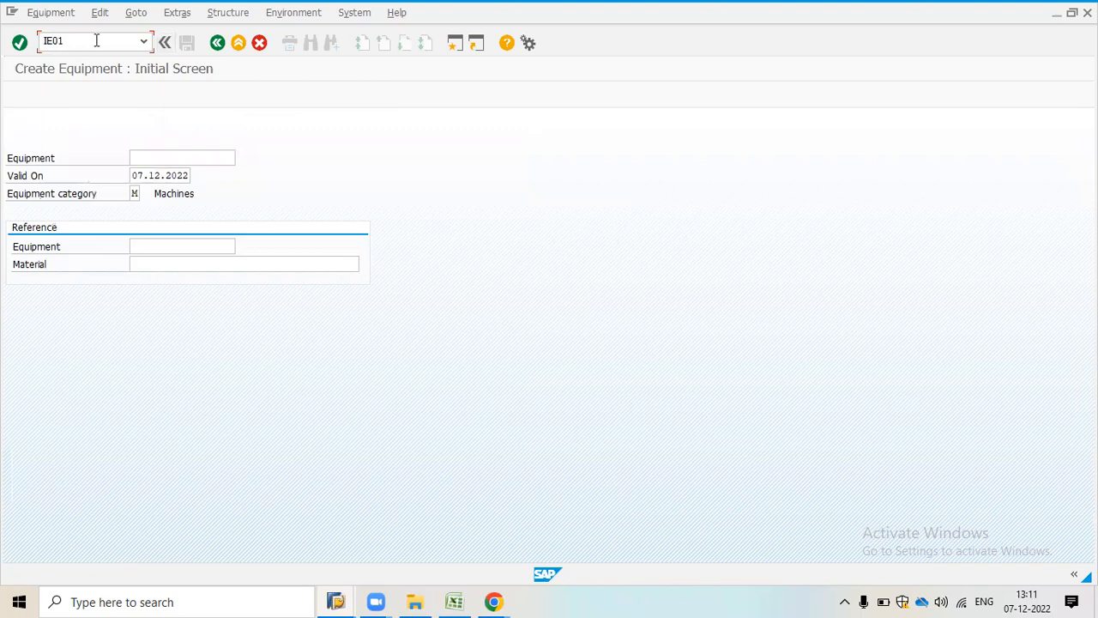
pyautogui.press('BackSpace')
pyautogui.press('BackSpace')
pyautogui.press('BackSpace')
pyautogui.press('BackSpace')
# Continue to the new equipment's general data with category M and assign class MOTOR in its class overview.
pyautogui.click(207, 163)
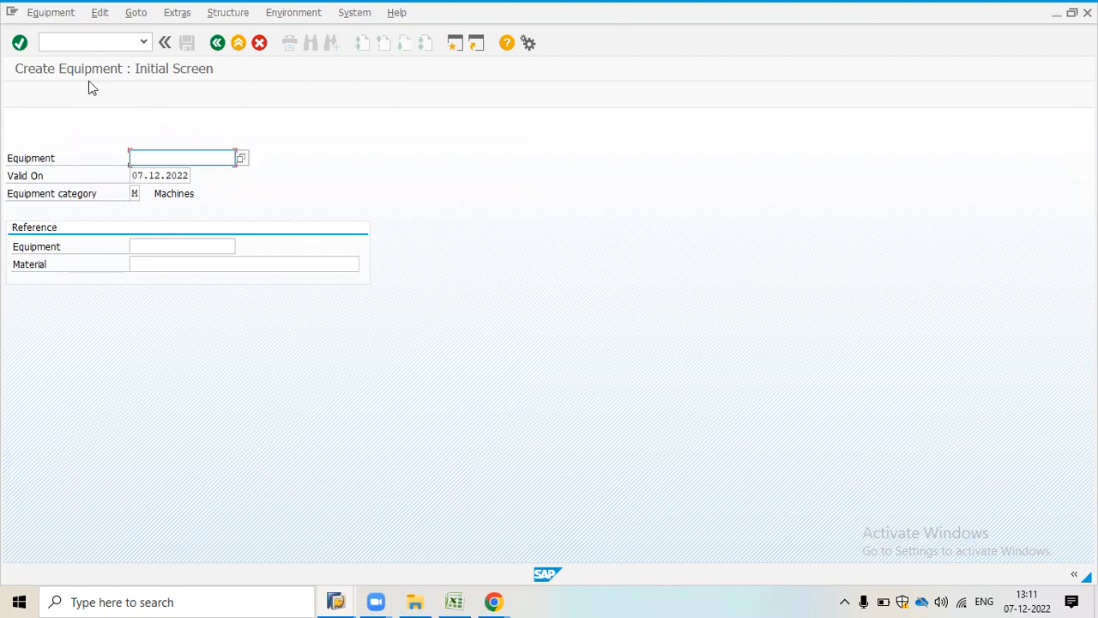
pyautogui.press('Return')
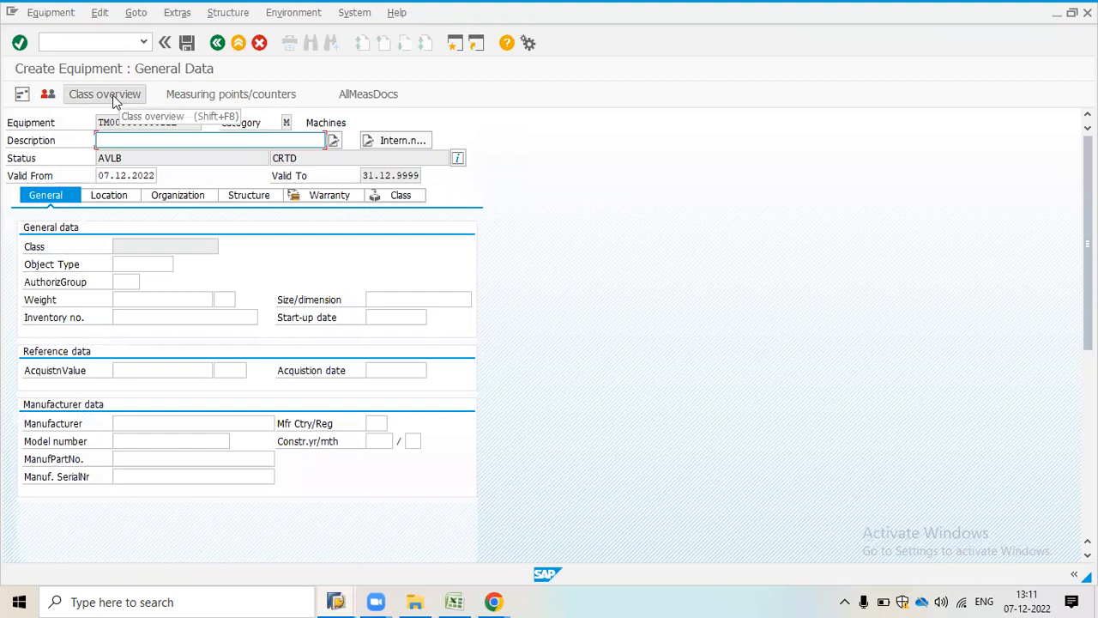
pyautogui.click(124, 98)
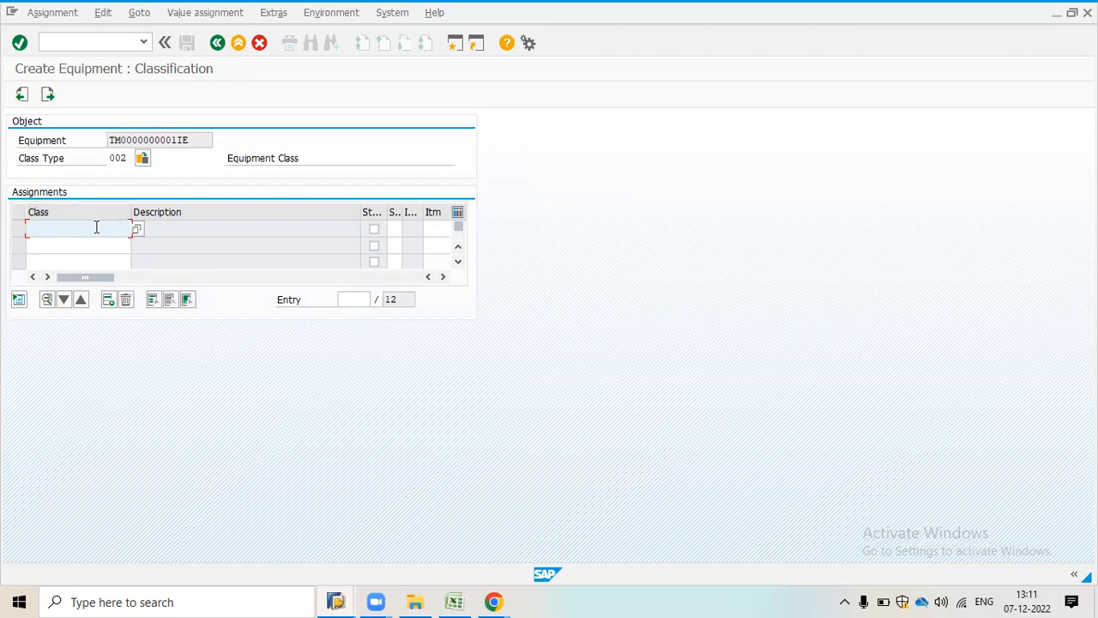
pyautogui.write('MOTOR')
pyautogui.press('Return')
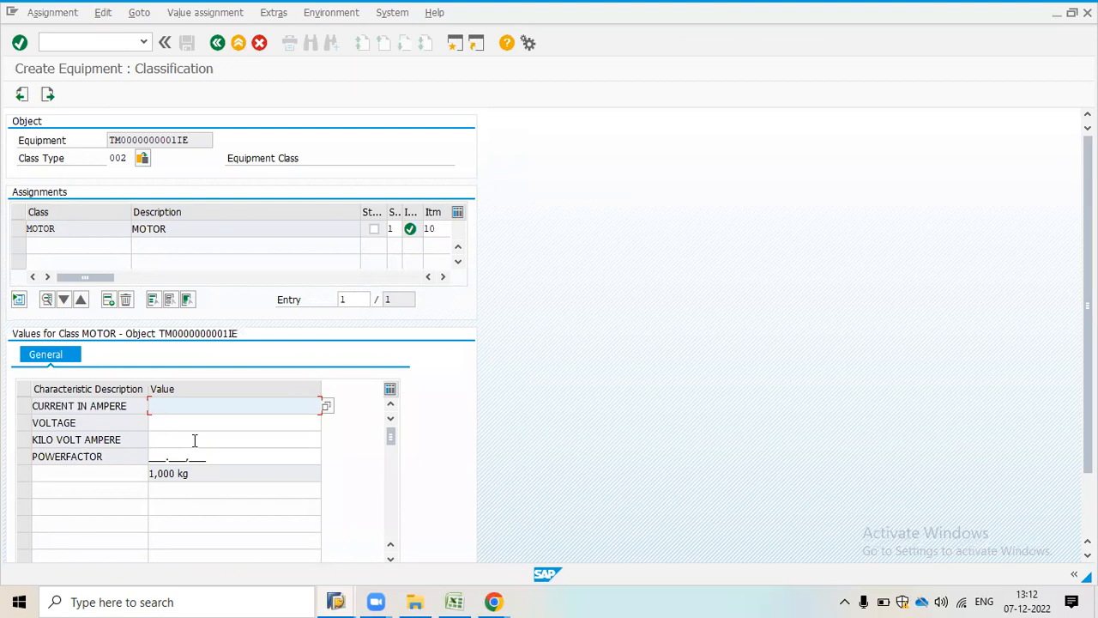
# Enter the MOTOR class values: current 10, voltage 120, kilo volt ampere 5 and power factor 0.8.
pyautogui.write('10')
pyautogui.press('Tab')
pyautogui.write('120')
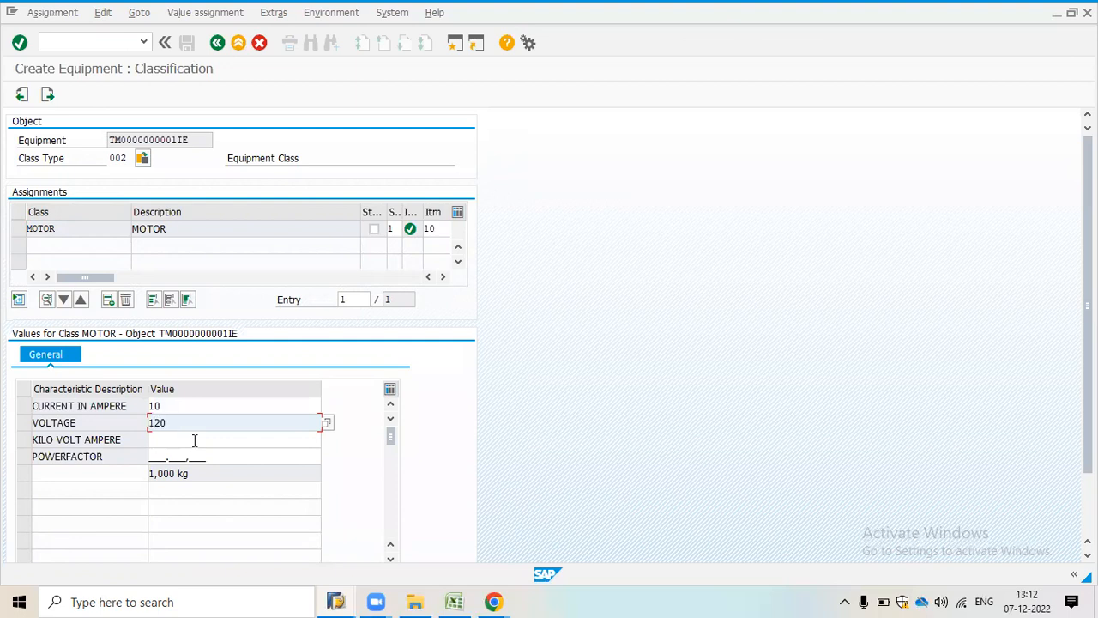
pyautogui.press('Tab')
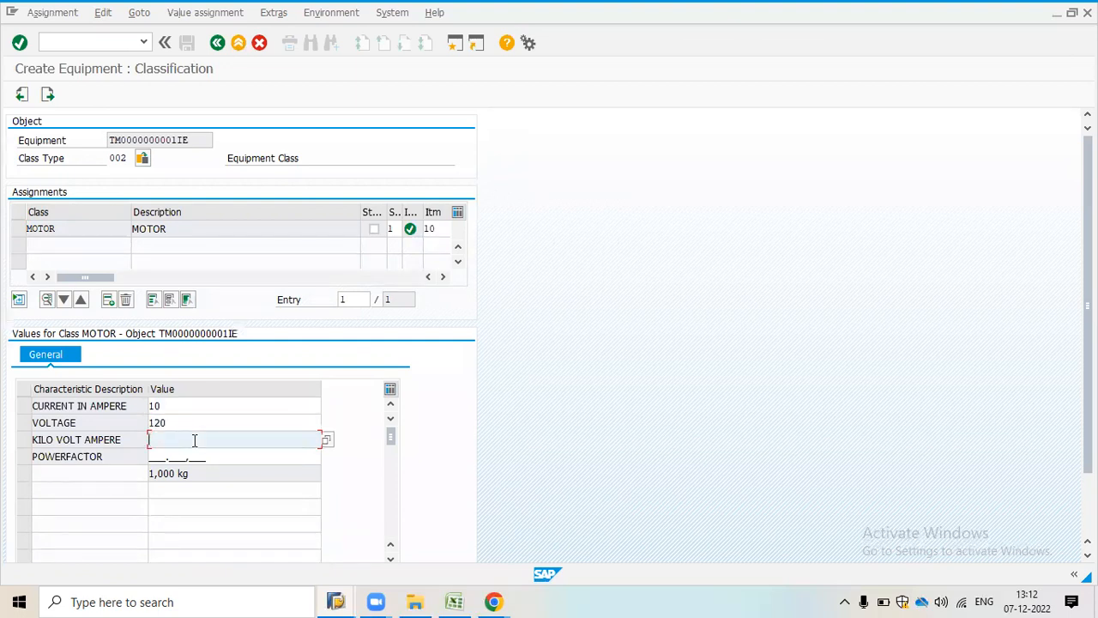
pyautogui.write('5')
pyautogui.press('Tab')
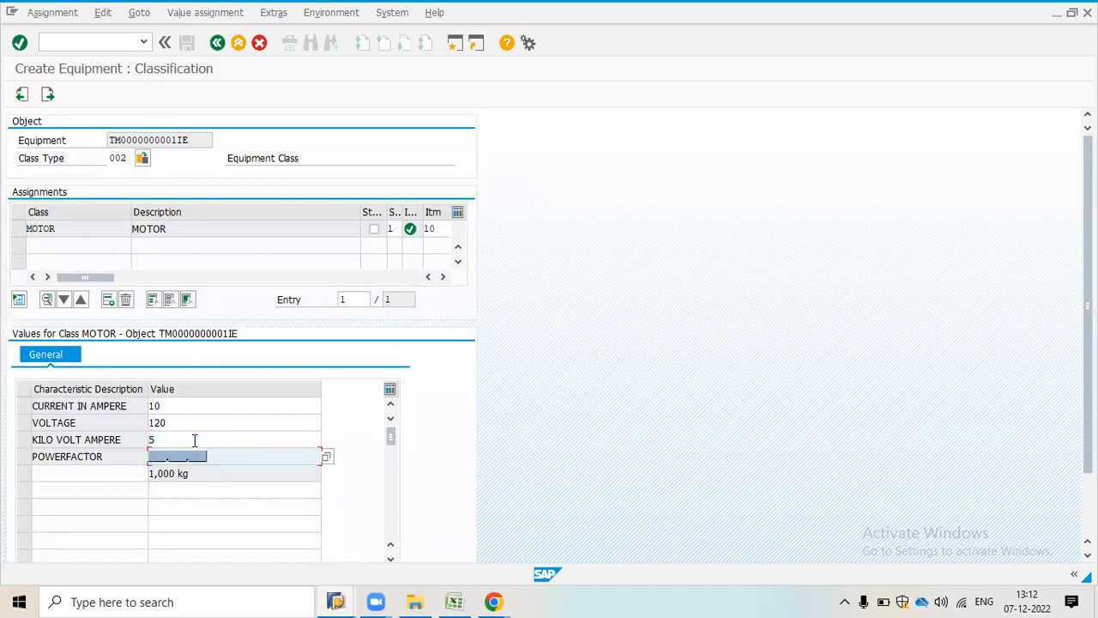
pyautogui.write('0.8')
pyautogui.press('Return')
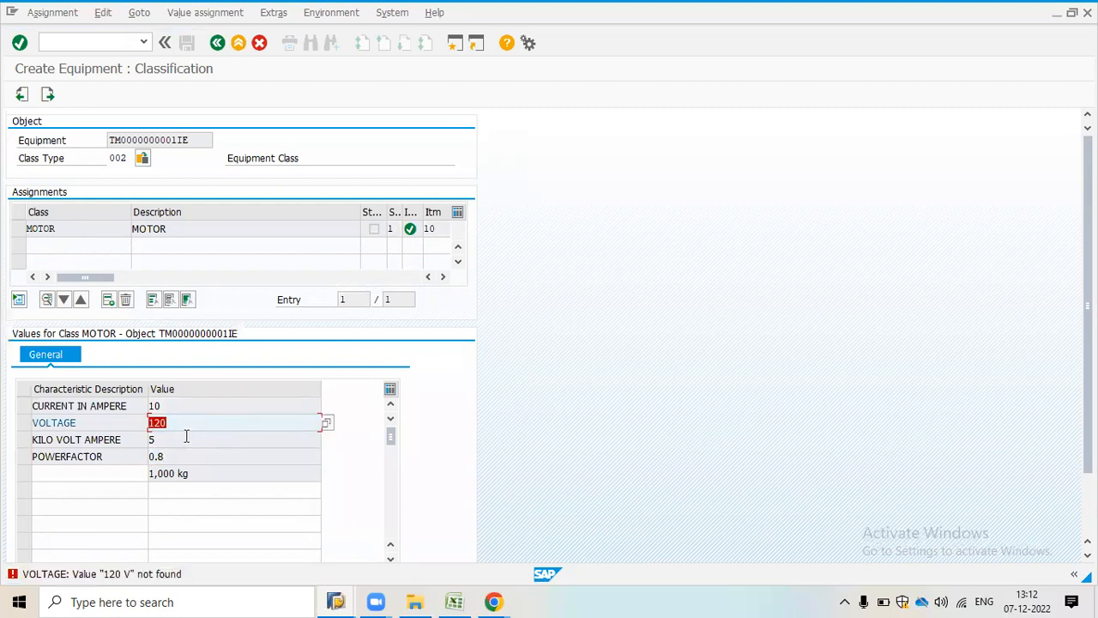
# Try 12 as the voltage, then set it to 220 V from the characteristic's allowed values.
pyautogui.click(180, 425)
pyautogui.press('BackSpace')
pyautogui.press('Return')
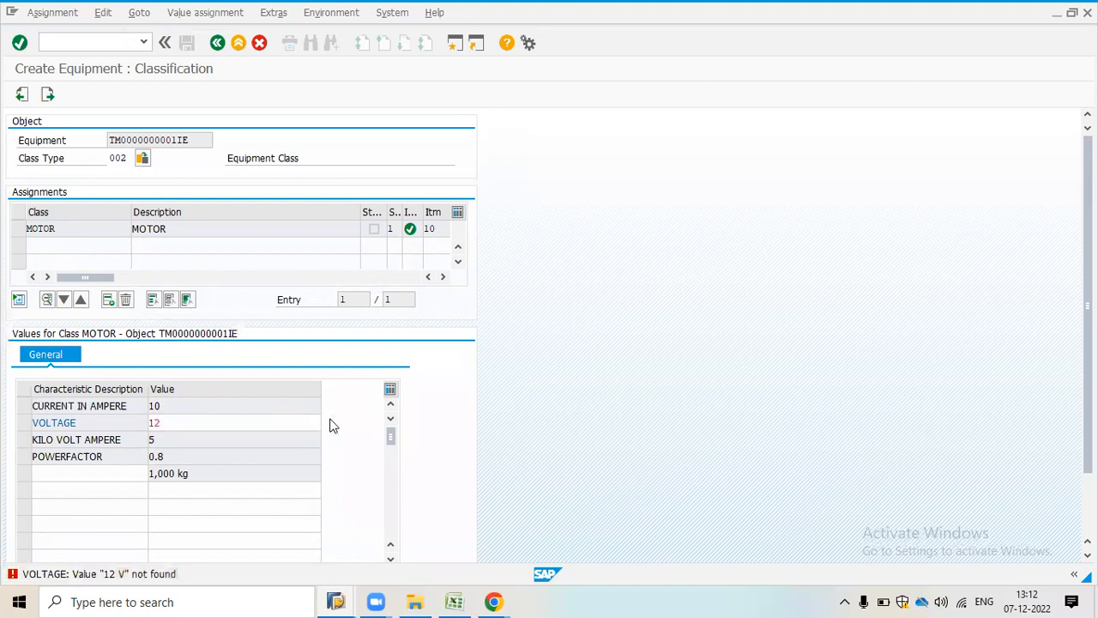
pyautogui.press('F4')
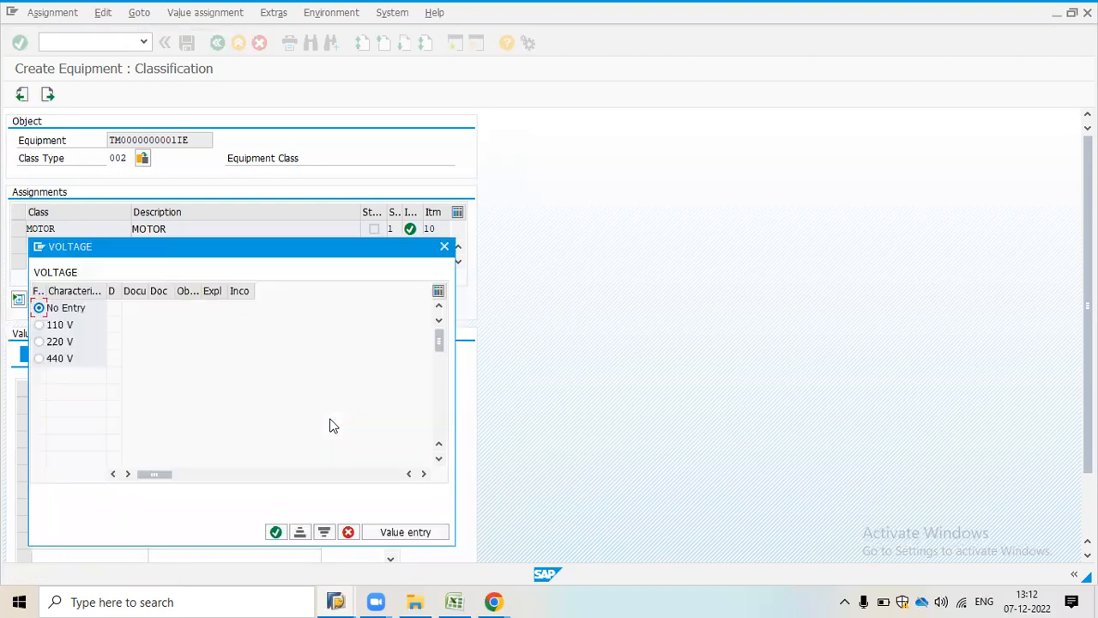
pyautogui.doubleClick(53, 342)
pyautogui.press('Return')
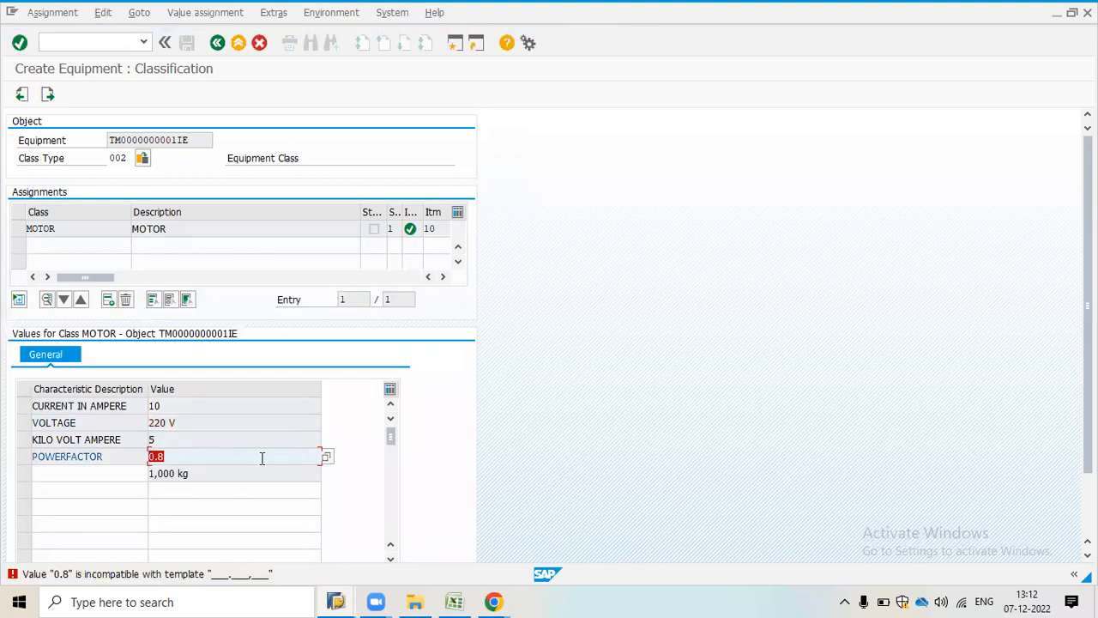
# Replace the power factor entry with the predefined value 1,000 kg and return to the equipment's general data.
pyautogui.click(329, 459)
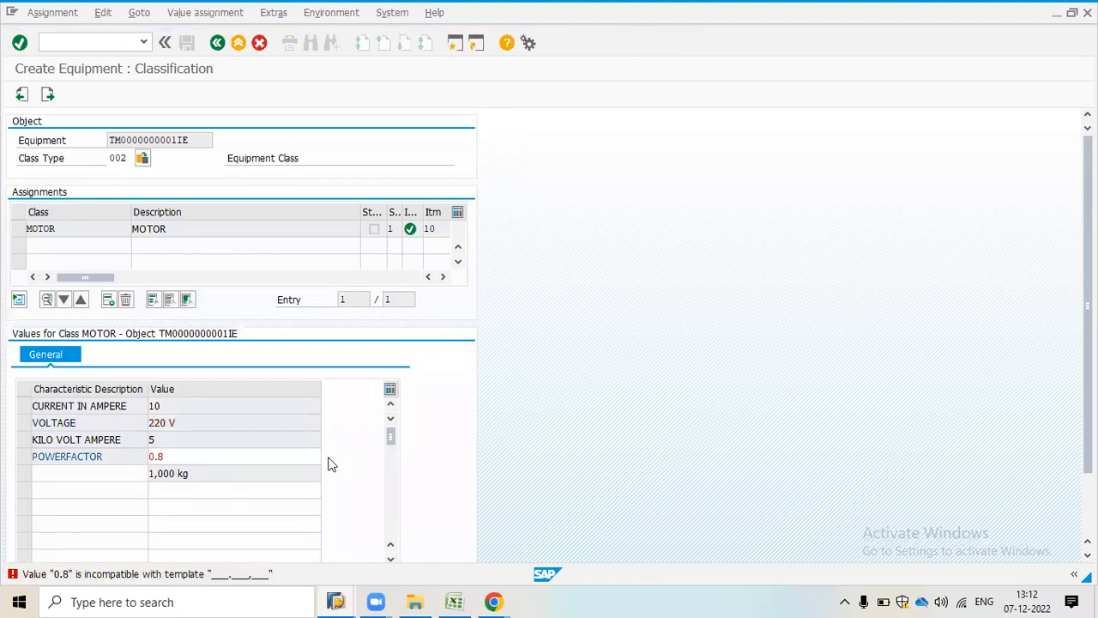
pyautogui.click(72, 322)
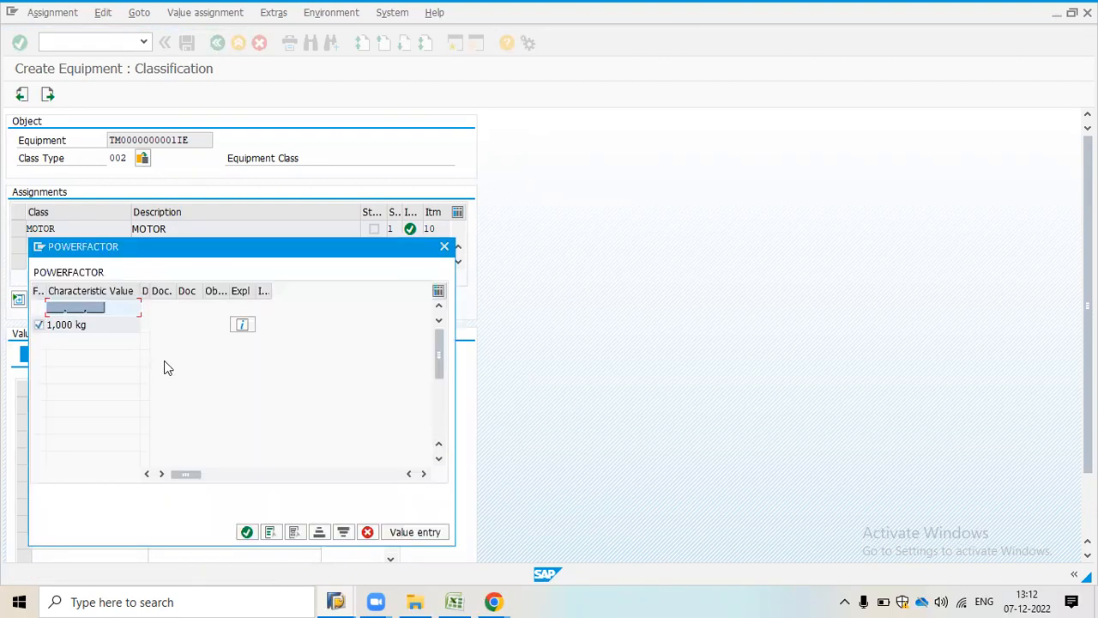
pyautogui.click(248, 532)
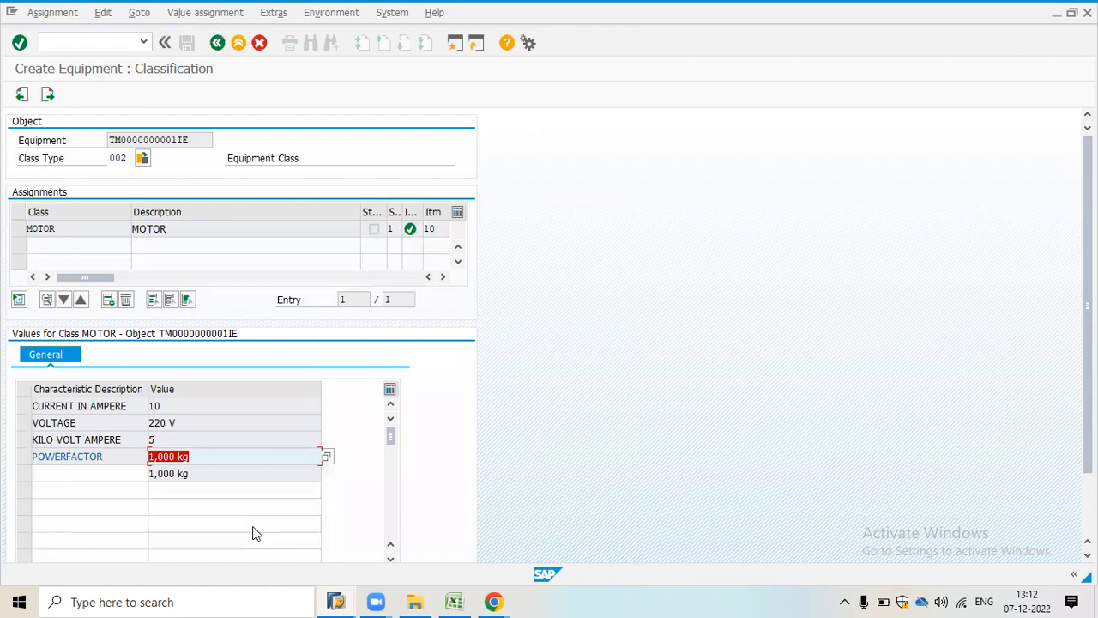
pyautogui.press('Return')
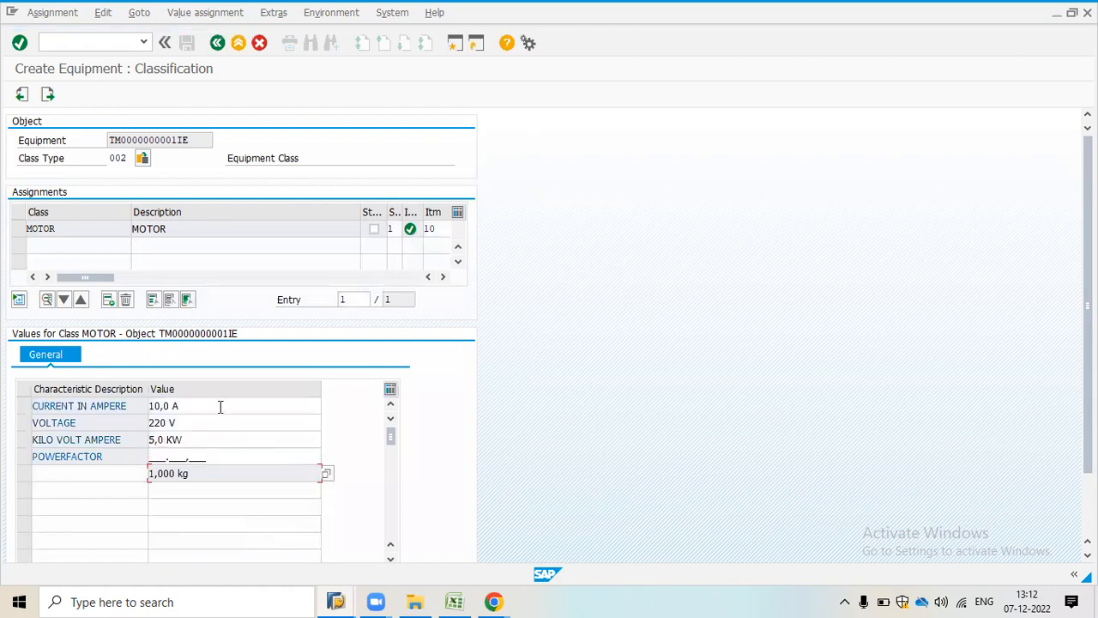
pyautogui.click(218, 43)
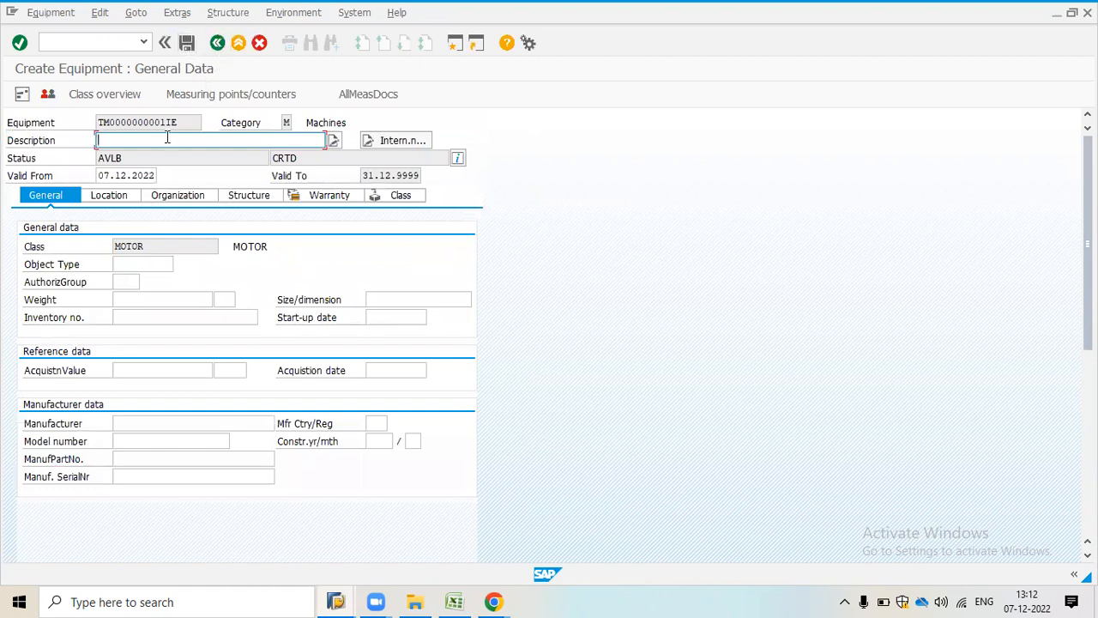
# Describe the equipment as ELECTRIC MOTOR and assign object type 9100 (Motors).
pyautogui.write('ELECTRIC MOTOR')
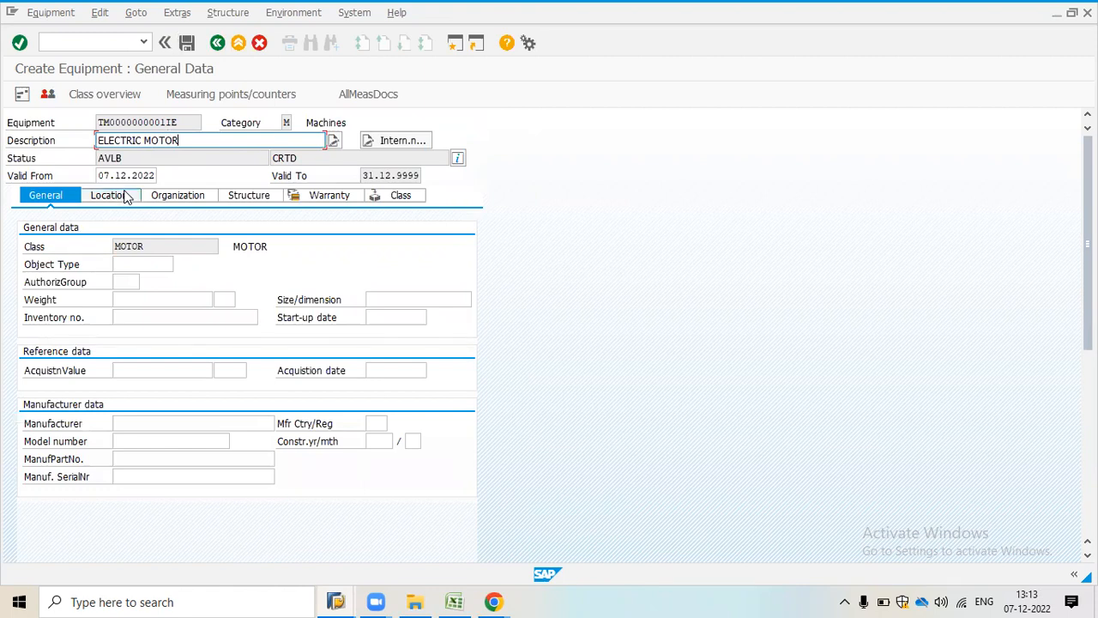
pyautogui.click(132, 266)
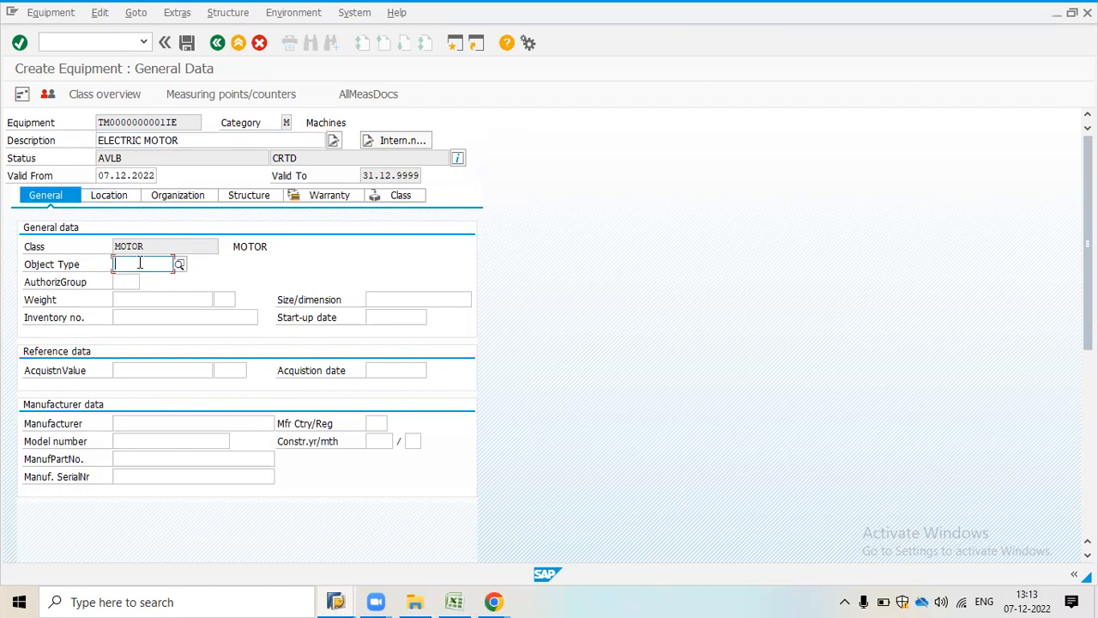
pyautogui.click(179, 267)
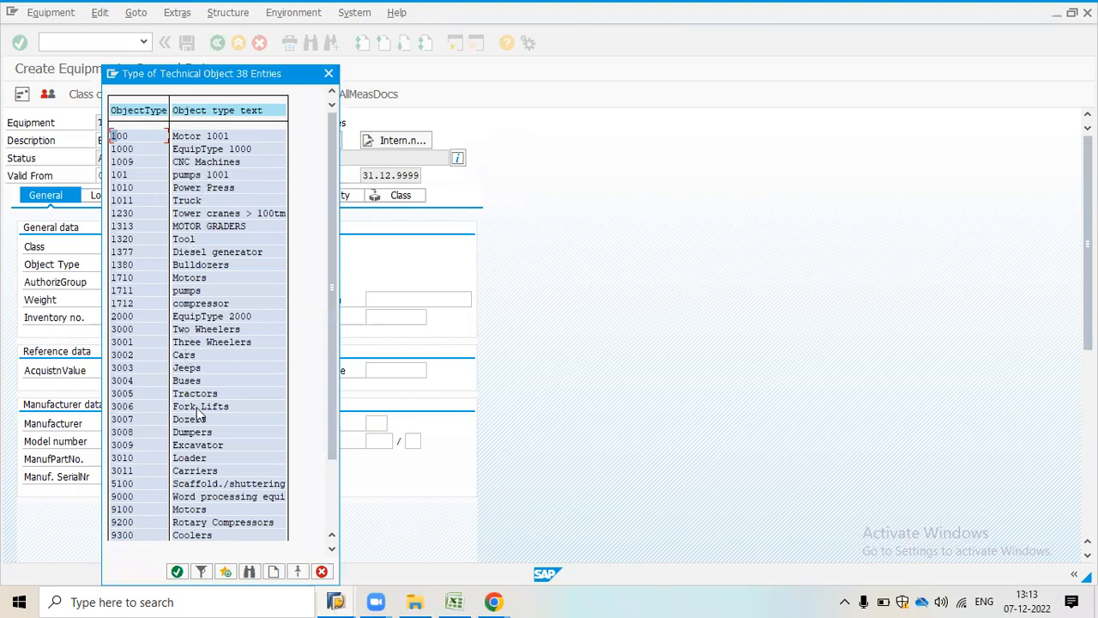
pyautogui.doubleClick(191, 510)
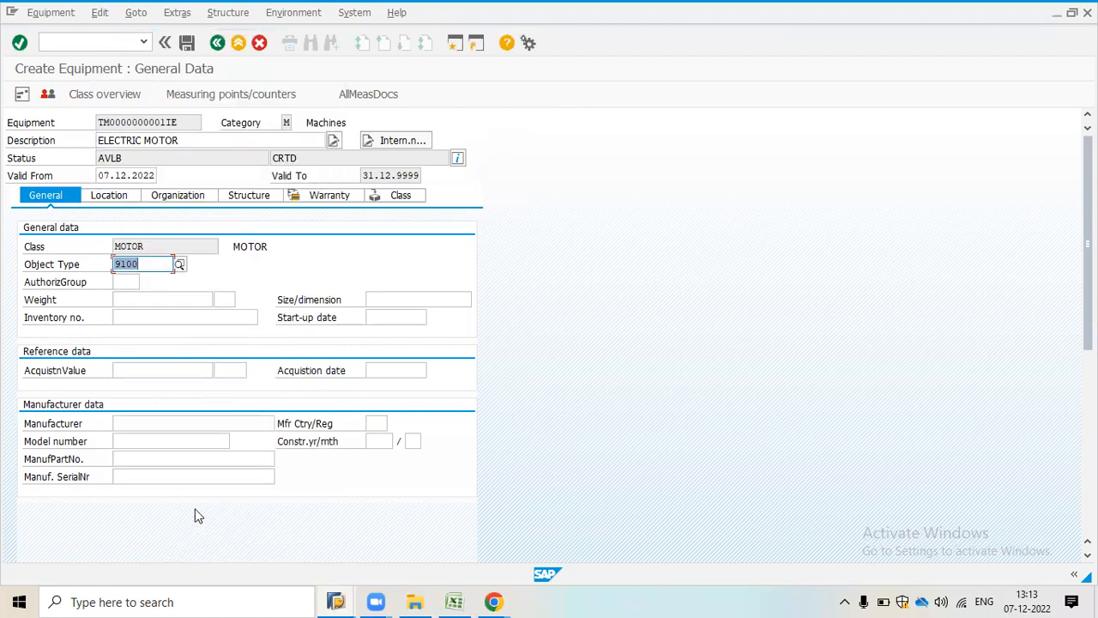
pyautogui.press('Return')
# Assign authorization group 0001 and set the equipment's weight to 50 KG.
pyautogui.click(120, 282)
pyautogui.click(148, 282)
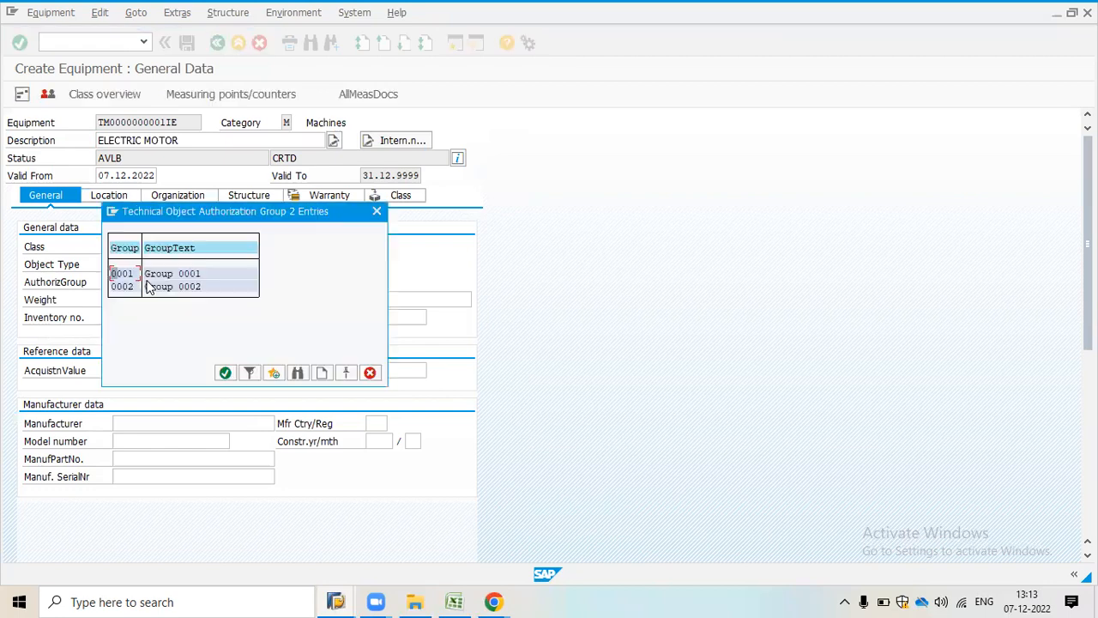
pyautogui.doubleClick(169, 275)
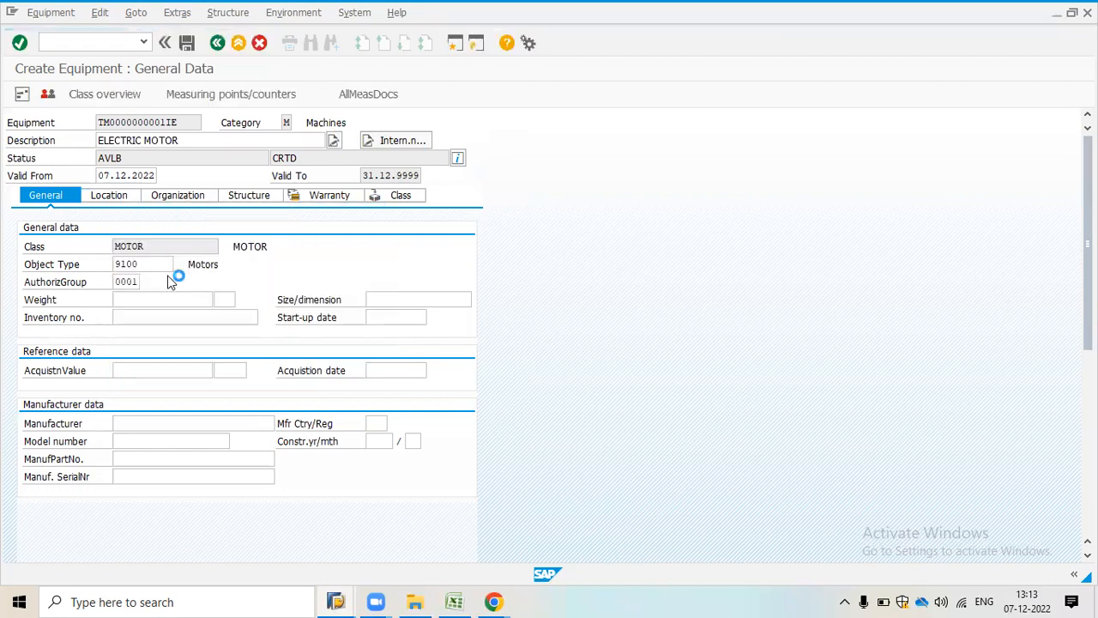
pyautogui.click(165, 296)
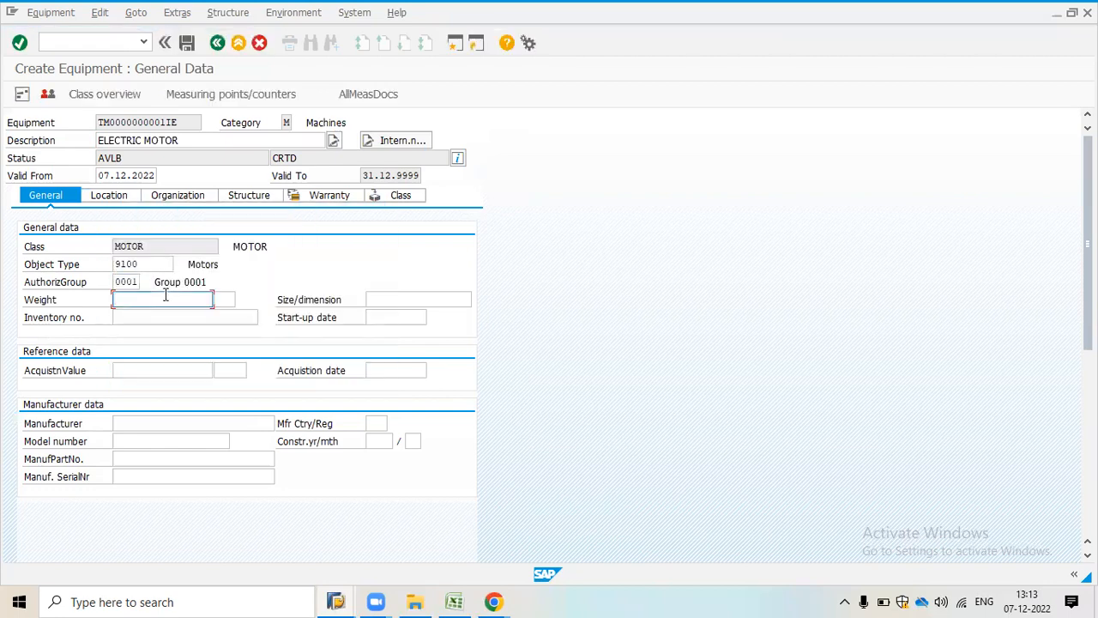
pyautogui.write('50')
pyautogui.press('Tab')
pyautogui.write('KG')
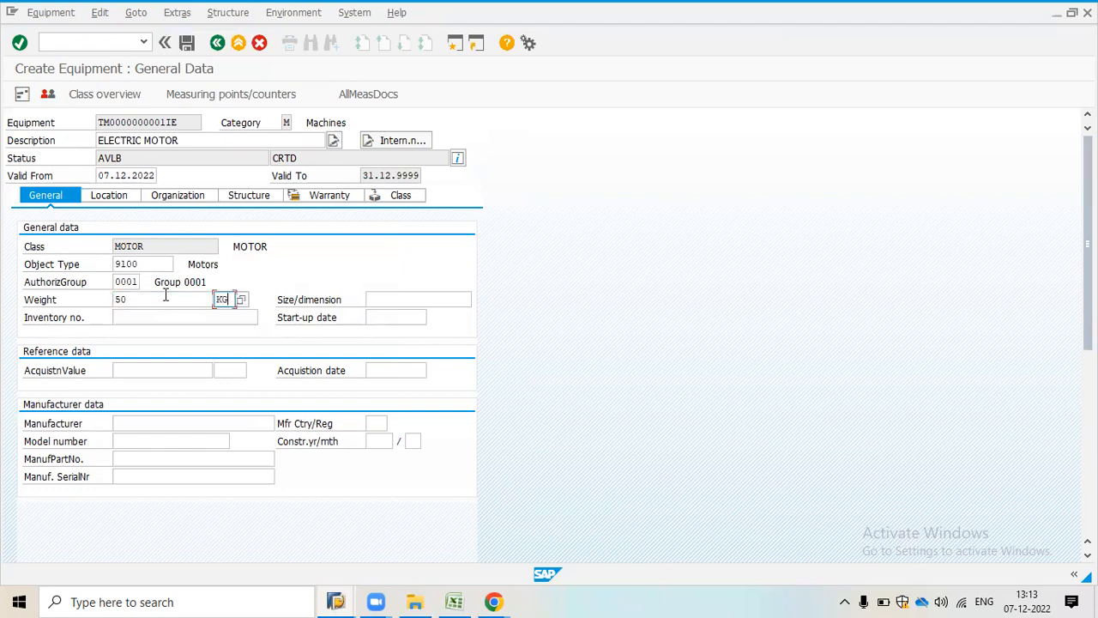
pyautogui.press('Tab')
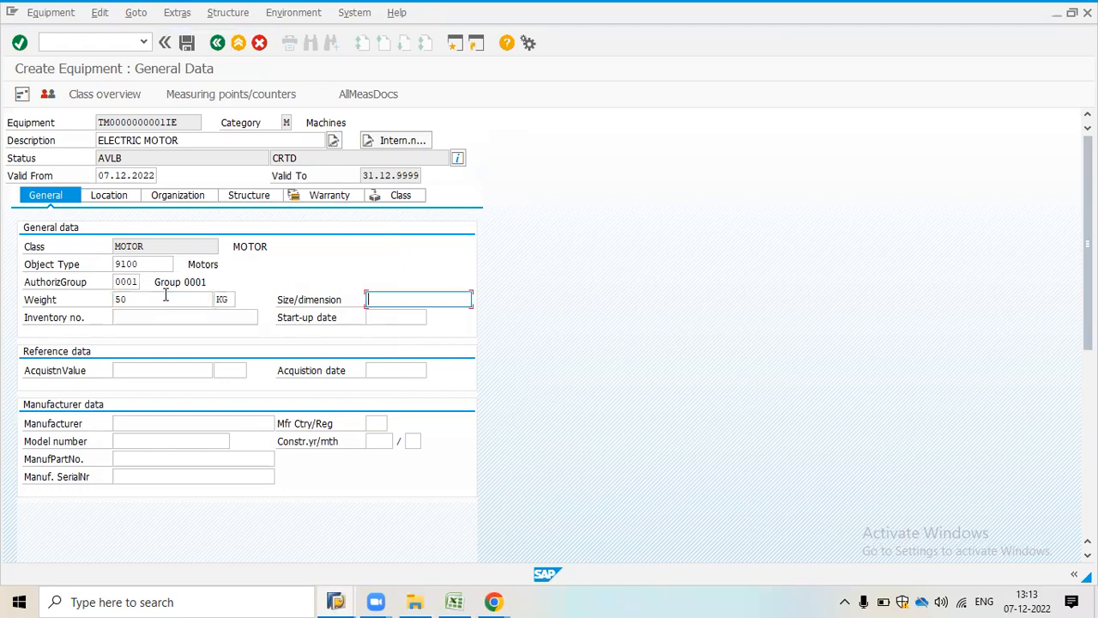
# Complete the general data with size/dimension 50x25 M3, inventory number MOTOR/001 and start-up date 07.12.2022.
pyautogui.write('50x25 M3')
pyautogui.click(151, 317)
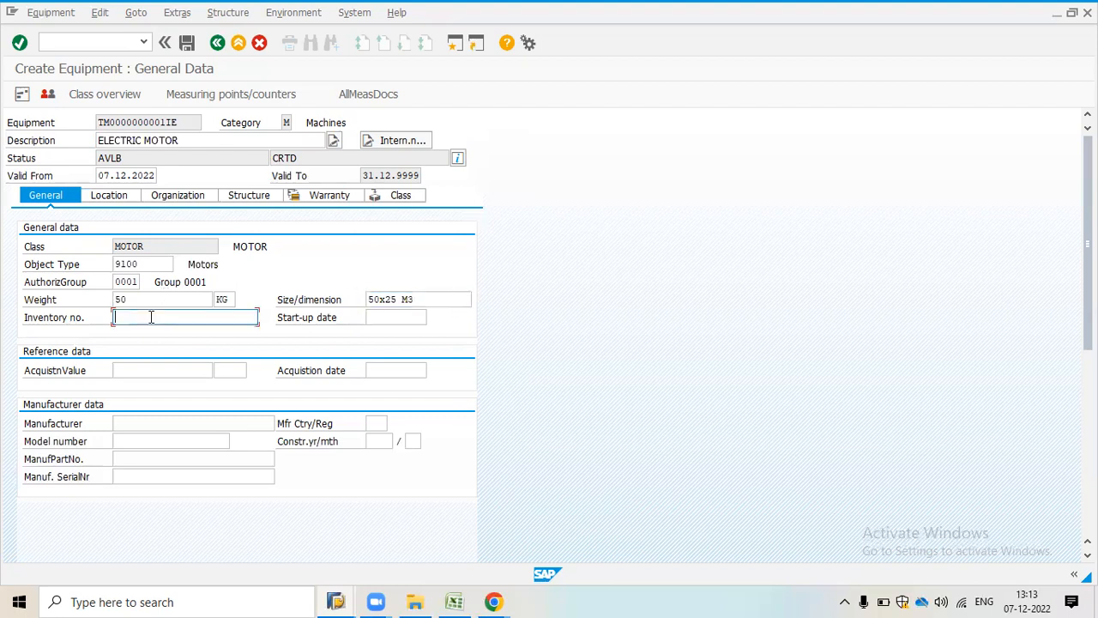
pyautogui.write('MOTOR/001')
pyautogui.press('Tab')
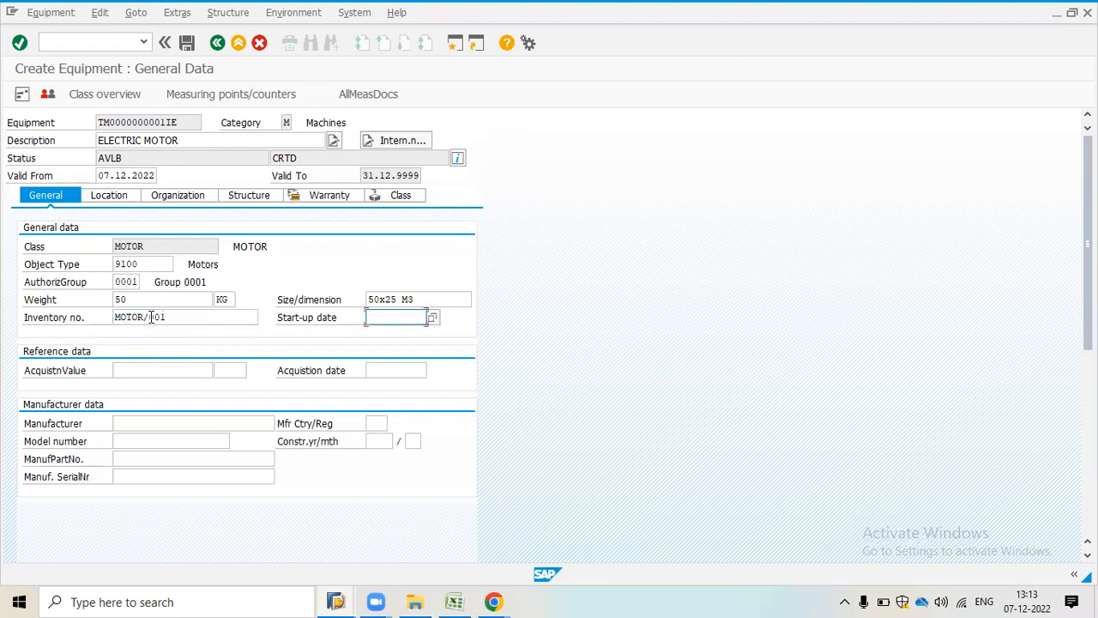
pyautogui.write('07.12.2022')
pyautogui.press('Tab')
# Enter an acquisition value of 100000 INR dated 07.12.2022 and ABB as the manufacturer.
pyautogui.write('100000')
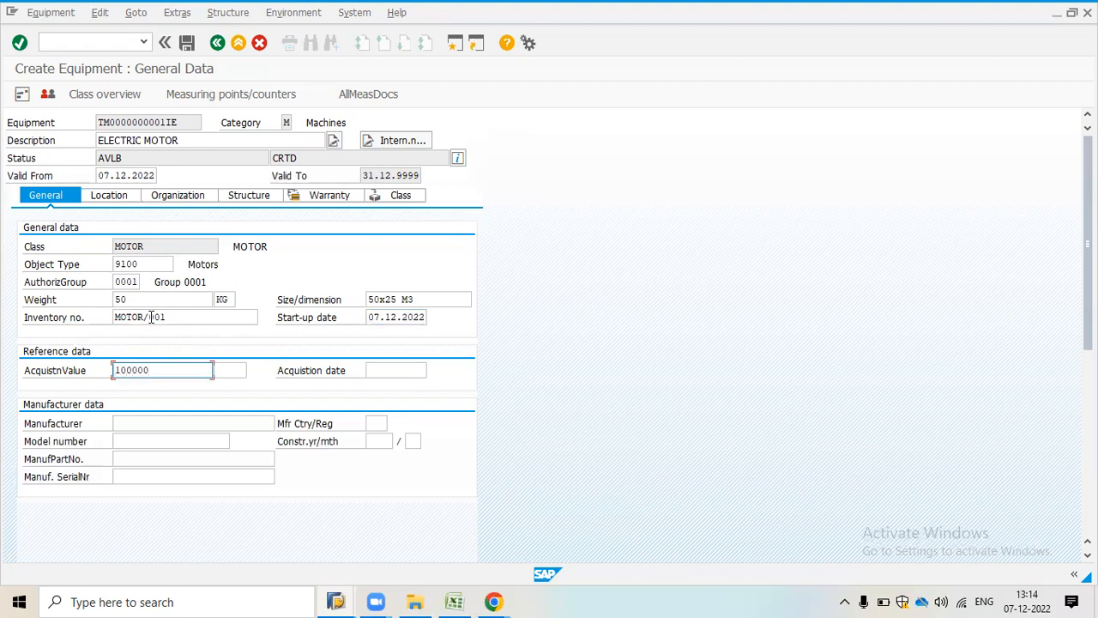
pyautogui.press('Tab')
pyautogui.write('INR')
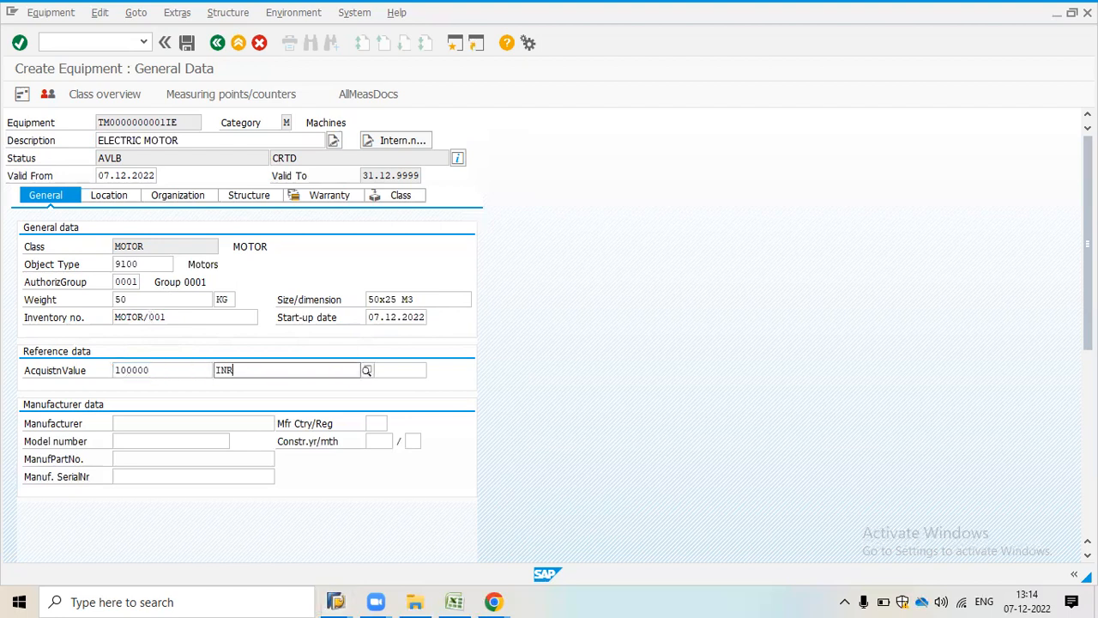
pyautogui.press('Tab')
pyautogui.write('07.12.2022')
pyautogui.press('Tab')
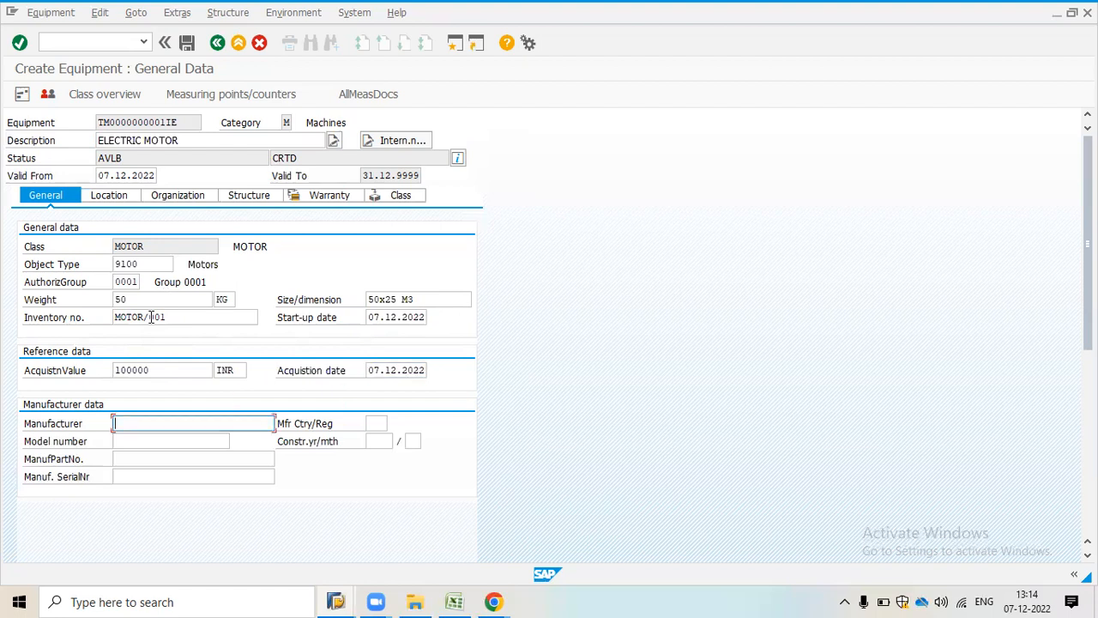
pyautogui.write('ABB')
pyautogui.press('Tab')
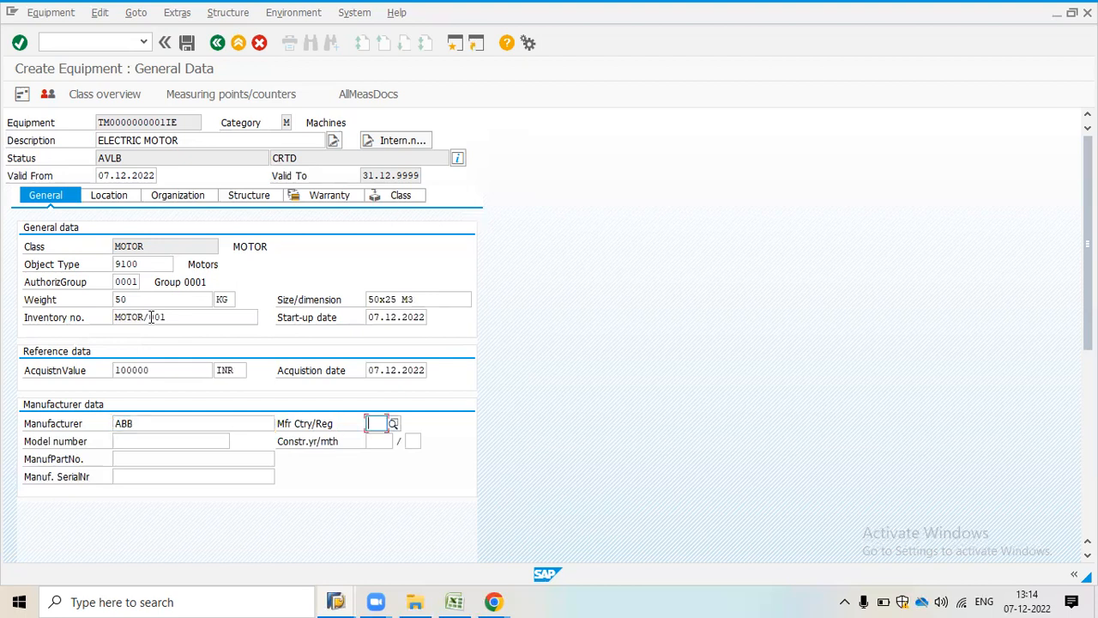
# Set the manufacturer's country to IN and the model number to ELM250 in the manufacturer data.
pyautogui.write('IN')
pyautogui.press('Tab')
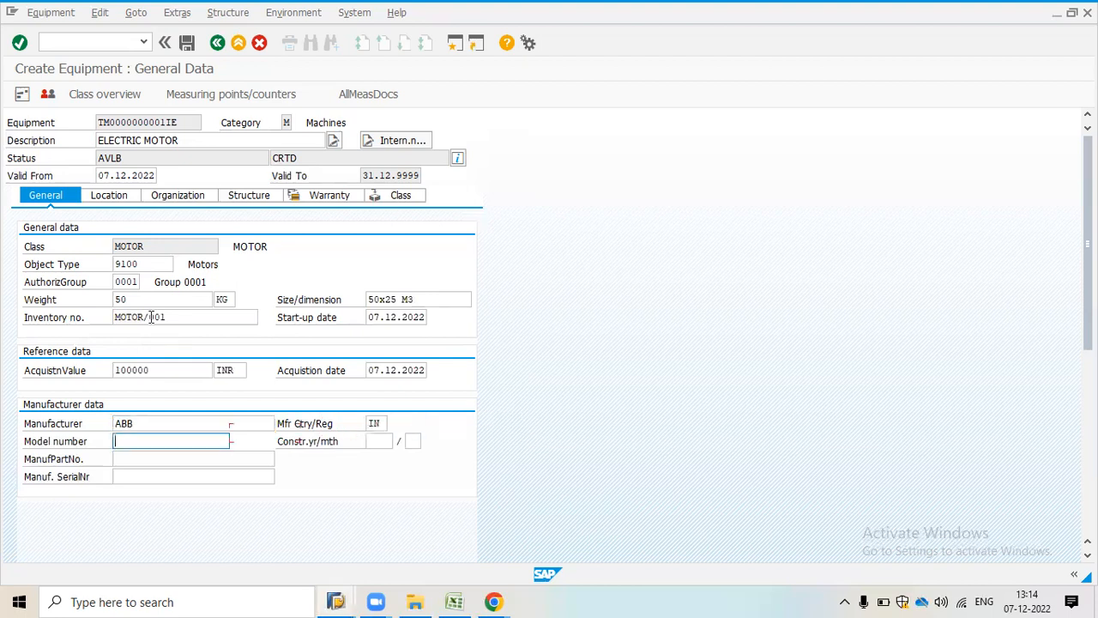
pyautogui.write('ELM250')
pyautogui.press('Tab')
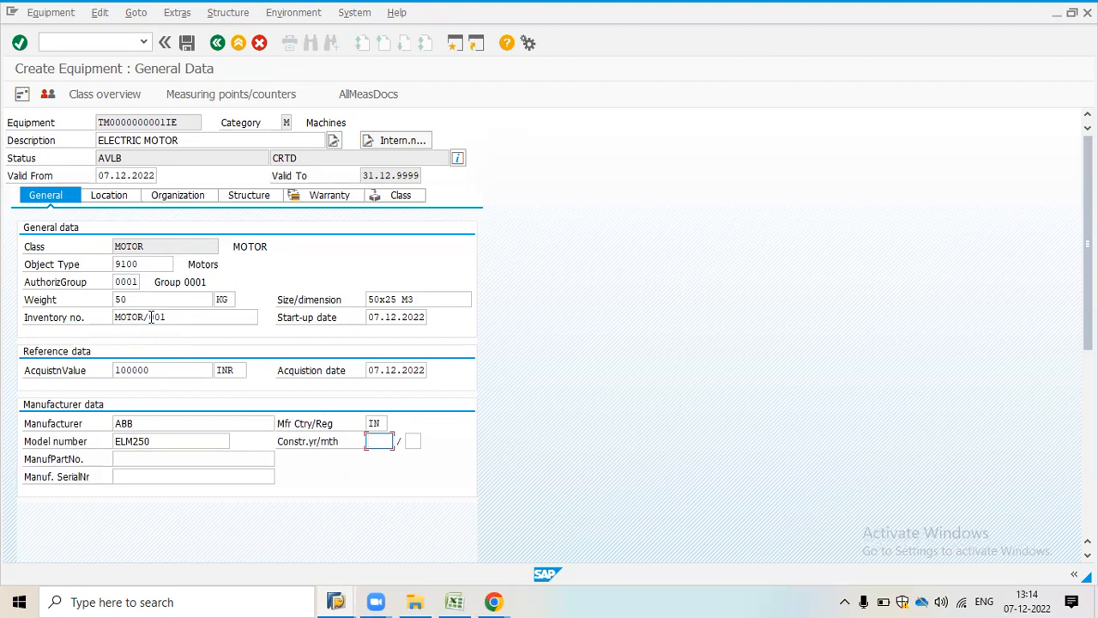
# Set the motor's construction year to 2010 and construction month to 11.
pyautogui.write('2000')
pyautogui.press('BackSpace')
pyautogui.press('BackSpace')
pyautogui.write('10')
pyautogui.press('Tab')
pyautogui.write('11')
pyautogui.press('Tab')
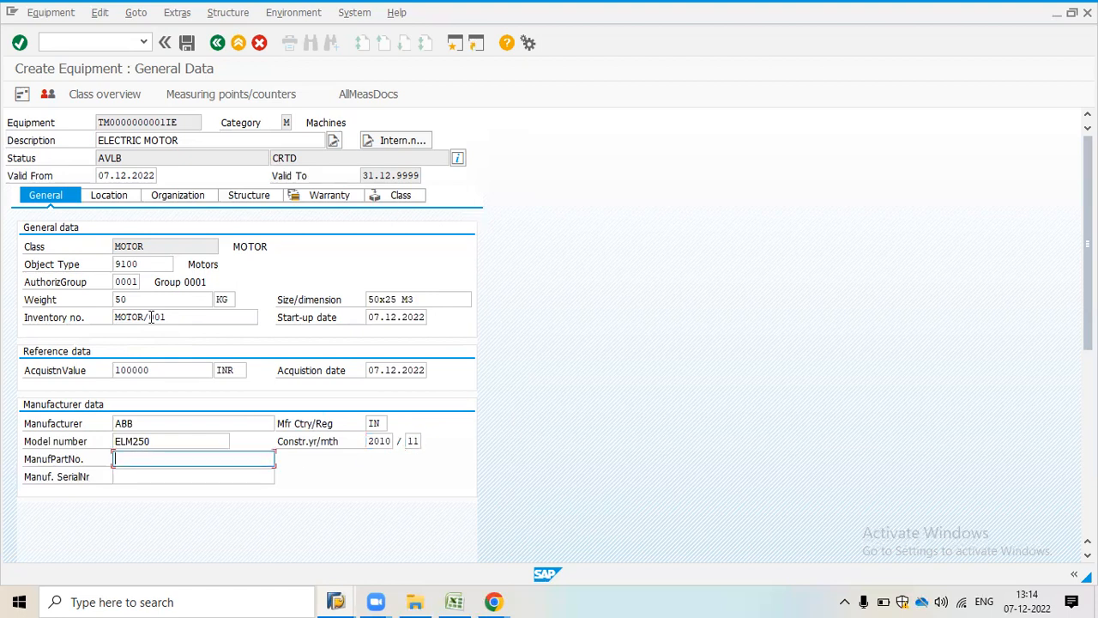
# Enter manufacturer part number ZXC1253 and manufacturer serial number EDC2583.
pyautogui.write('ZXC H')
pyautogui.press('BackSpace')
pyautogui.press('BackSpace')
pyautogui.press('BackSpace')
pyautogui.write('1253')
pyautogui.press('Tab')
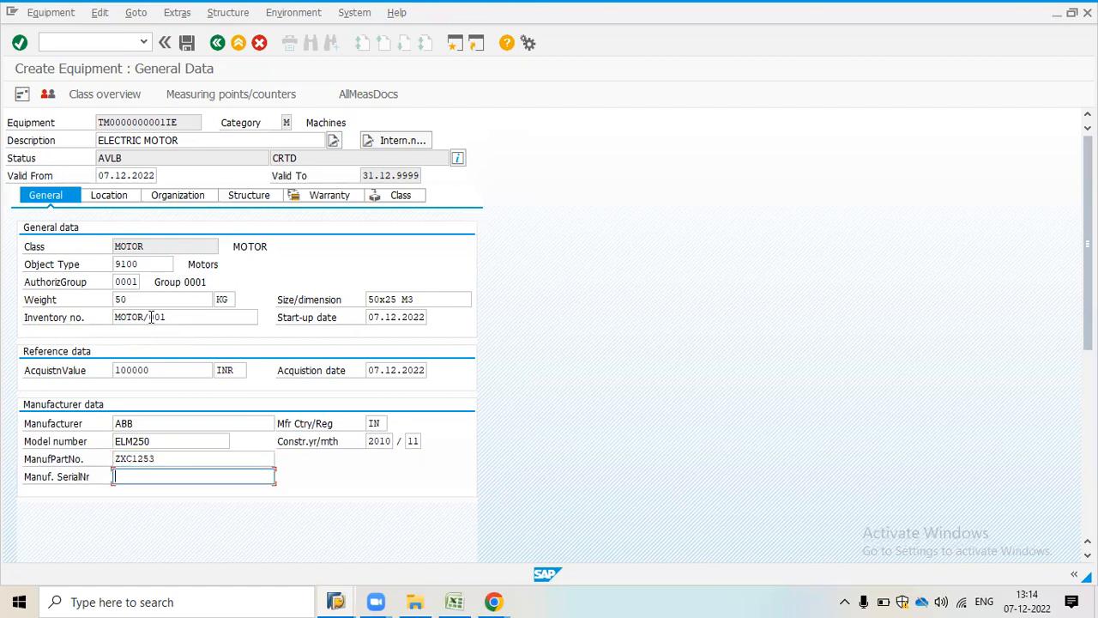
pyautogui.write('EDC2583')
# In the location data, assign maintenance plant 1710 and location YB_1701 (Compressor # 1).
pyautogui.click(110, 195)
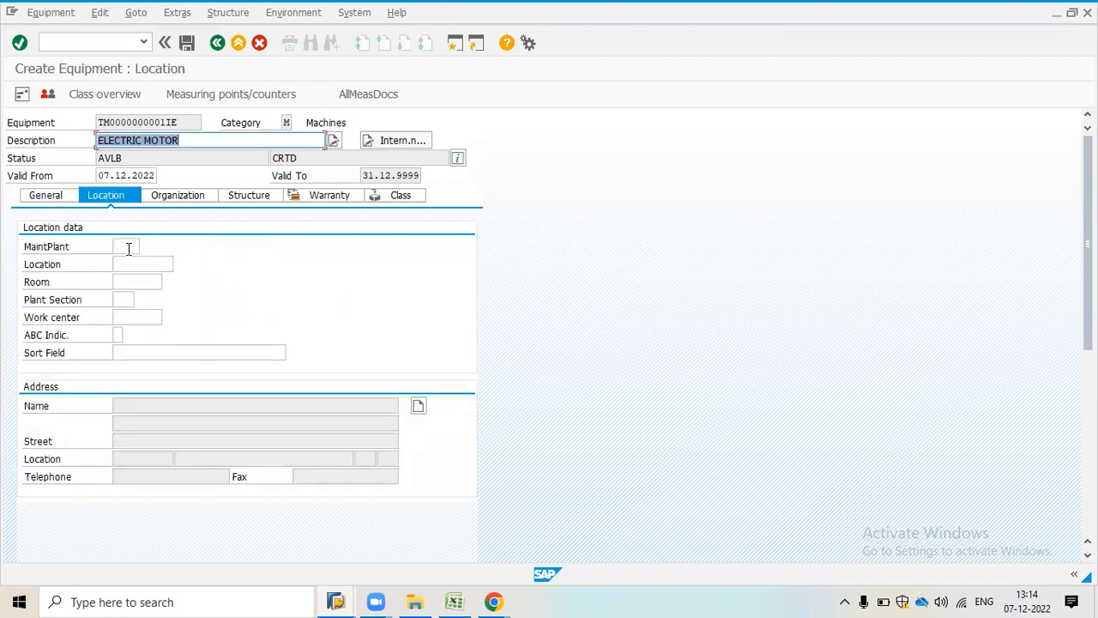
pyautogui.click(129, 249)
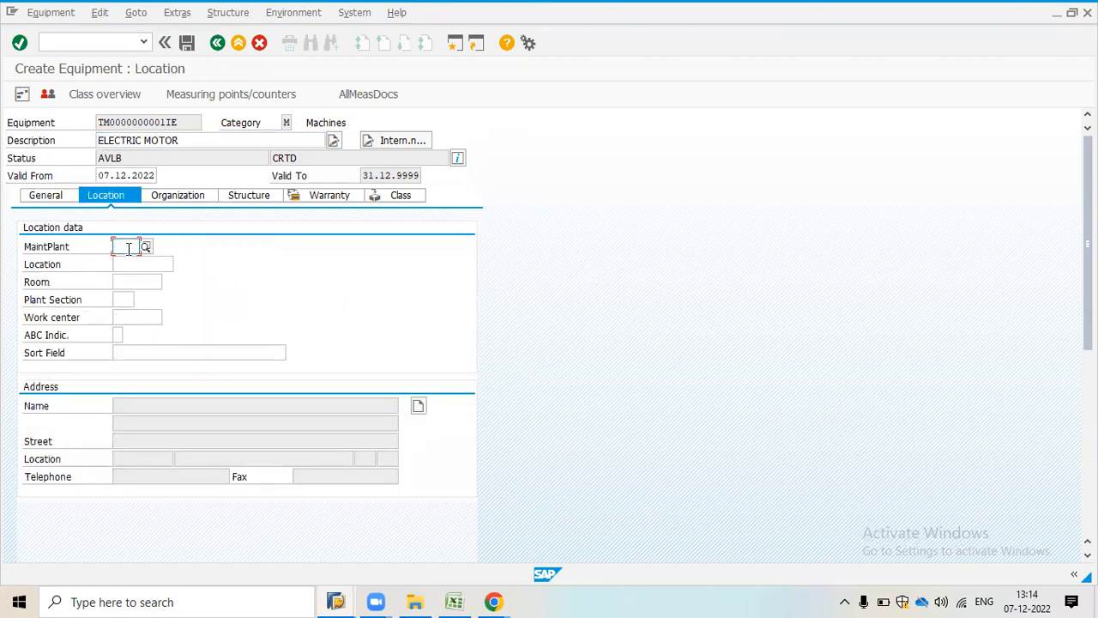
pyautogui.write('1710')
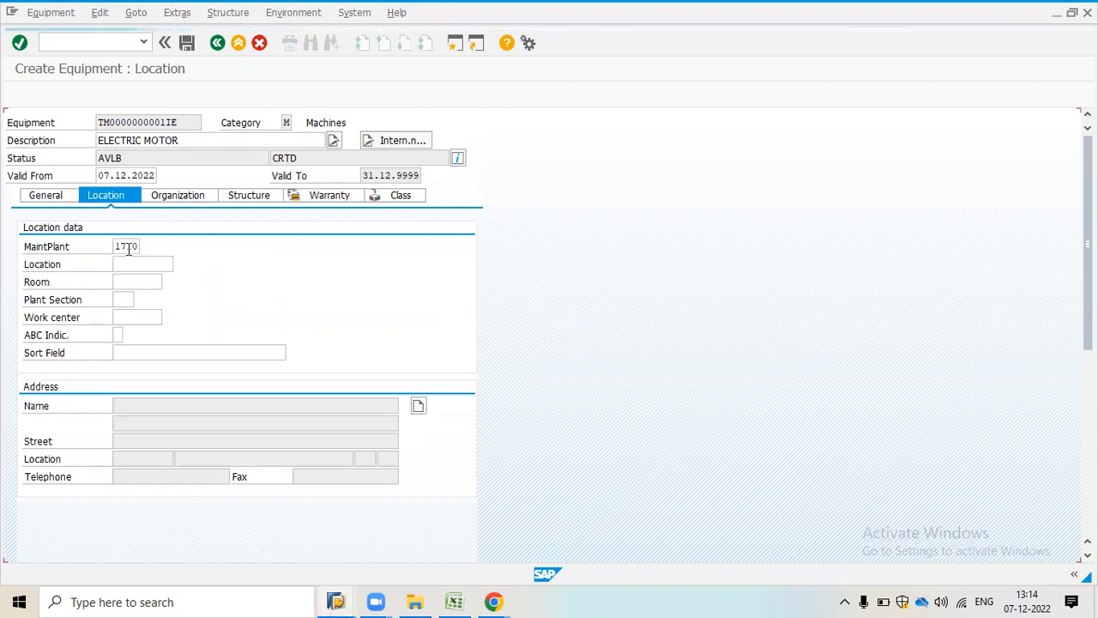
pyautogui.press('Return')
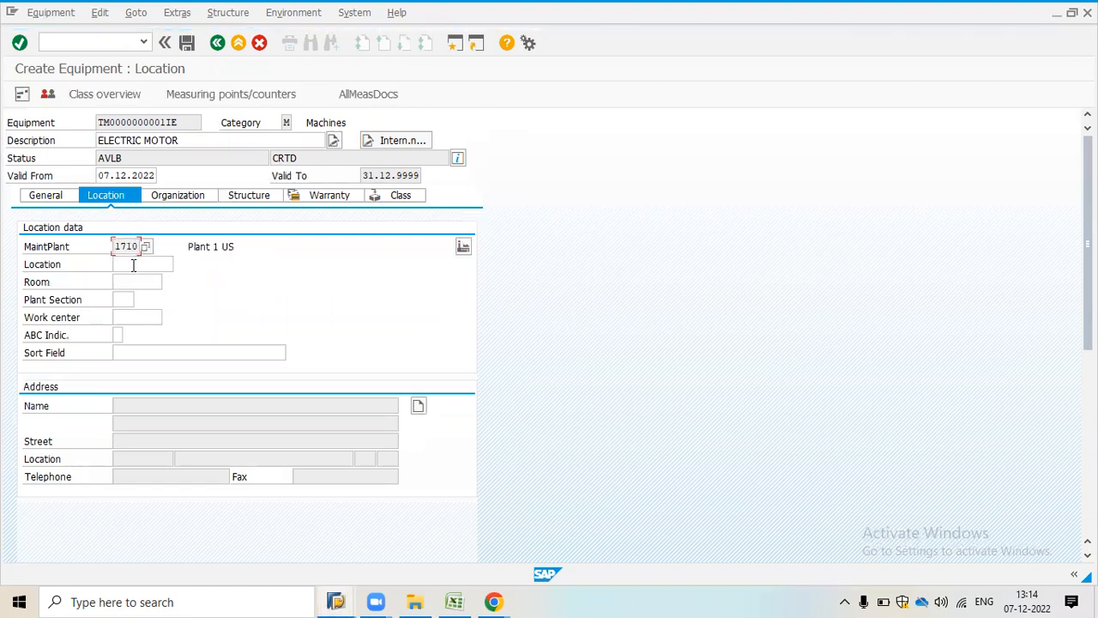
pyautogui.click(136, 264)
pyautogui.click(181, 266)
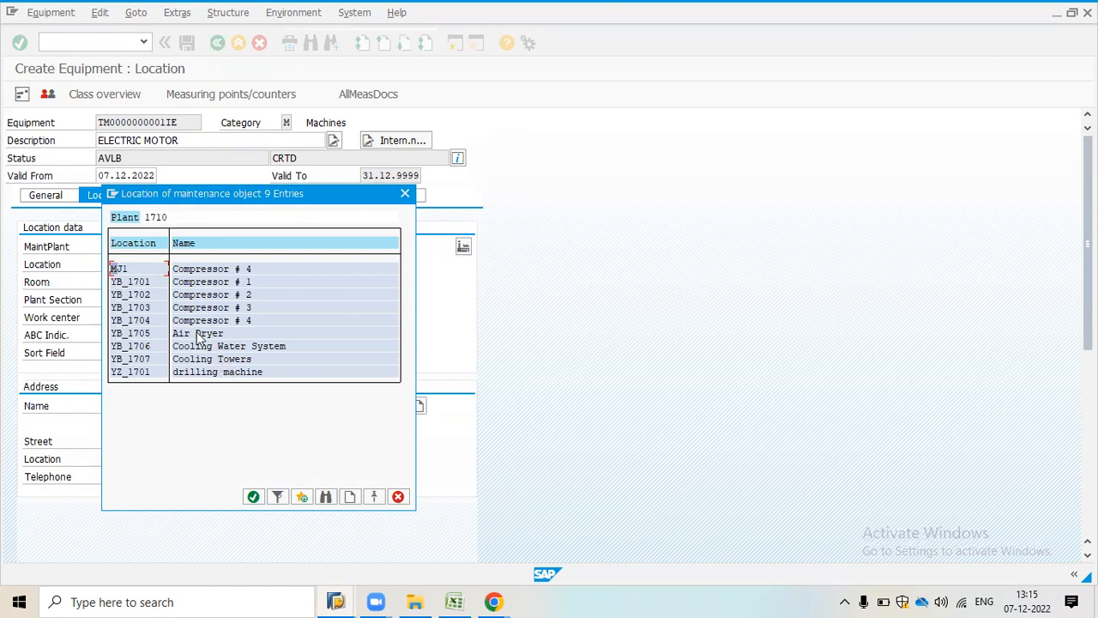
pyautogui.doubleClick(206, 282)
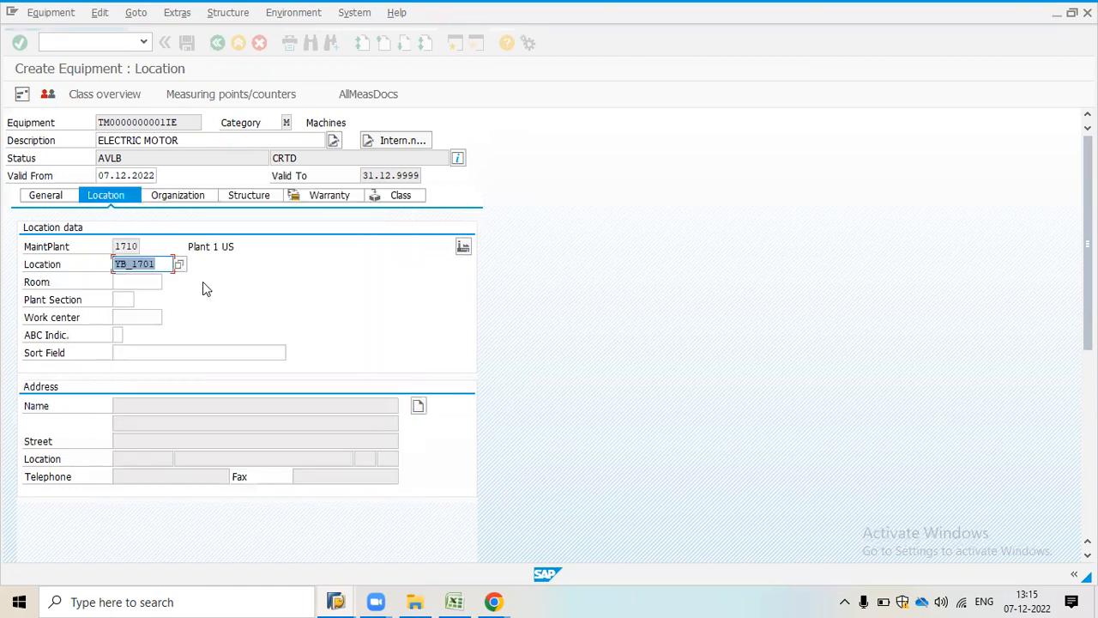
# Set the room to COMP and the plant section to YAG, leaving the work center blank.
pyautogui.click(148, 280)
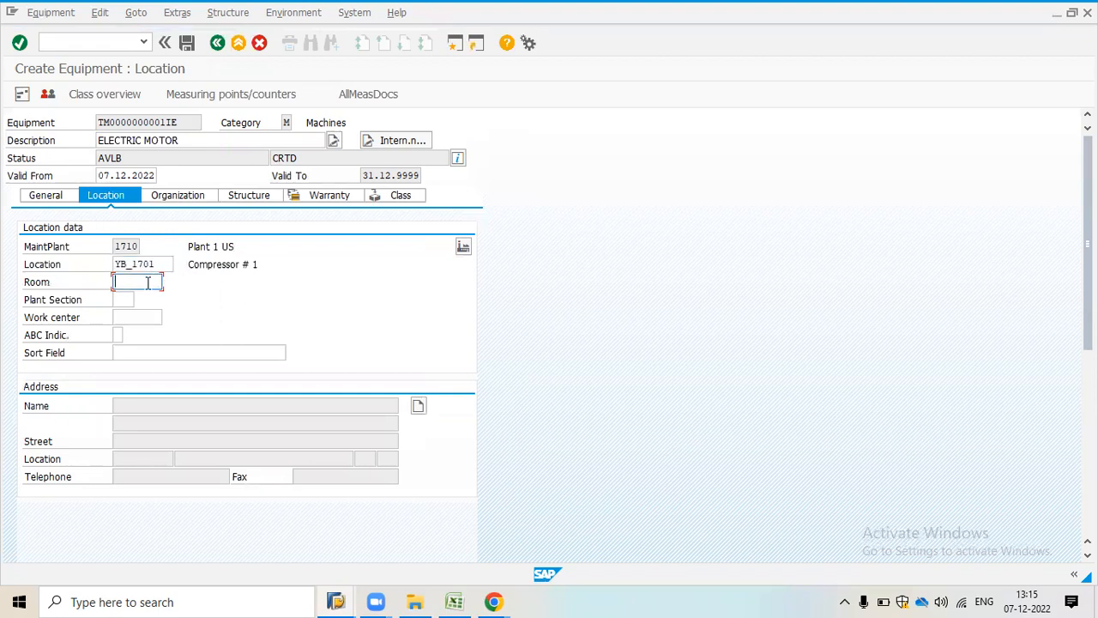
pyautogui.write('COMP')
pyautogui.press('Tab')
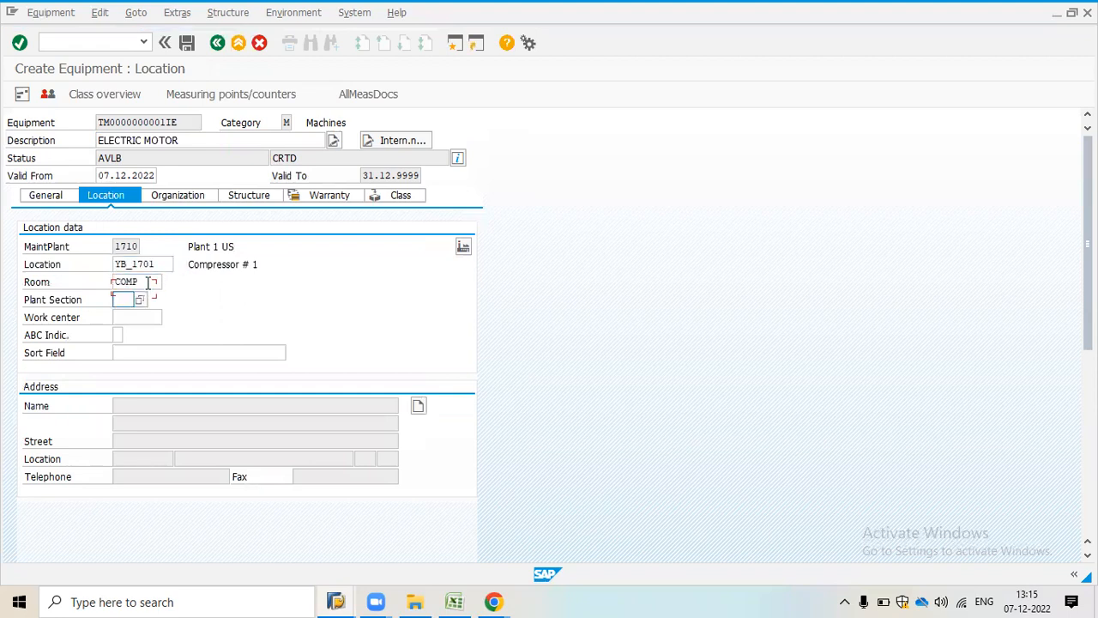
pyautogui.click(141, 299)
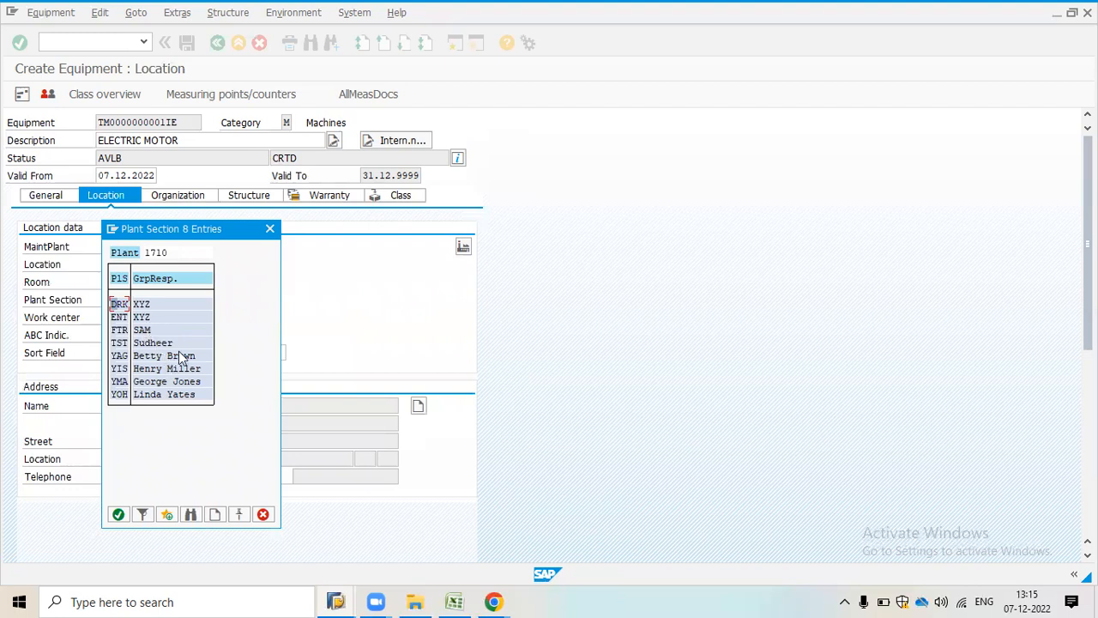
pyautogui.click(160, 356)
pyautogui.doubleClick(160, 357)
pyautogui.press('Tab')
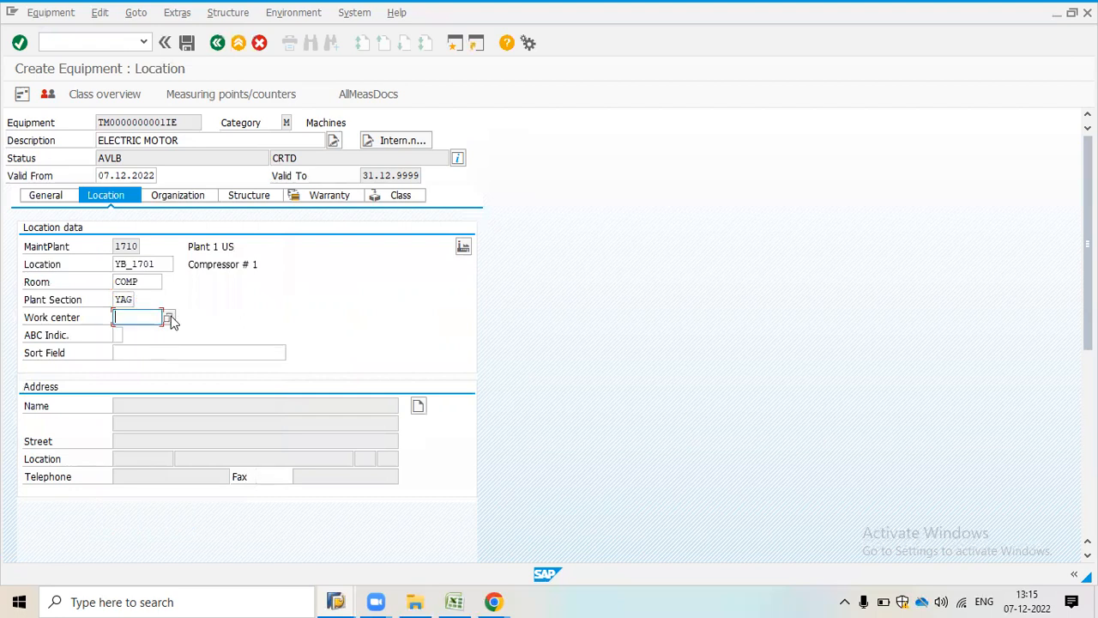
pyautogui.click(170, 318)
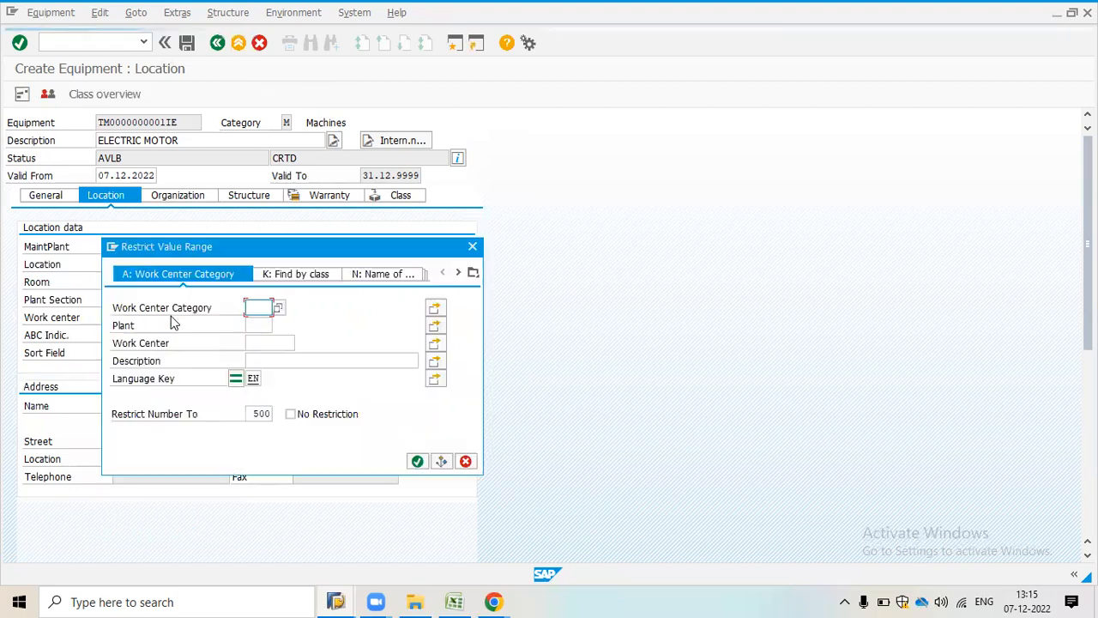
pyautogui.click(465, 461)
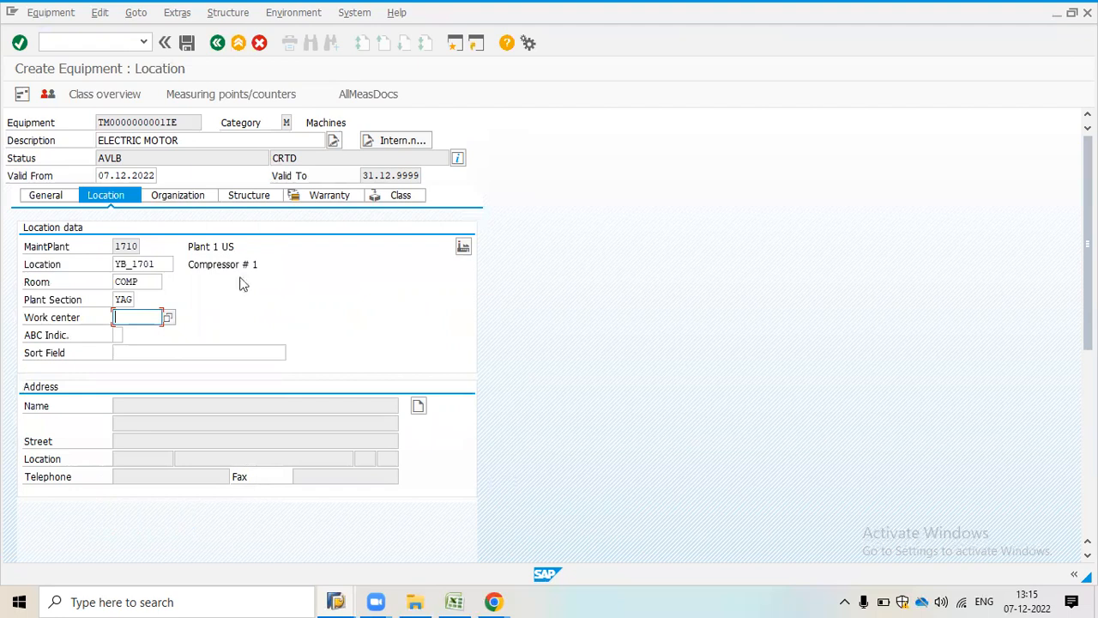
# Assign cost center 17101701 (Plant & Maint) in the organization data and save the equipment.
pyautogui.click(194, 198)
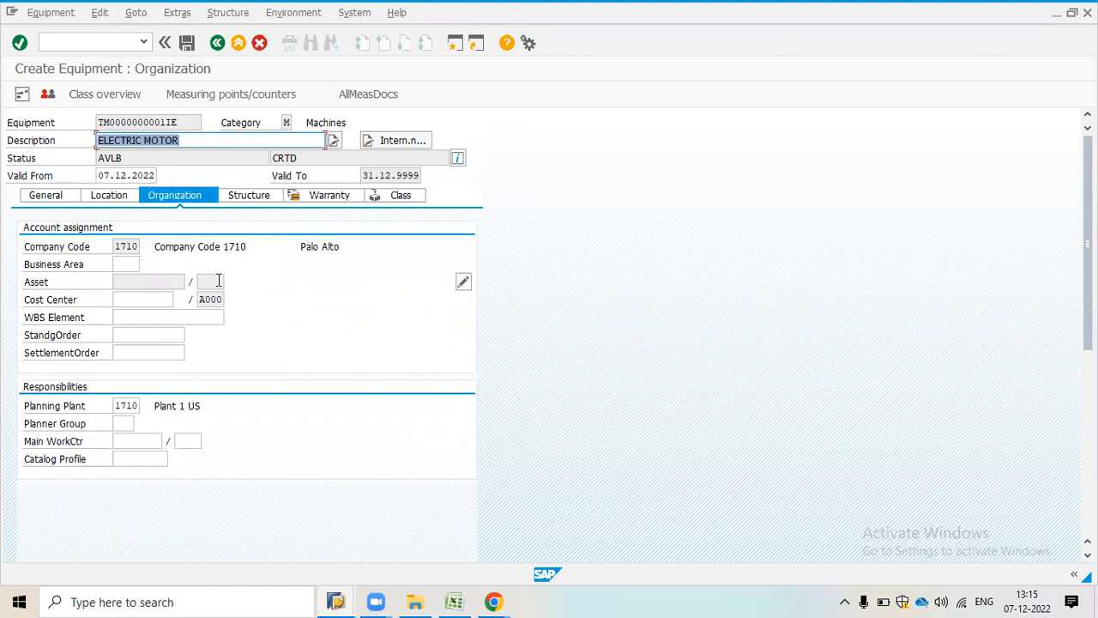
pyautogui.click(142, 297)
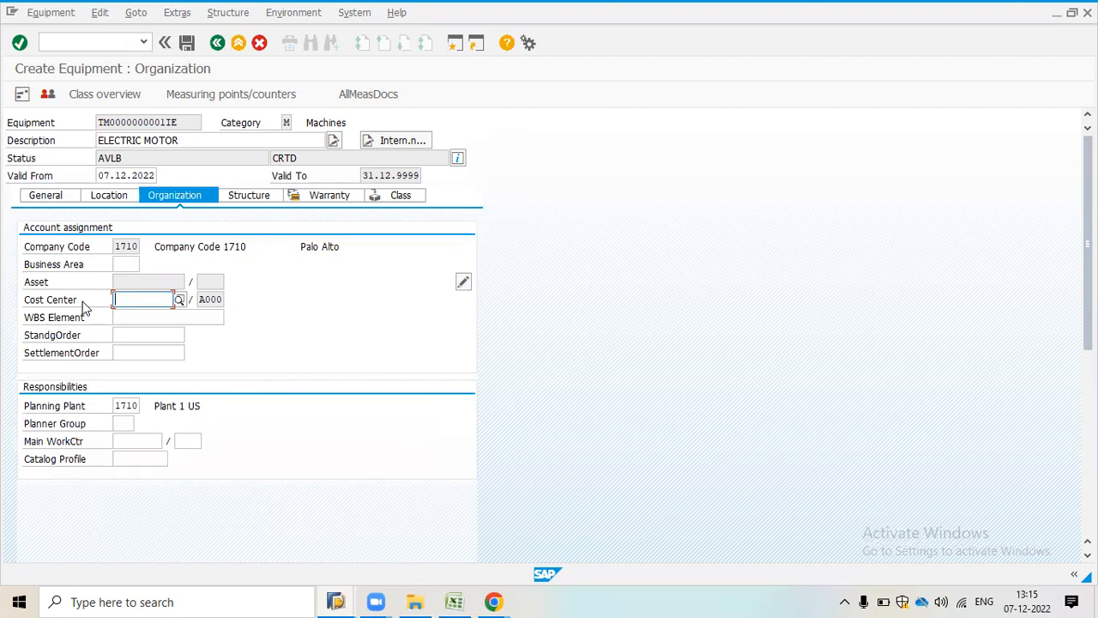
pyautogui.click(178, 302)
pyautogui.click(418, 495)
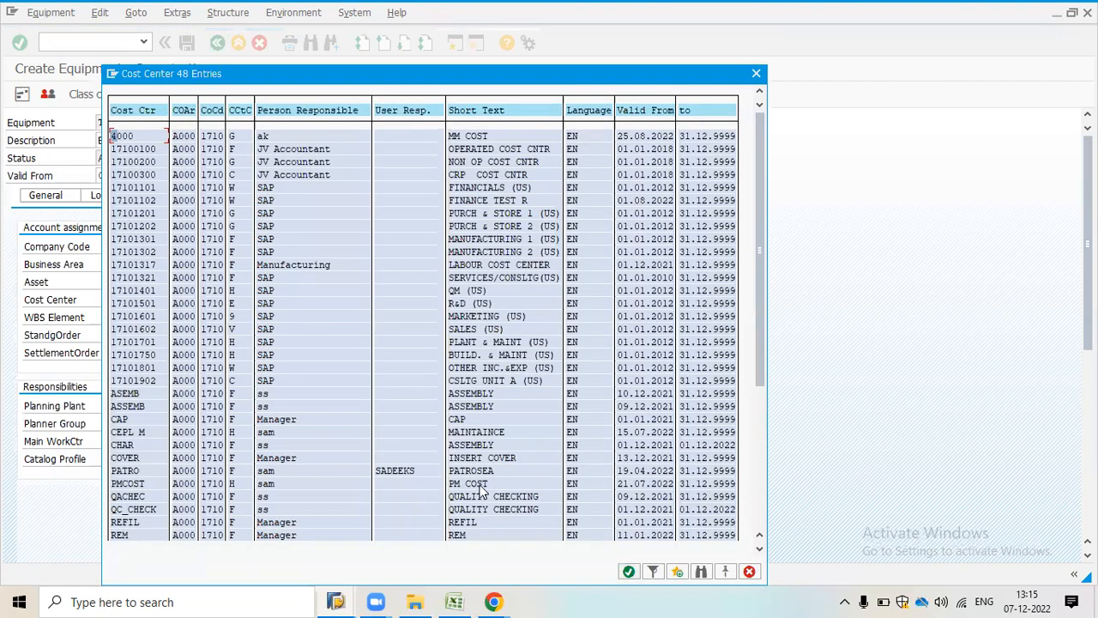
pyautogui.doubleClick(476, 343)
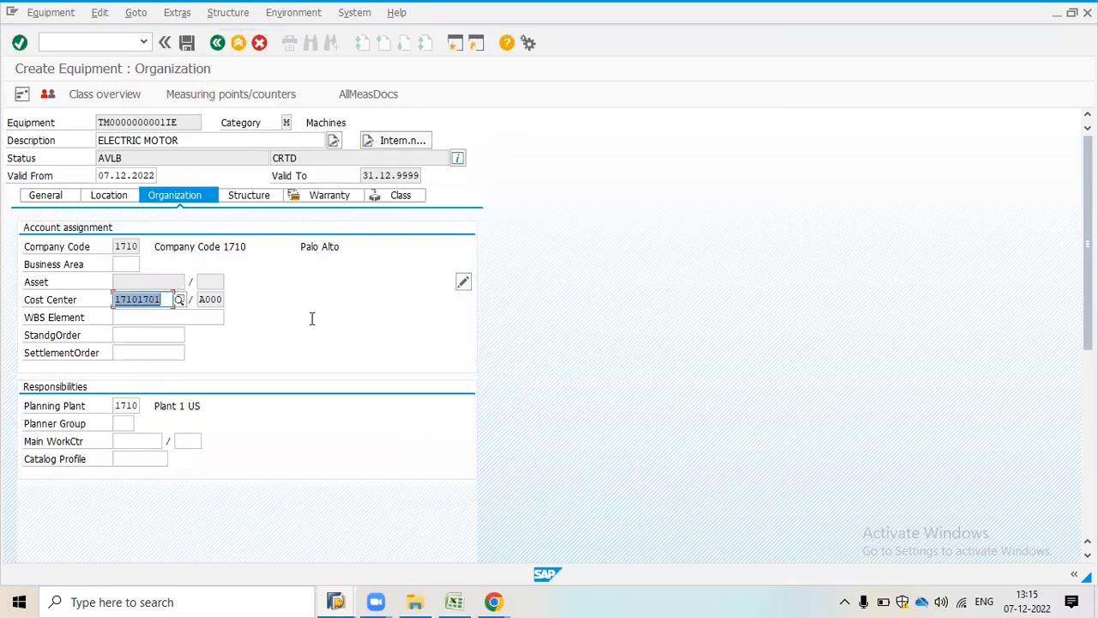
pyautogui.click(188, 45)
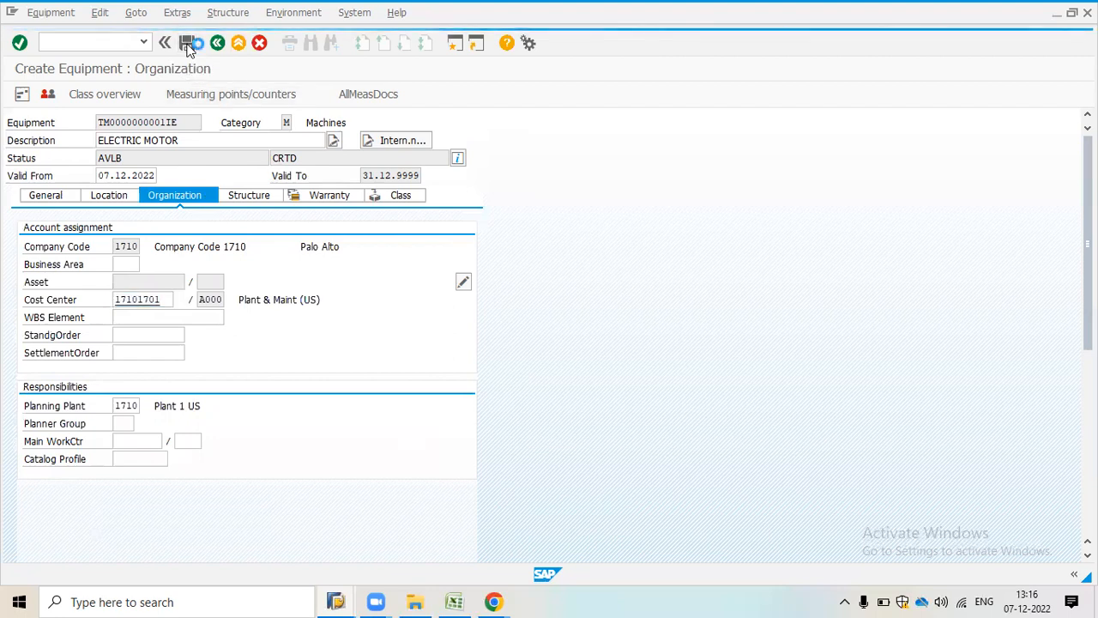
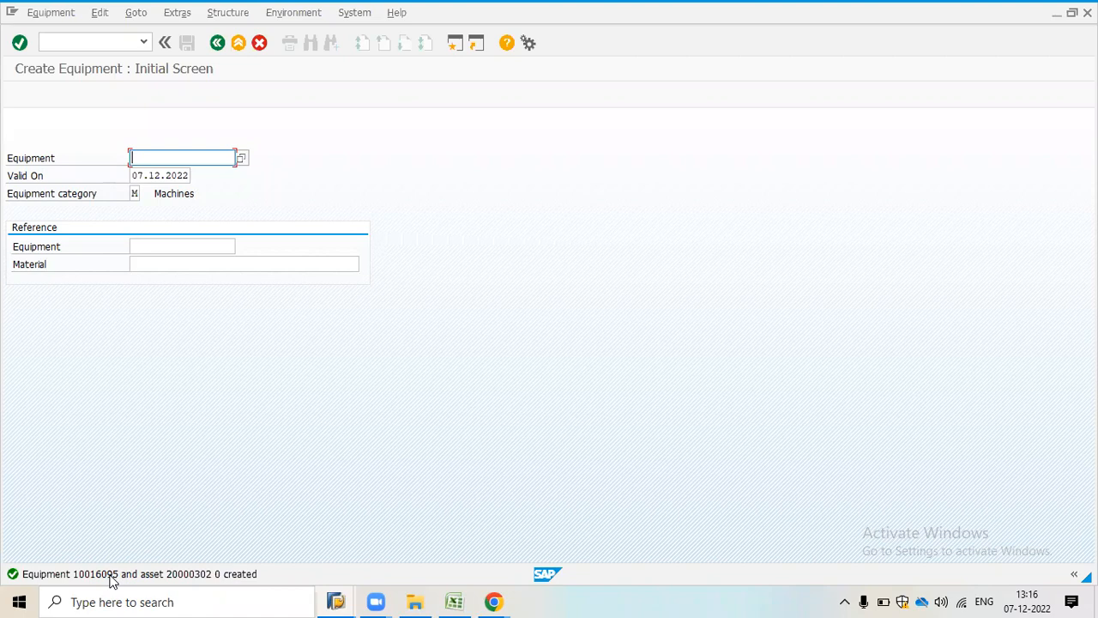
# Leave equipment creation and start a new work center with transaction IR01 for plant 1710.
pyautogui.click(217, 44)
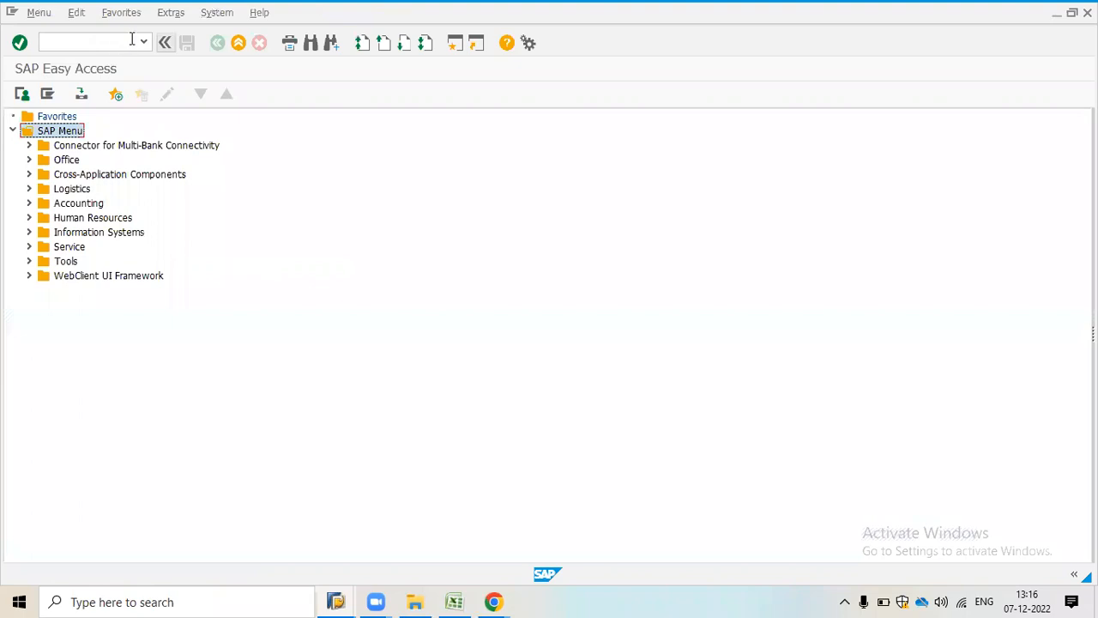
pyautogui.click(133, 39)
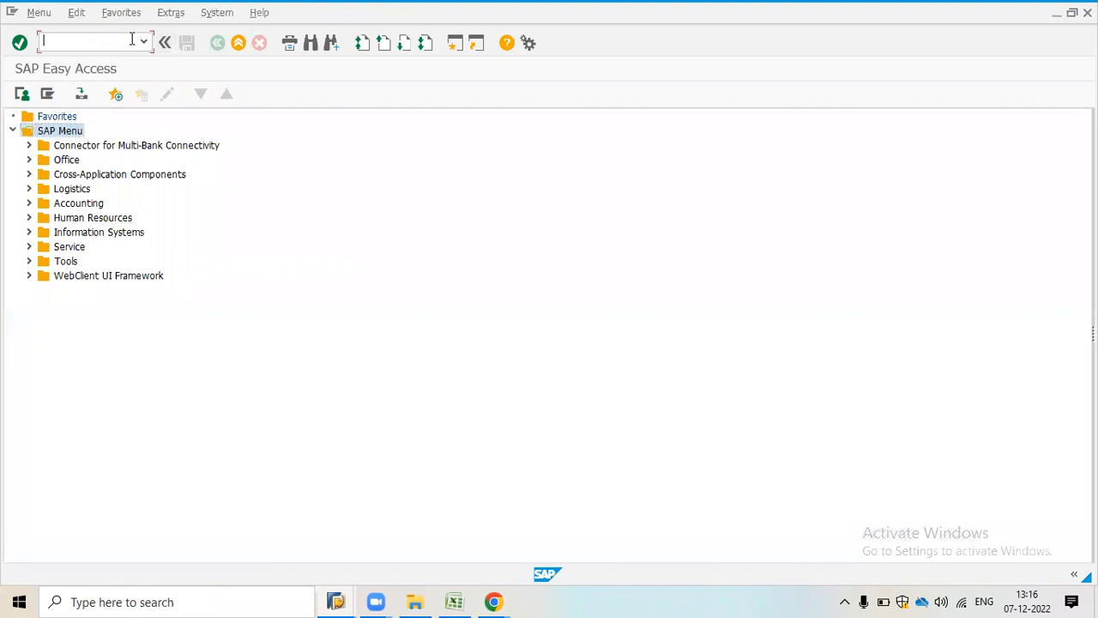
pyautogui.write('I')
pyautogui.write('R01')
pyautogui.press('Return')
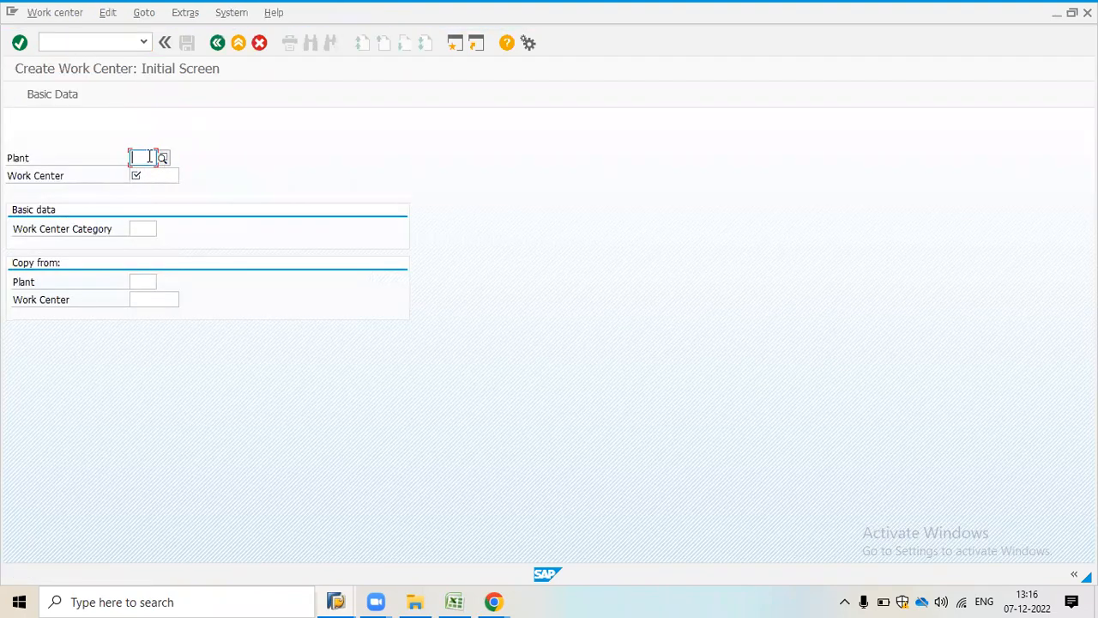
pyautogui.write('1710')
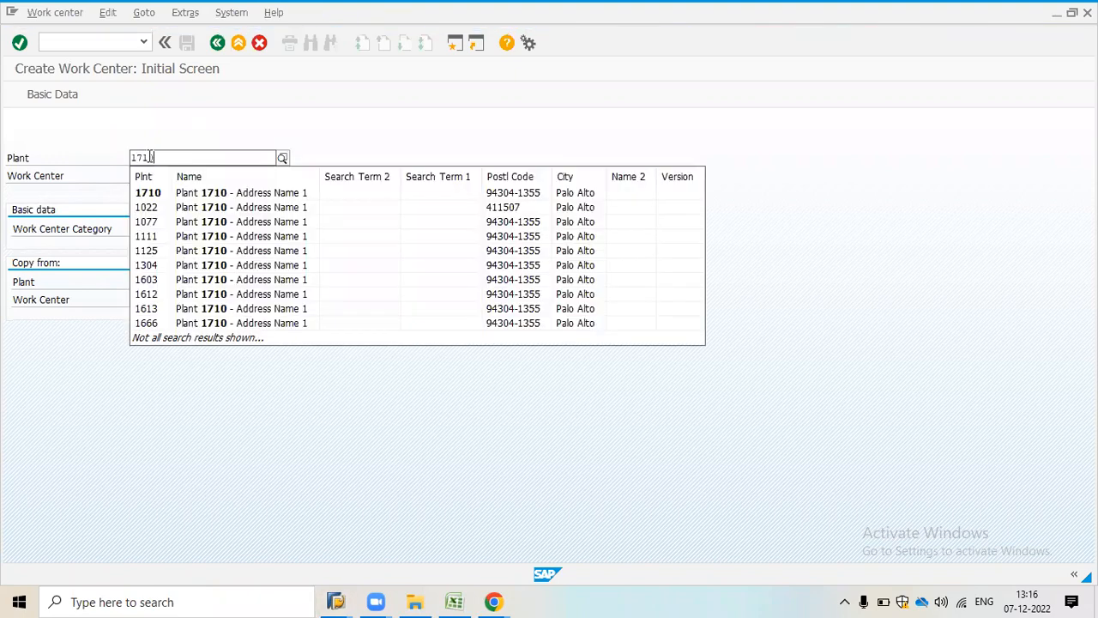
# Enter plant 1710 and MECHWRK as the name of the new work center.
pyautogui.click(147, 192)
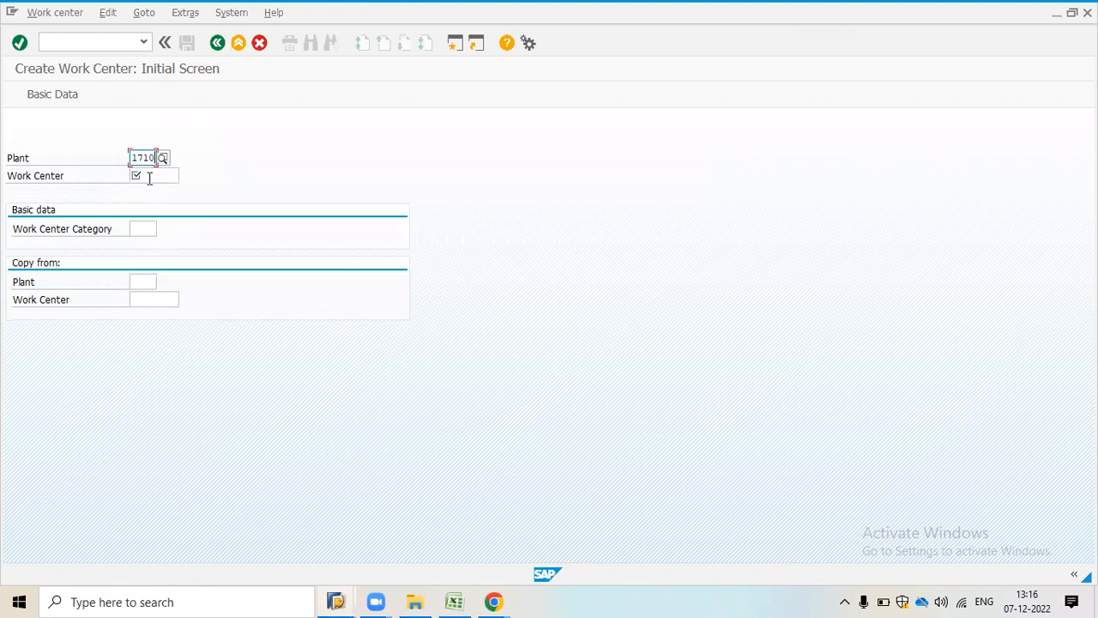
pyautogui.click(149, 177)
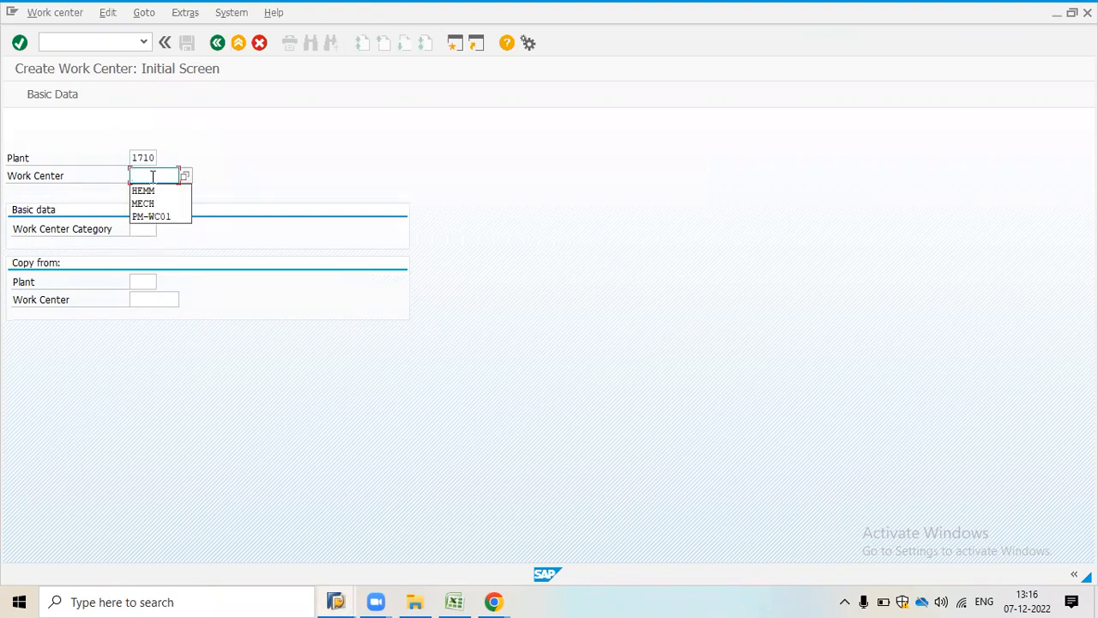
pyautogui.write('MEC')
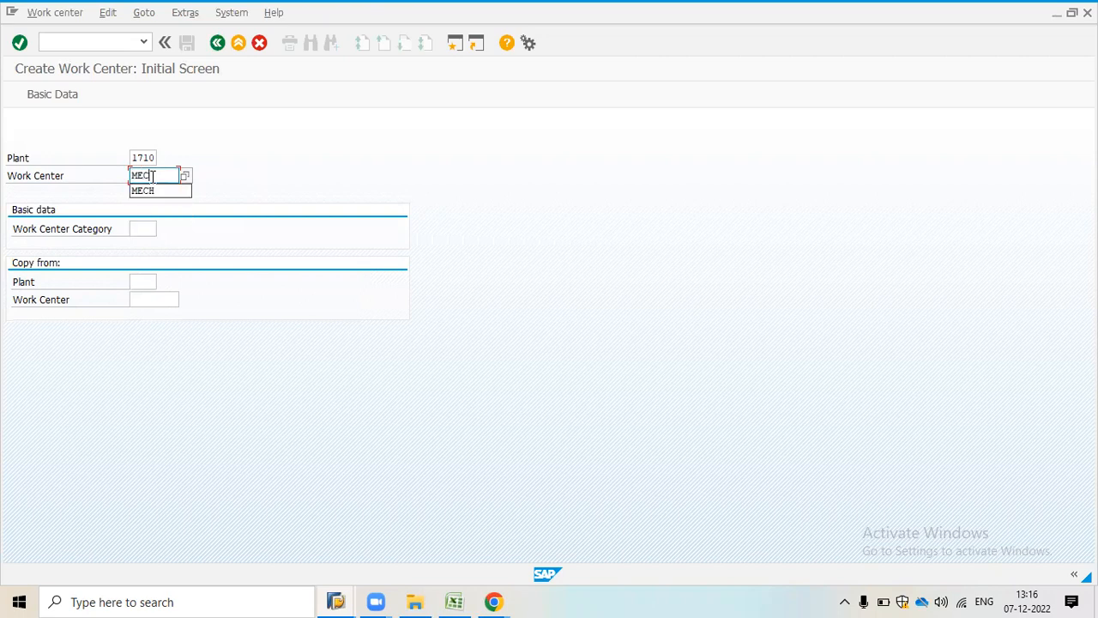
pyautogui.write('HW')
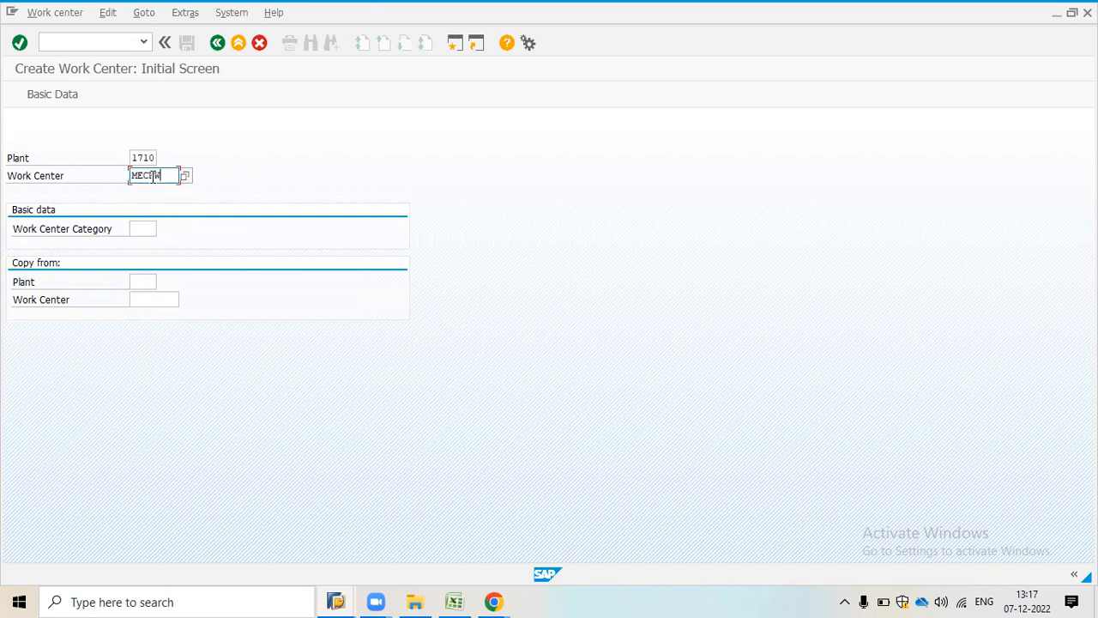
pyautogui.write('RK')
pyautogui.press('BackSpace')
pyautogui.write('H')
pyautogui.press('Tab')
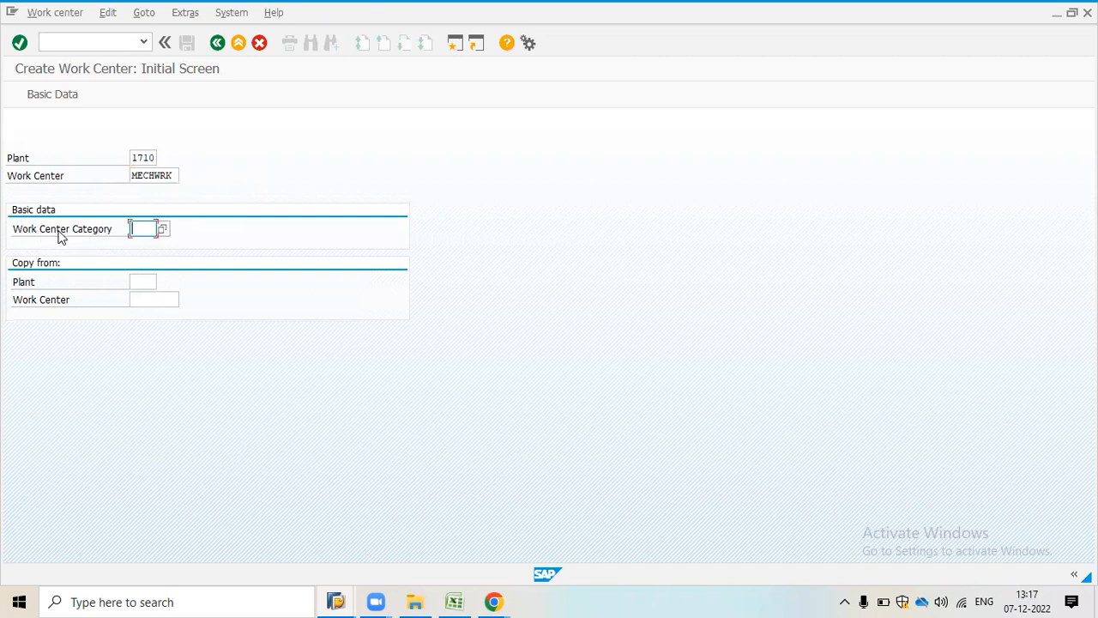
# Assign work center category 0005 (Plant Maintenance) and proceed to the work center's basic data.
pyautogui.click(163, 230)
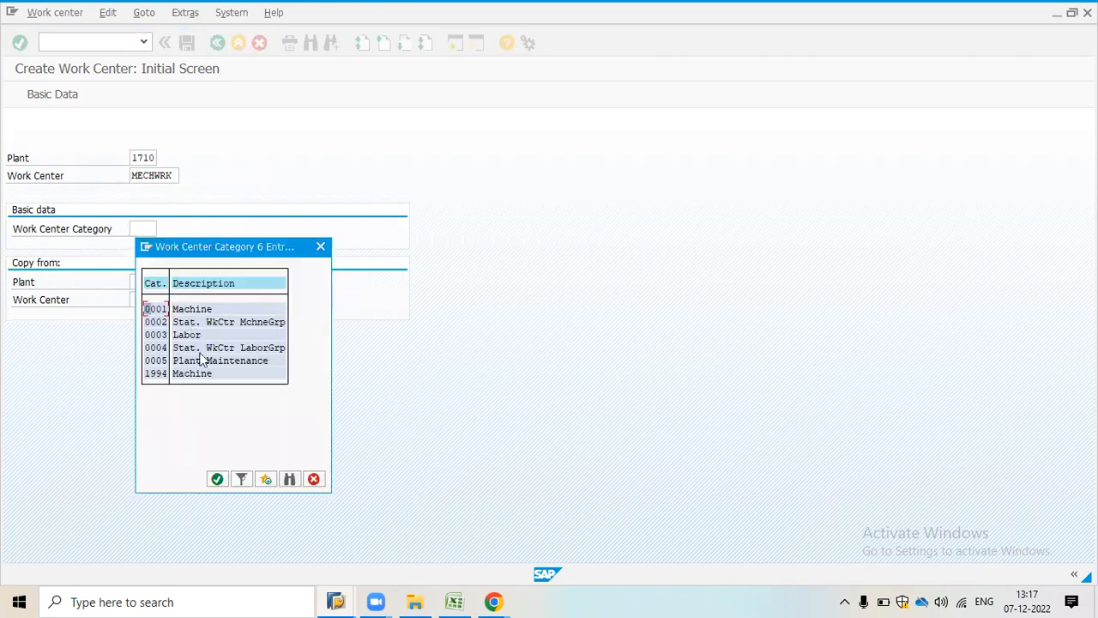
pyautogui.click(196, 350)
pyautogui.doubleClick(205, 362)
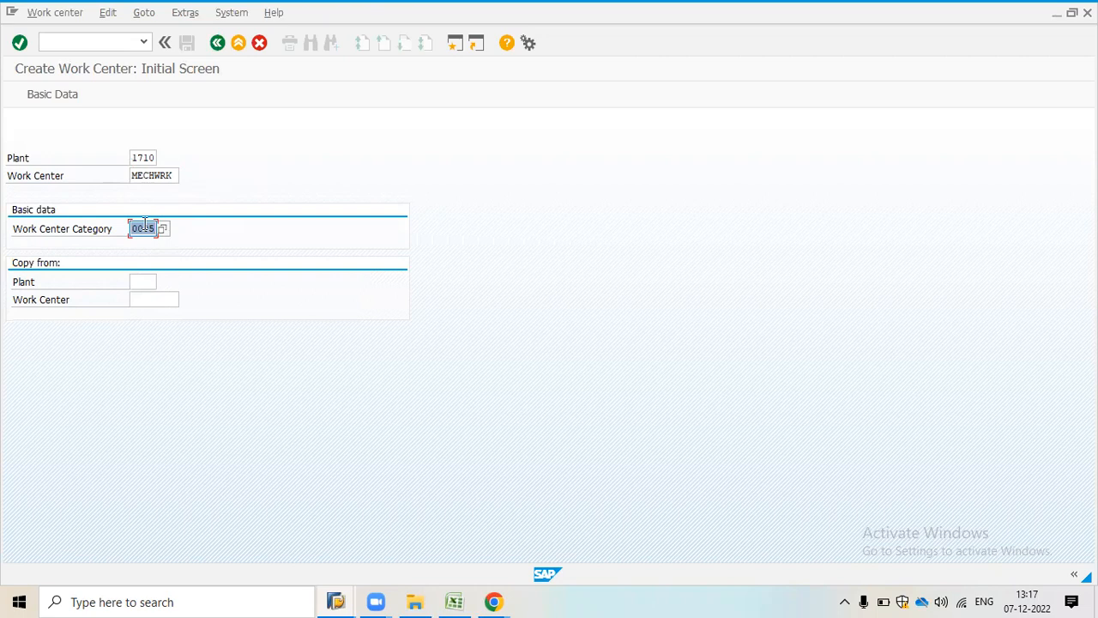
pyautogui.click(150, 156)
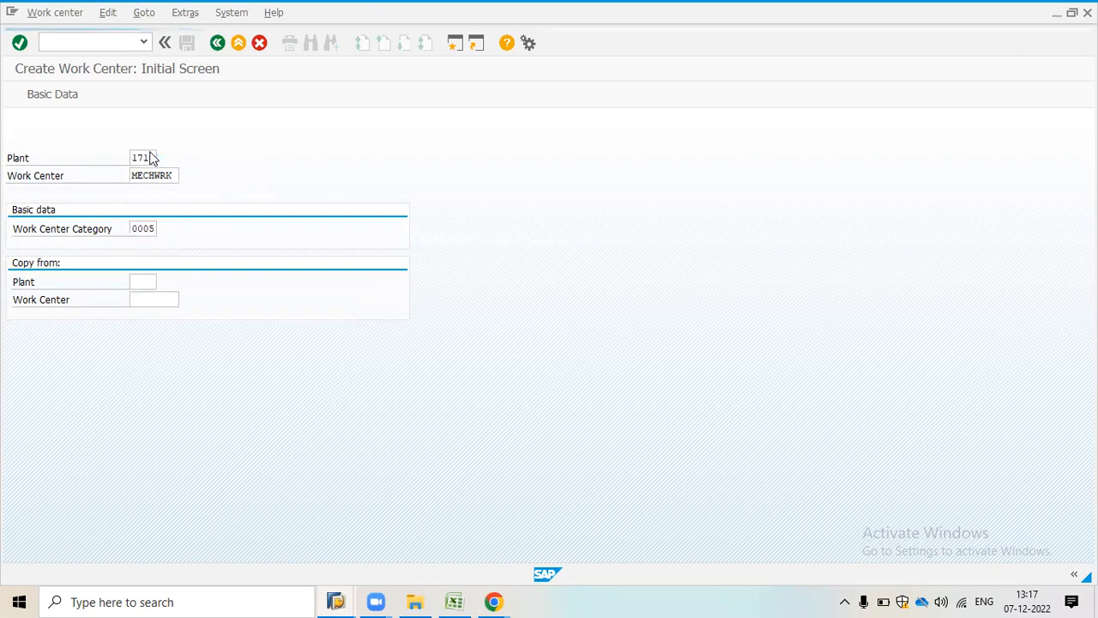
pyautogui.press('Return')
# Describe the work center as MECHNICAL WORK CENTER and assign YMM (Plant Maintenance Mech Supervisor) as person responsible.
pyautogui.write('ME')
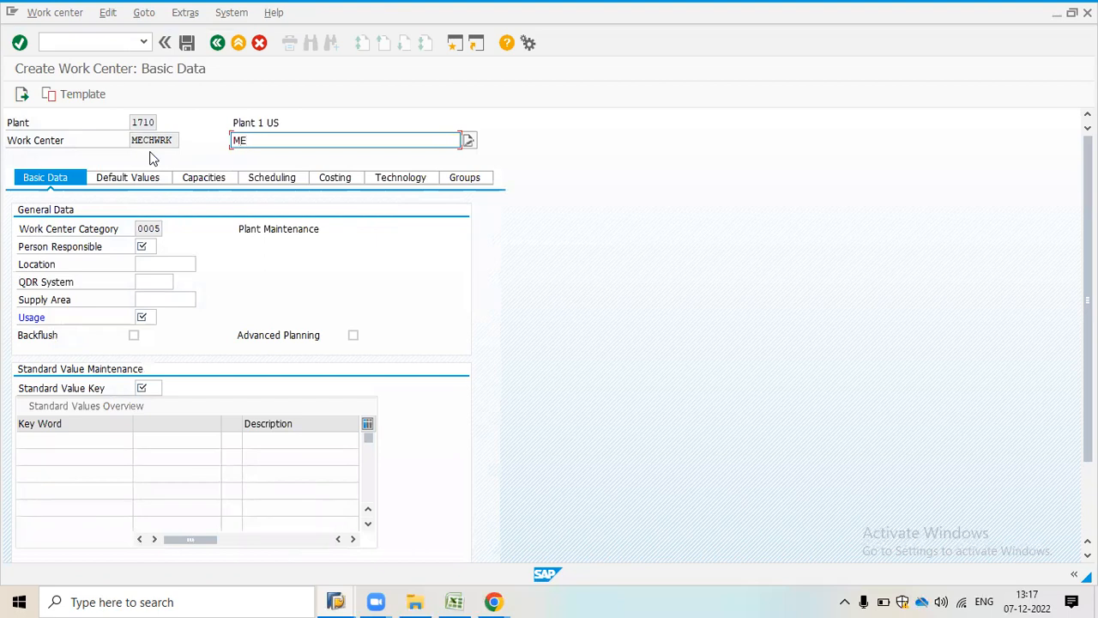
pyautogui.write('CCHNICAL WORK CENTER')
pyautogui.click(146, 246)
pyautogui.click(163, 248)
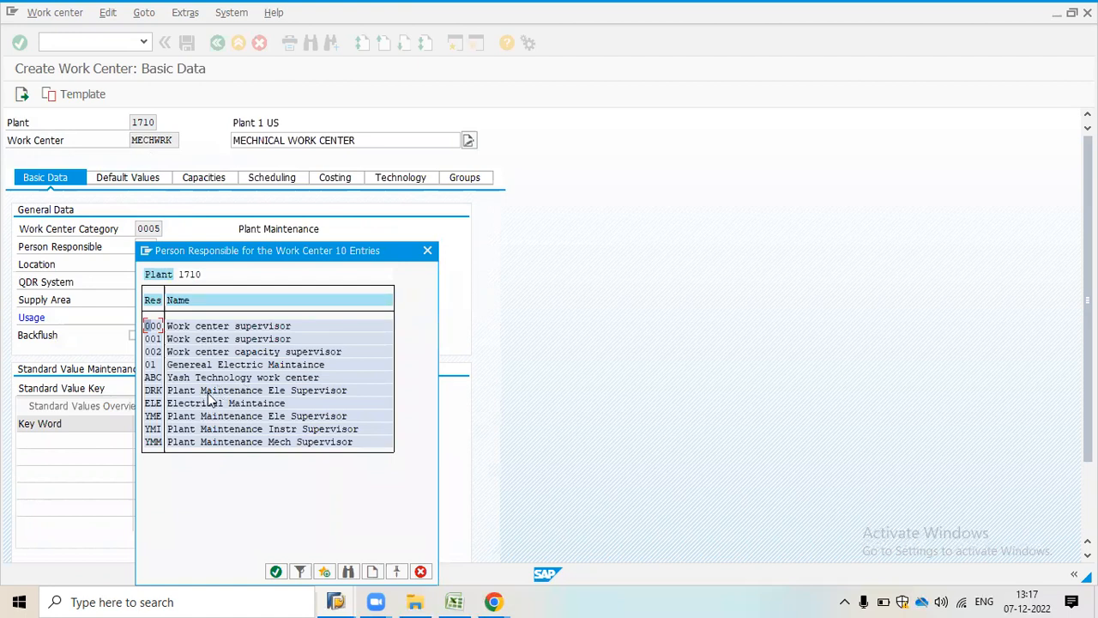
pyautogui.doubleClick(219, 326)
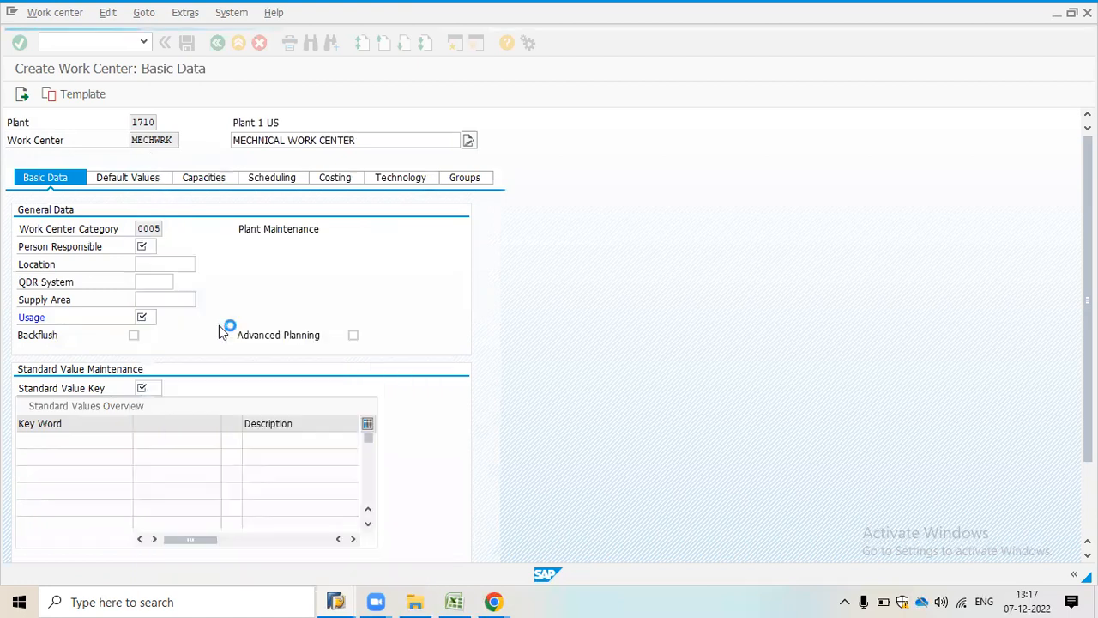
pyautogui.click(162, 246)
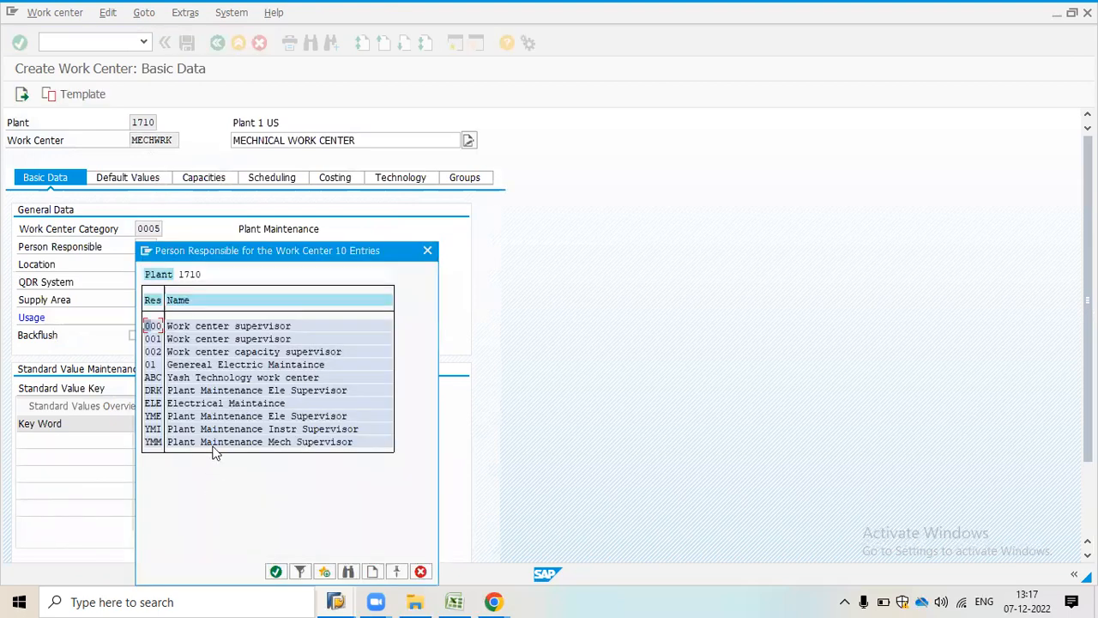
pyautogui.doubleClick(215, 442)
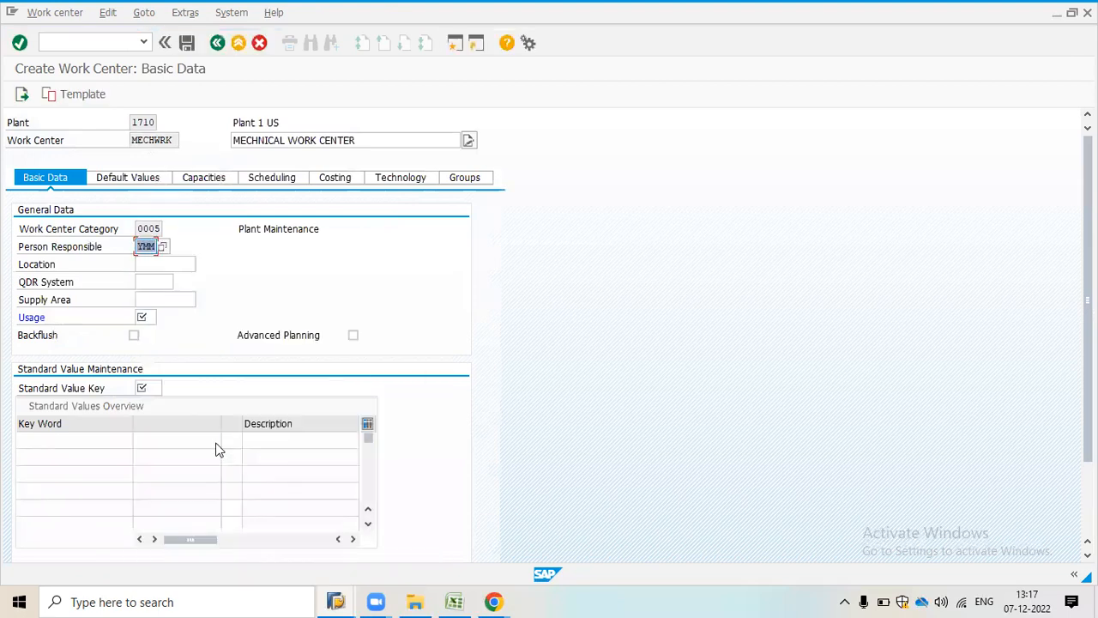
# Set the location to YB_1701 (Compressor # 1) and the task list usage to 004 (Only maintenance task lists).
pyautogui.press('Tab')
pyautogui.click(203, 265)
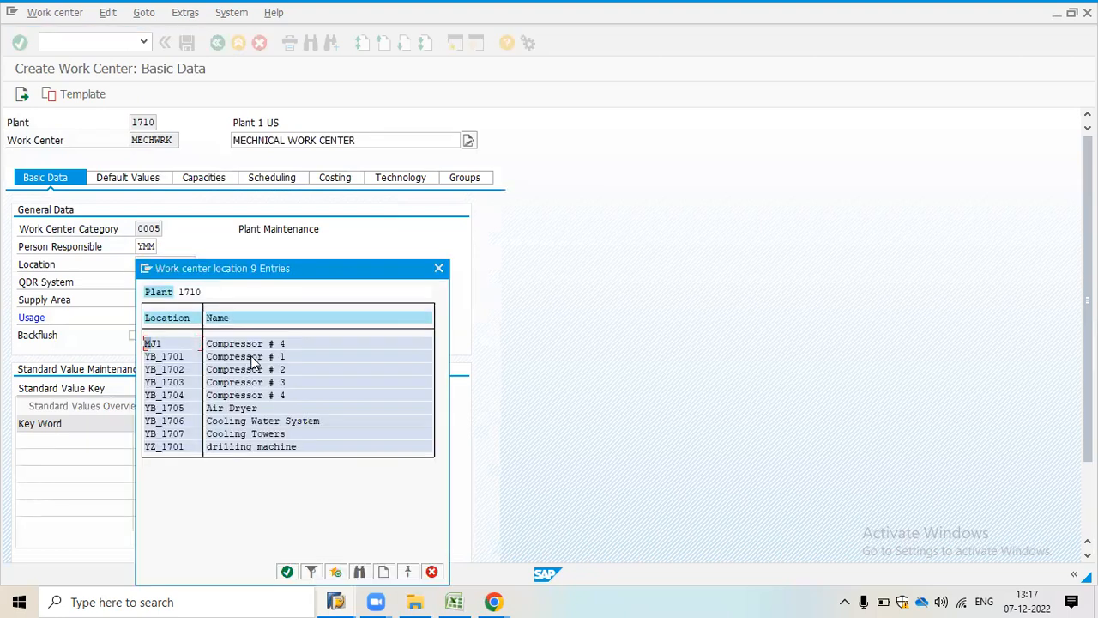
pyautogui.doubleClick(254, 358)
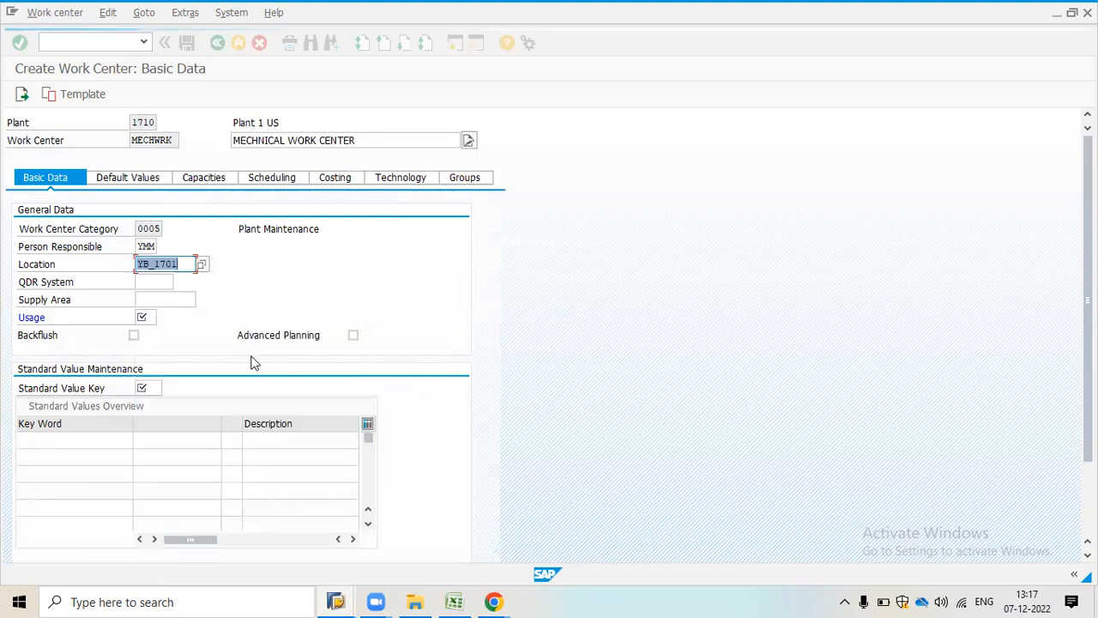
pyautogui.click(164, 299)
pyautogui.click(162, 320)
pyautogui.click(164, 319)
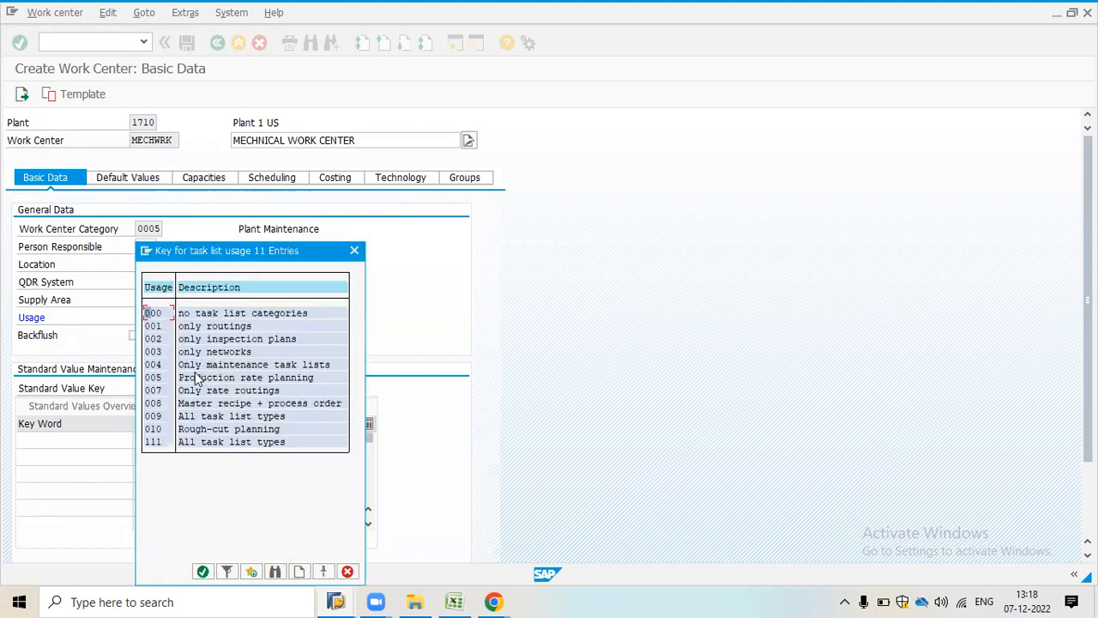
pyautogui.doubleClick(206, 367)
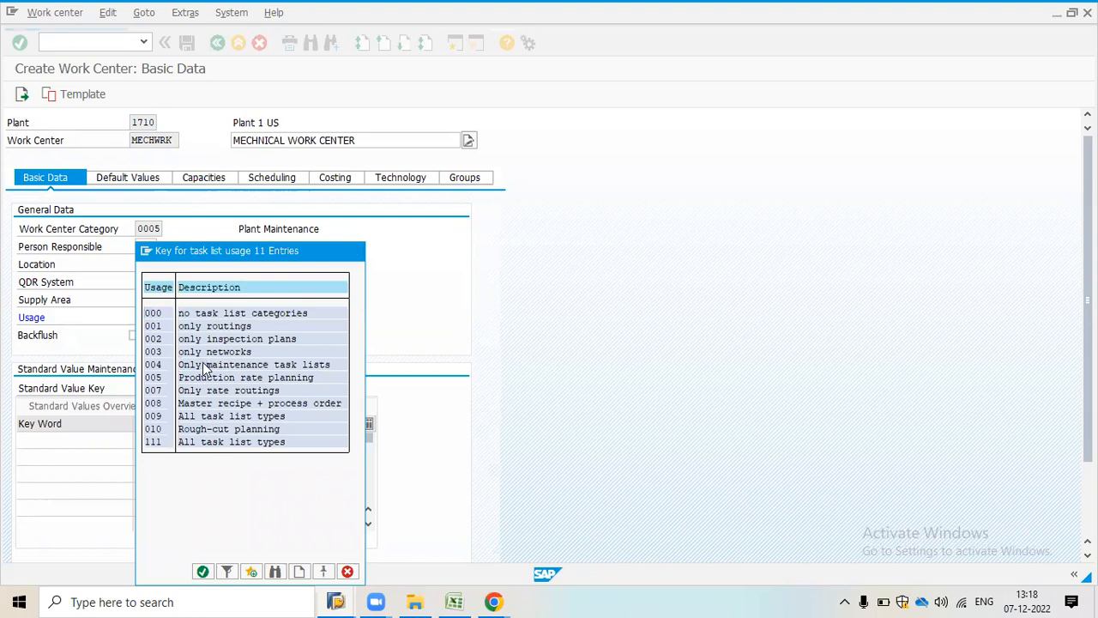
# Set the standard value key to SAP0 (No standard values) and validate the basic data.
pyautogui.click(159, 386)
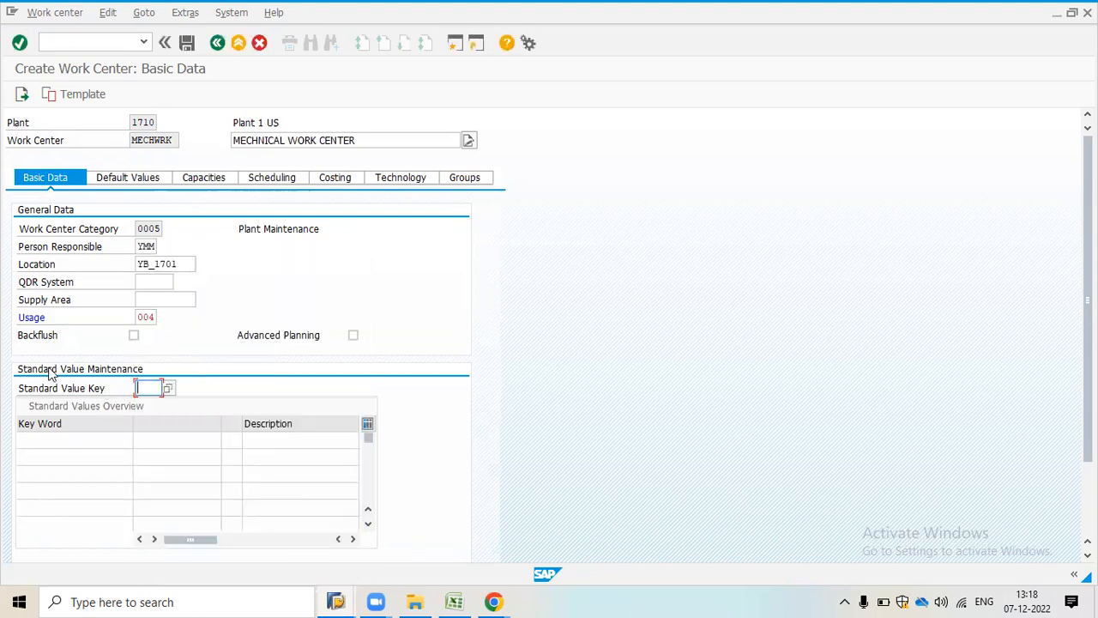
pyautogui.click(165, 388)
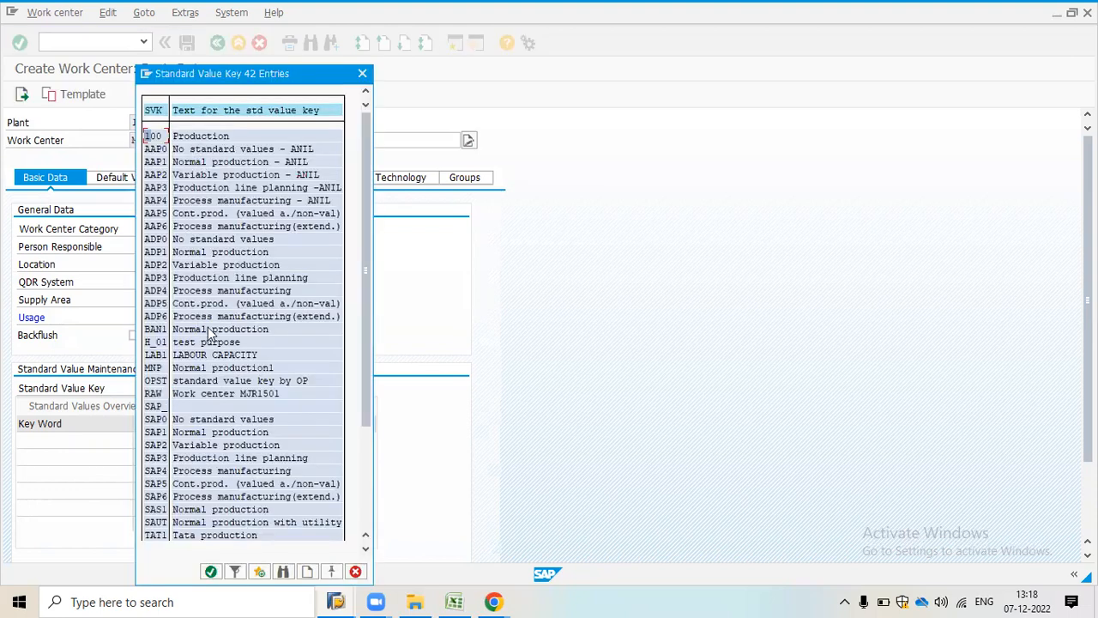
pyautogui.doubleClick(207, 418)
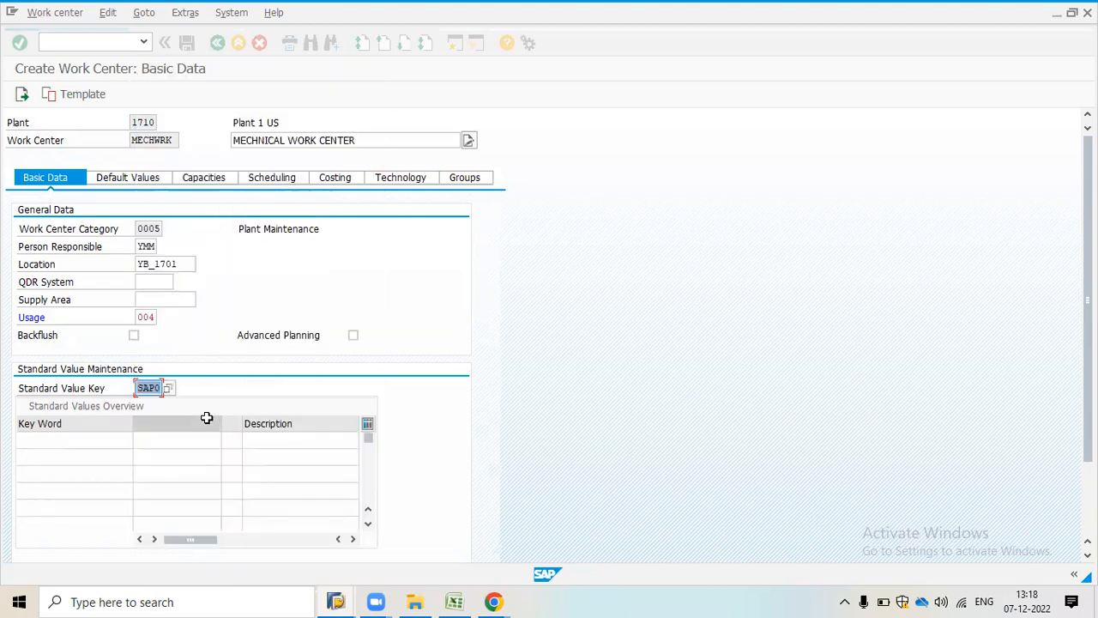
pyautogui.press('Return')
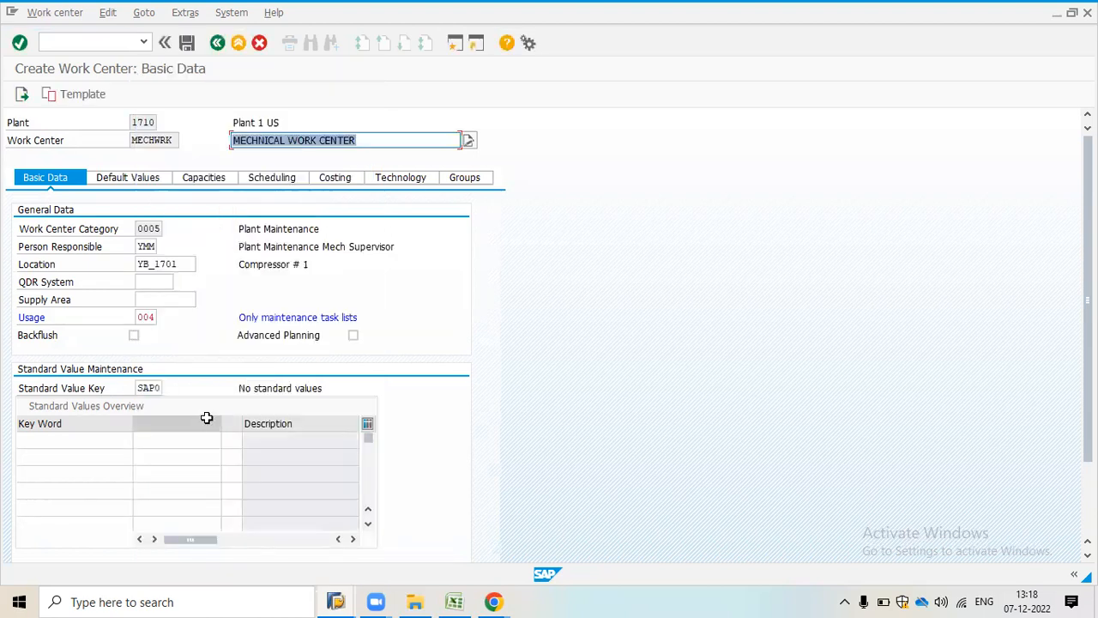
# Set the default control key for operations to PM01 (Plant maintenance - internal).
pyautogui.click(128, 179)
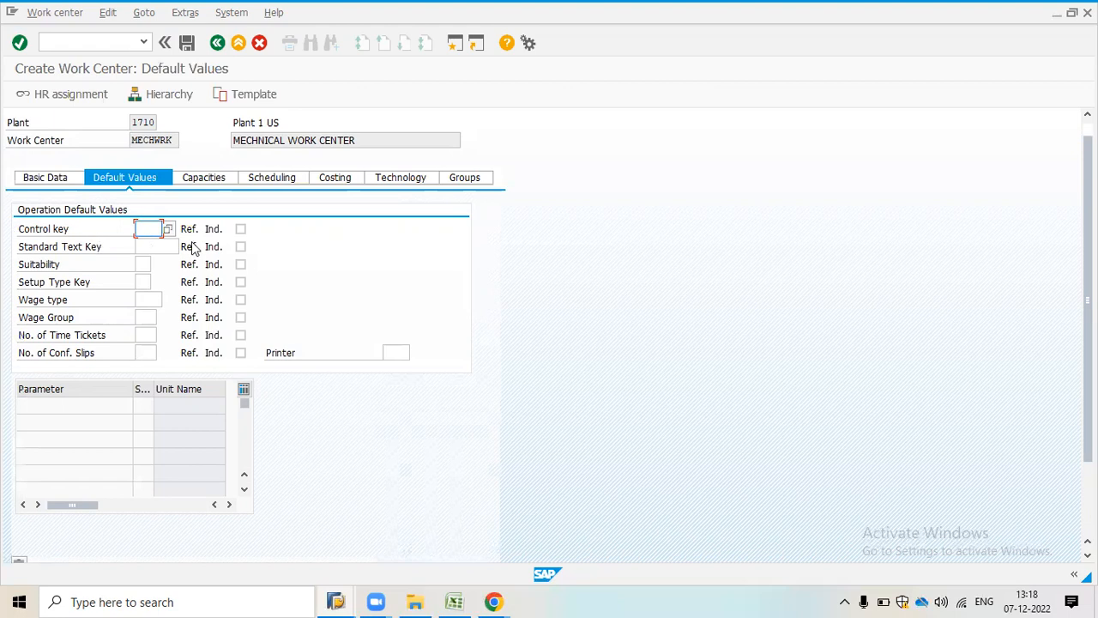
pyautogui.click(169, 229)
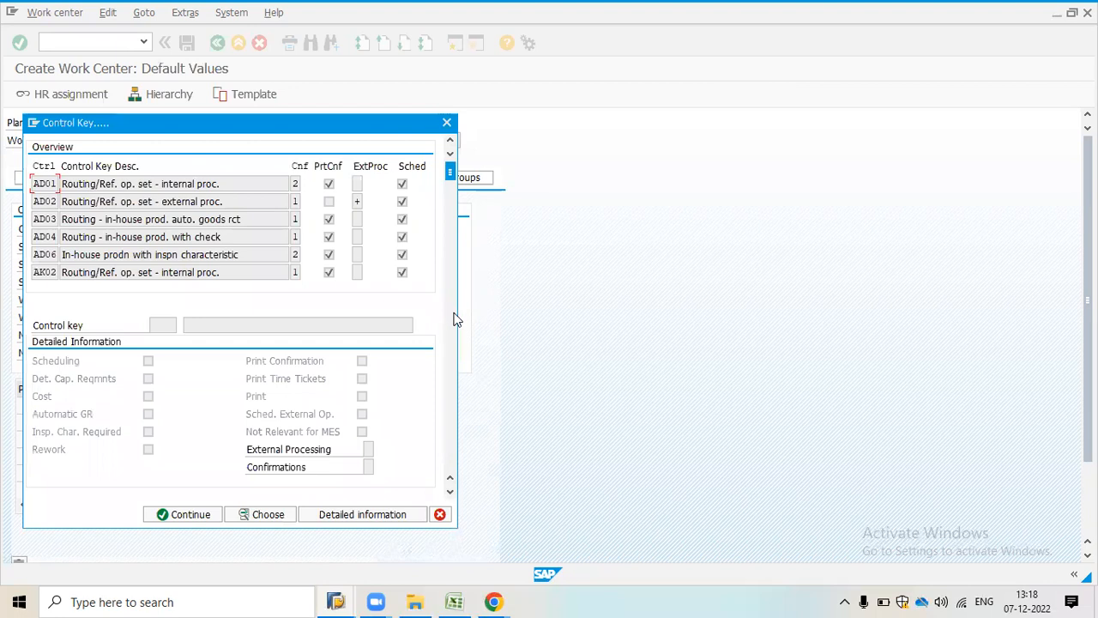
pyautogui.scroll(-2, 457, 319)
pyautogui.scroll(-4, 454, 317)
pyautogui.scroll(-2, 271, 263)
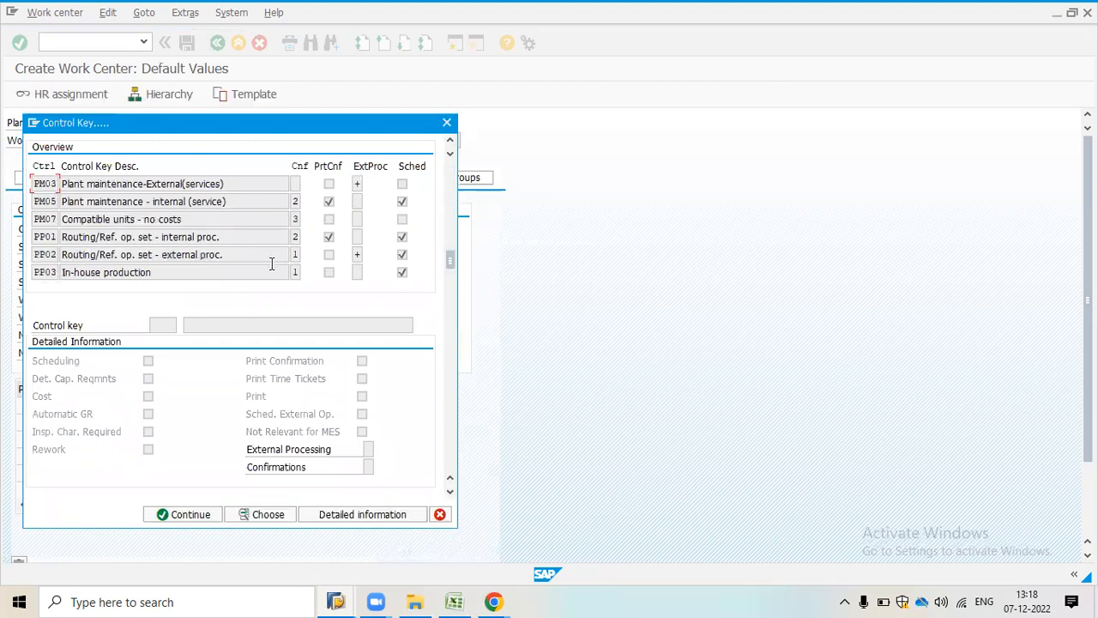
pyautogui.click(451, 144)
pyautogui.click(451, 143)
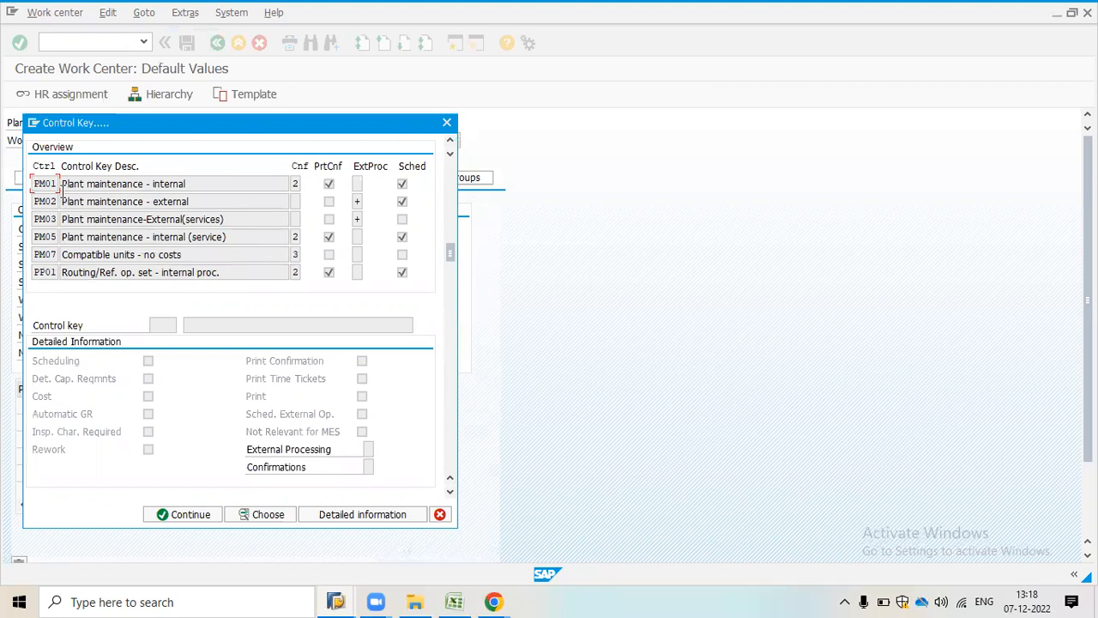
pyautogui.doubleClick(118, 189)
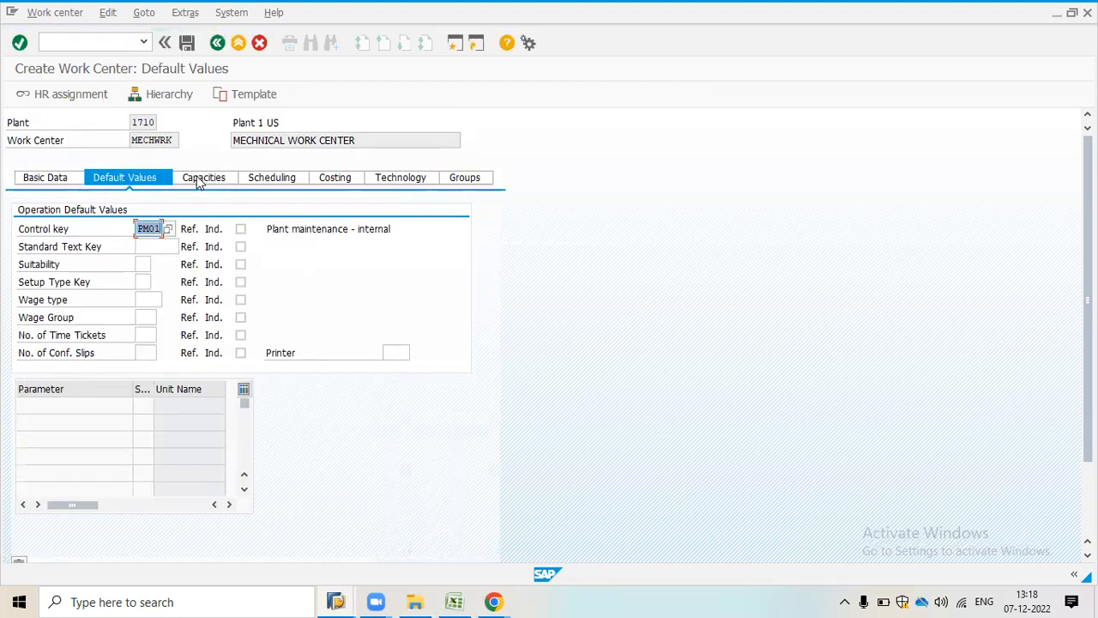
# Add capacity category 001 (Machine) to the work center and open its capacity header.
pyautogui.click(198, 178)
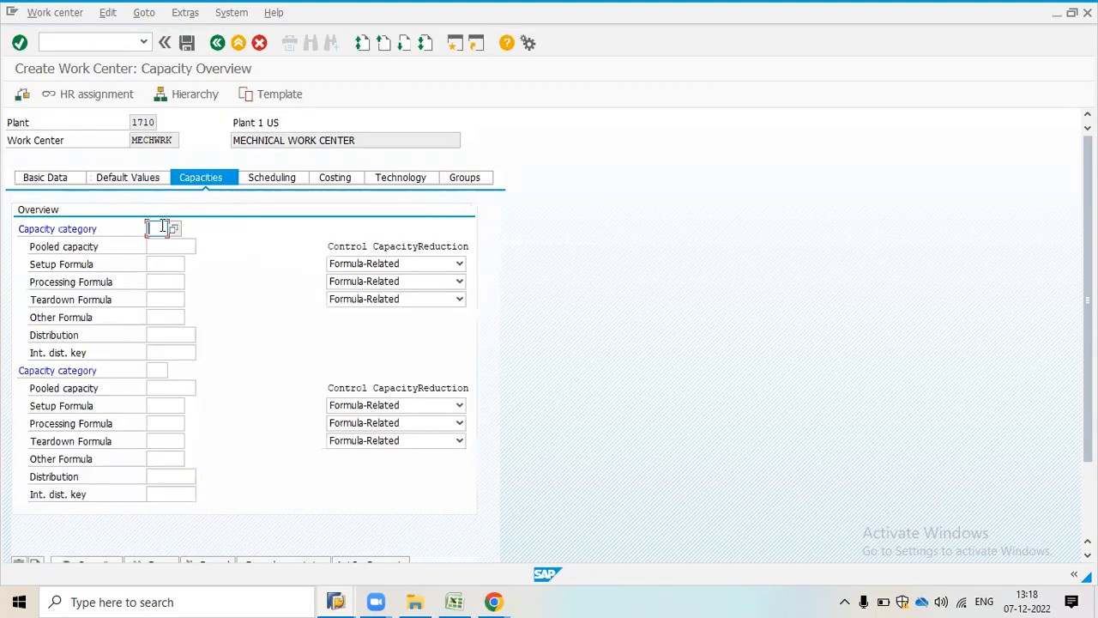
pyautogui.click(173, 233)
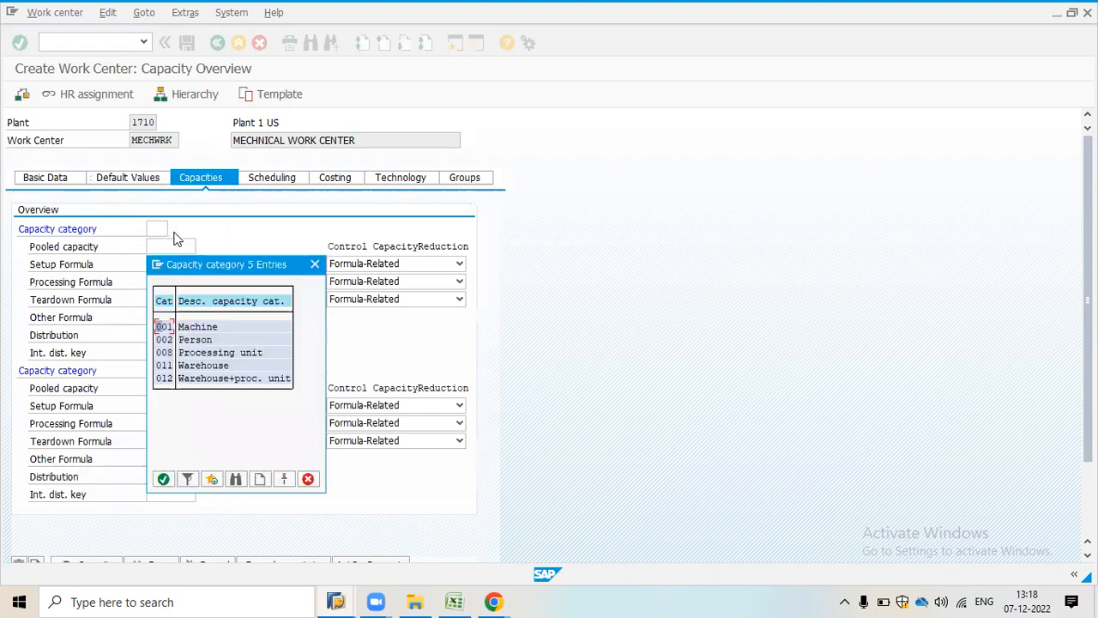
pyautogui.doubleClick(197, 331)
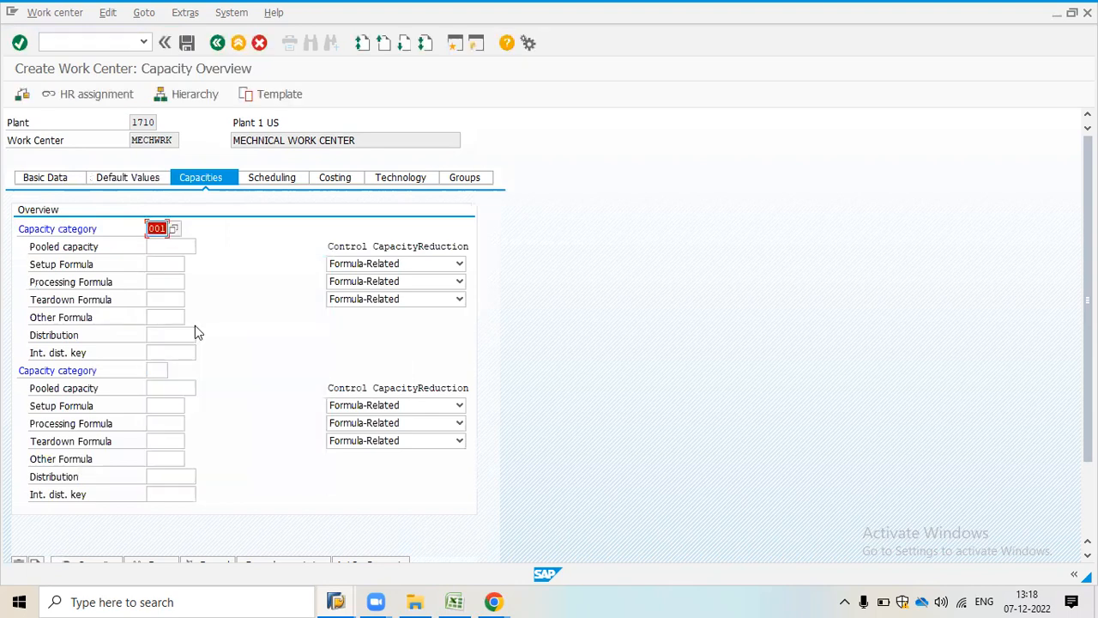
pyautogui.press('Return')
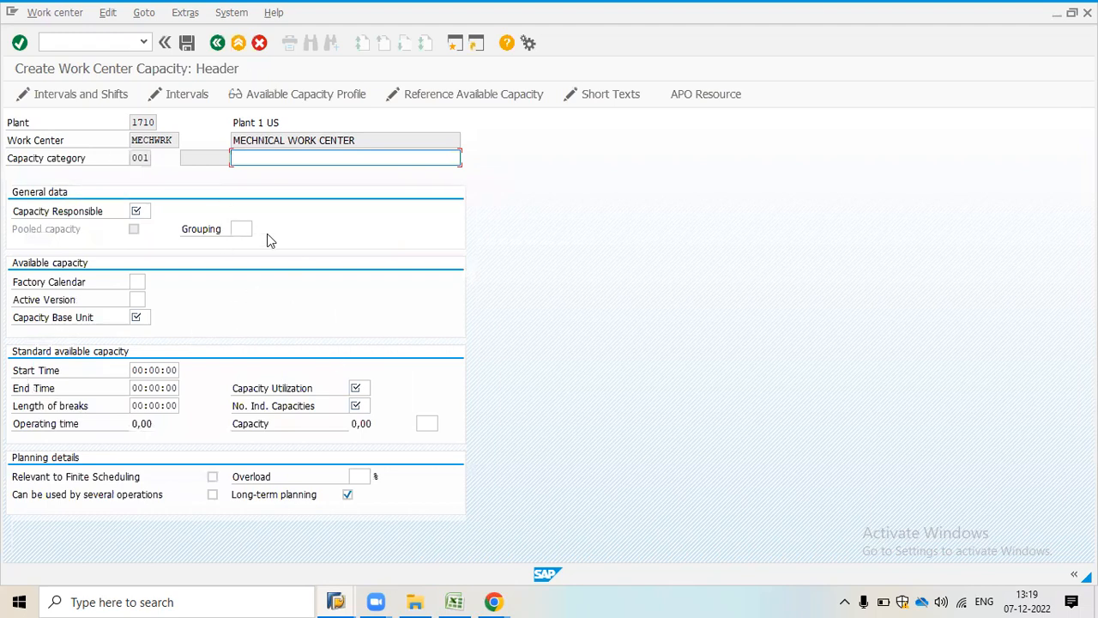
# Set the capacity responsible to planner group A and the factory calendar to IN.
pyautogui.click(142, 210)
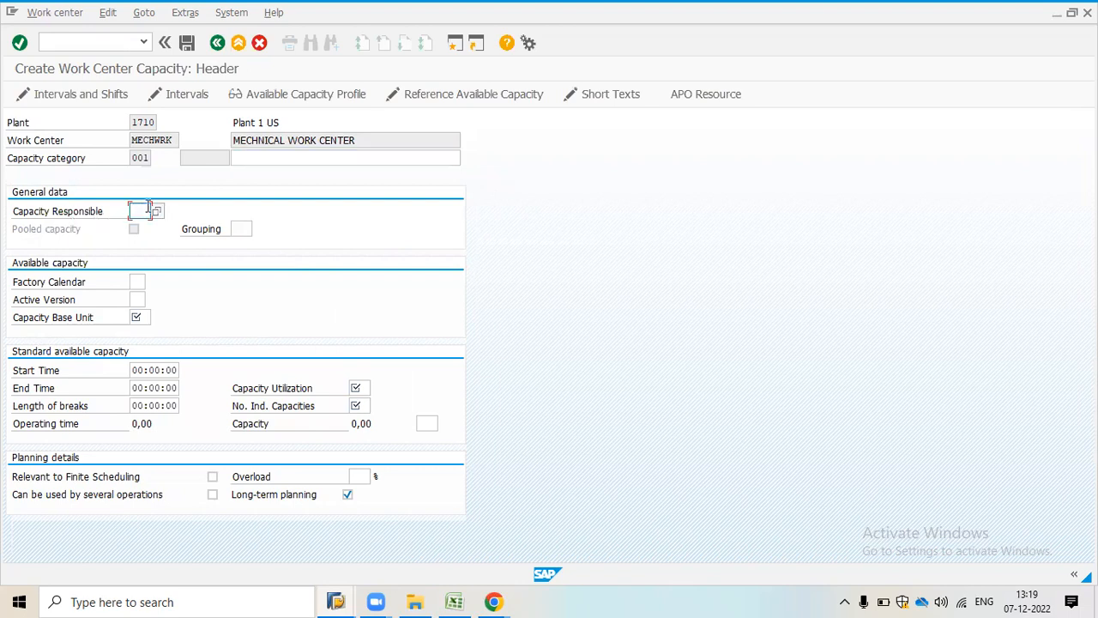
pyautogui.click(156, 211)
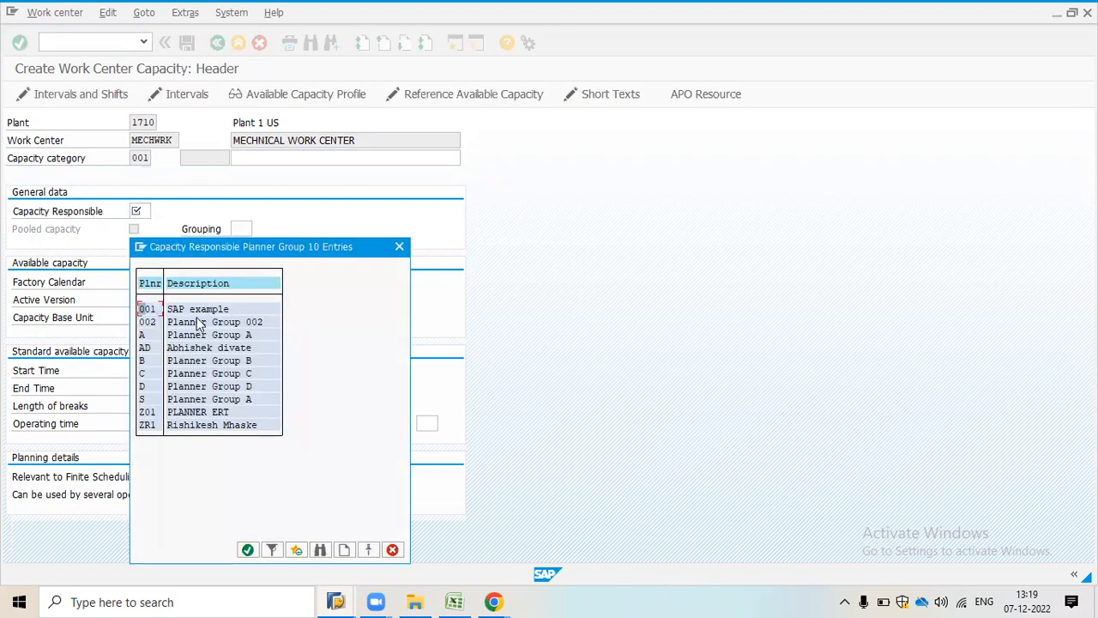
pyautogui.click(199, 312)
pyautogui.doubleClick(212, 336)
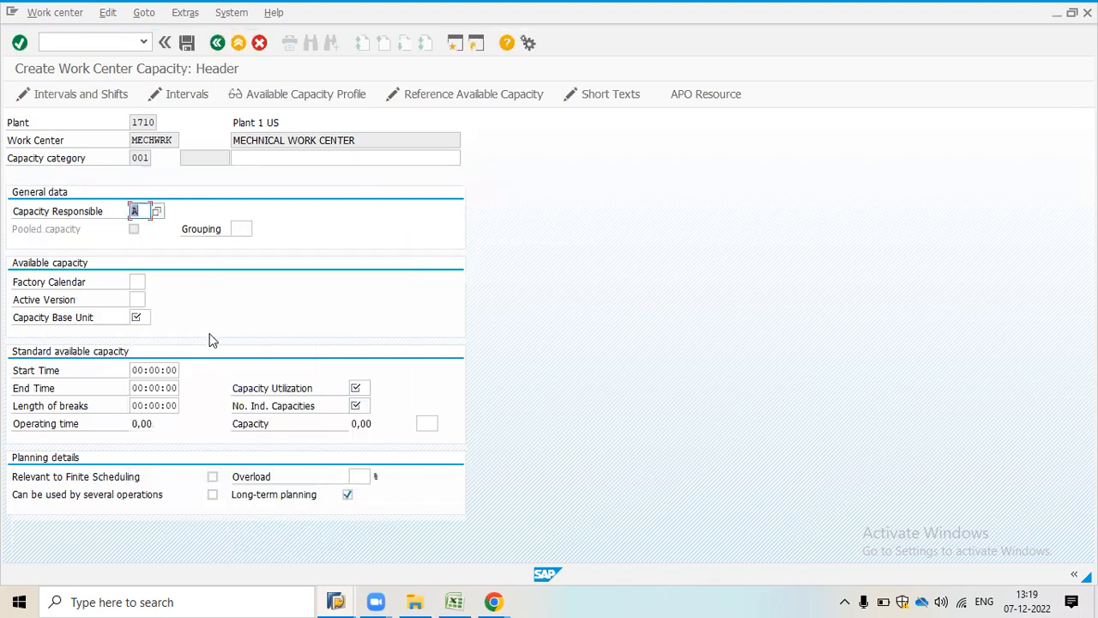
pyautogui.press('Tab')
pyautogui.click(135, 281)
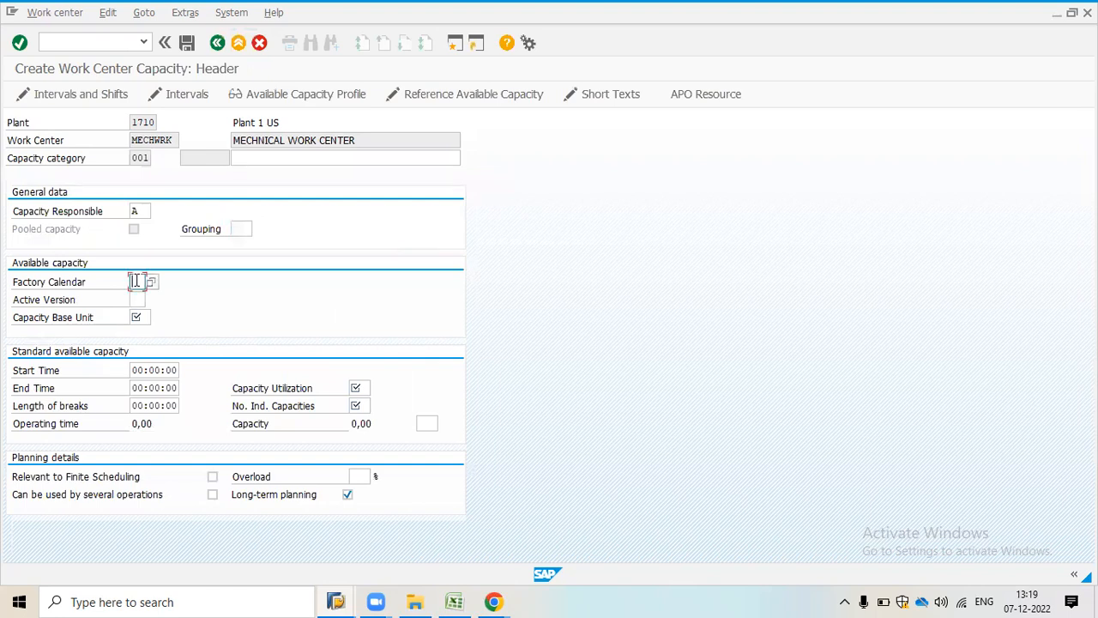
pyautogui.press('Tab')
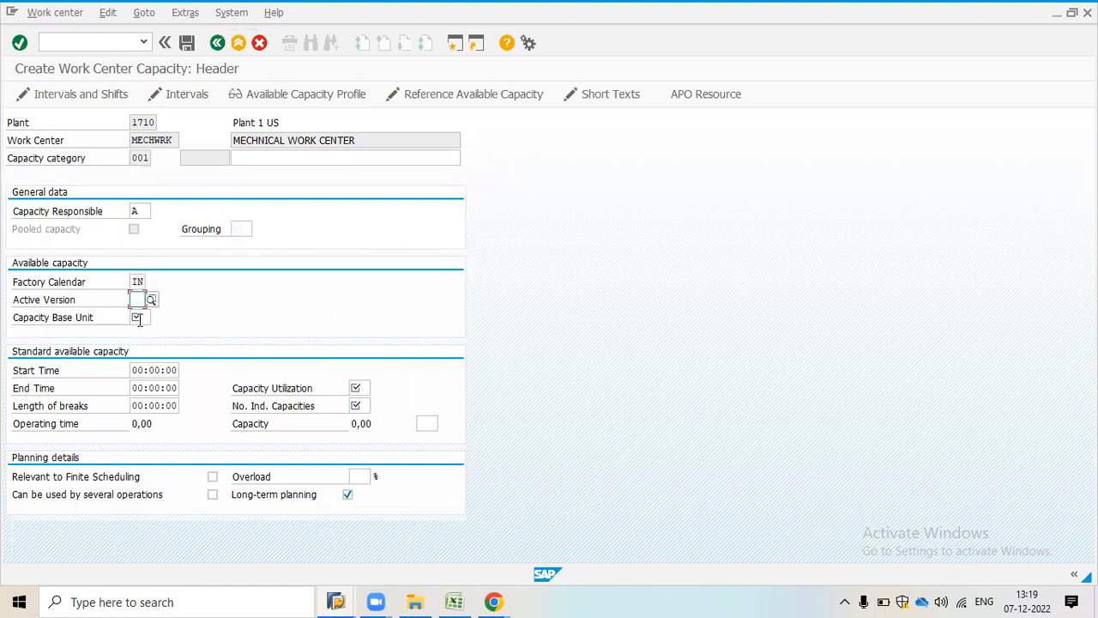
# Set the capacity base unit to H, capacity utilization to 100 and number of individual capacities to 2.
pyautogui.click(137, 318)
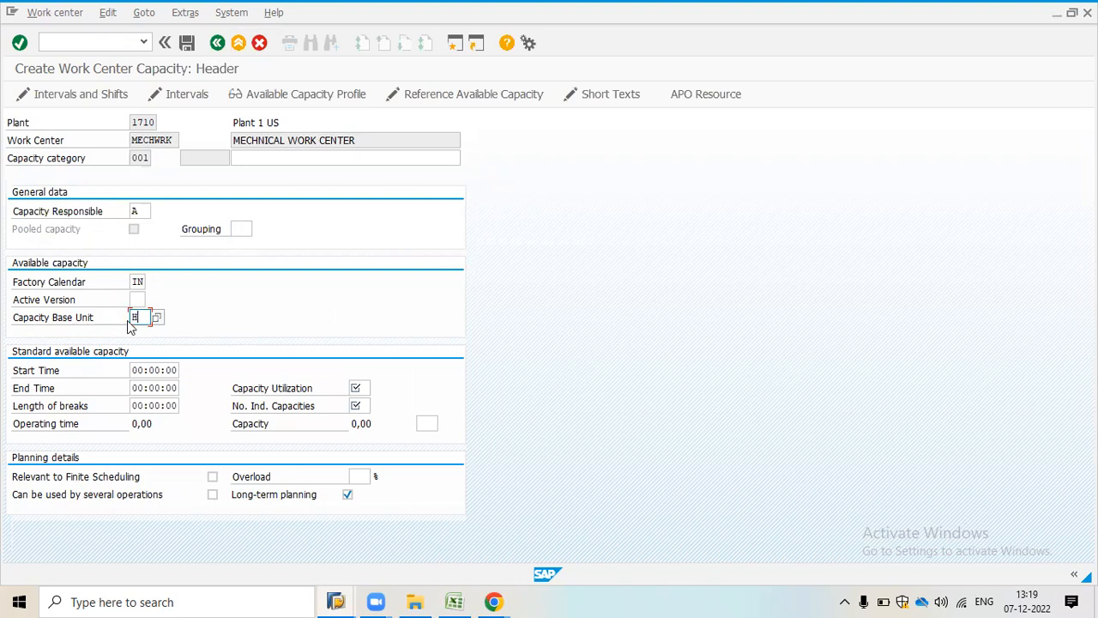
pyautogui.press('Return')
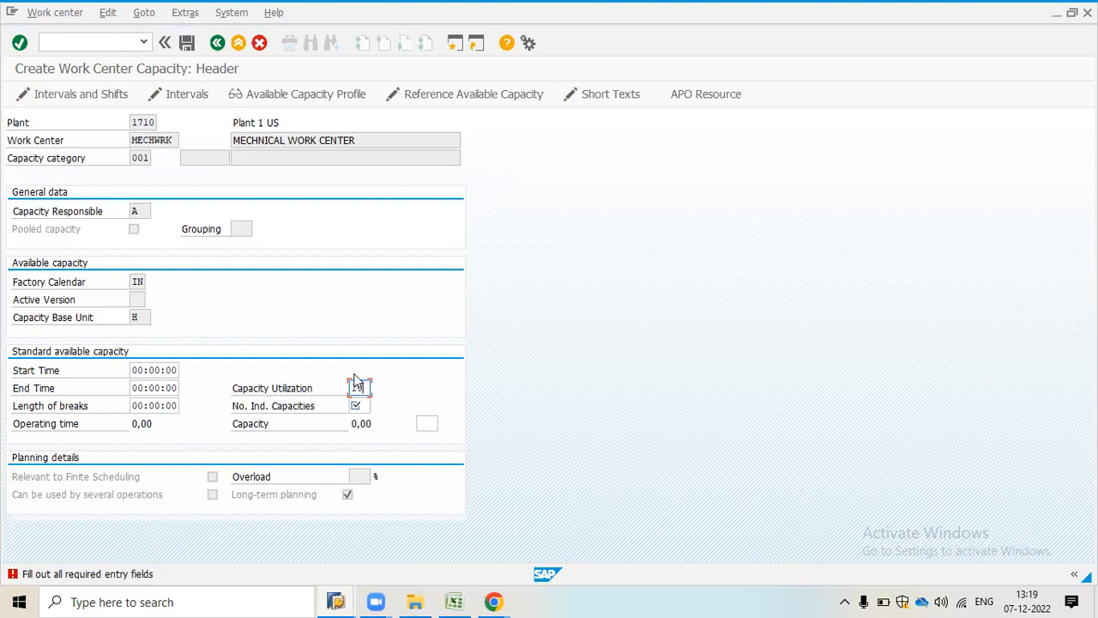
pyautogui.press('Return')
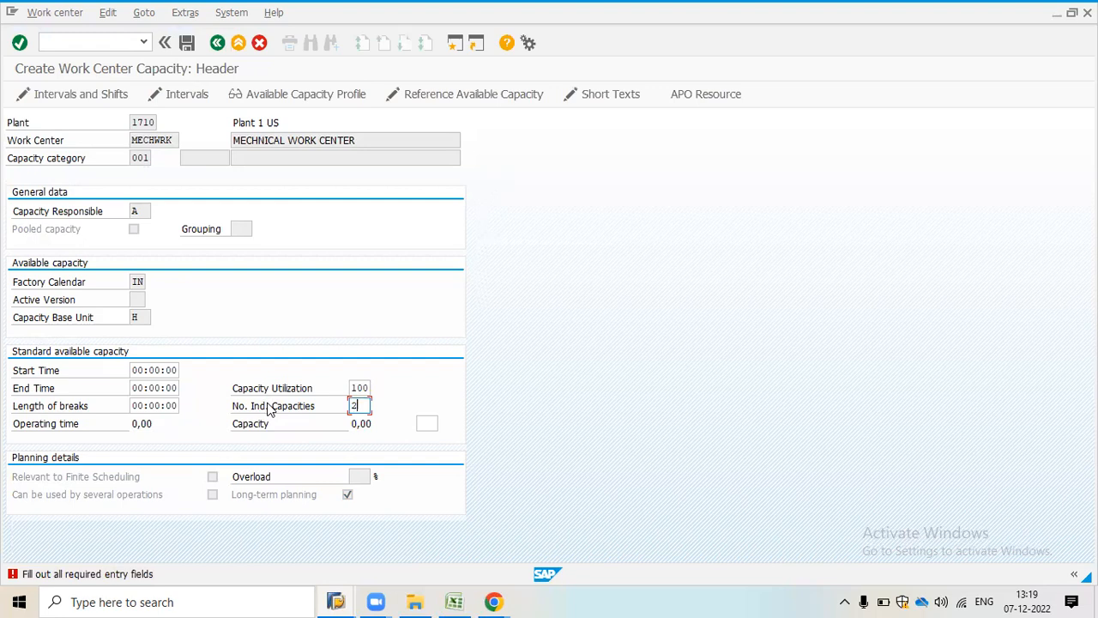
pyautogui.press('Return')
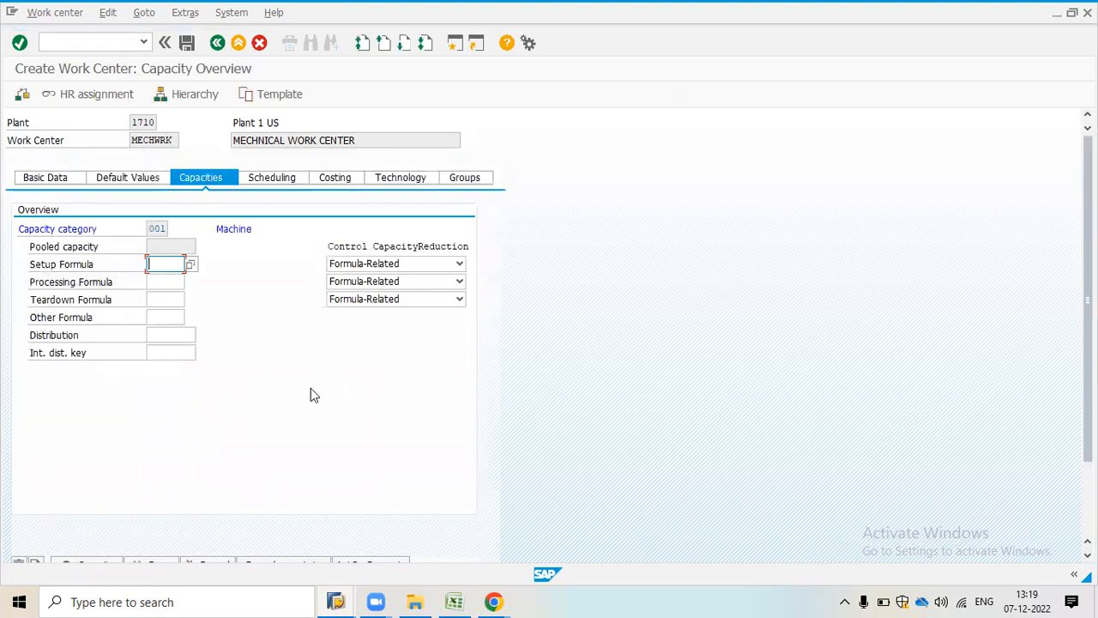
# Reopen the machine capacity header and set the start time to 07:00:00 and the end time to 17:00:00.
pyautogui.doubleClick(156, 229)
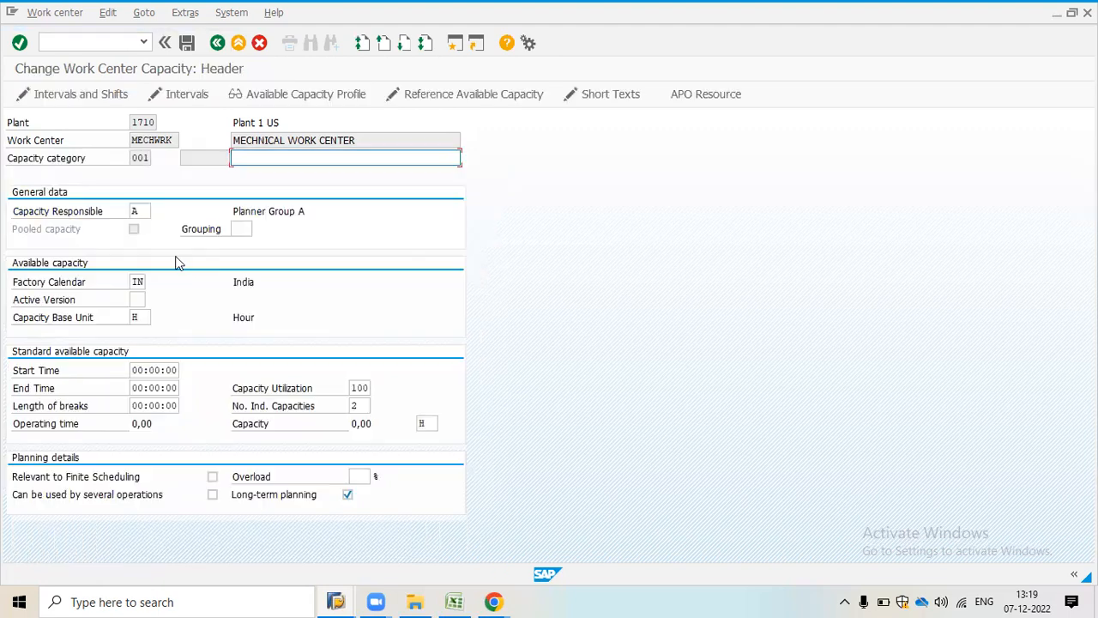
pyautogui.click(144, 370)
pyautogui.write('07')
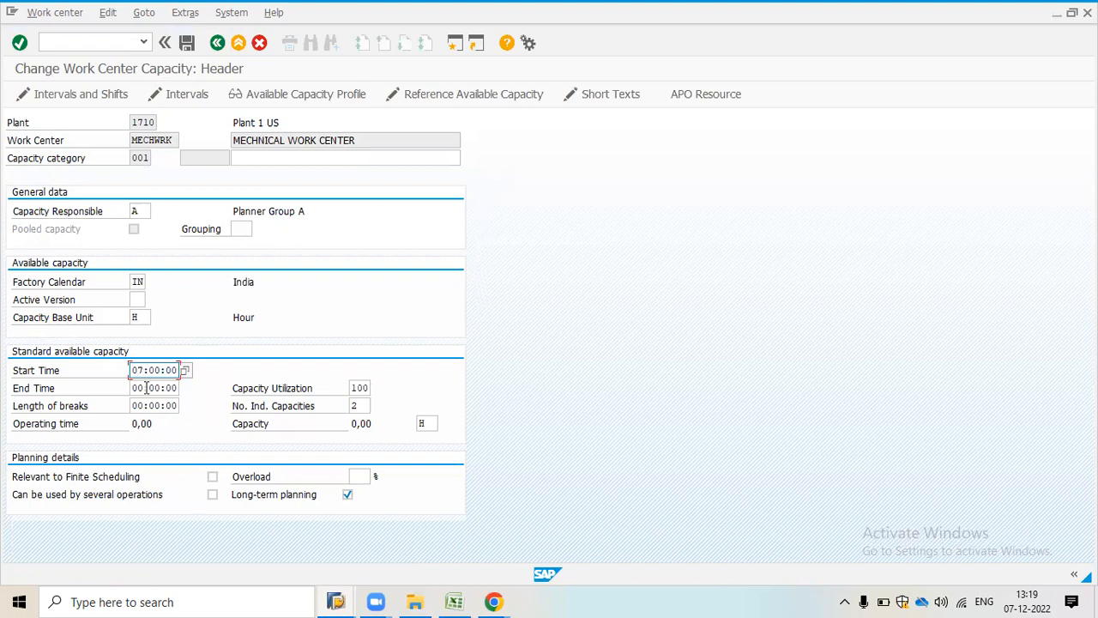
pyautogui.click(143, 388)
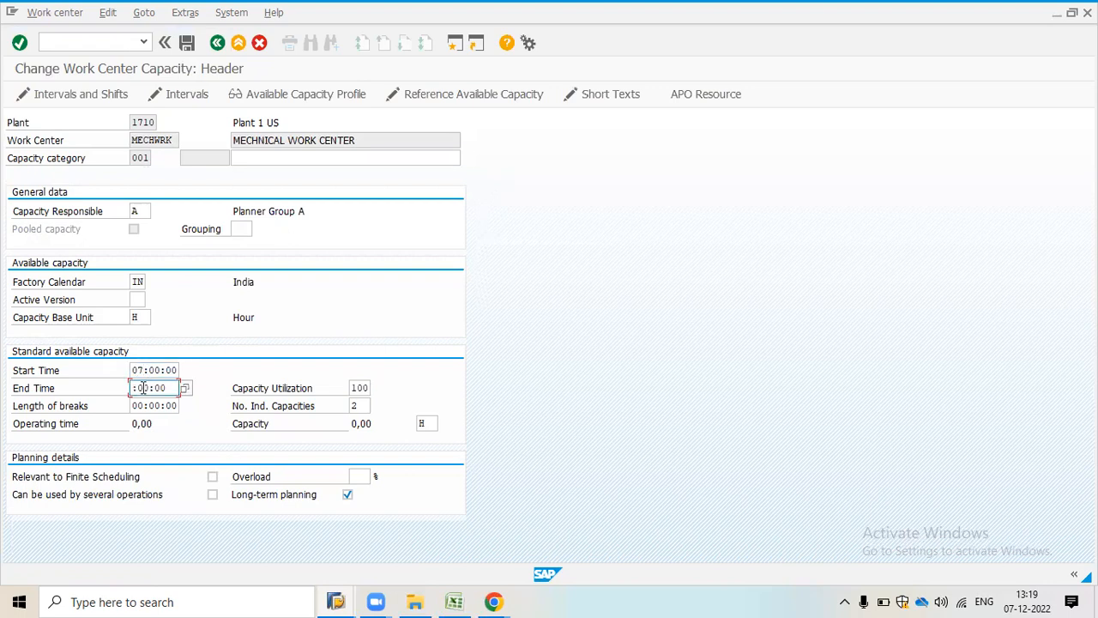
pyautogui.write('17')
pyautogui.press('Return')
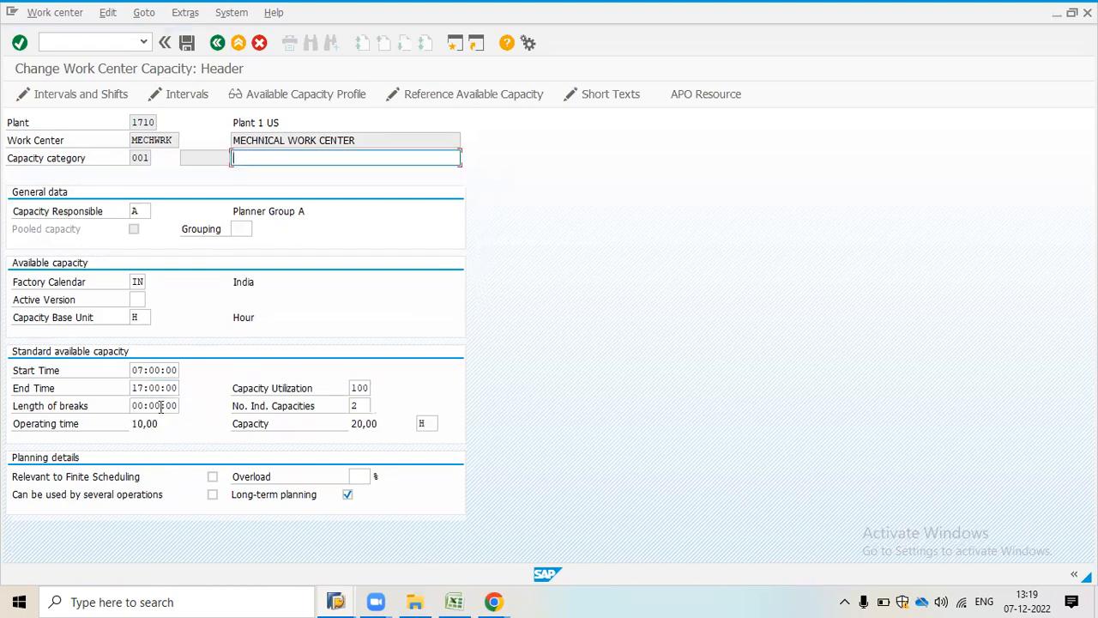
# Change the capacity's start time to 08:00:00 and recalculate the available capacity.
pyautogui.click(142, 370)
pyautogui.press('BackSpace')
pyautogui.write('8')
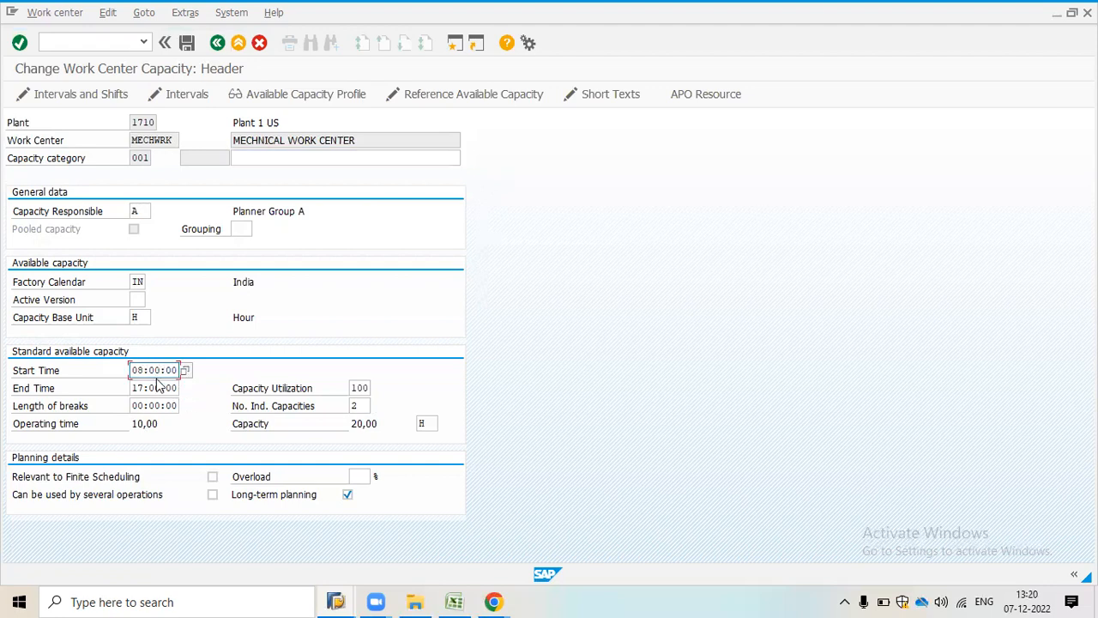
pyautogui.click(155, 388)
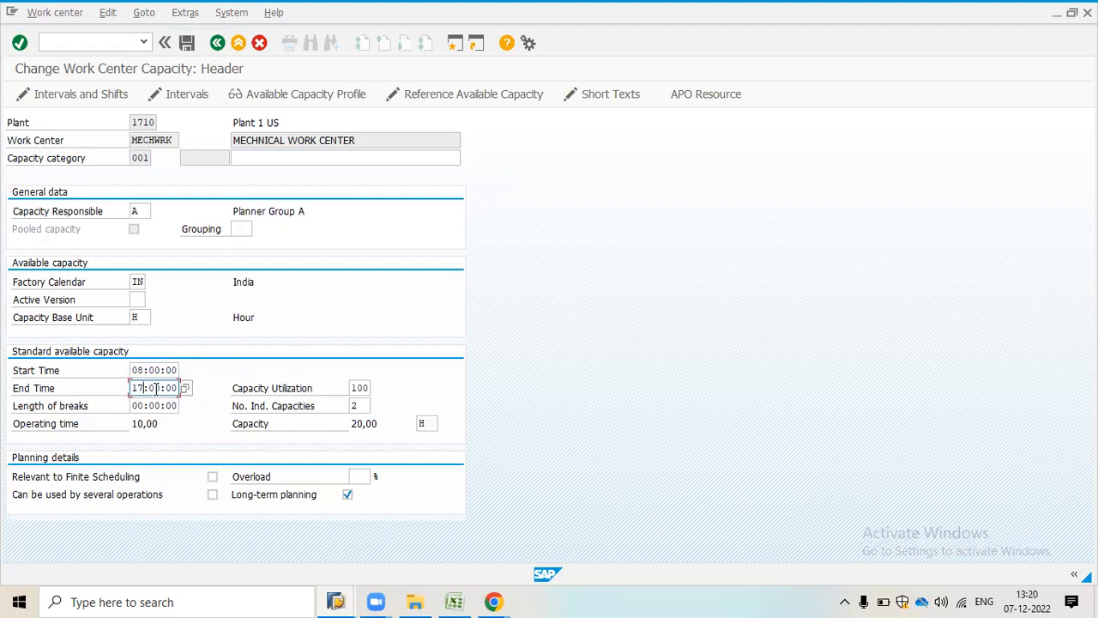
pyautogui.press('Return')
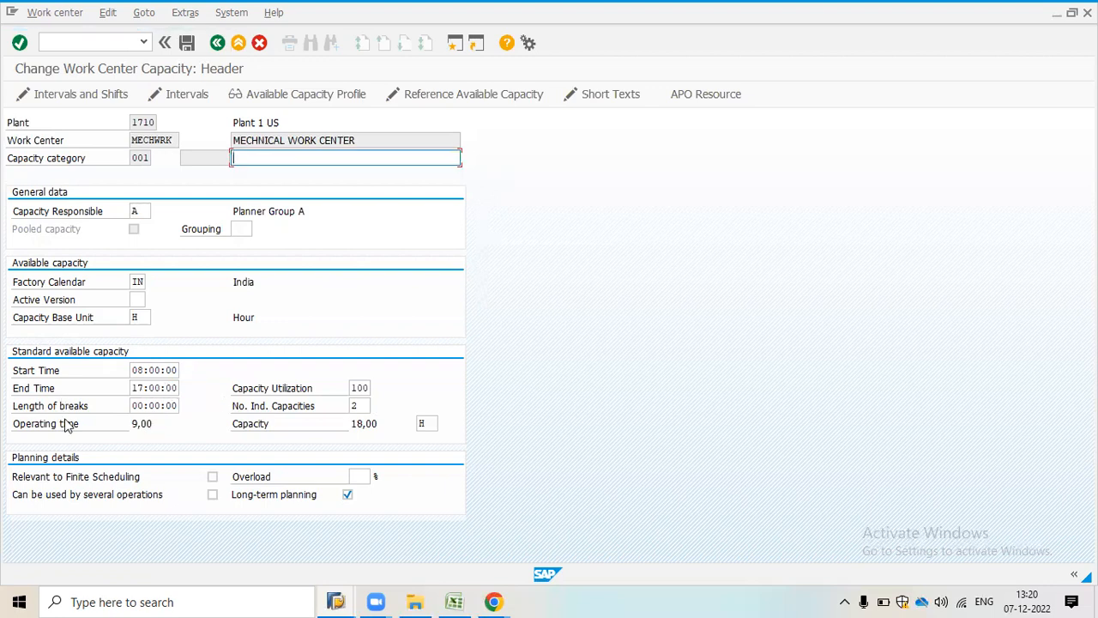
# Enter 1 for the capacity's length of breaks and return to the capacity overview.
pyautogui.click(145, 405)
pyautogui.write('1')
pyautogui.press('Return')
pyautogui.click(219, 42)
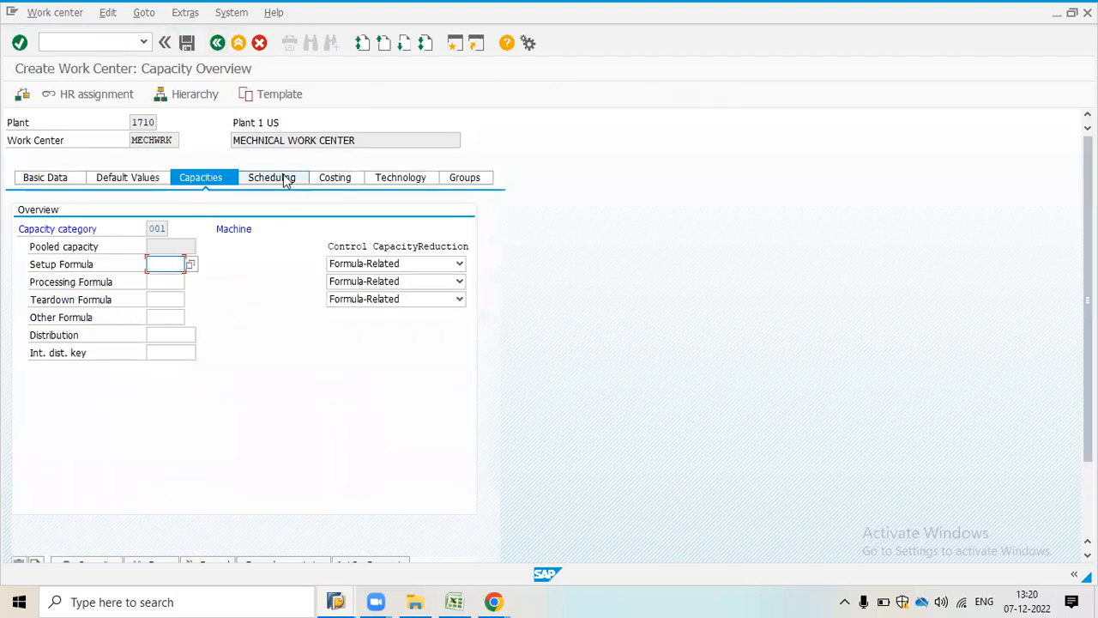
# Set the scheduling basis of the work center to capacity category 001 (Machine).
pyautogui.click(286, 177)
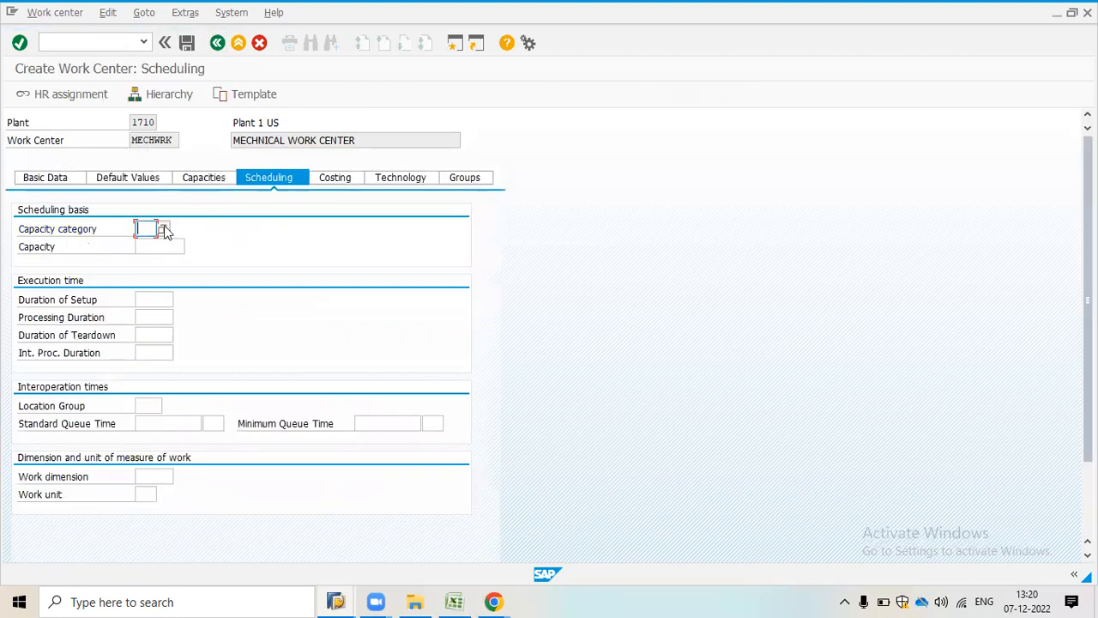
pyautogui.click(142, 228)
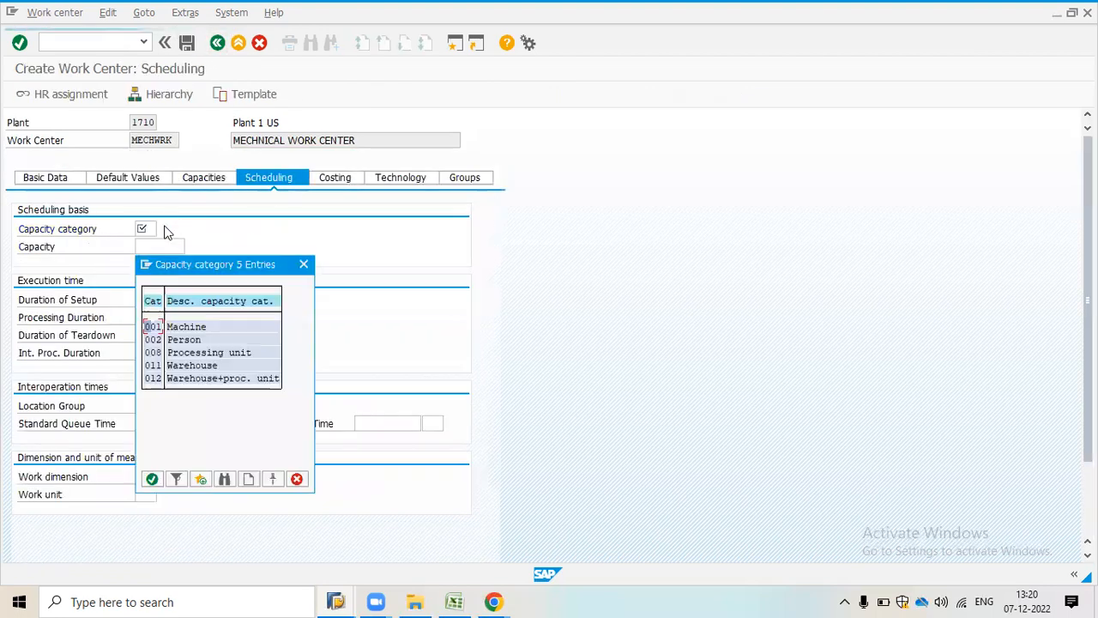
pyautogui.doubleClick(176, 329)
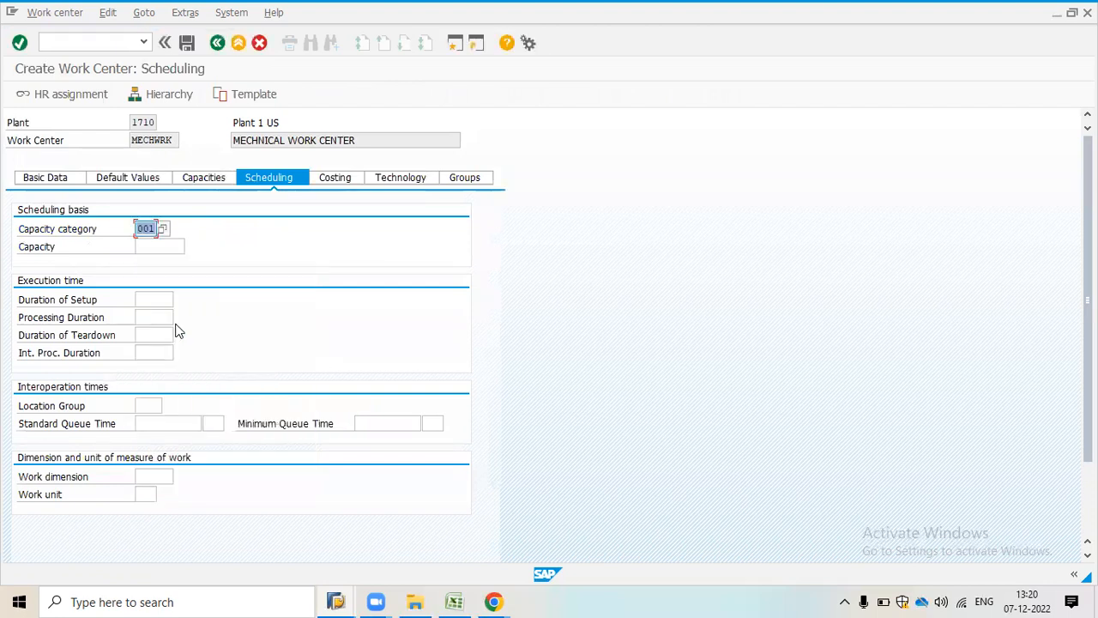
pyautogui.press('Return')
# Look up the cost centers of company code 1710 and assign 17101701 (Plant & Maint (US)) in the costing data.
pyautogui.click(335, 180)
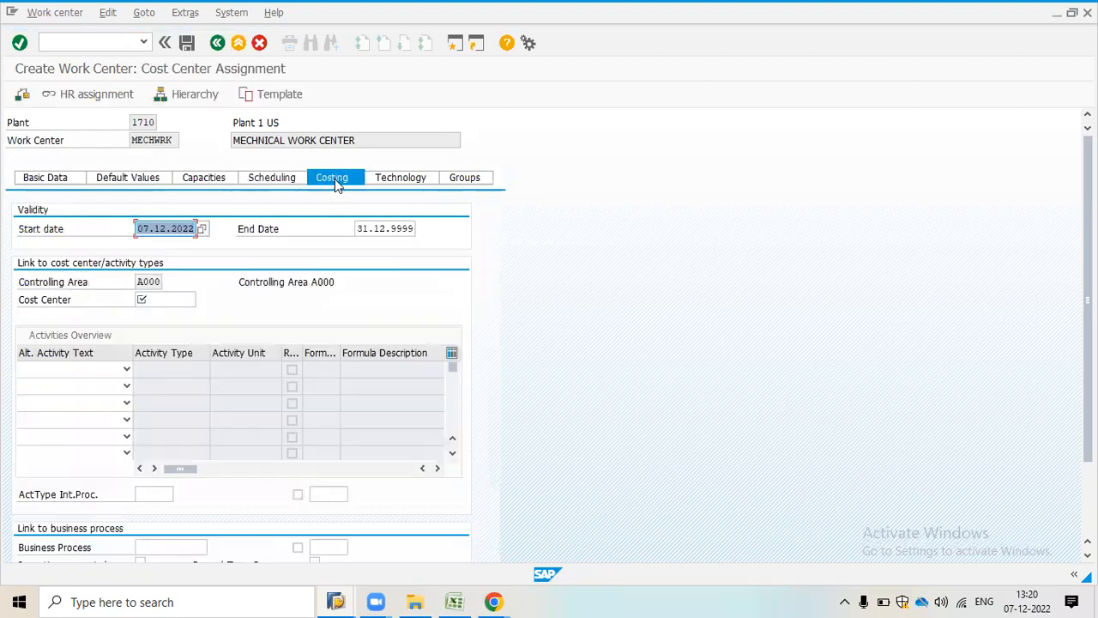
pyautogui.click(170, 300)
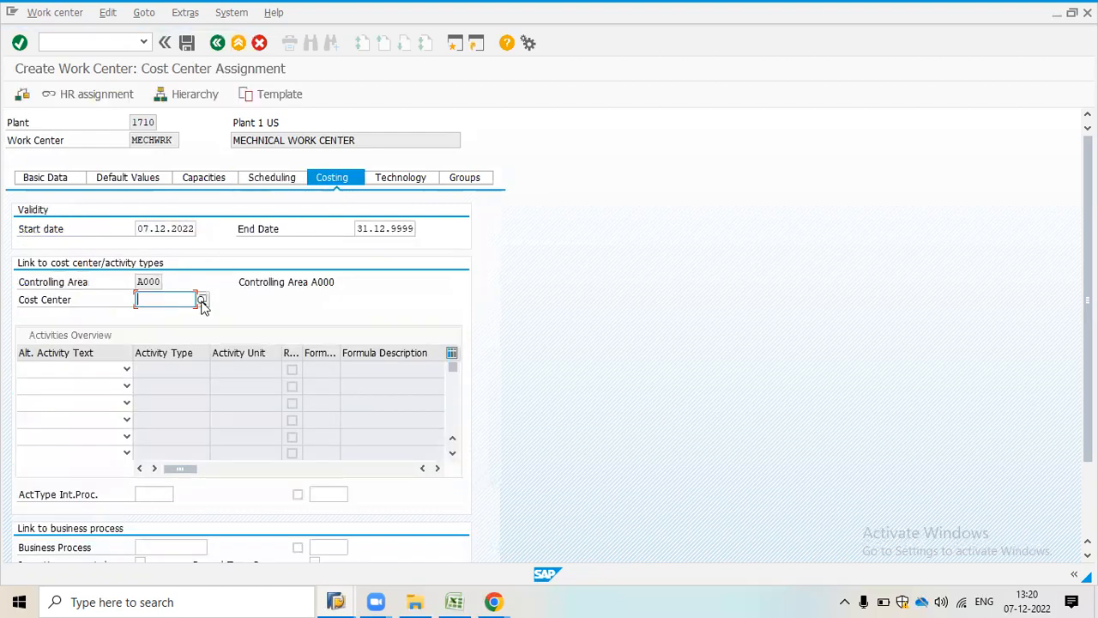
pyautogui.write('10')
pyautogui.click(203, 300)
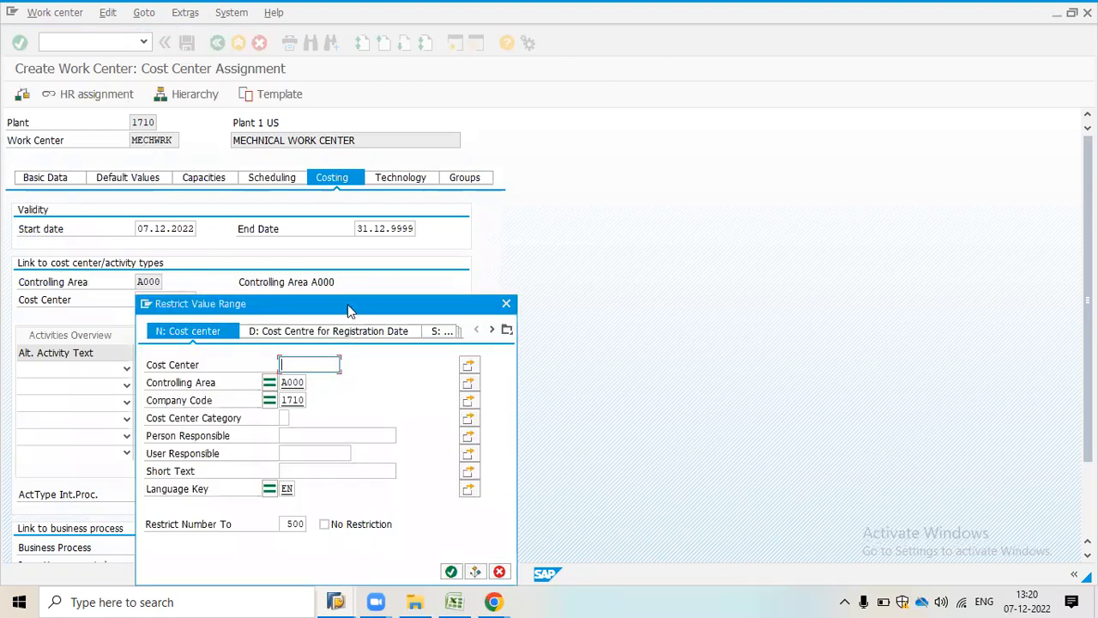
pyautogui.moveTo(349, 310); pyautogui.dragTo(418, 221)
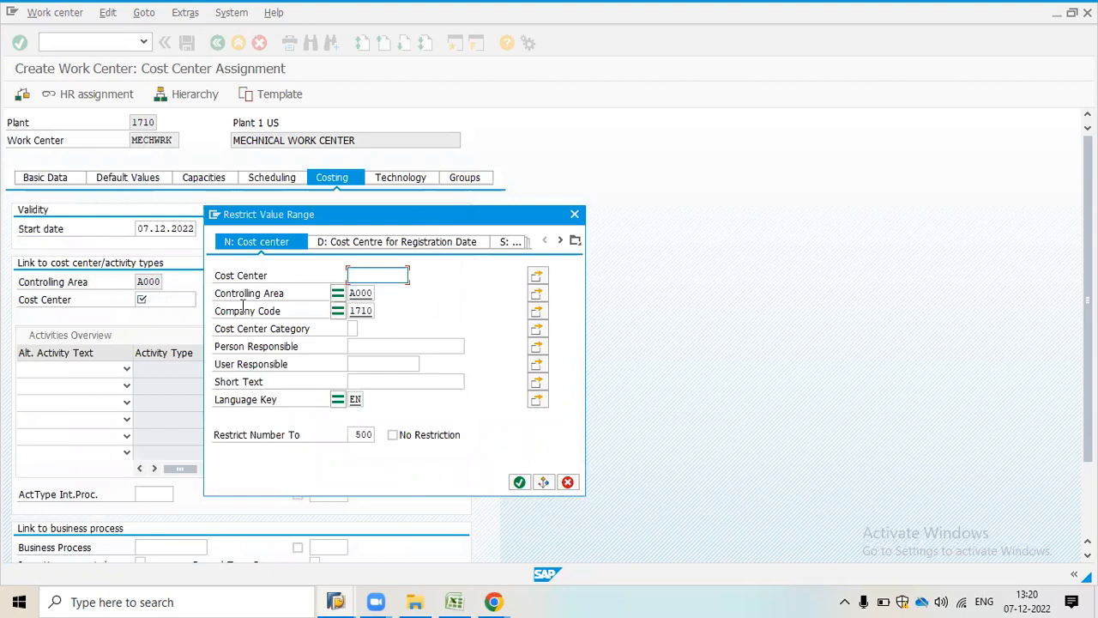
pyautogui.click(519, 481)
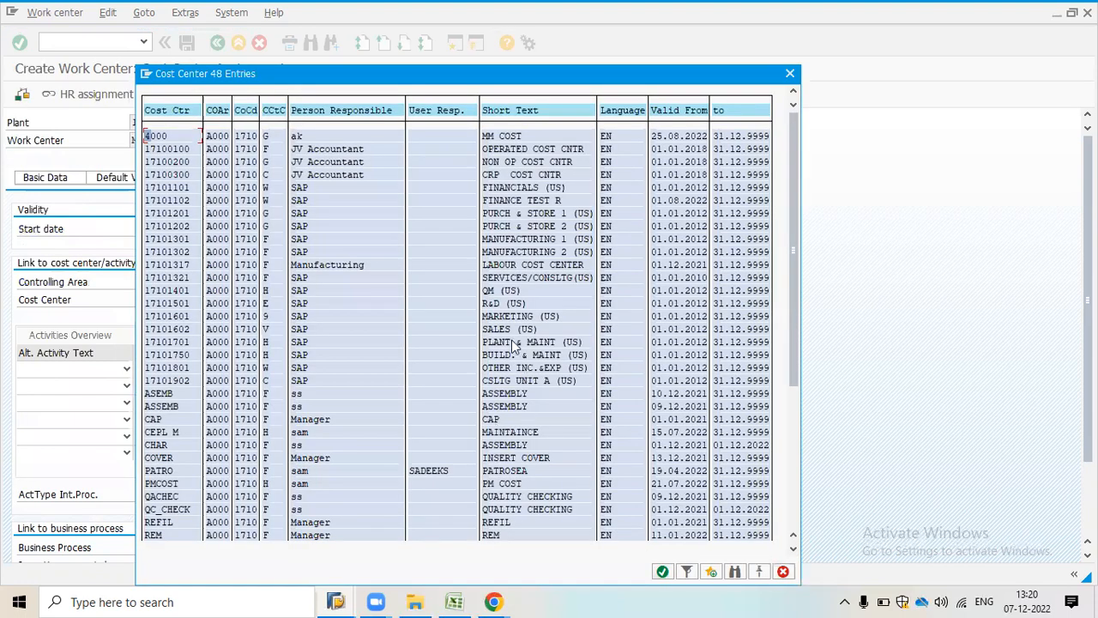
pyautogui.doubleClick(513, 341)
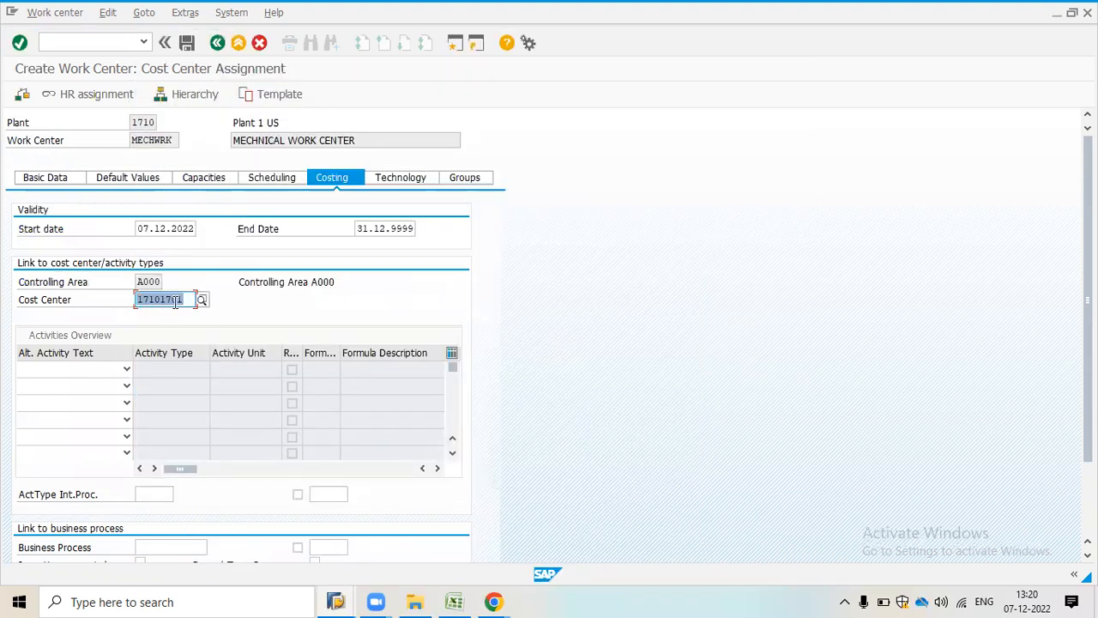
pyautogui.click(182, 300)
pyautogui.press('Return')
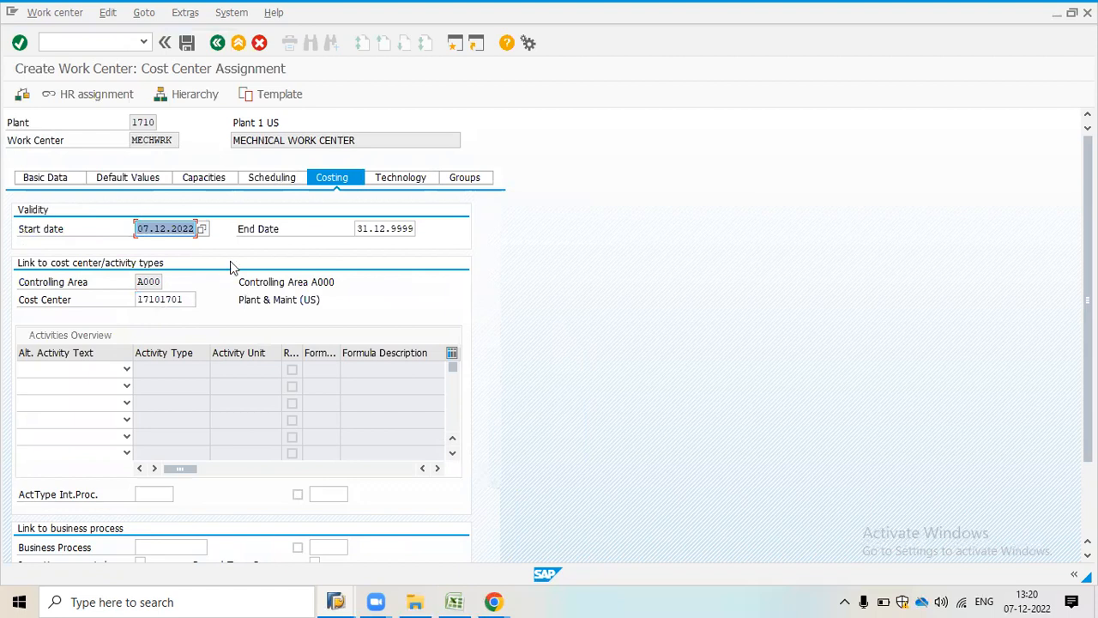
# Set the technical data's machine type to 0001 (Drilling) and the sort string to 0001.
pyautogui.click(386, 179)
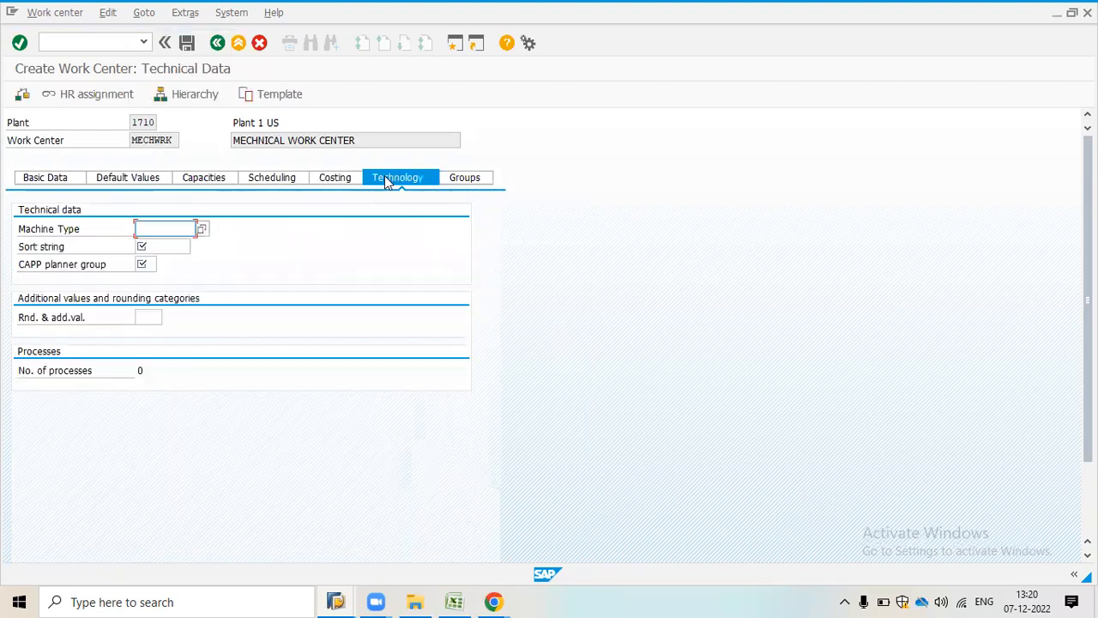
pyautogui.click(186, 44)
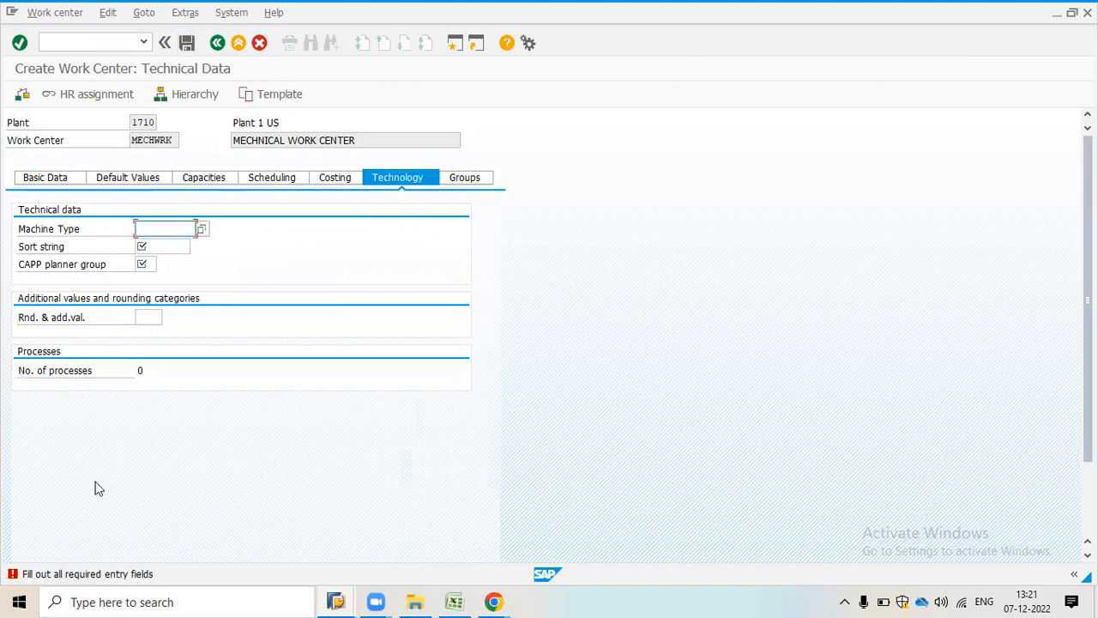
pyautogui.click(200, 228)
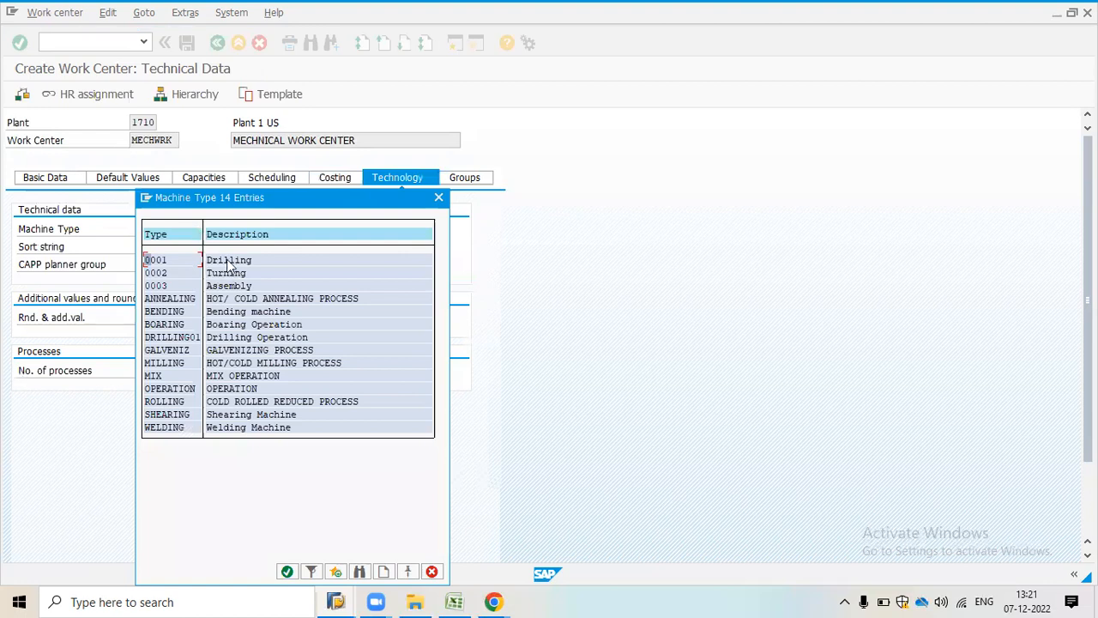
pyautogui.doubleClick(229, 260)
pyautogui.click(179, 247)
pyautogui.click(196, 248)
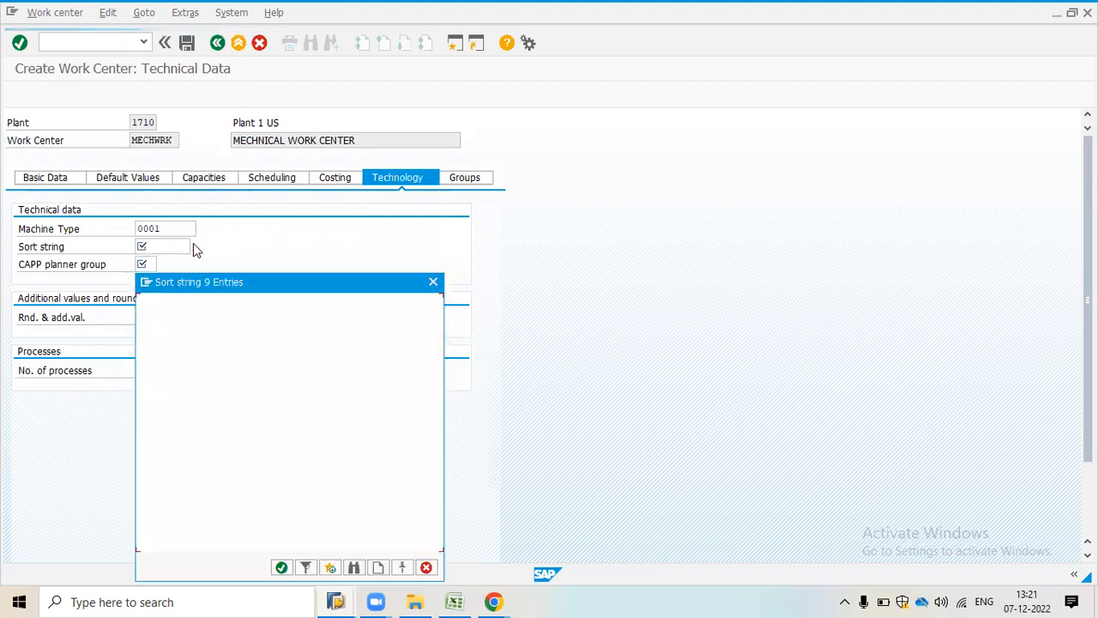
pyautogui.doubleClick(216, 345)
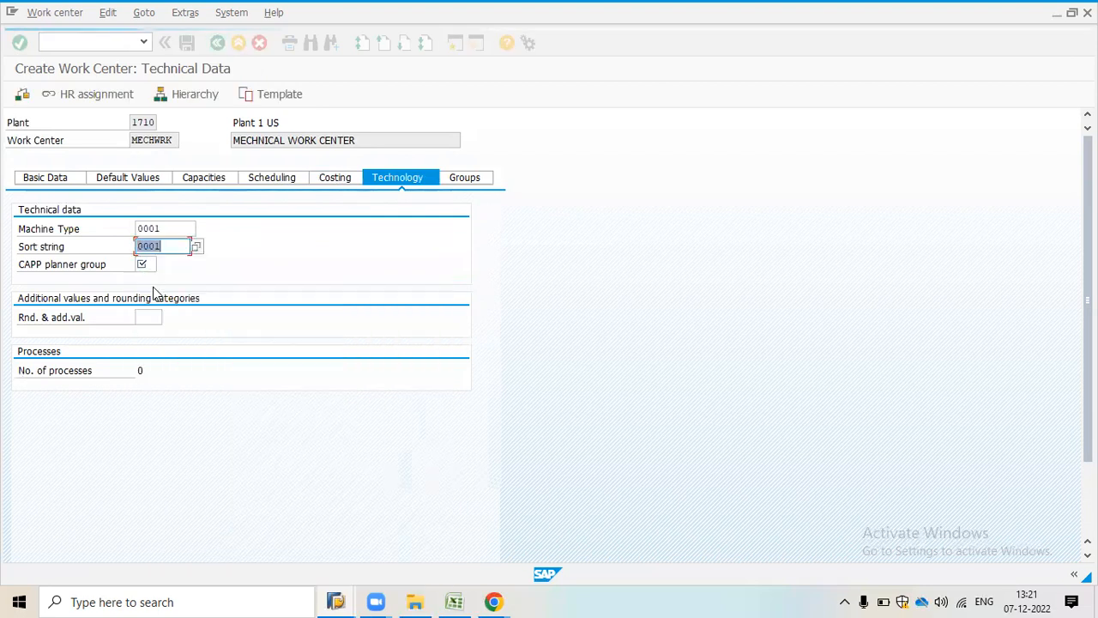
# Set the CAPP planner group to 000 and save the work center.
pyautogui.click(144, 264)
pyautogui.click(163, 266)
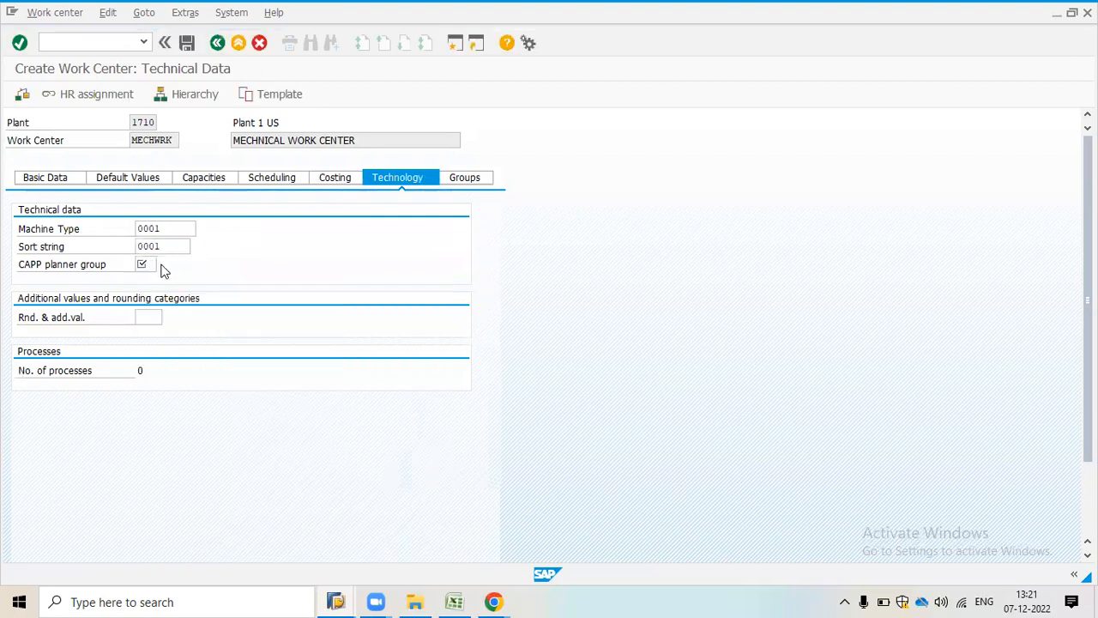
pyautogui.doubleClick(182, 365)
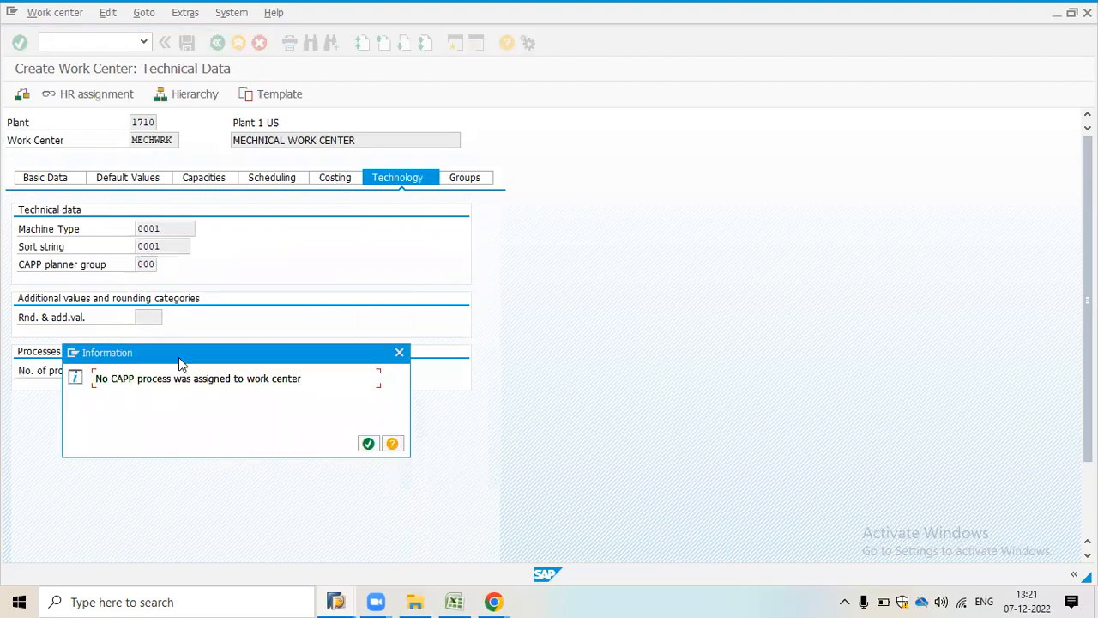
pyautogui.press('Return')
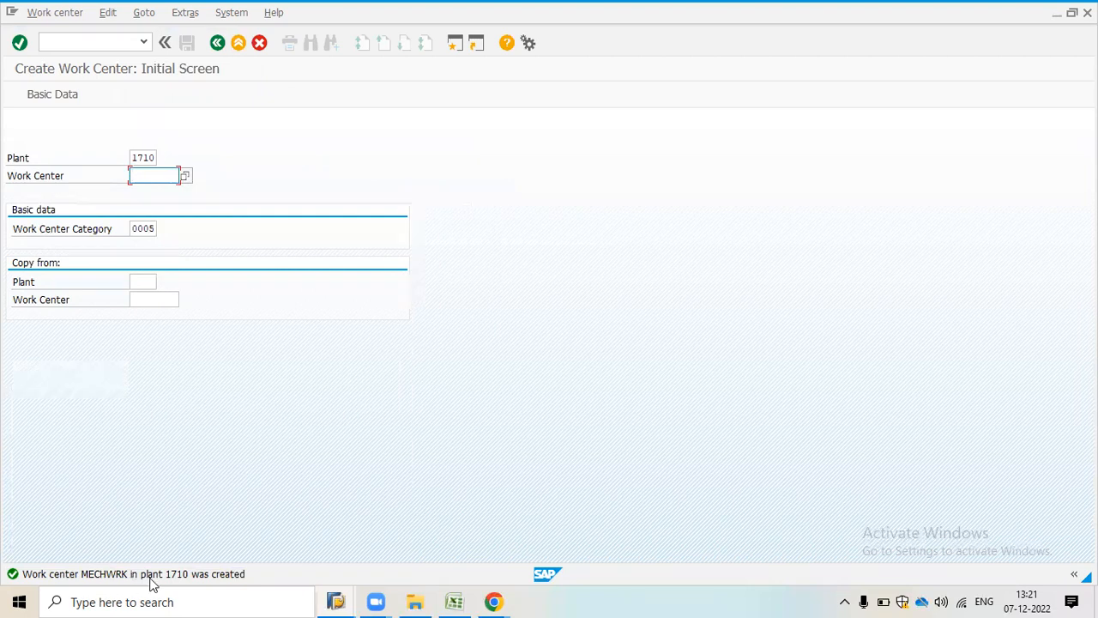
# Leave work center creation and open equipment 10016095 for editing with transaction IE02.
pyautogui.click(217, 42)
pyautogui.click(116, 41)
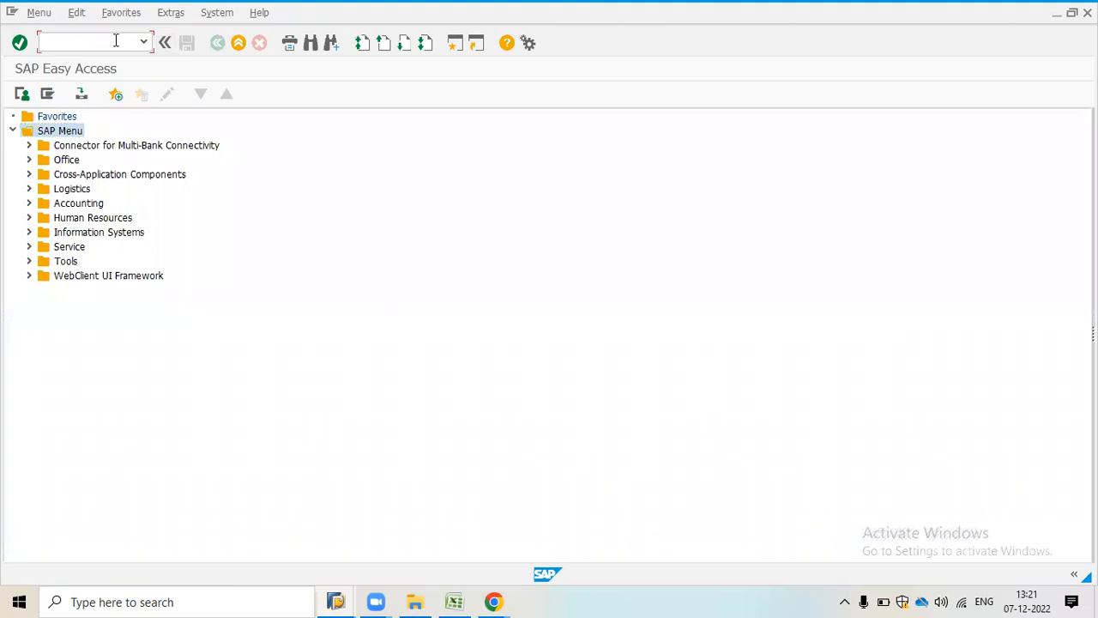
pyautogui.write('iE02')
pyautogui.press('Return')
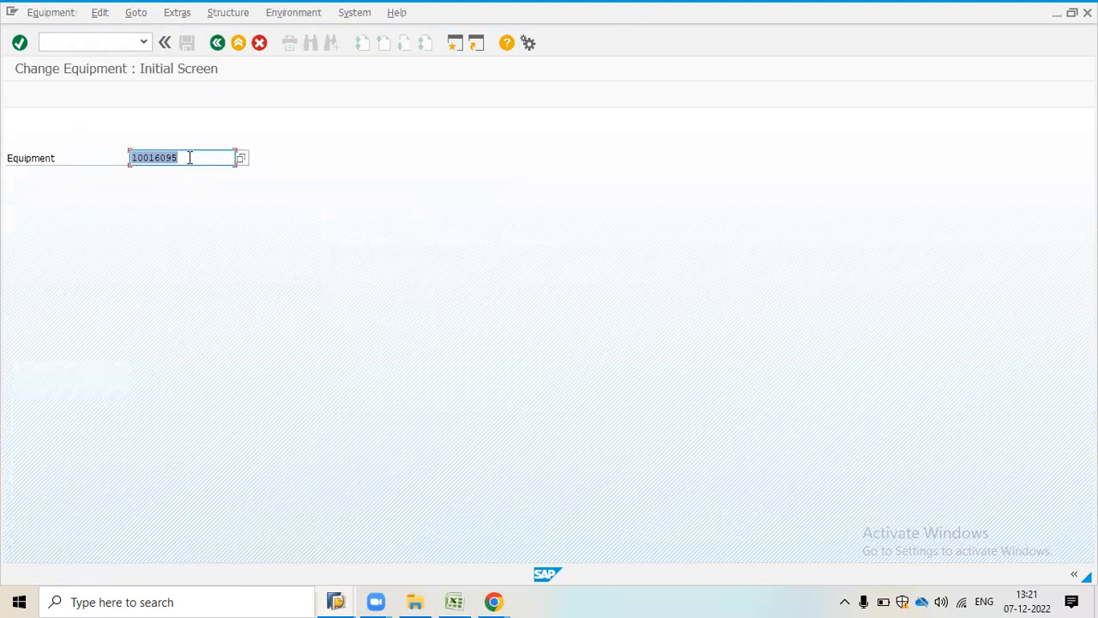
pyautogui.click(190, 158)
pyautogui.press('Return')
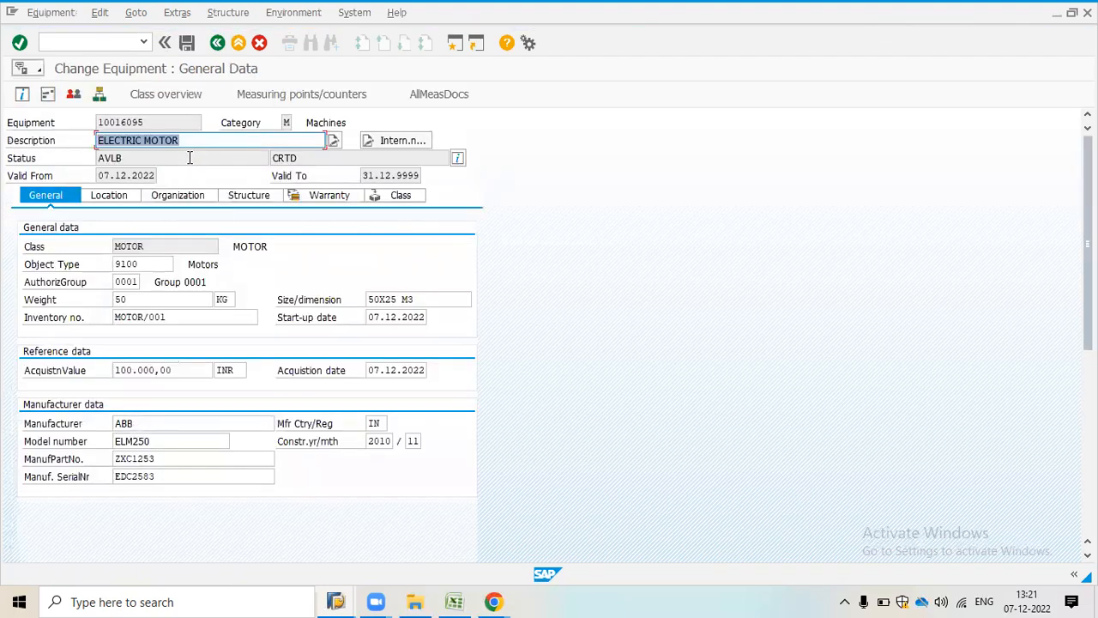
# Assign work center MECHWRK in the equipment's location data and validate the entry.
pyautogui.click(129, 197)
pyautogui.click(125, 322)
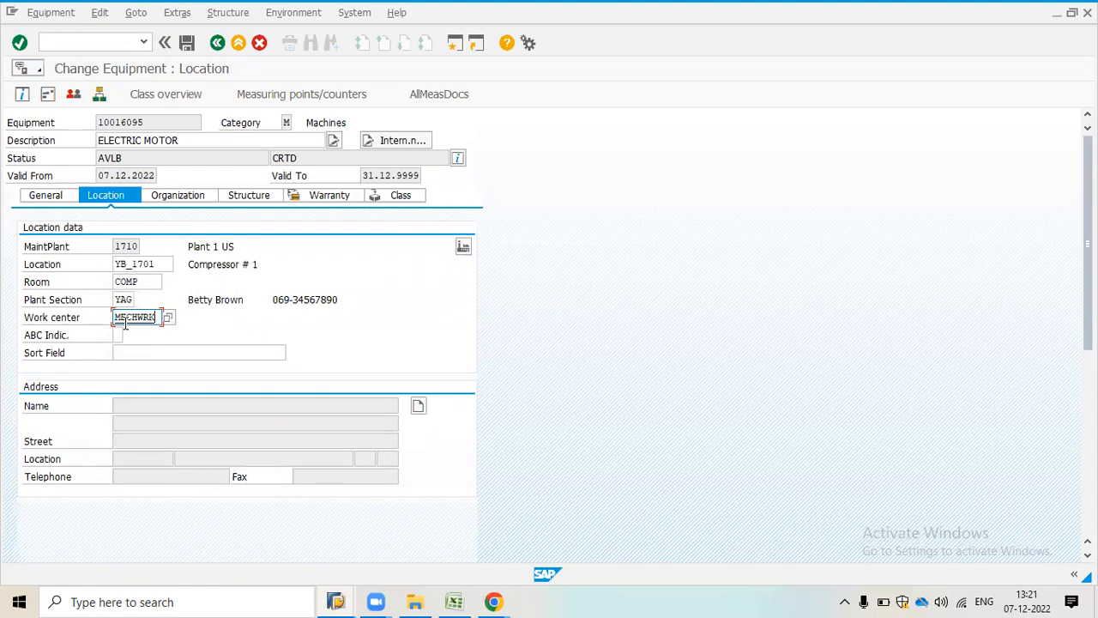
pyautogui.press('Return')
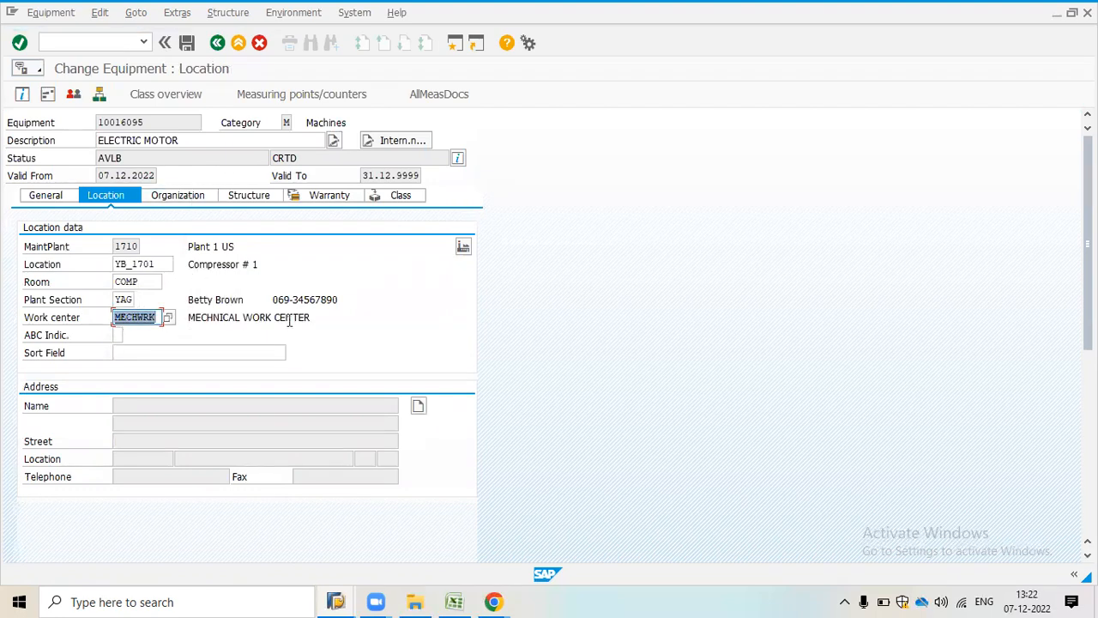
# Assign MECHWRK in plant 1710 as the main work center in the equipment's organization data and validate the entry.
pyautogui.click(171, 195)
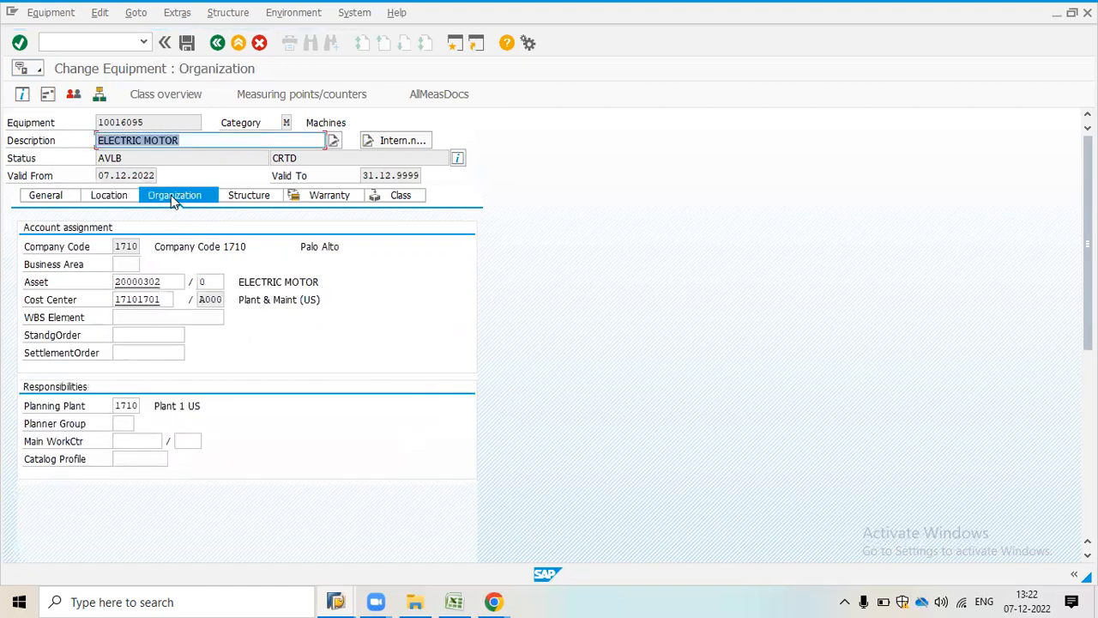
pyautogui.click(136, 441)
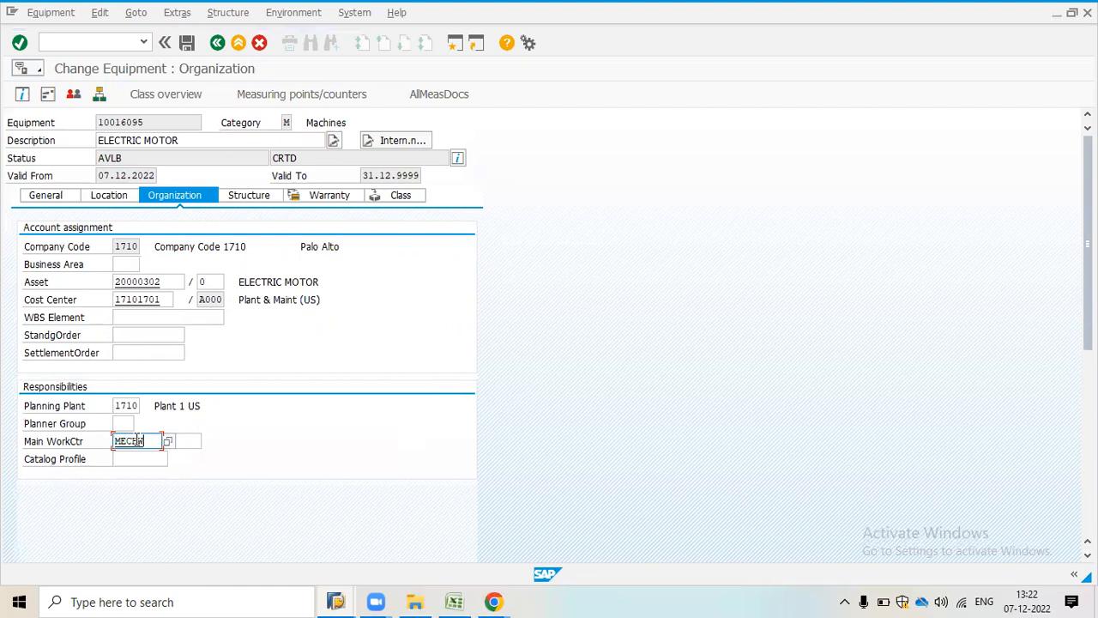
pyautogui.press('Tab')
pyautogui.write('1710')
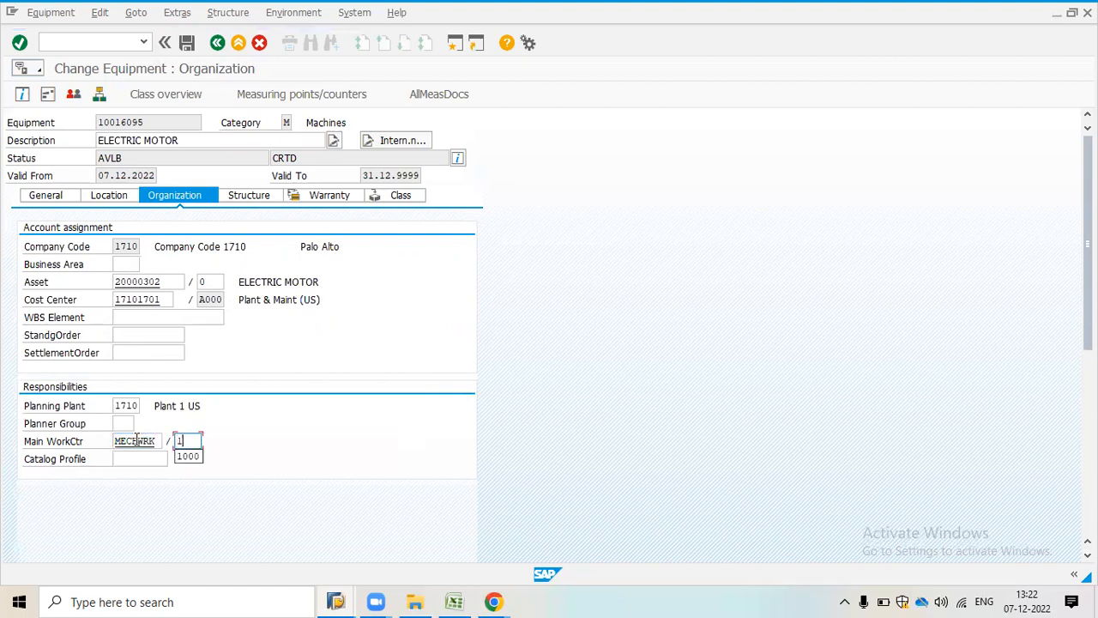
pyautogui.press('Return')
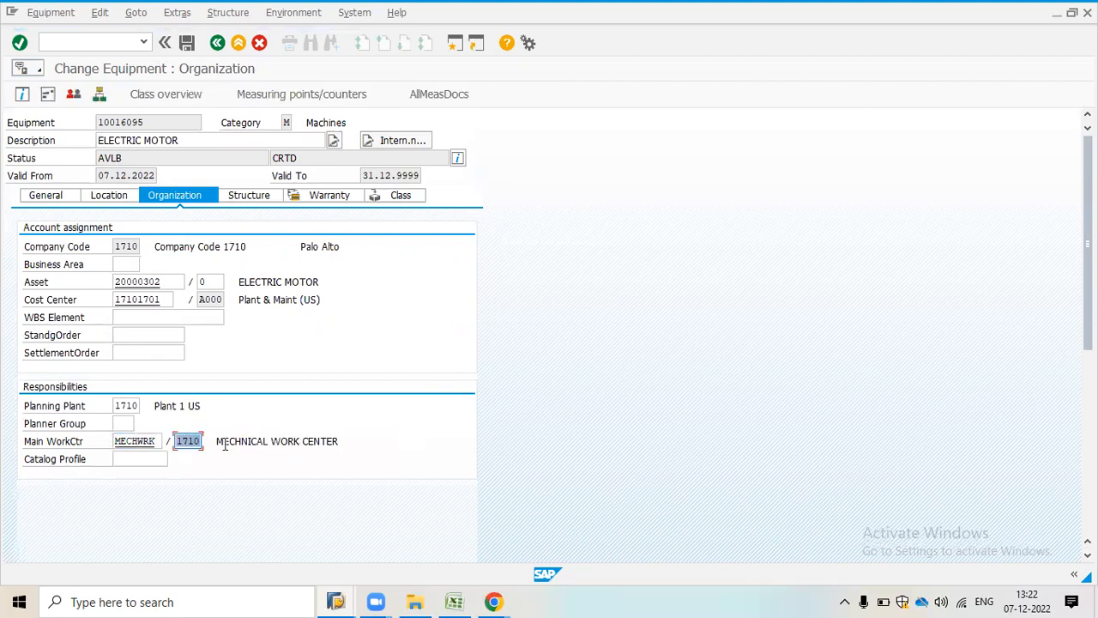
# Set the equipment's planner group to 920 (PM-Planner Mech.) and save the equipment.
pyautogui.click(123, 423)
pyautogui.click(139, 423)
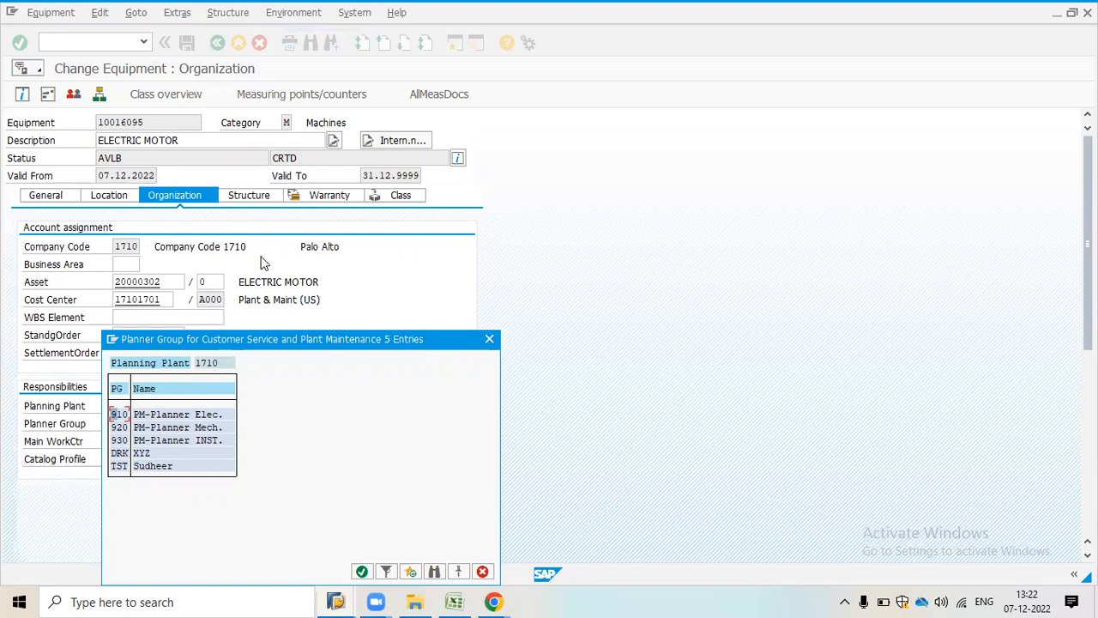
pyautogui.doubleClick(159, 428)
pyautogui.press('Return')
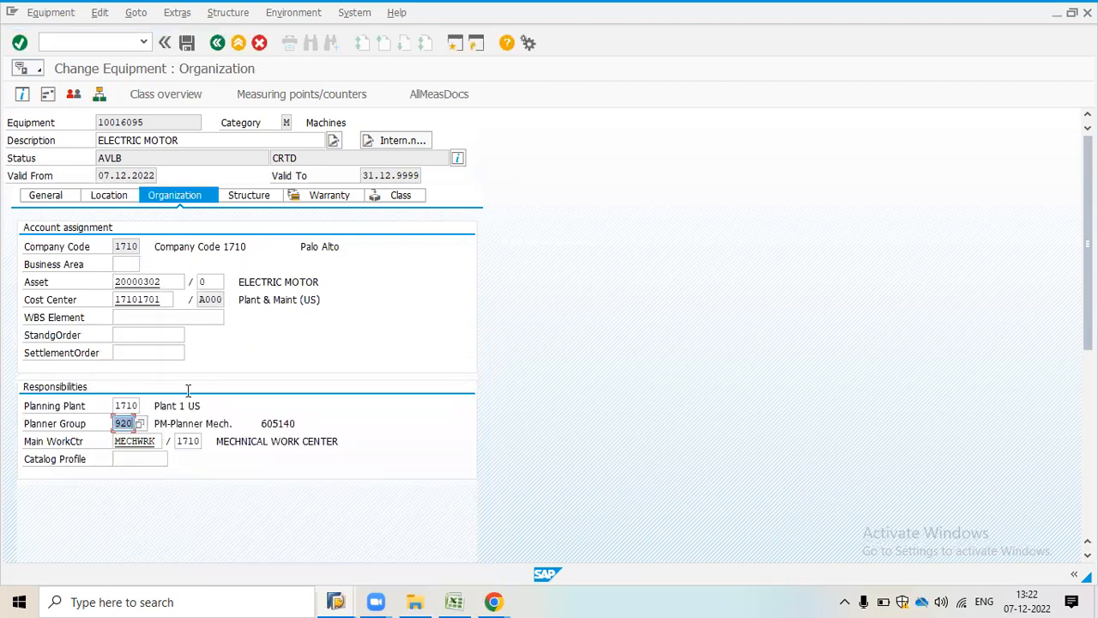
pyautogui.click(188, 43)
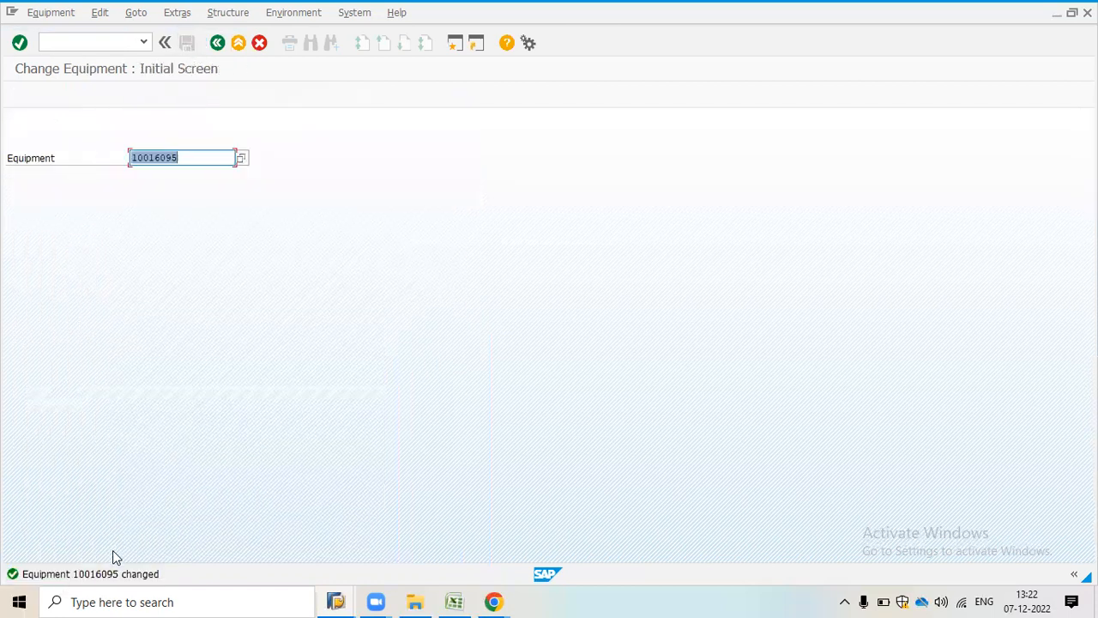
# Leave the equipment change and start creating a functional location with transaction IL01.
pyautogui.click(217, 43)
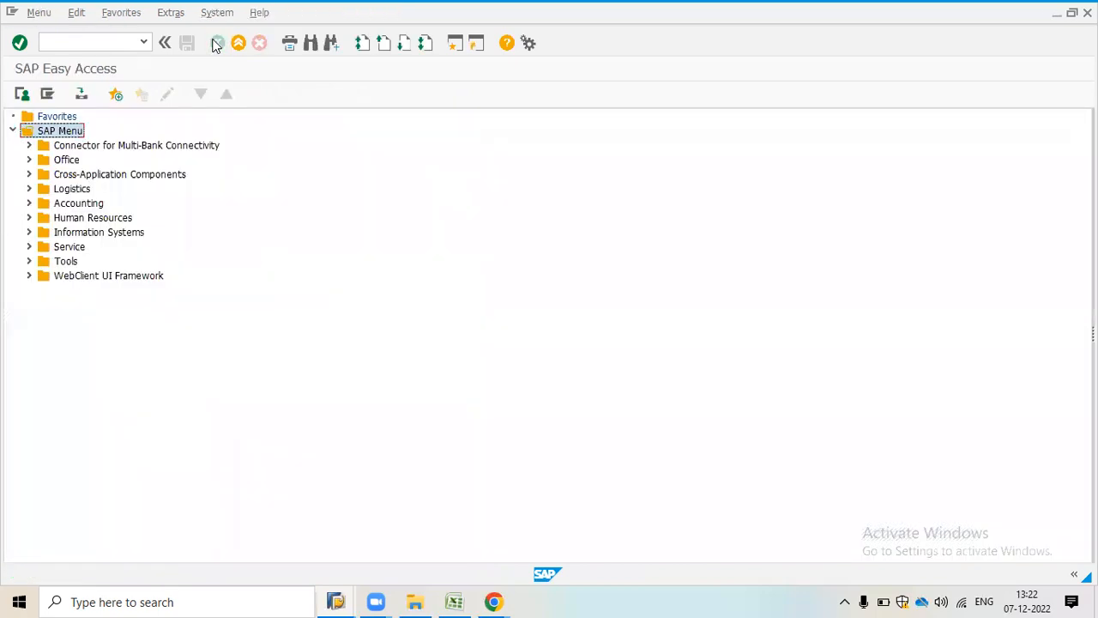
pyautogui.click(87, 40)
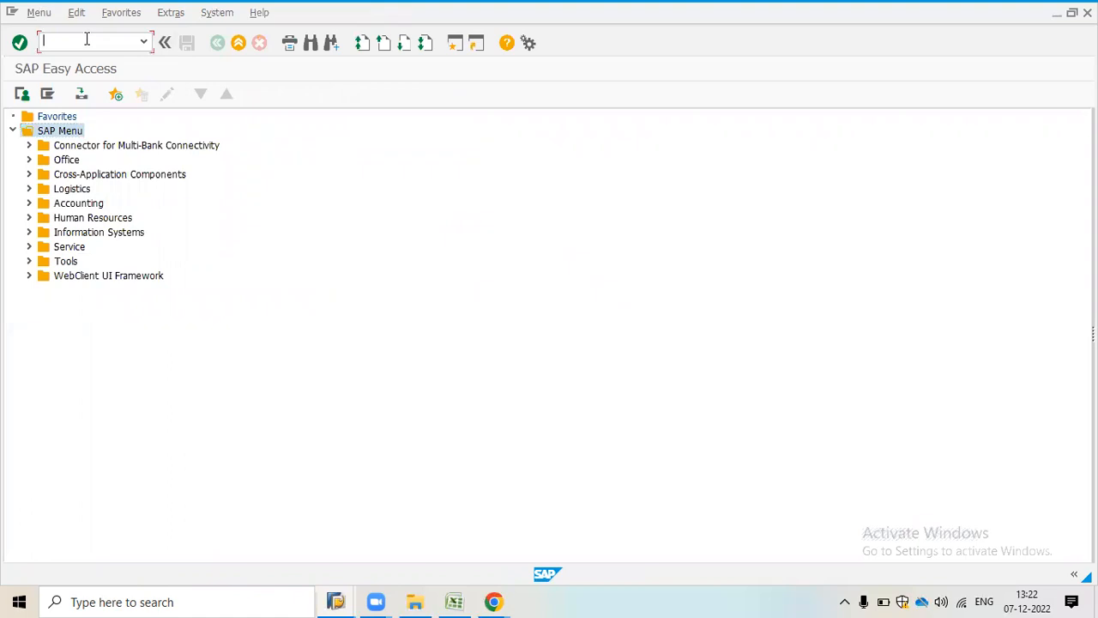
pyautogui.write('IL01')
pyautogui.press('Return')
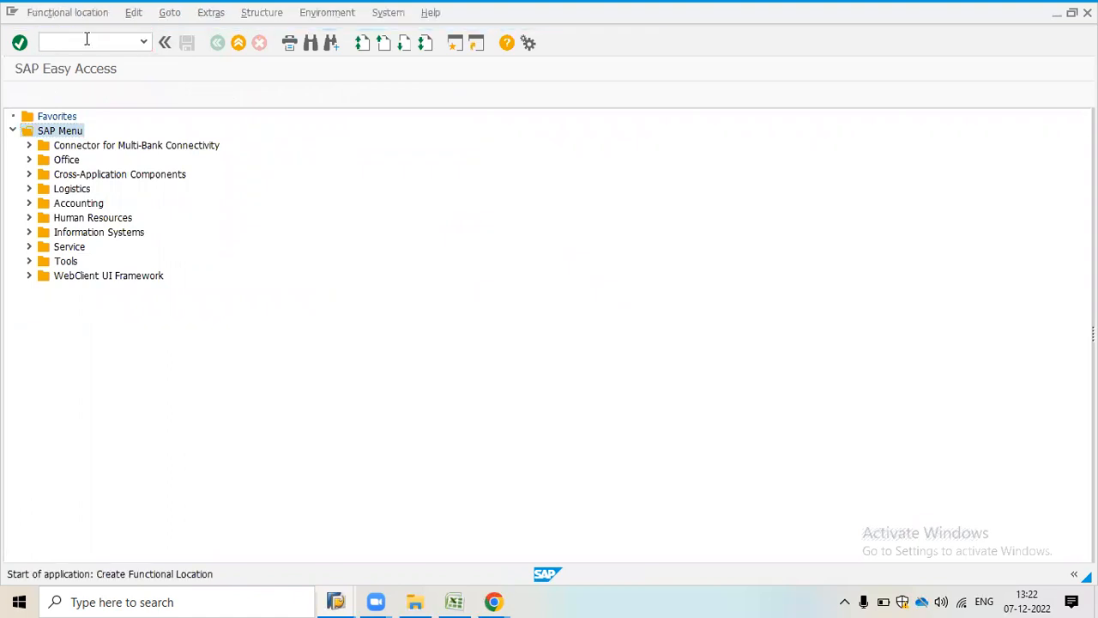
# Choose structure indicator TATA (TATA Automobiles LTD) for the new functional location and load its edit mask.
pyautogui.click(118, 231)
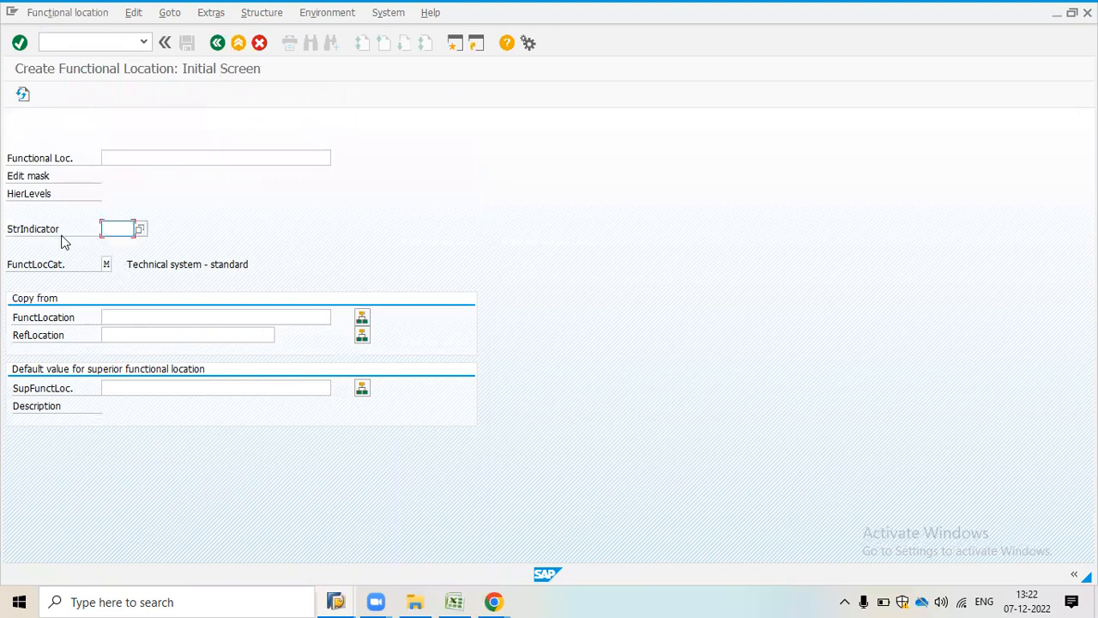
pyautogui.click(143, 230)
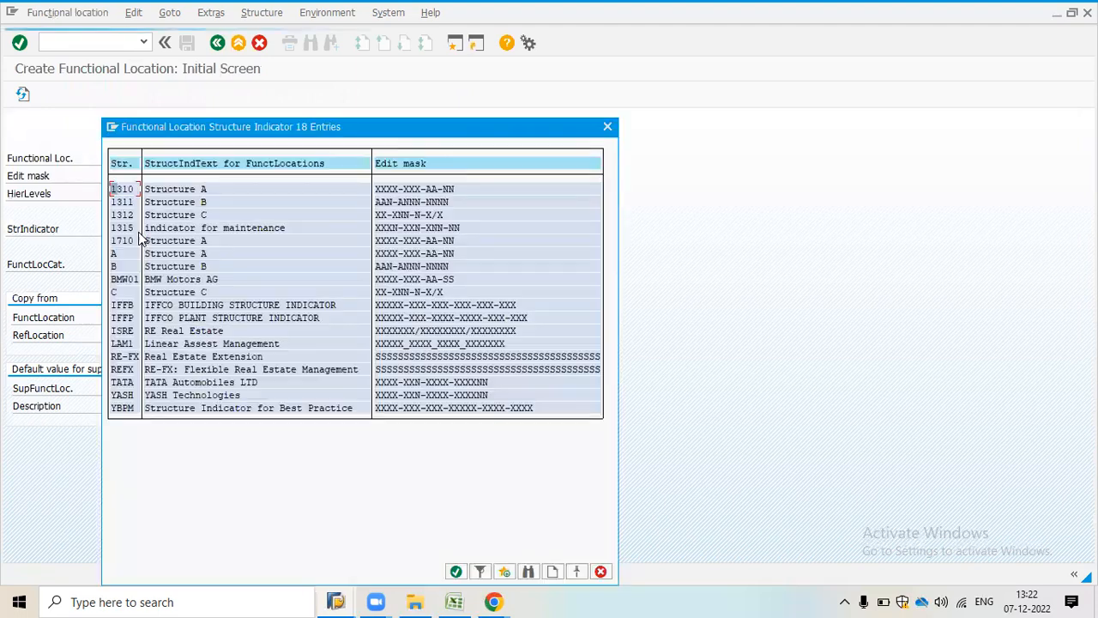
pyautogui.doubleClick(170, 384)
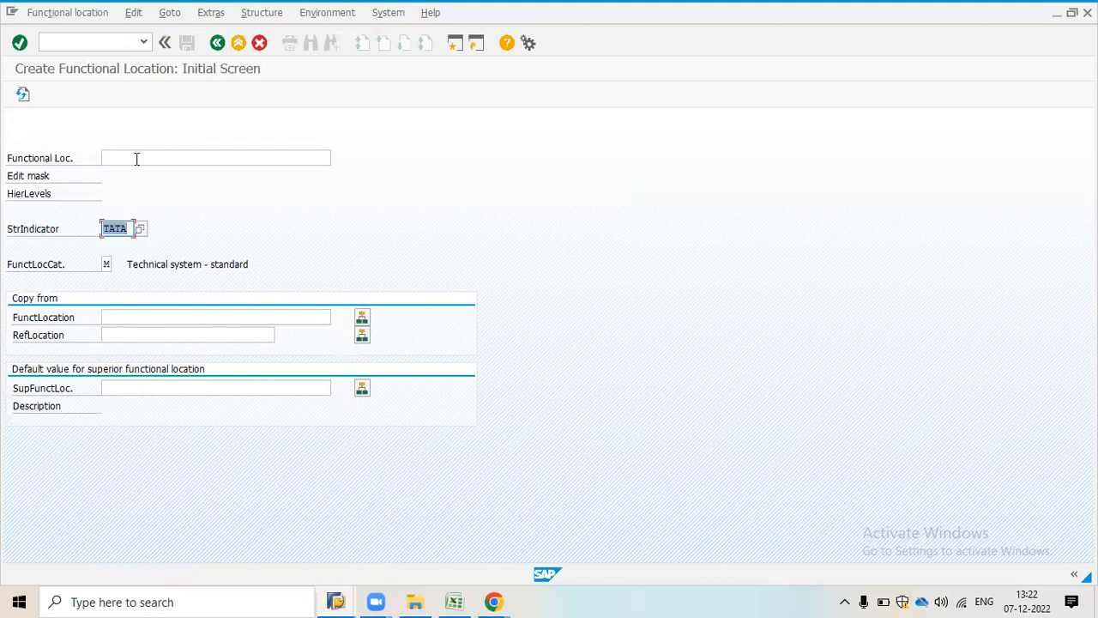
pyautogui.click(137, 159)
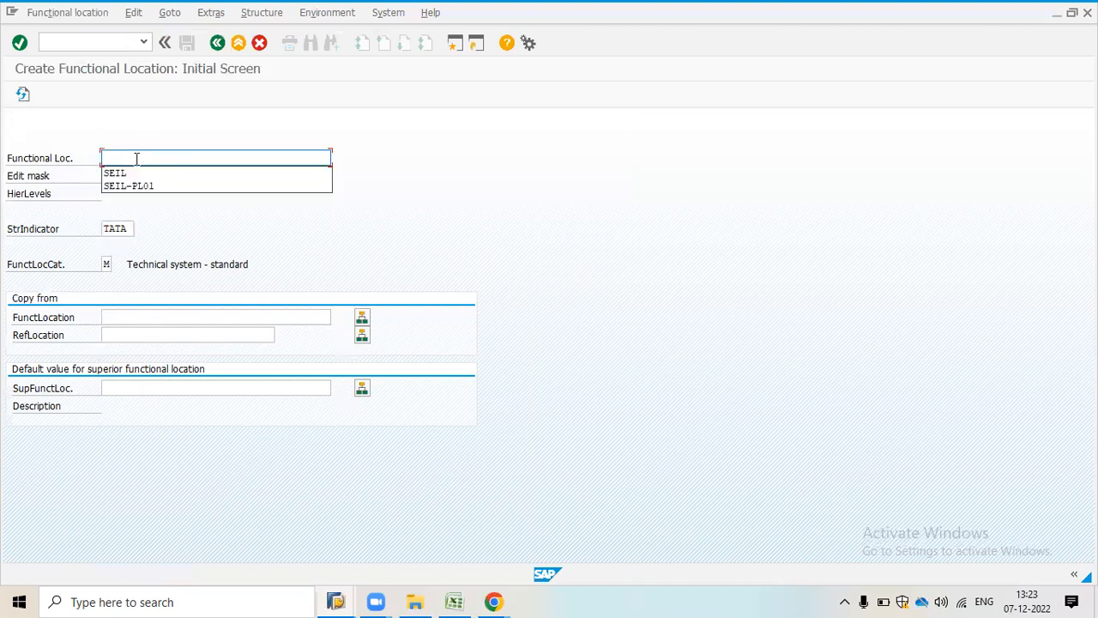
pyautogui.press('Return')
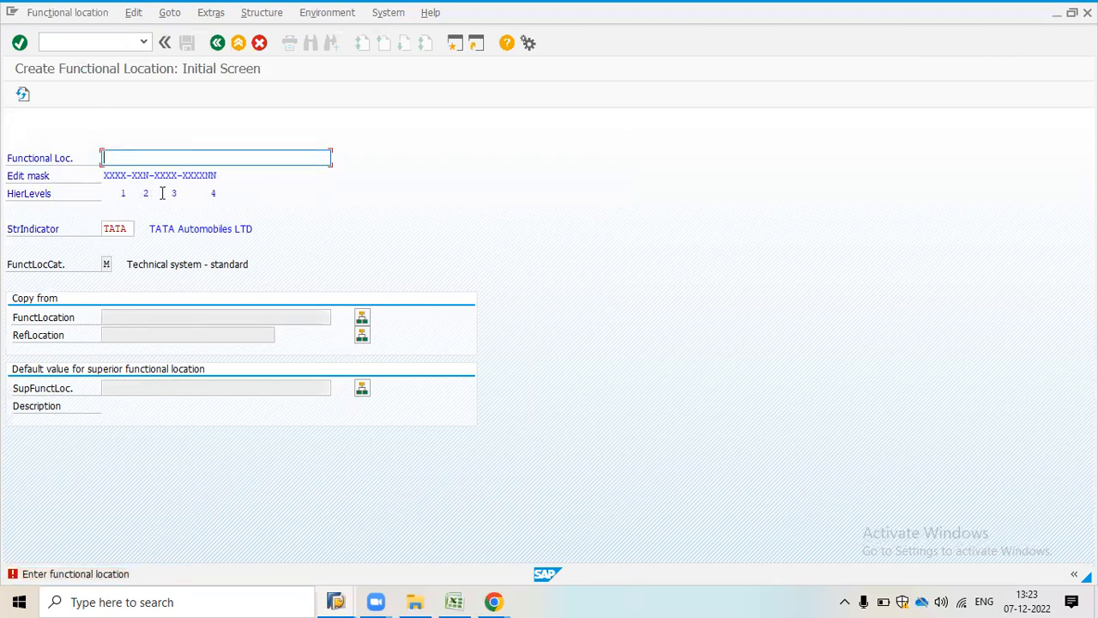
pyautogui.press('BackSpace')
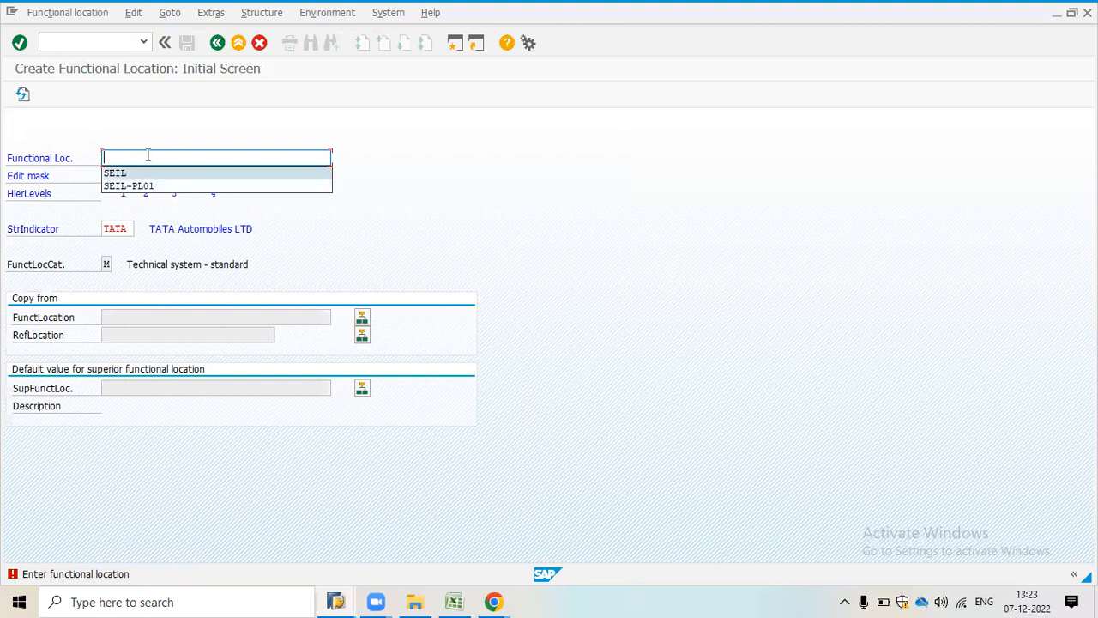
pyautogui.click(220, 91)
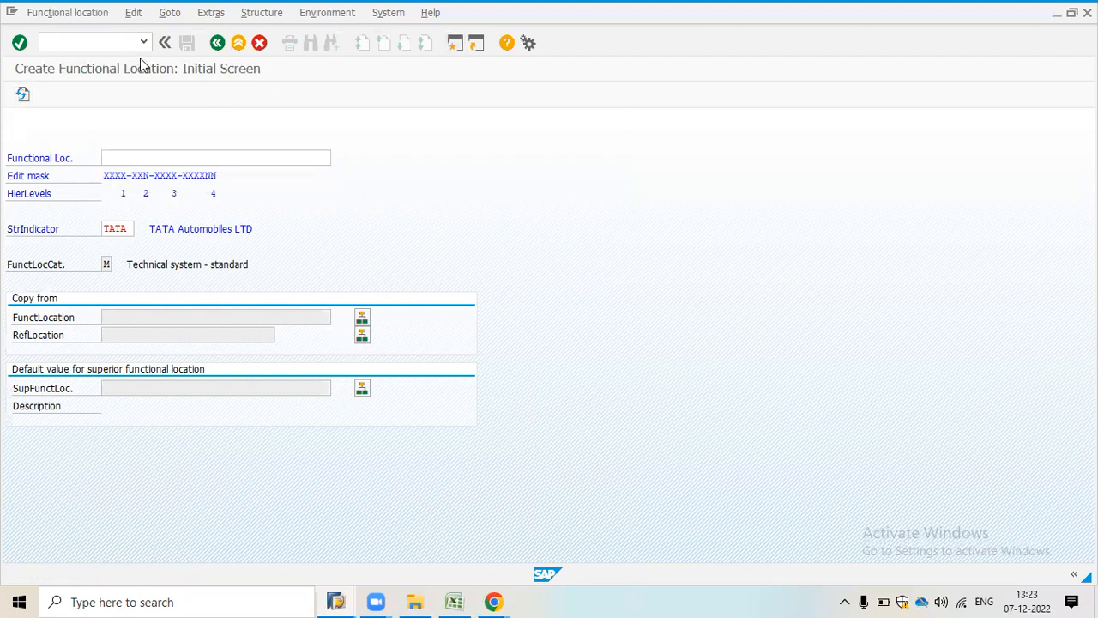
# Start transaction IH01 in another session and list the existing functional locations of company code 1710.
pyautogui.press('F3')
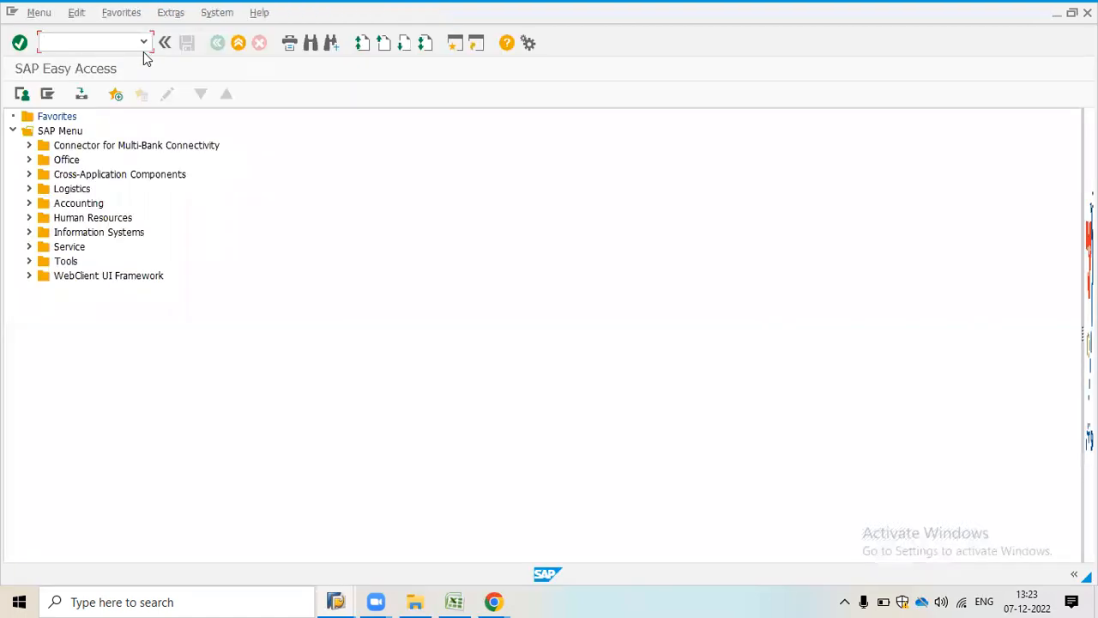
pyautogui.write('IH01')
pyautogui.press('Return')
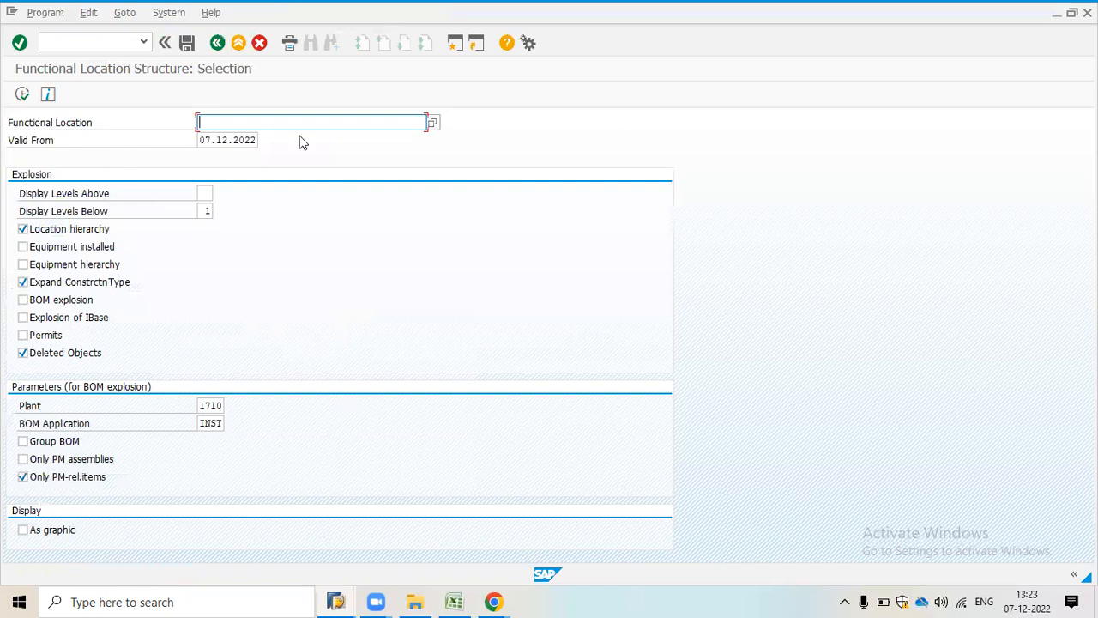
pyautogui.click(431, 122)
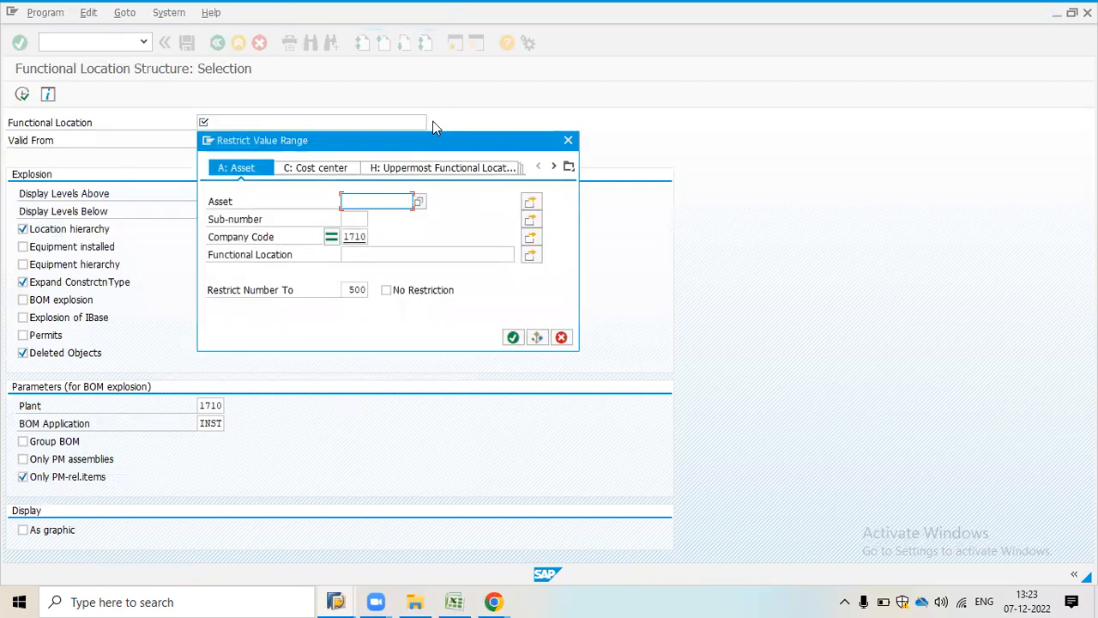
pyautogui.click(514, 336)
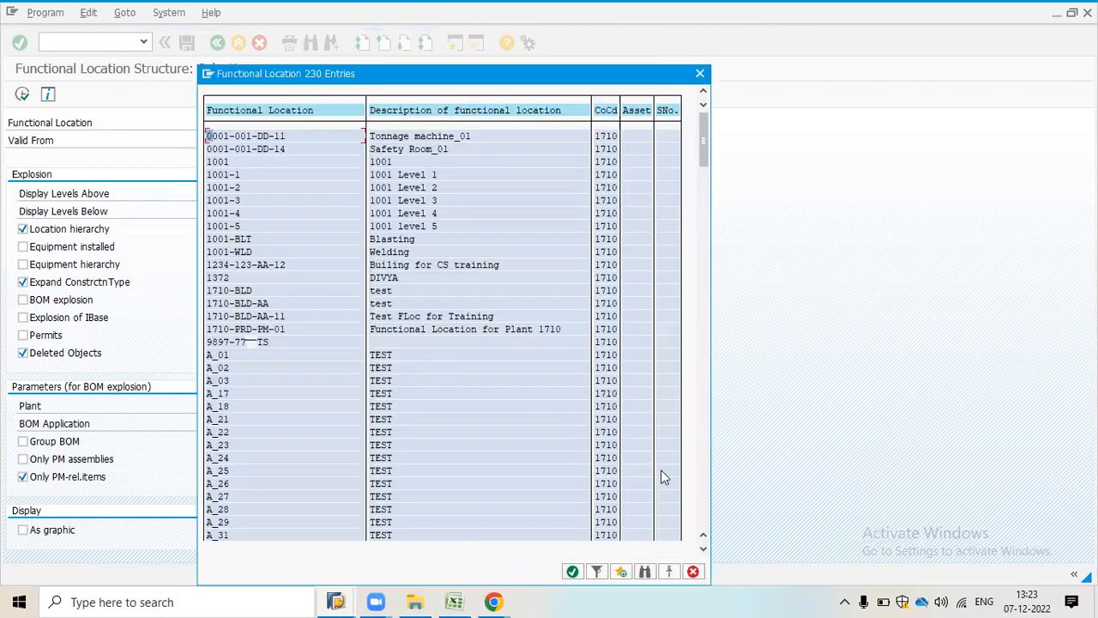
# Examine the labels and descriptions in the functional location list, close it, and return to the functional location creation session.
pyautogui.click(703, 553)
pyautogui.click(702, 554)
pyautogui.click(702, 553)
pyautogui.click(703, 553)
pyautogui.click(703, 554)
pyautogui.click(702, 553)
pyautogui.click(703, 553)
pyautogui.click(702, 554)
pyautogui.click(702, 553)
pyautogui.click(703, 553)
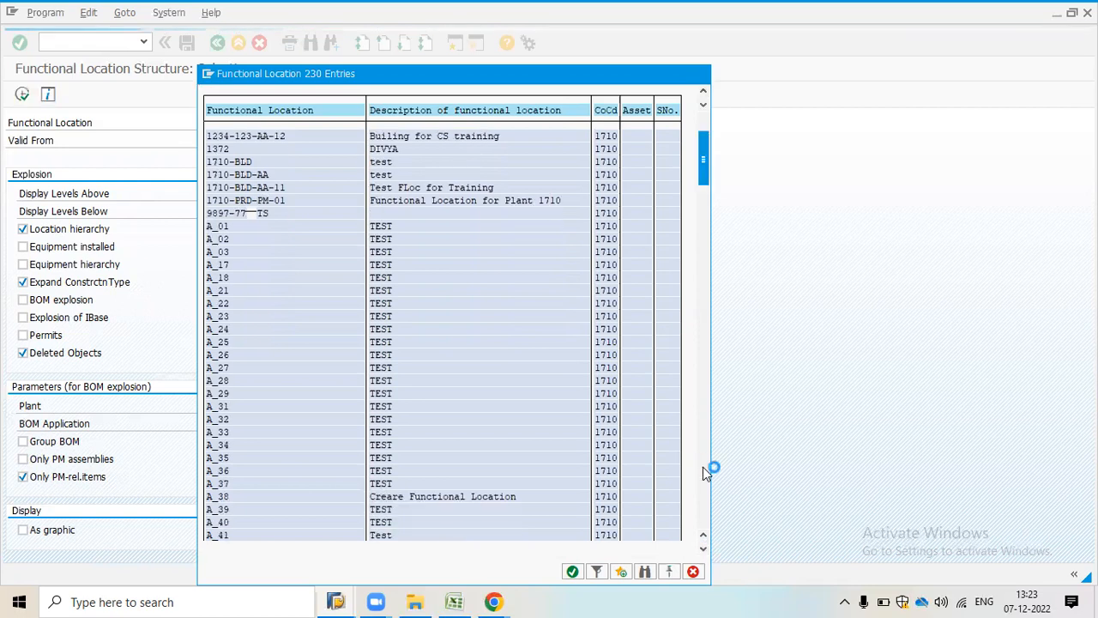
pyautogui.click(703, 467)
pyautogui.click(702, 467)
pyautogui.click(703, 467)
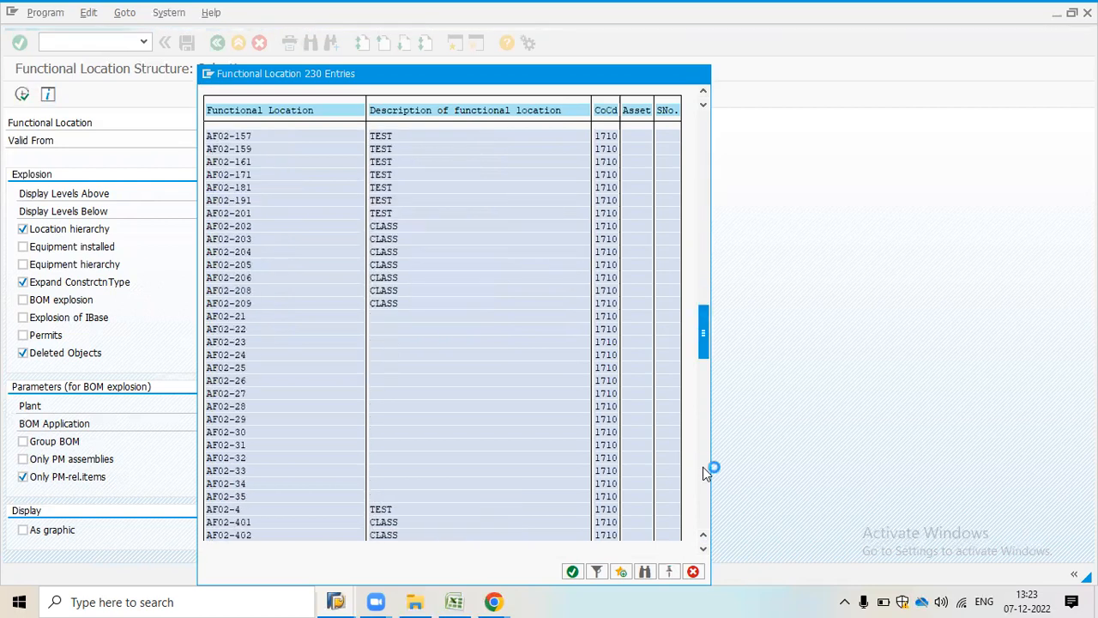
pyautogui.click(703, 467)
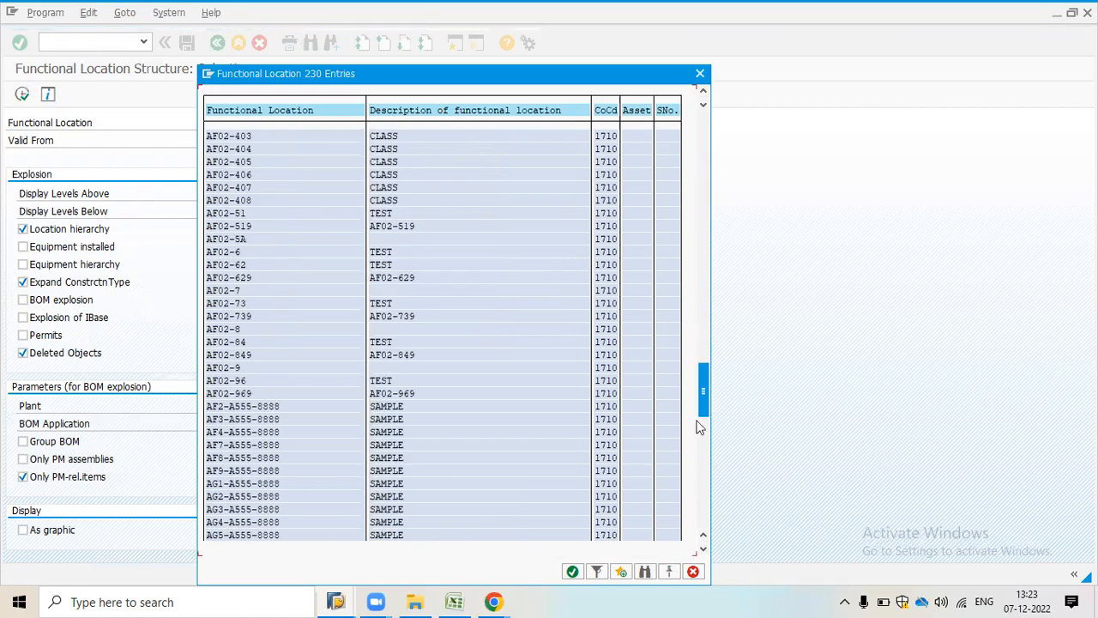
pyautogui.click(701, 74)
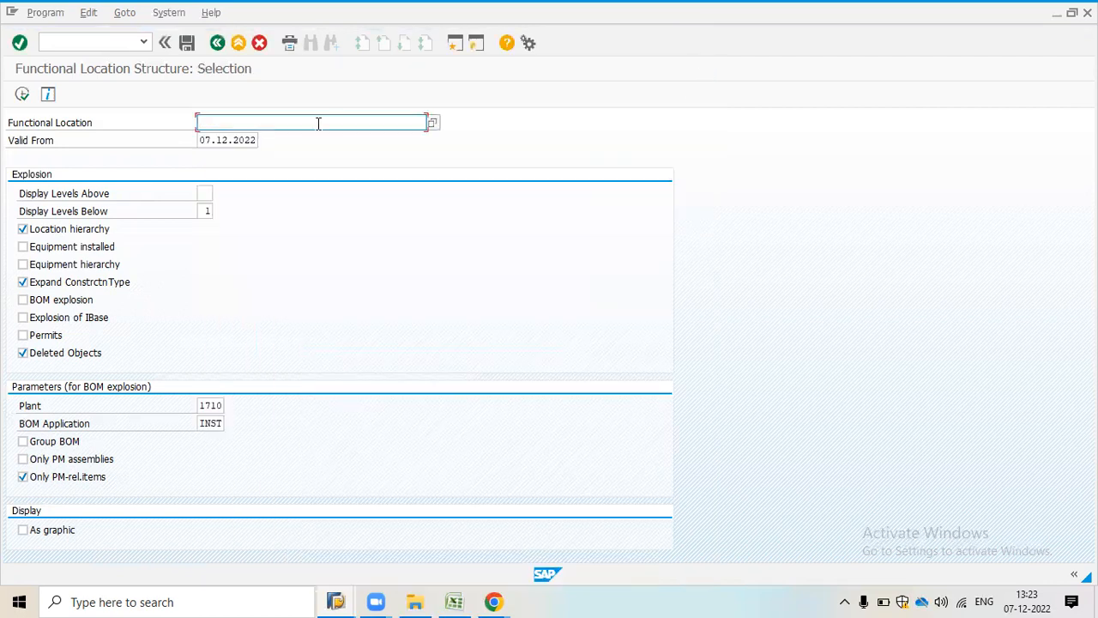
pyautogui.click(217, 45)
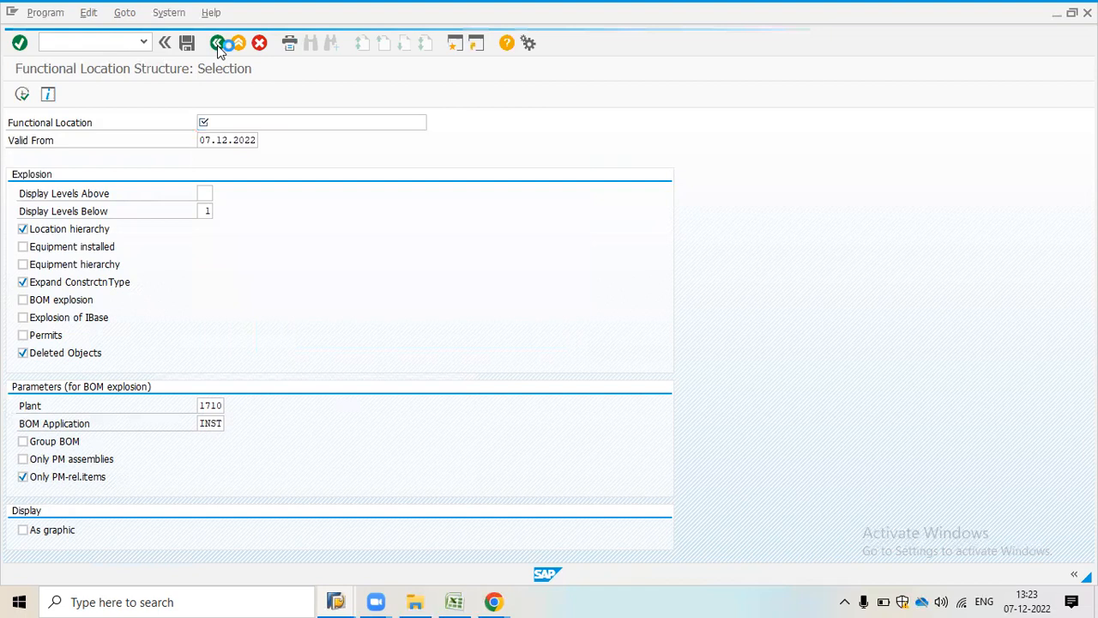
pyautogui.hotkey('alt', 'Tab')
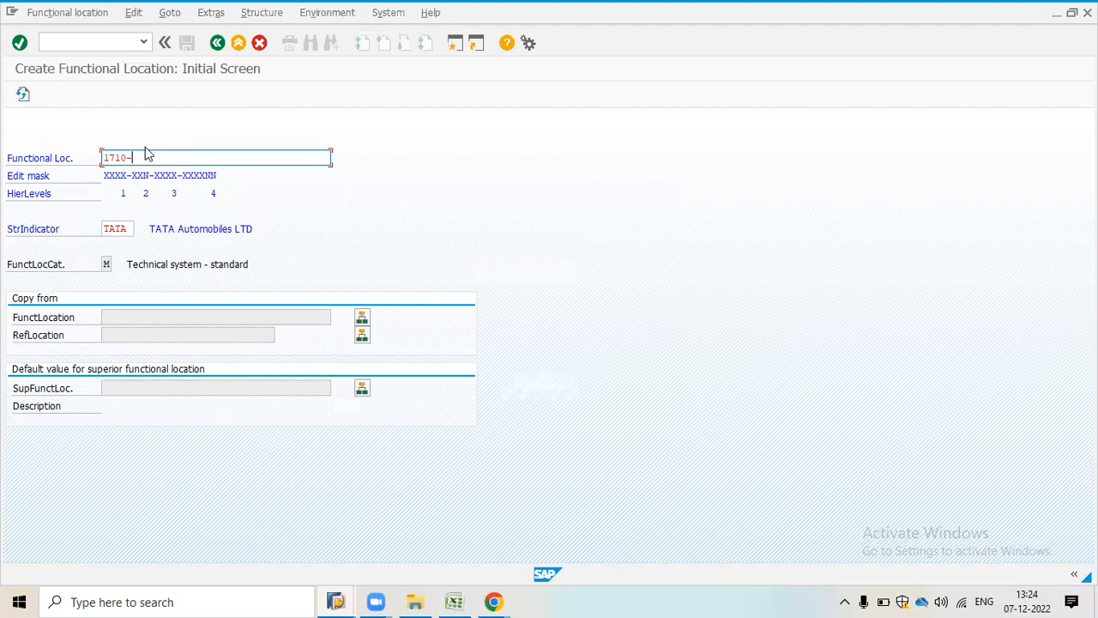
# Set the new functional location's structure indicator to 1710 (Structure A) and clear the functional location label.
pyautogui.click(127, 228)
pyautogui.click(139, 229)
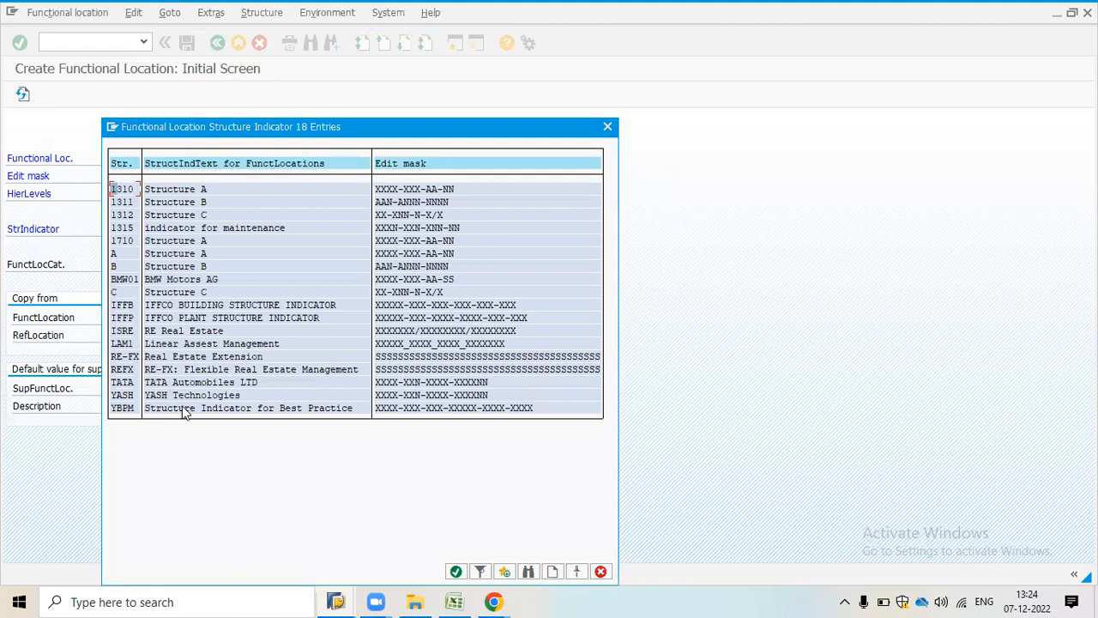
pyautogui.click(172, 242)
pyautogui.press('Return')
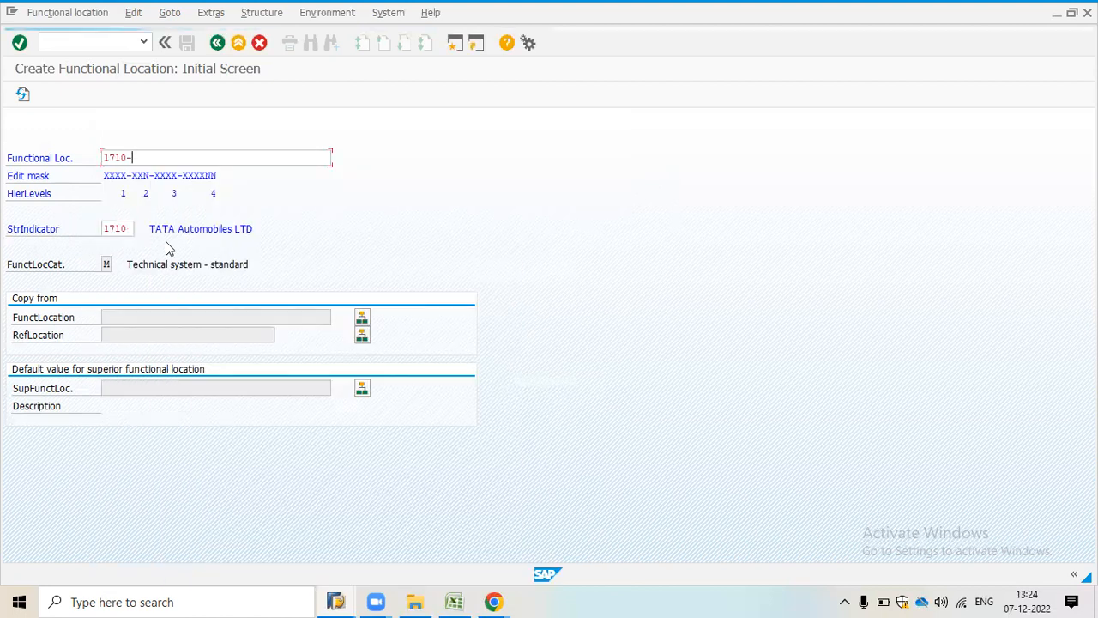
pyautogui.press('BackSpace')
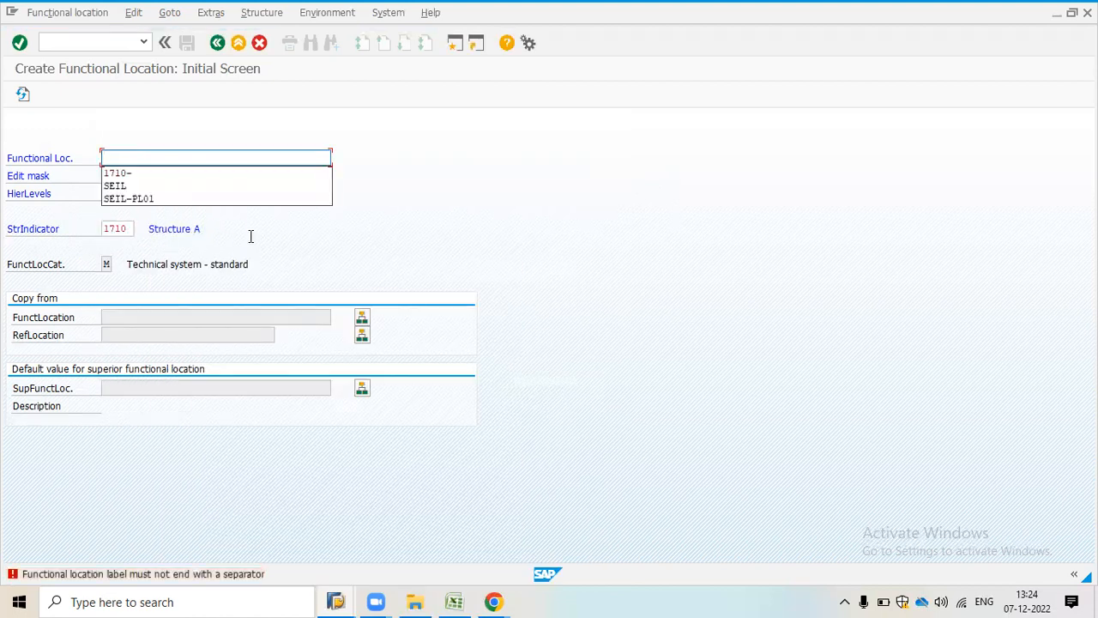
pyautogui.press('Escape')
pyautogui.click(118, 230)
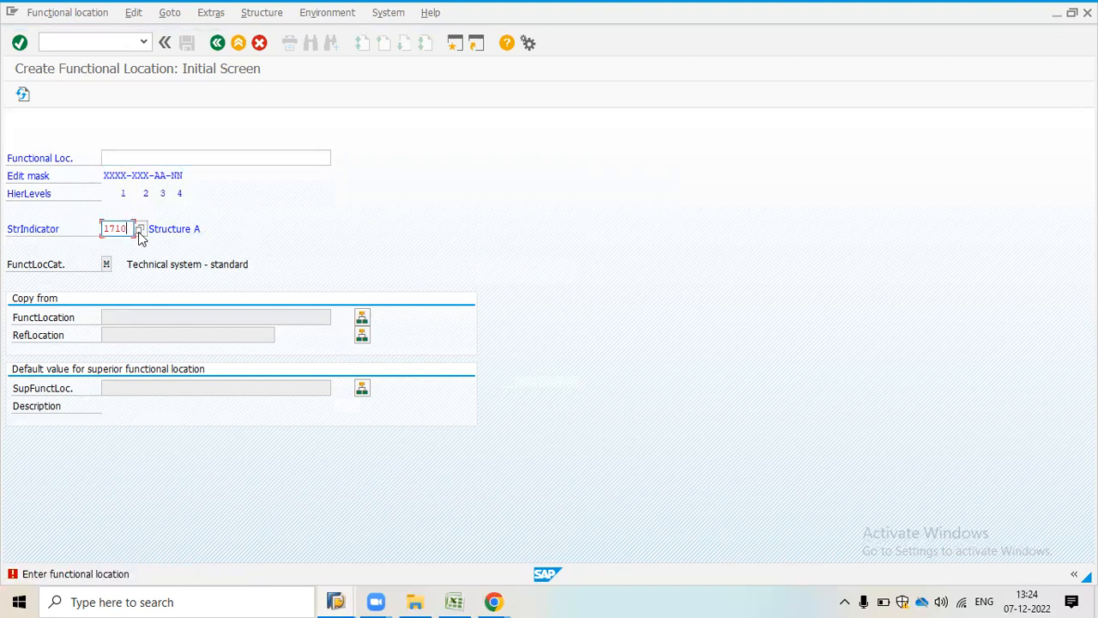
# Enter 1710-COM as the functional location label and open its master data.
pyautogui.click(131, 159)
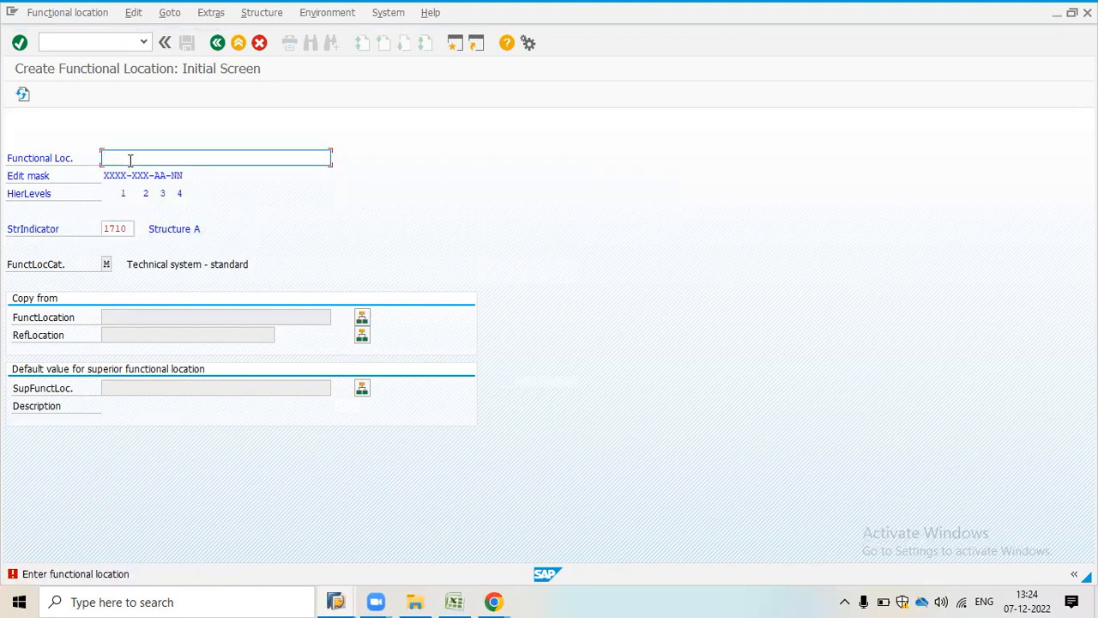
pyautogui.write('1')
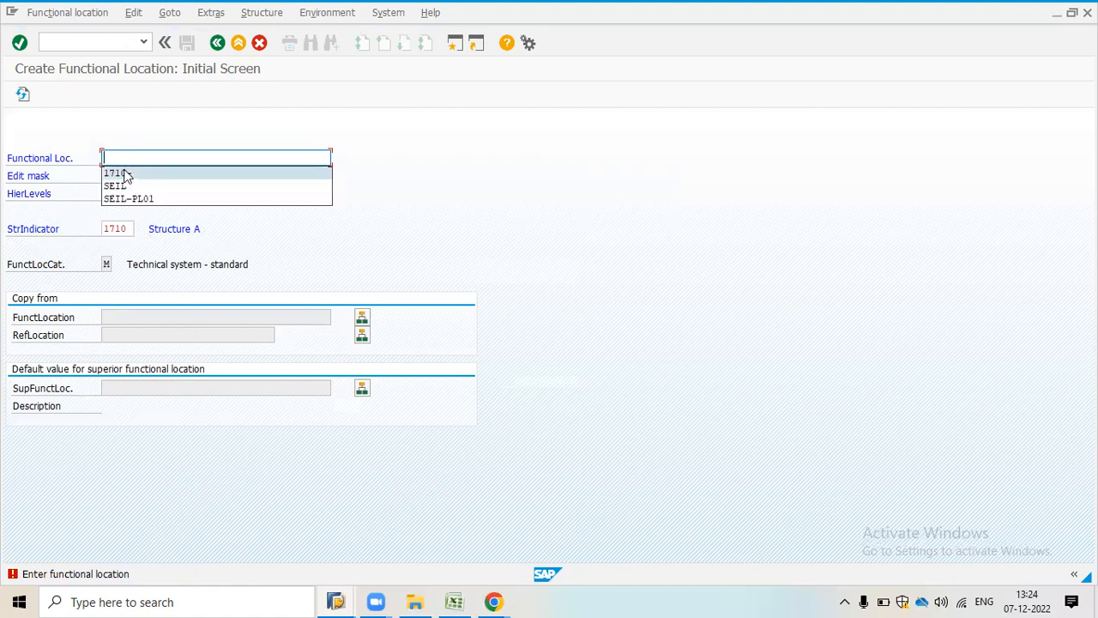
pyautogui.click(125, 171)
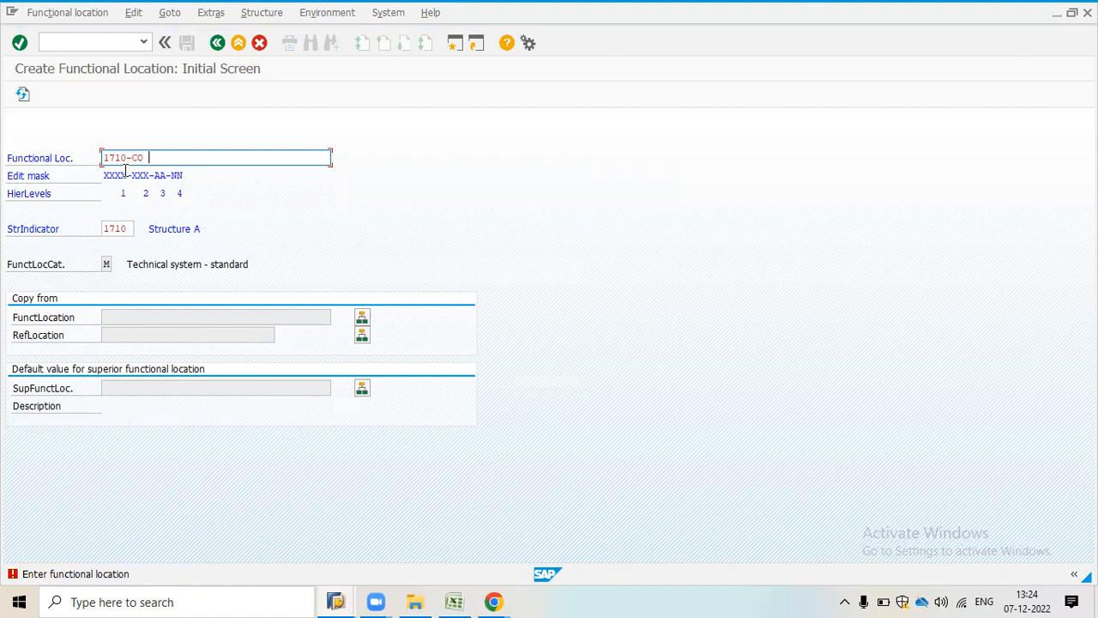
pyautogui.write('M-')
pyautogui.press('Return')
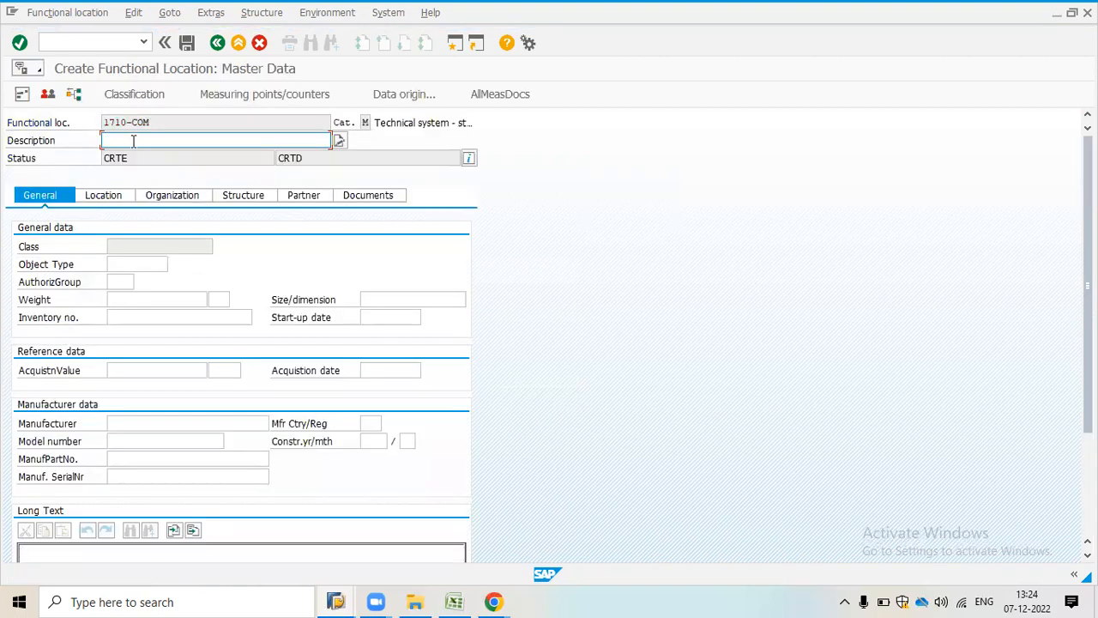
# Enter COMPRESSOR 01 as the functional location's description and open its location data.
pyautogui.write('COMPRESSOR 01')
pyautogui.press('Return')
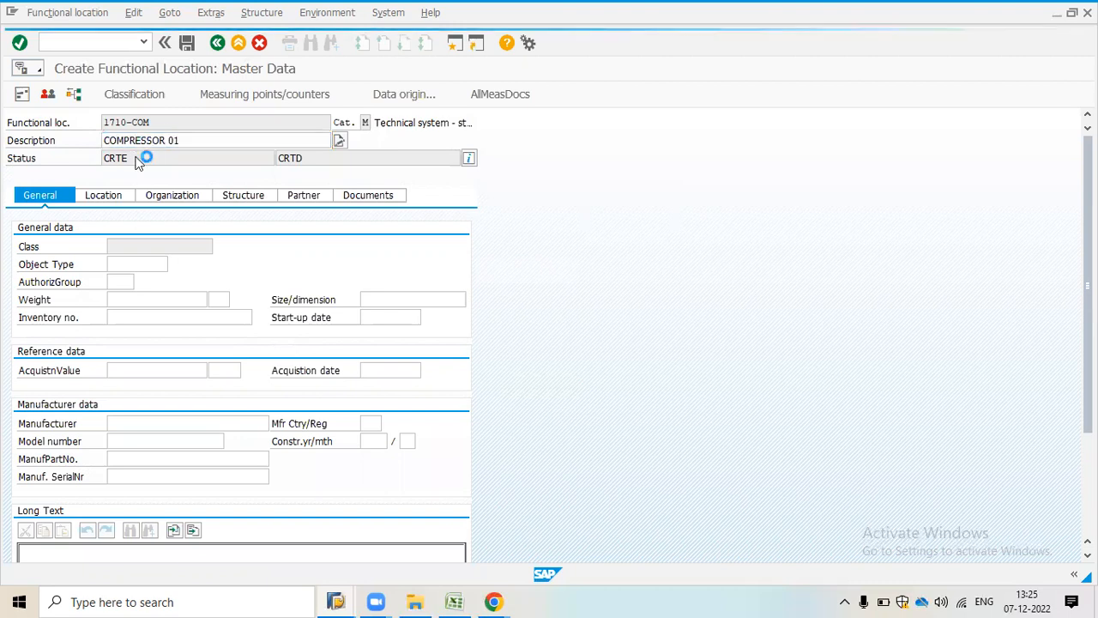
pyautogui.click(120, 198)
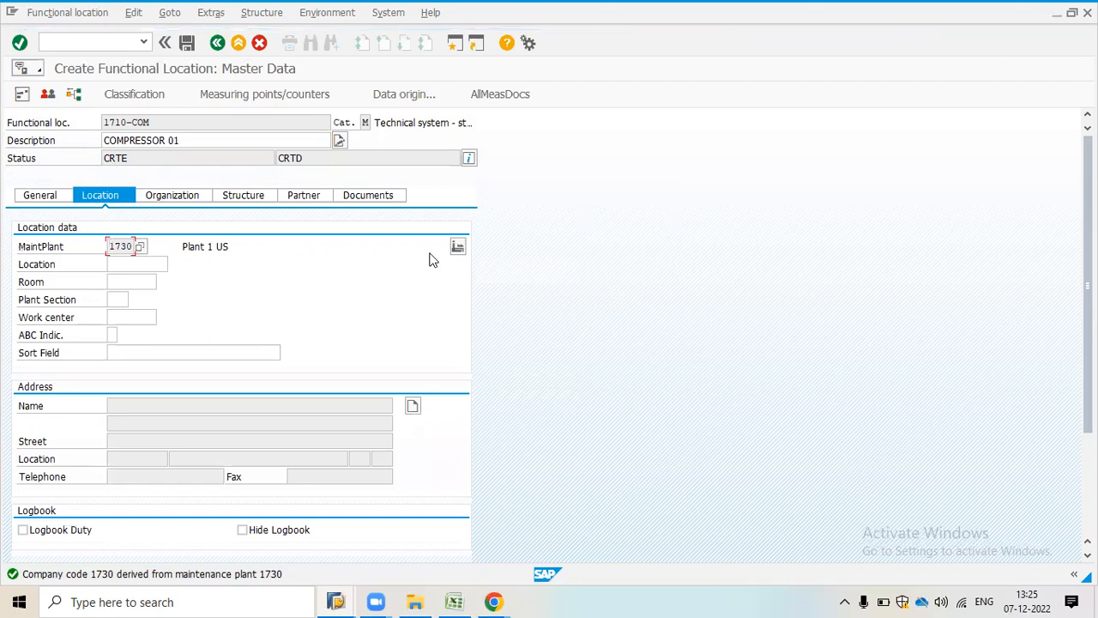
# Change the maintenance plant of functional location 1710-COM to 1710 and accept the derived company code.
pyautogui.click(458, 247)
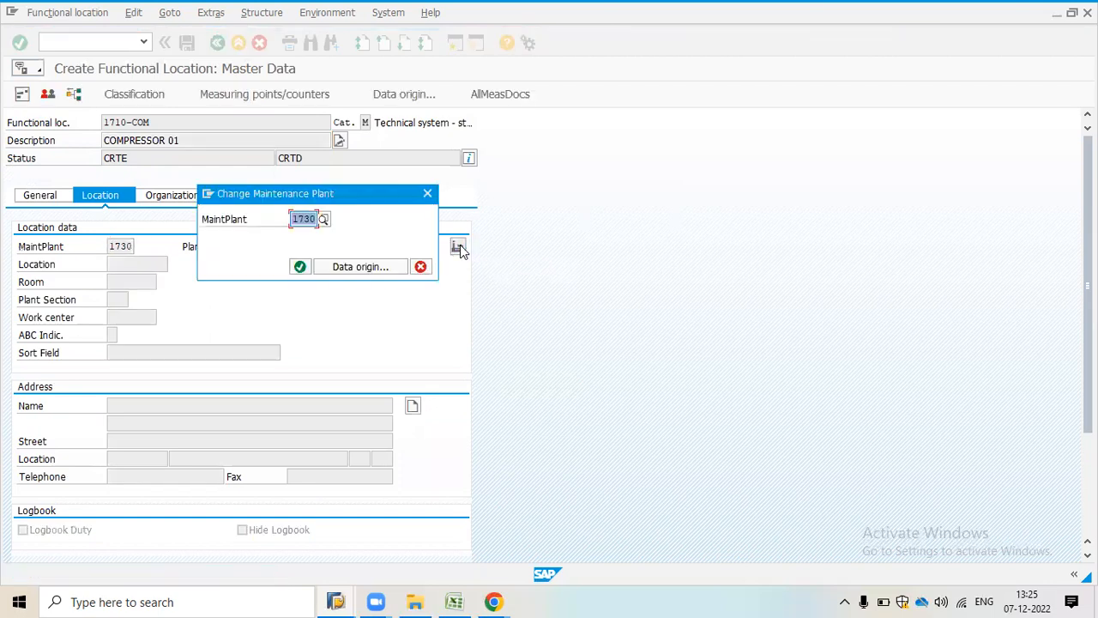
pyautogui.press('Right')
pyautogui.press('Return')
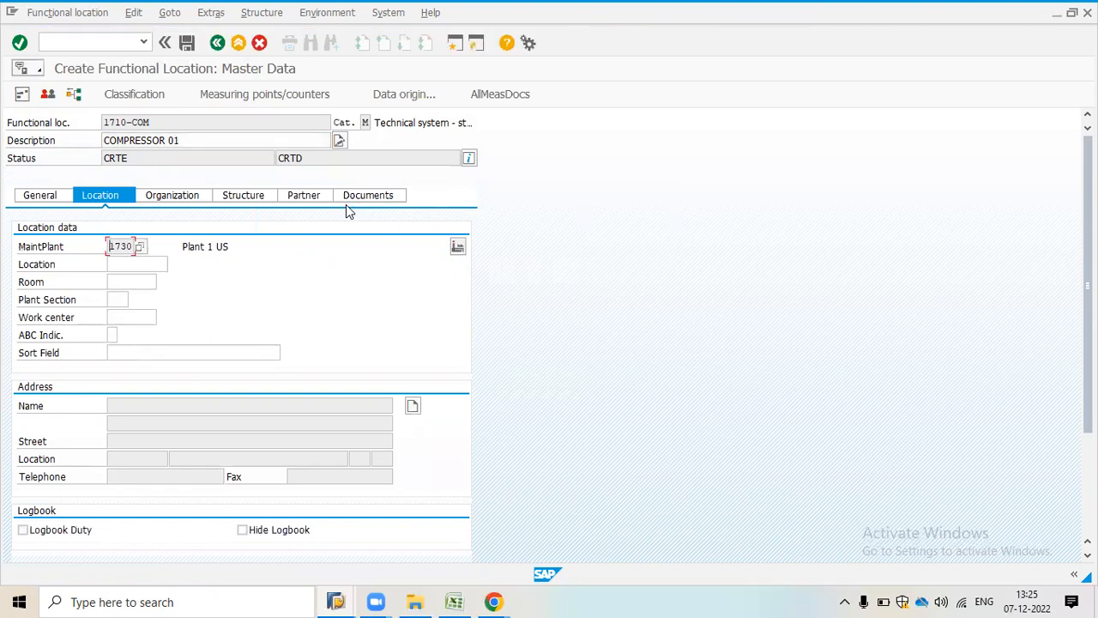
pyautogui.click(458, 248)
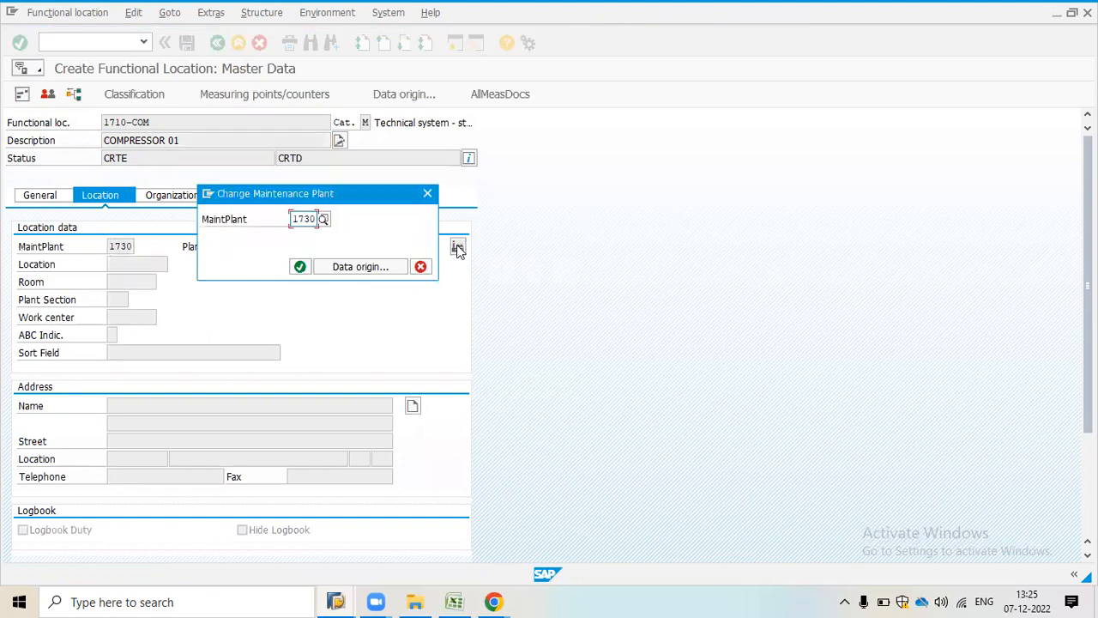
pyautogui.press('BackSpace')
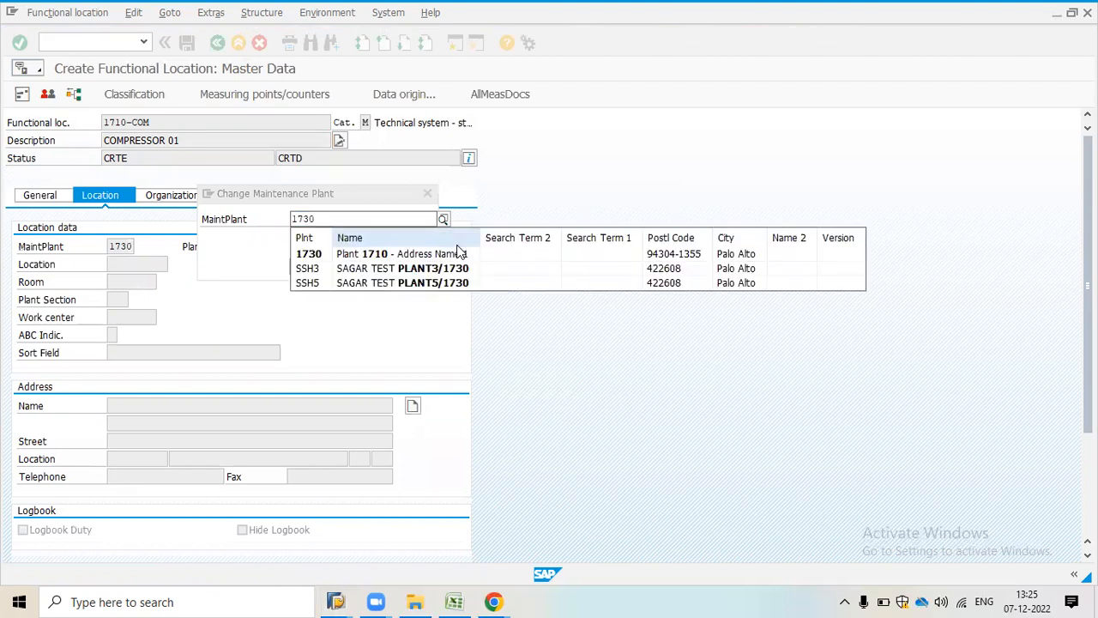
pyautogui.press('Delete')
pyautogui.press('Delete')
pyautogui.press('Delete')
pyautogui.press('Delete')
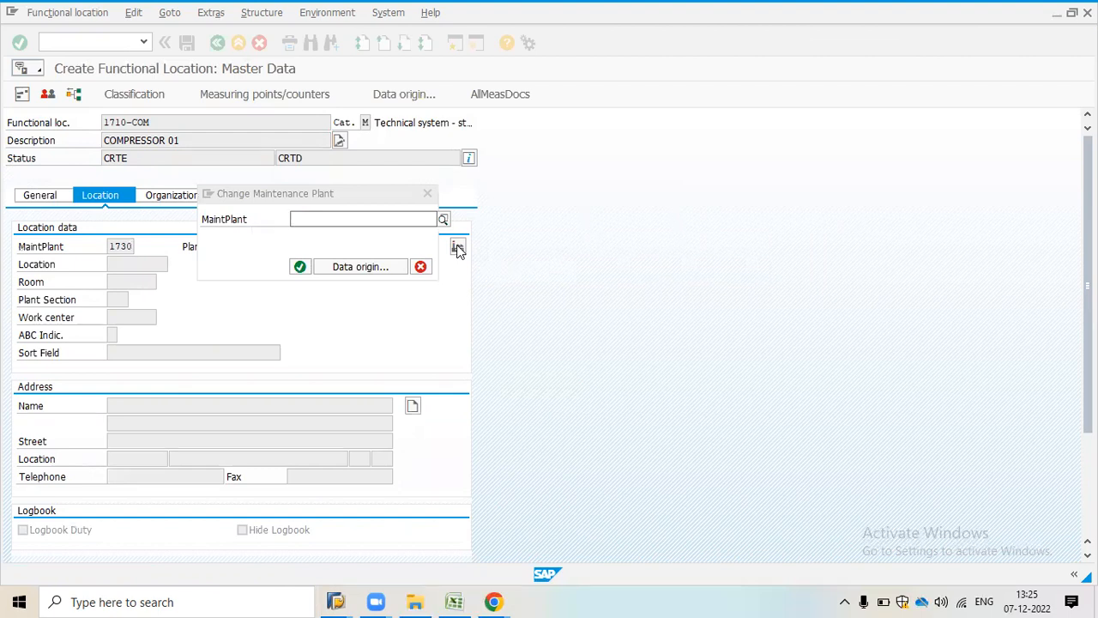
pyautogui.write('1730')
pyautogui.press('Return')
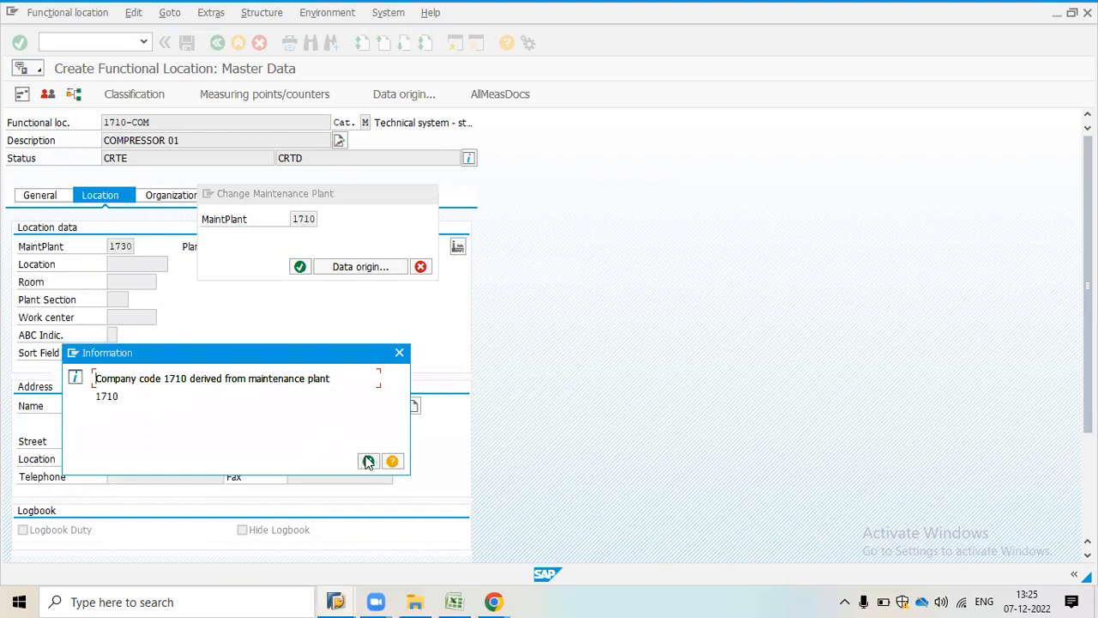
pyautogui.click(367, 461)
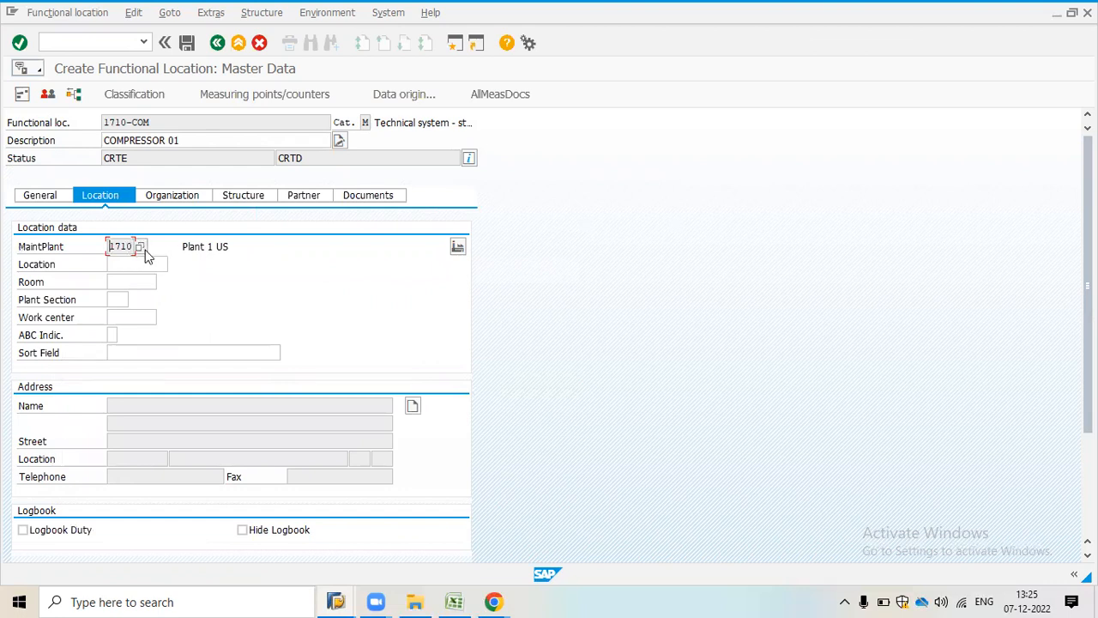
# Check the organization data, and set the work center in the location data to MECHWRK.
pyautogui.click(172, 195)
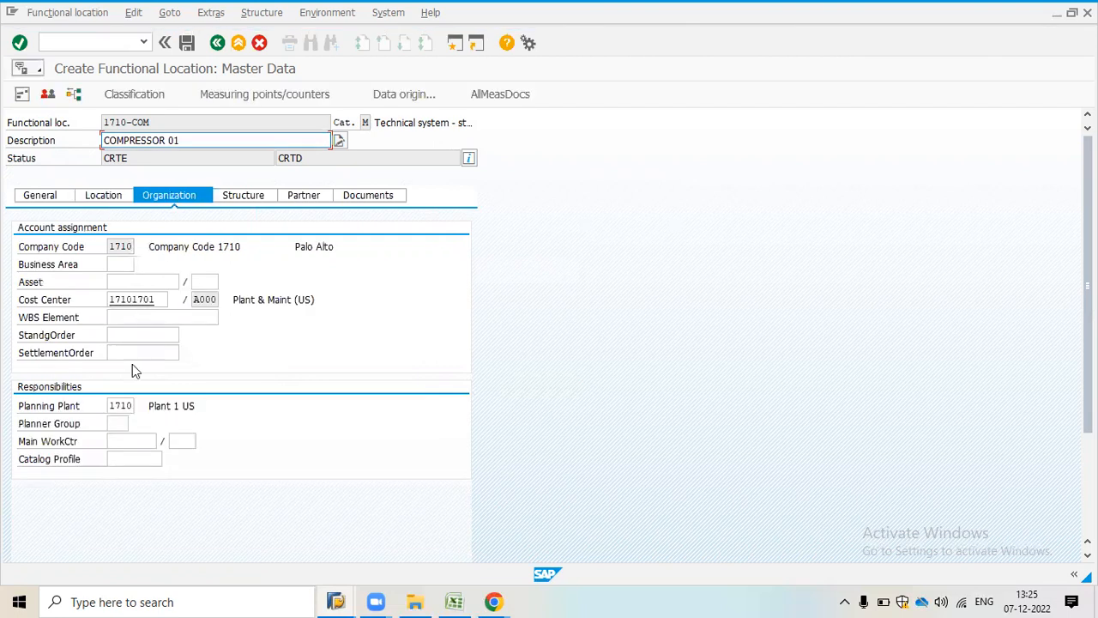
pyautogui.click(103, 196)
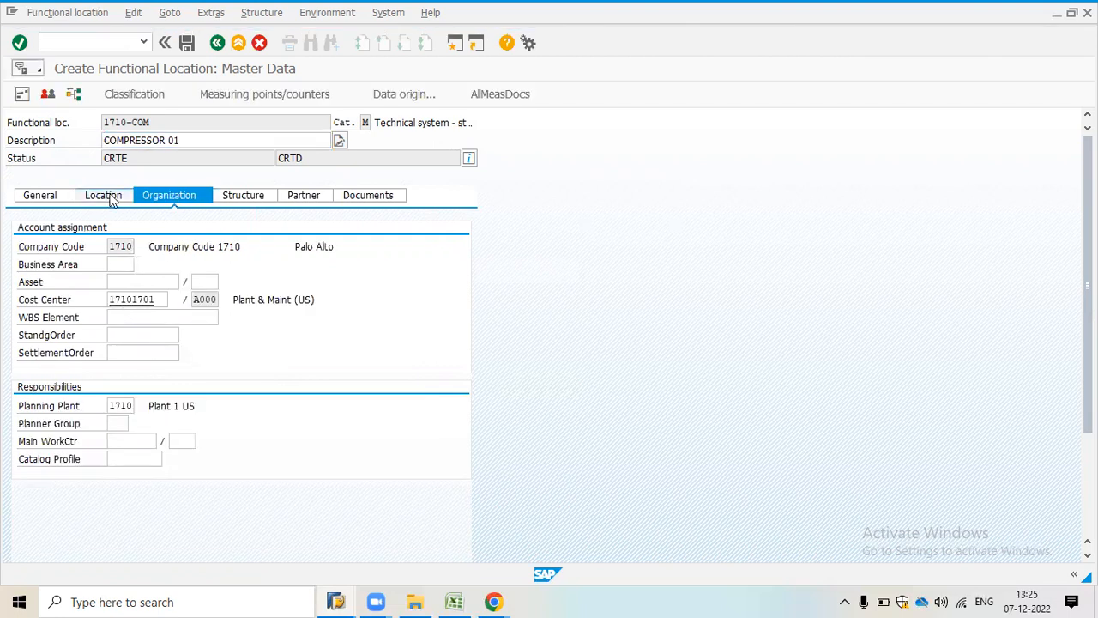
pyautogui.click(128, 318)
pyautogui.click(137, 339)
pyautogui.press('Return')
# Assign main work center MECHWRK in plant 1710 and planner group 920 in the organization data, and save the functional location.
pyautogui.click(179, 197)
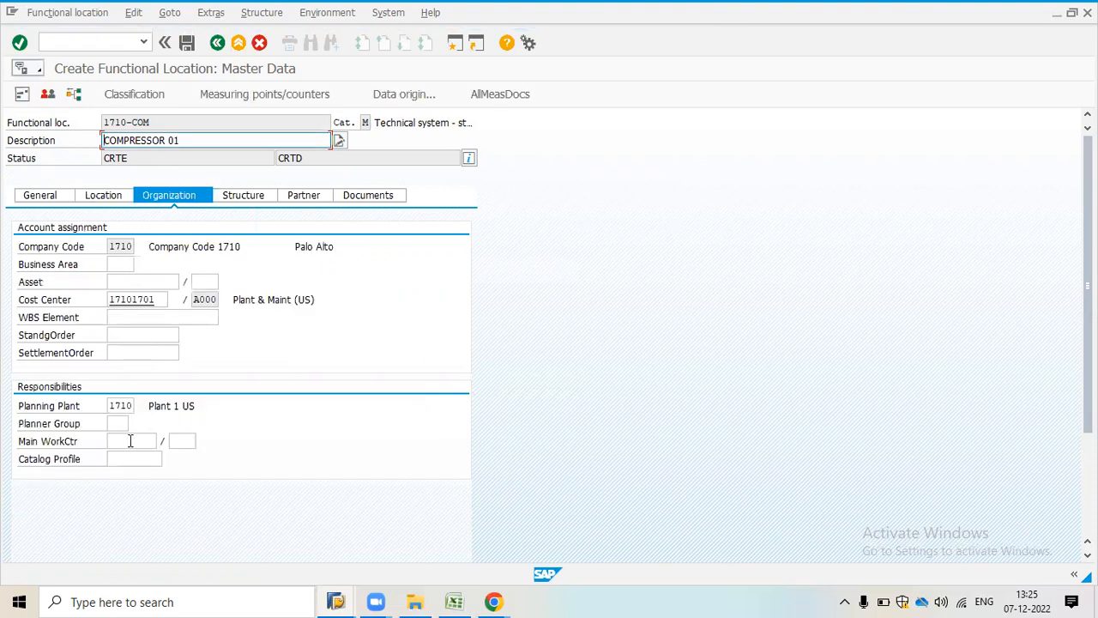
pyautogui.click(131, 441)
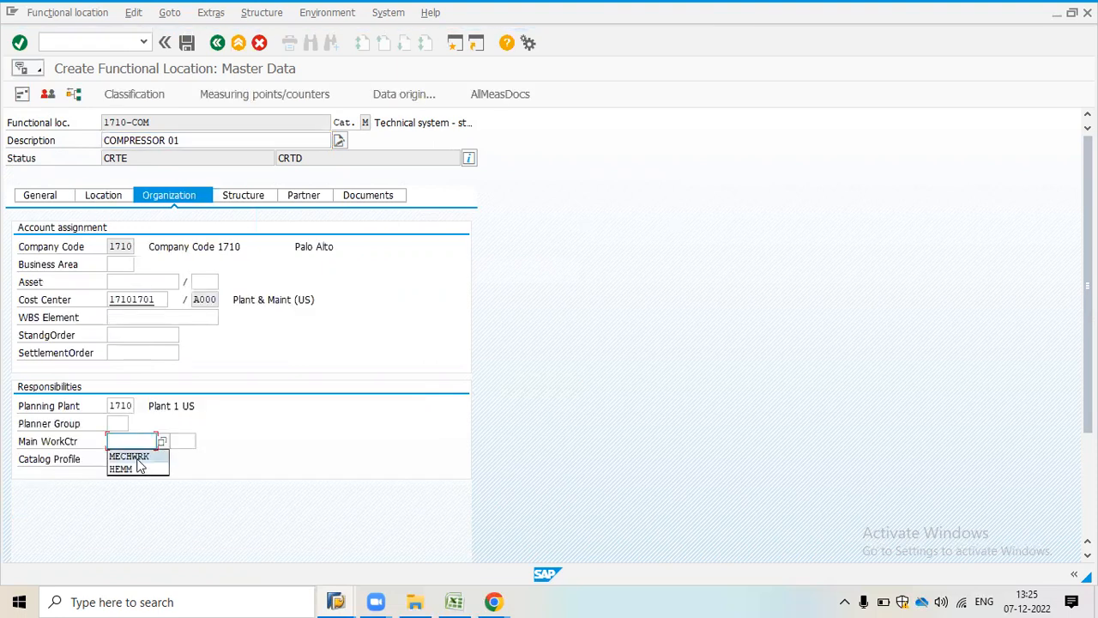
pyautogui.click(128, 453)
pyautogui.click(178, 442)
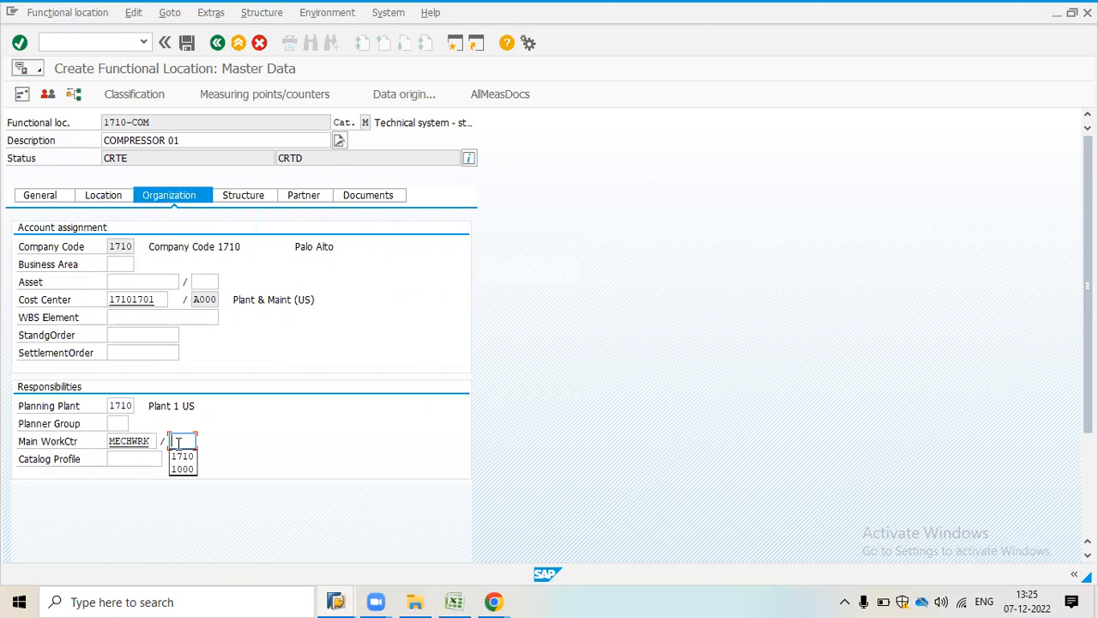
pyautogui.click(183, 457)
pyautogui.click(117, 423)
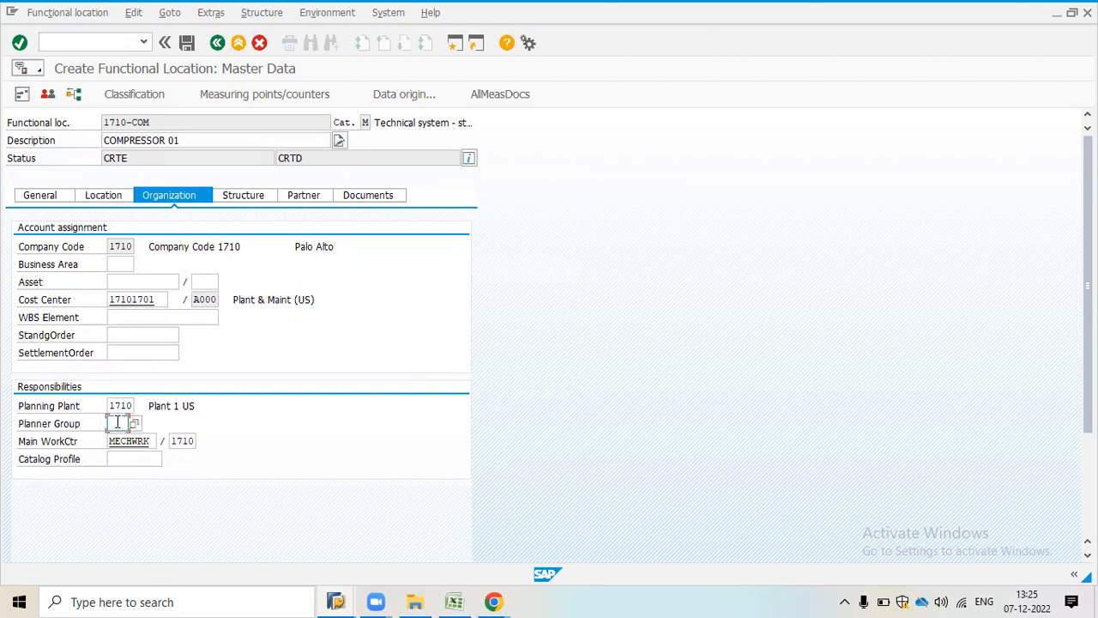
pyautogui.click(119, 438)
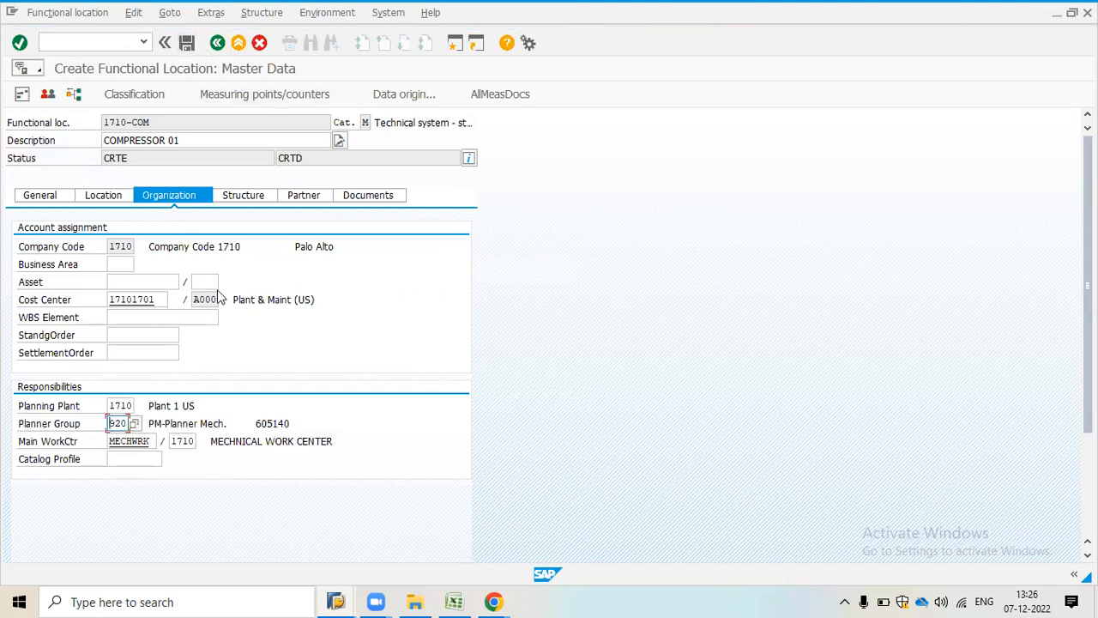
pyautogui.click(187, 43)
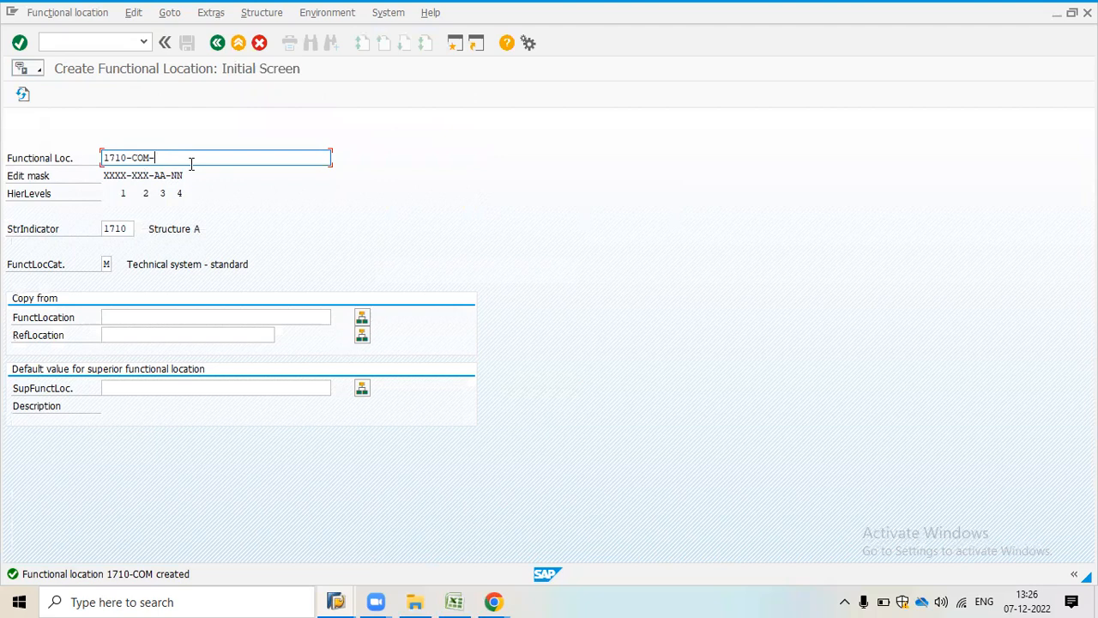
# Start another functional location labelled 1710-COM-AC and enter the description AIR COMPRESSOR.
pyautogui.write('CM')
pyautogui.press('Return')
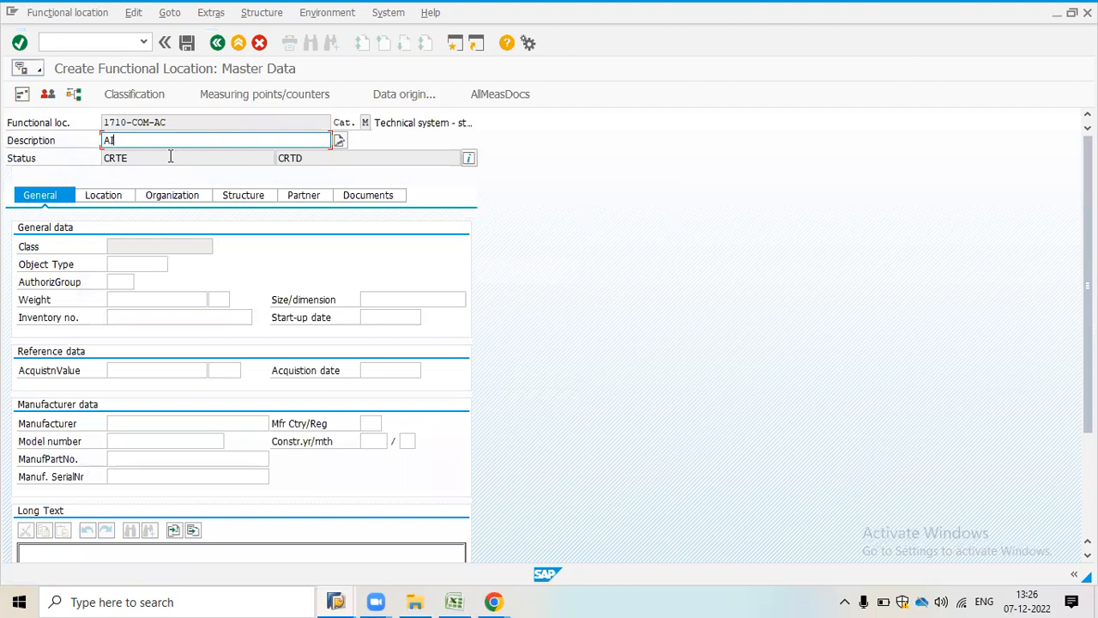
pyautogui.write('AIR COMPRESSOR')
# Check the superior functional location, location data and organization data of 1710-COM-AC, and save it.
pyautogui.click(256, 196)
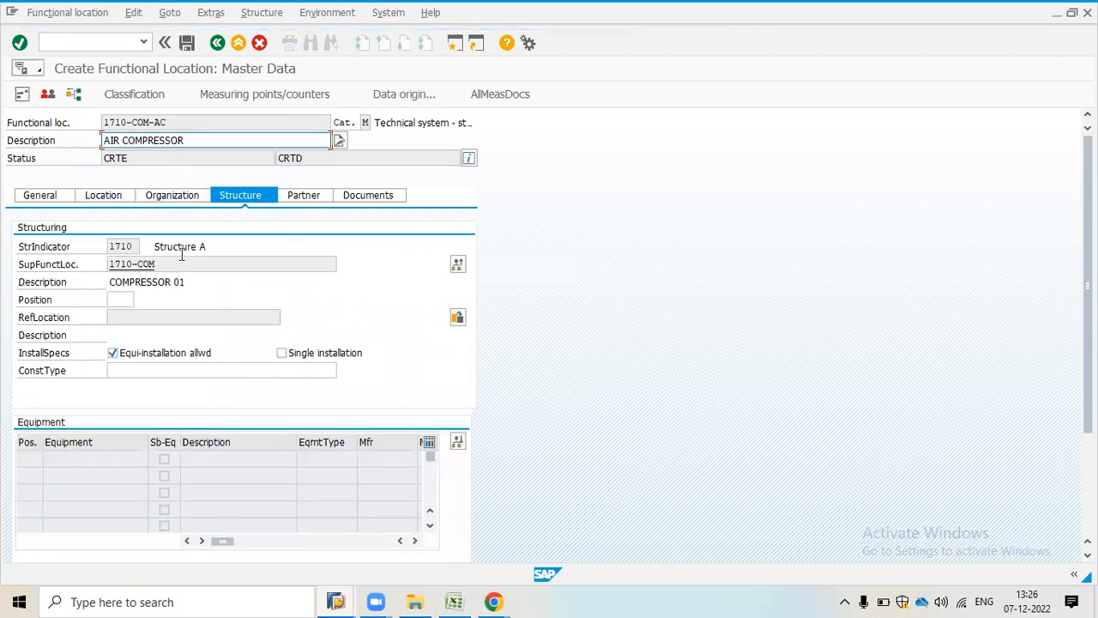
pyautogui.click(163, 263)
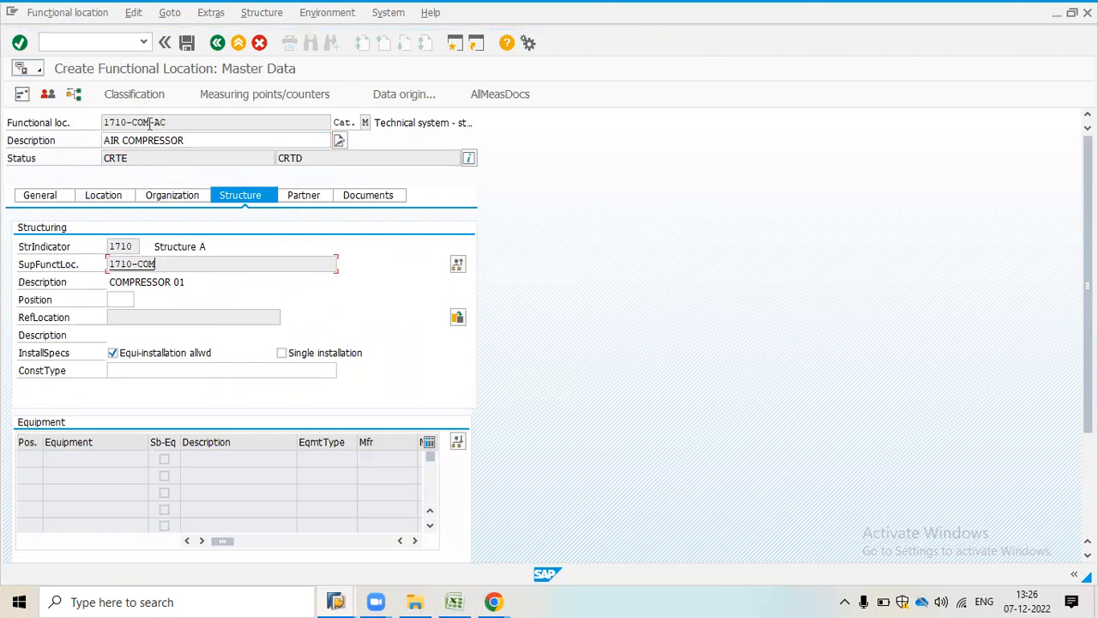
pyautogui.doubleClick(180, 124)
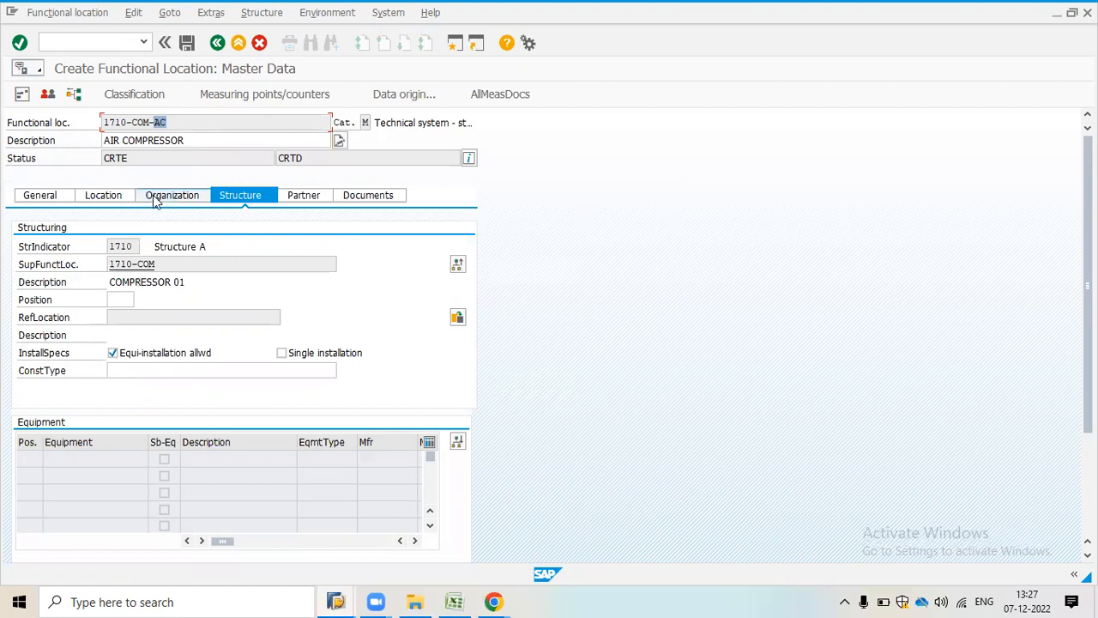
pyautogui.click(110, 195)
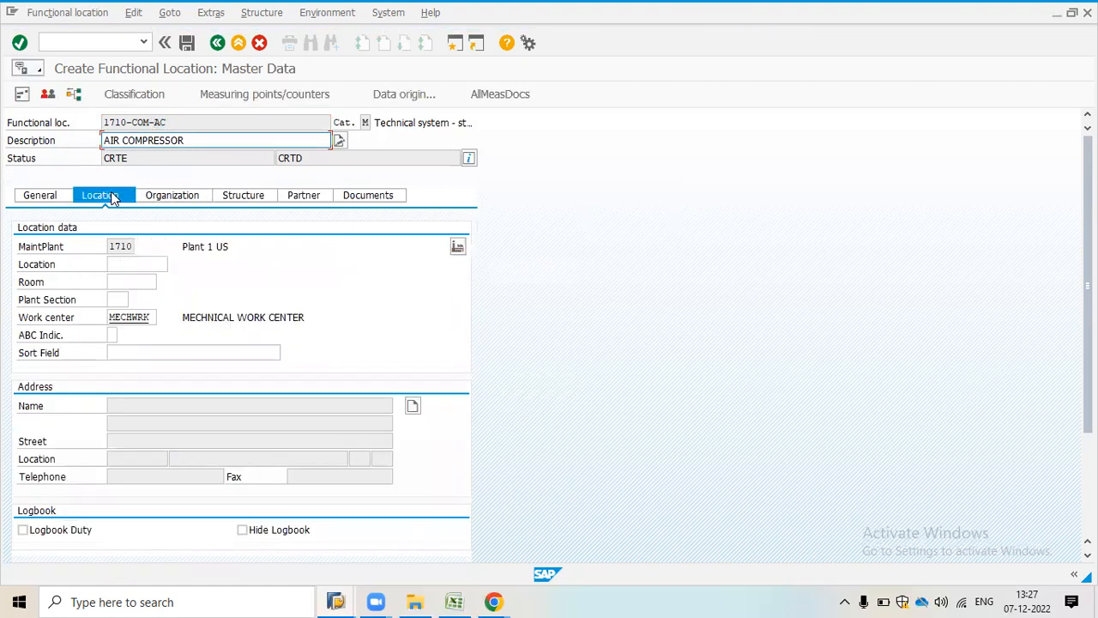
pyautogui.click(180, 196)
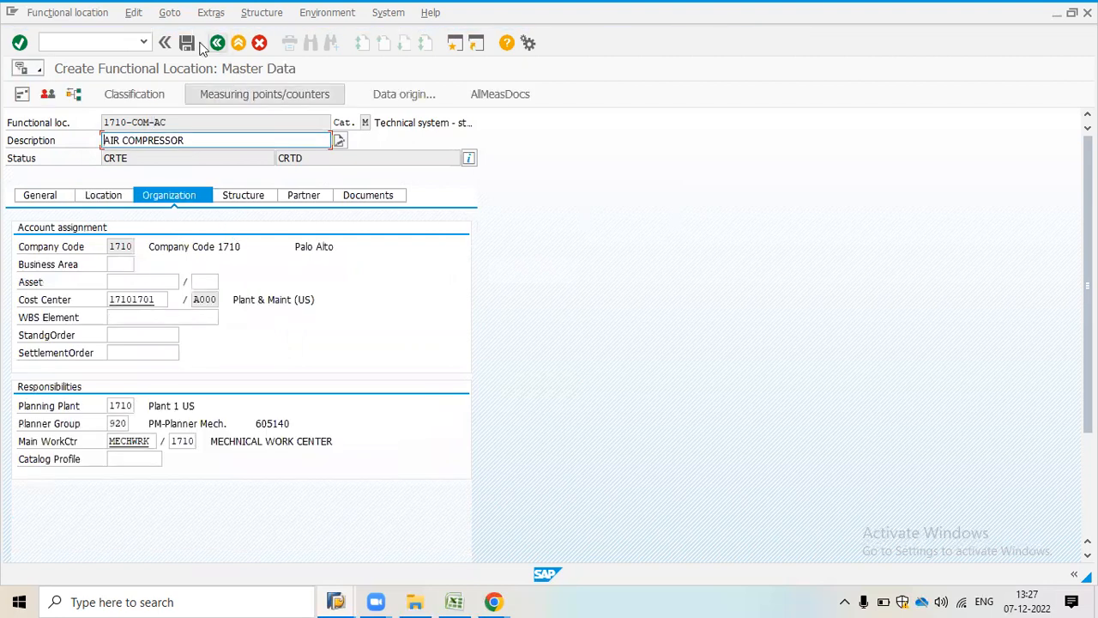
pyautogui.click(185, 45)
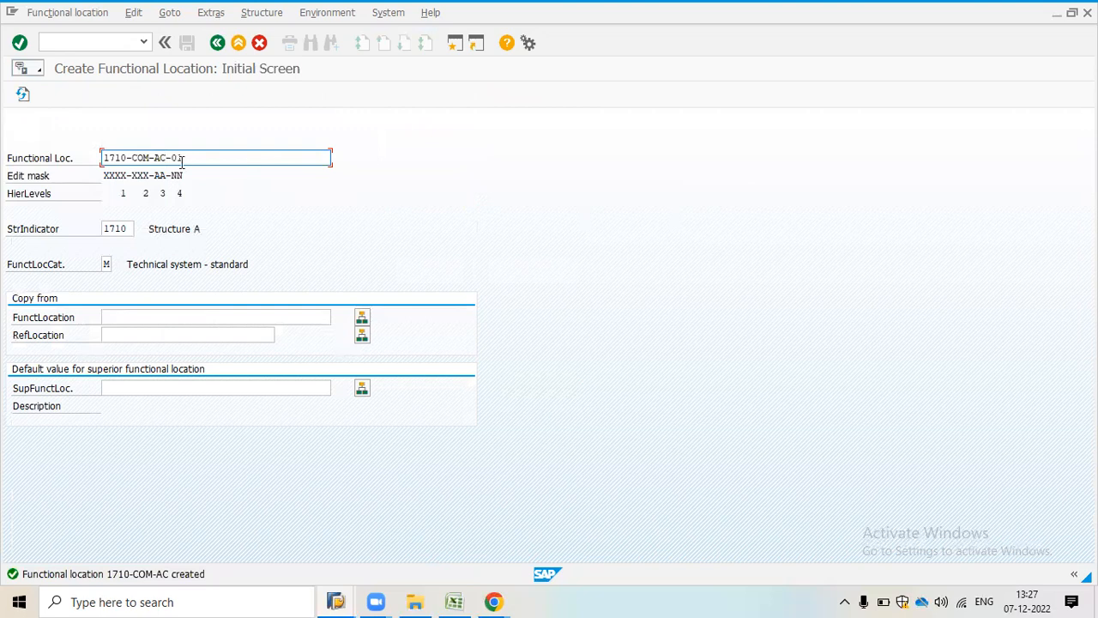
# Start functional location 1710-COM-AC-01 and enter the description AIR COMPRESSOR-01.
pyautogui.press('Return')
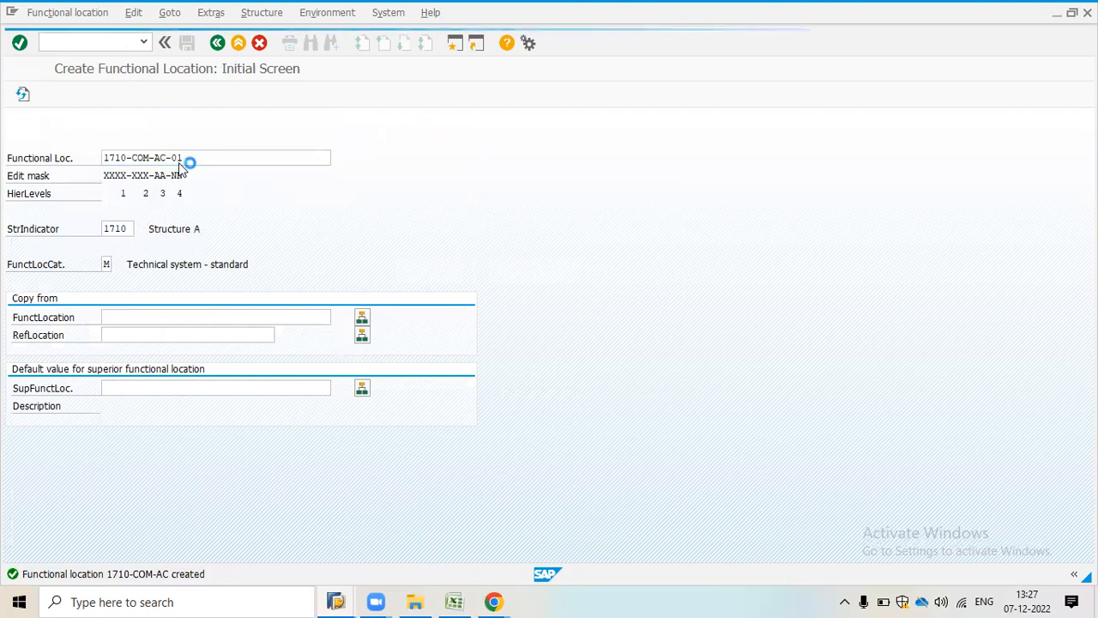
pyautogui.click(167, 141)
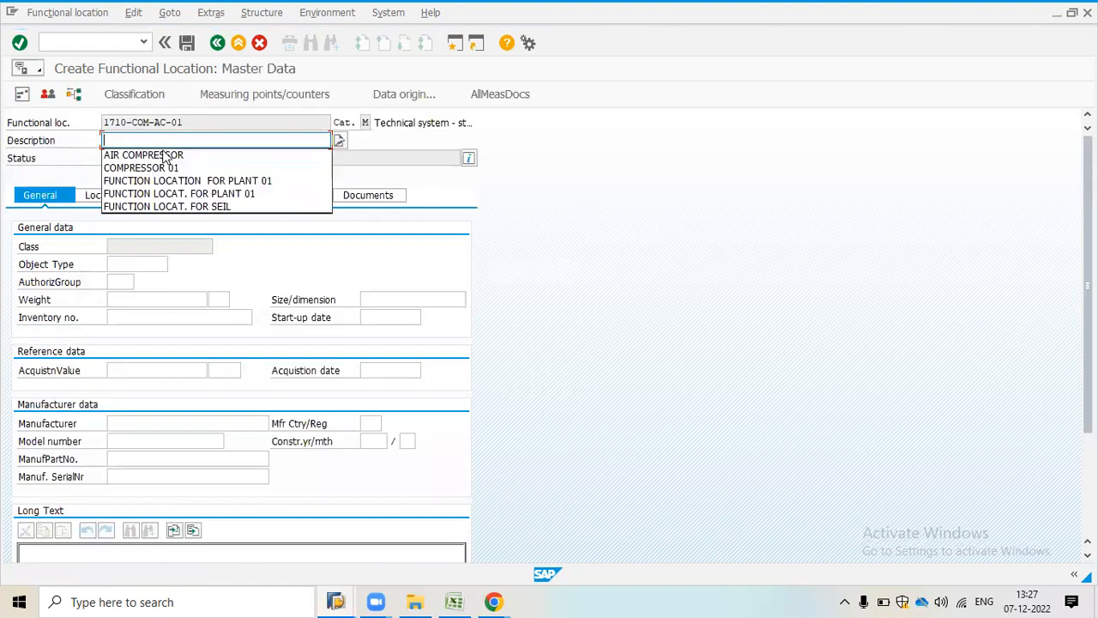
pyautogui.click(171, 156)
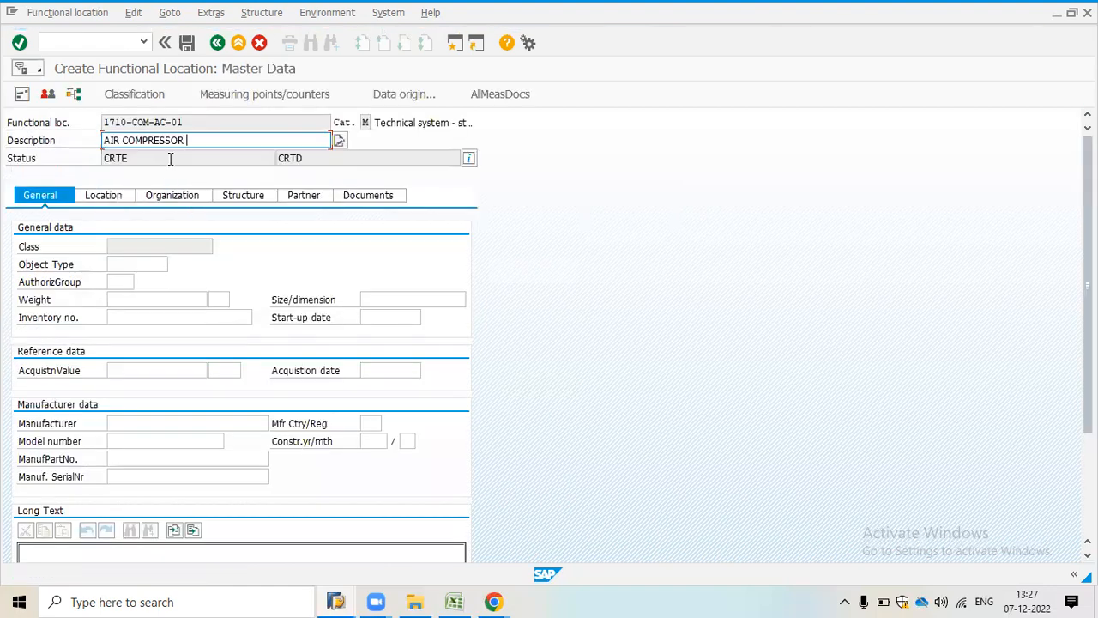
pyautogui.write('-01')
pyautogui.press('Return')
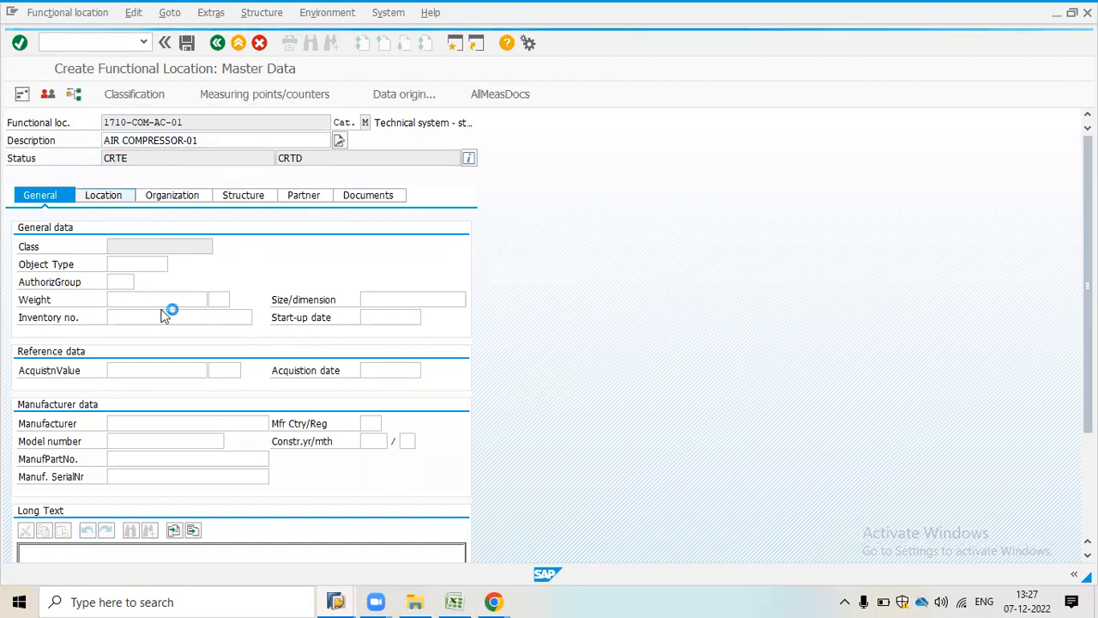
# Check the superior functional location of 1710-COM-AC-01 in its structure data, and leave the master data, saving the new record.
pyautogui.click(266, 195)
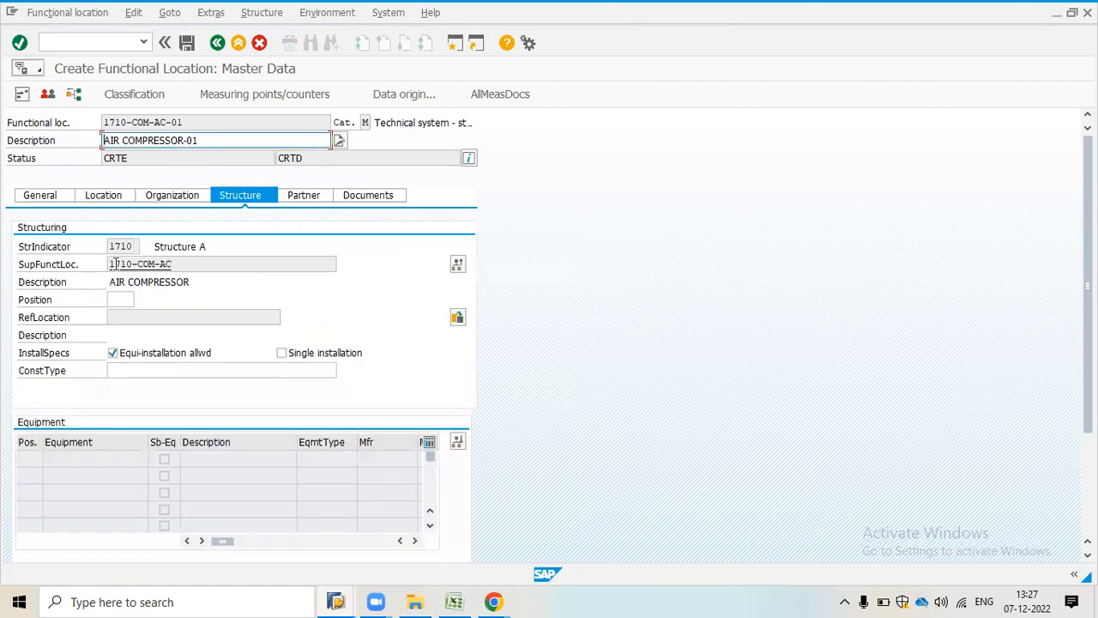
pyautogui.click(174, 263)
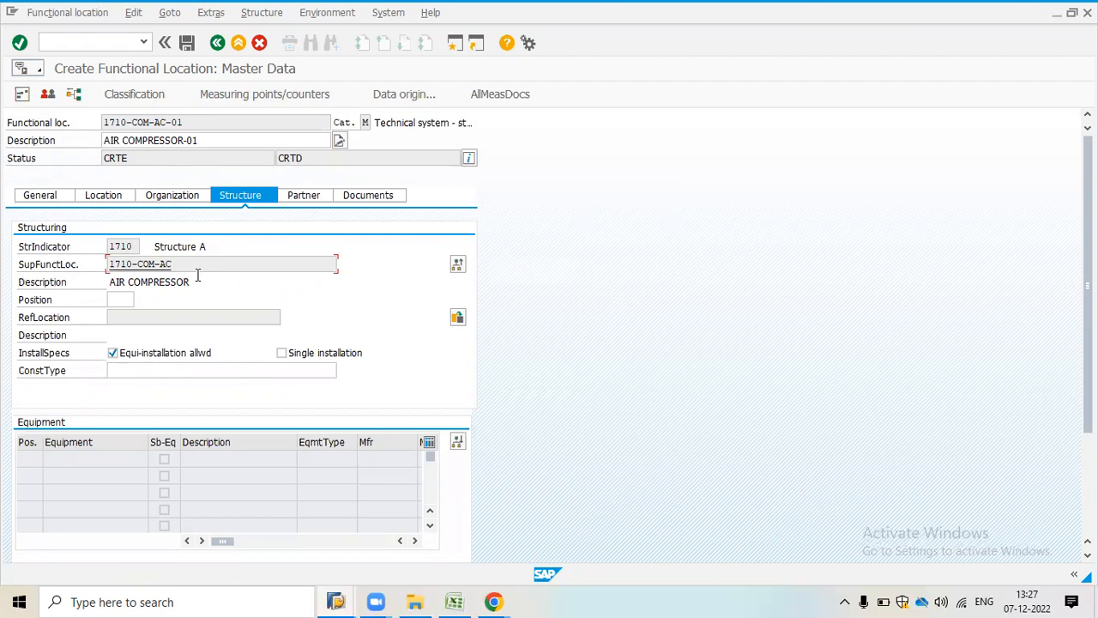
pyautogui.click(217, 45)
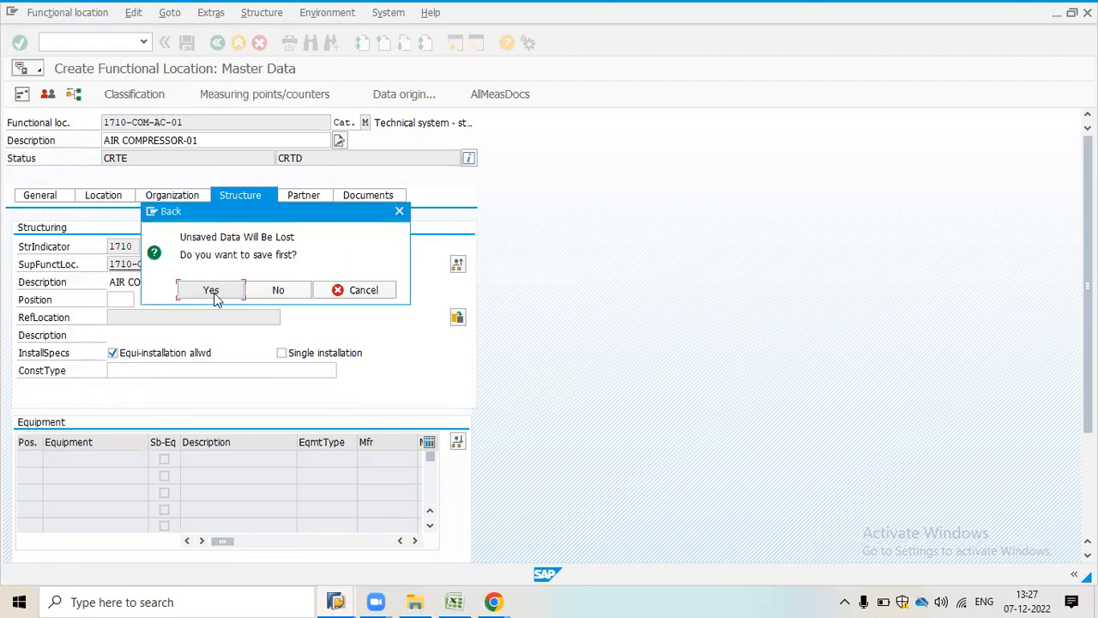
pyautogui.click(212, 291)
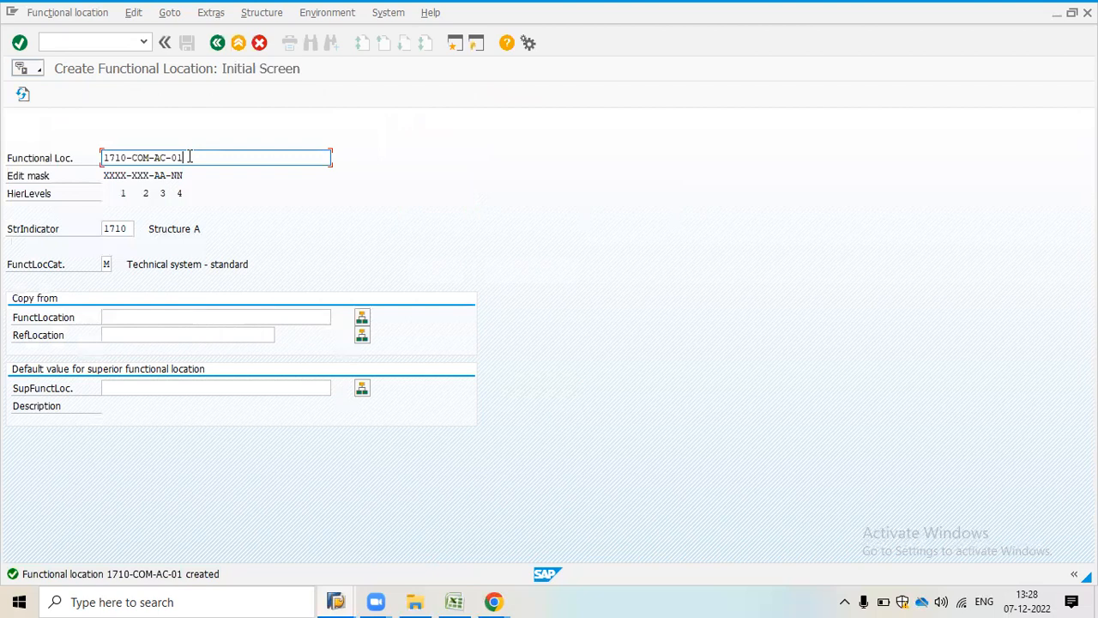
# Copy the functional location label 1710-COM-AC-01 and return to the SAP Easy Access screen.
pyautogui.moveTo(186, 157); pyautogui.dragTo(97, 151)
pyautogui.hotkey('ctrl', 'c')
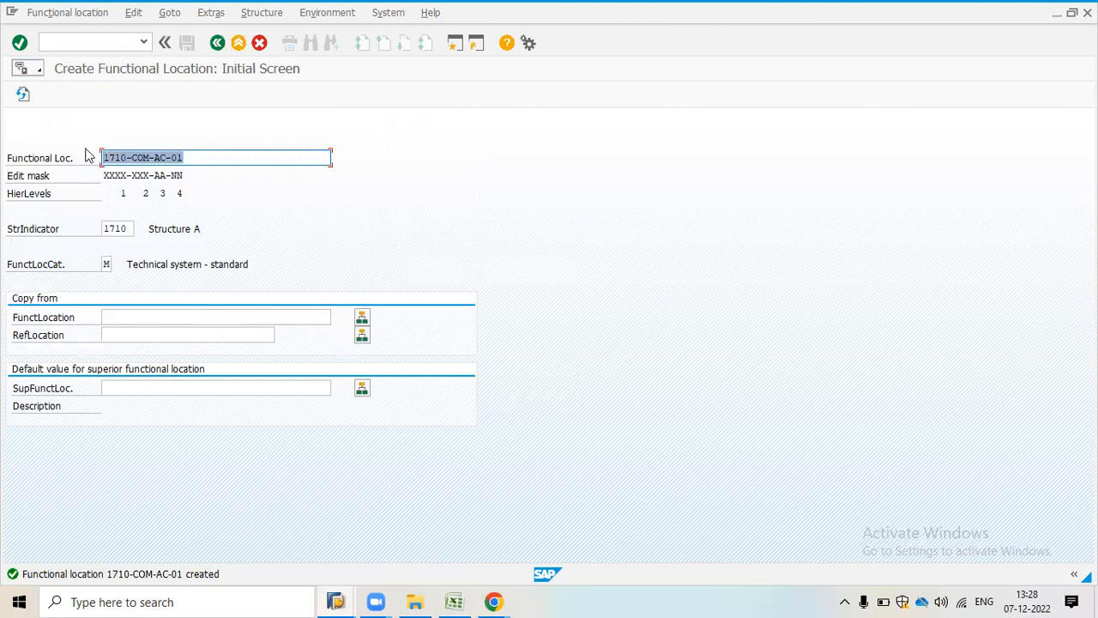
pyautogui.click(86, 149)
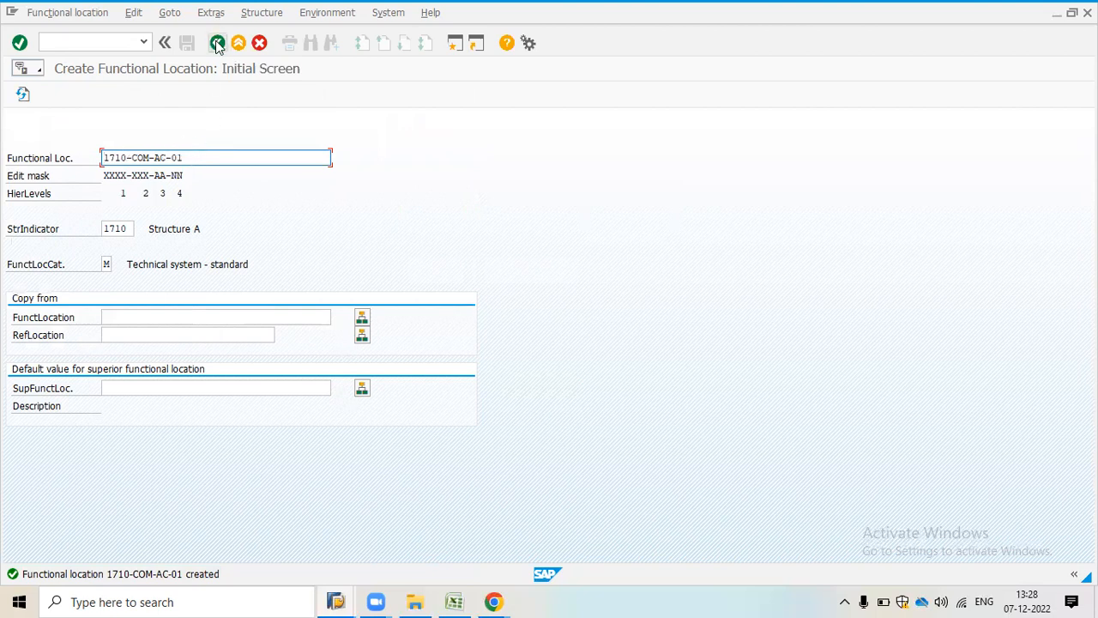
pyautogui.click(217, 43)
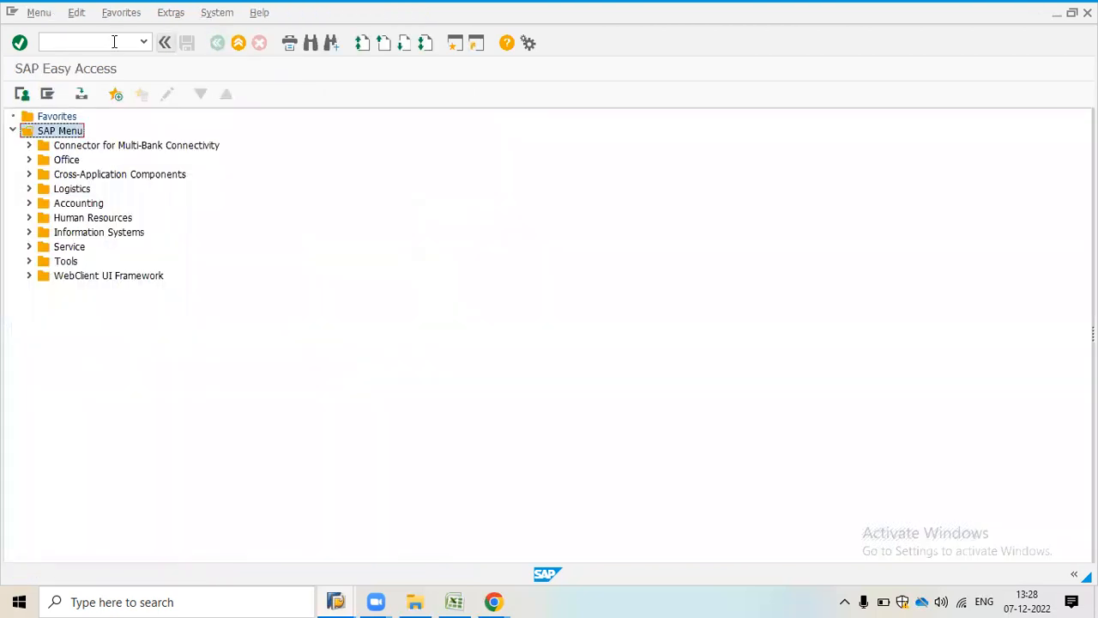
# Open equipment 10016095 for changes, install it at functional location 1710-COM-AC-01 in its structure data, and save it.
pyautogui.click(112, 41)
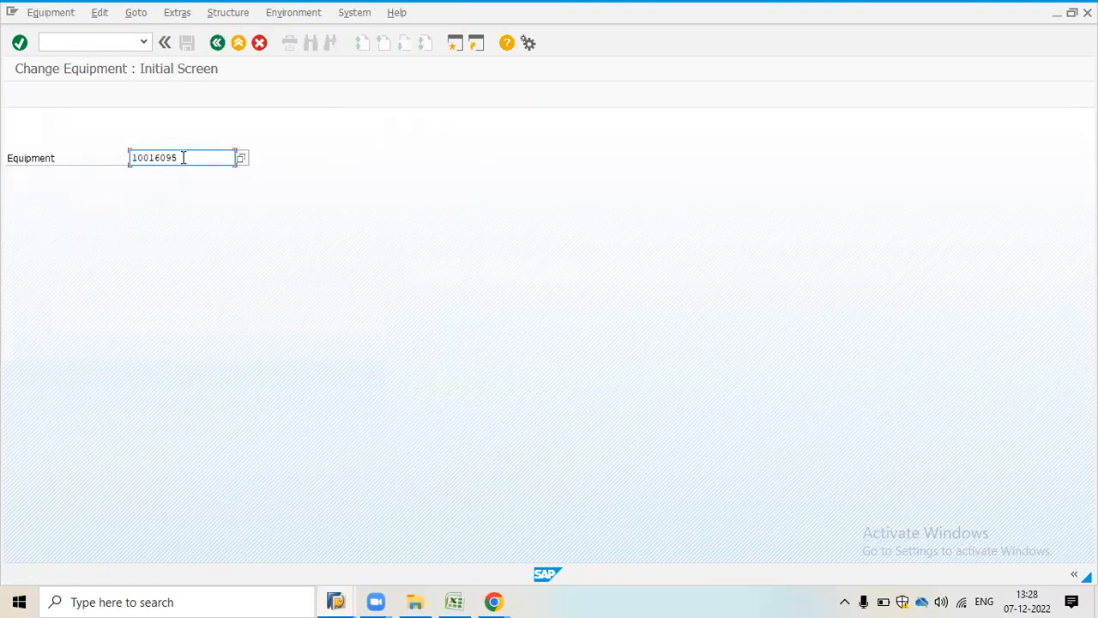
pyautogui.press('Return')
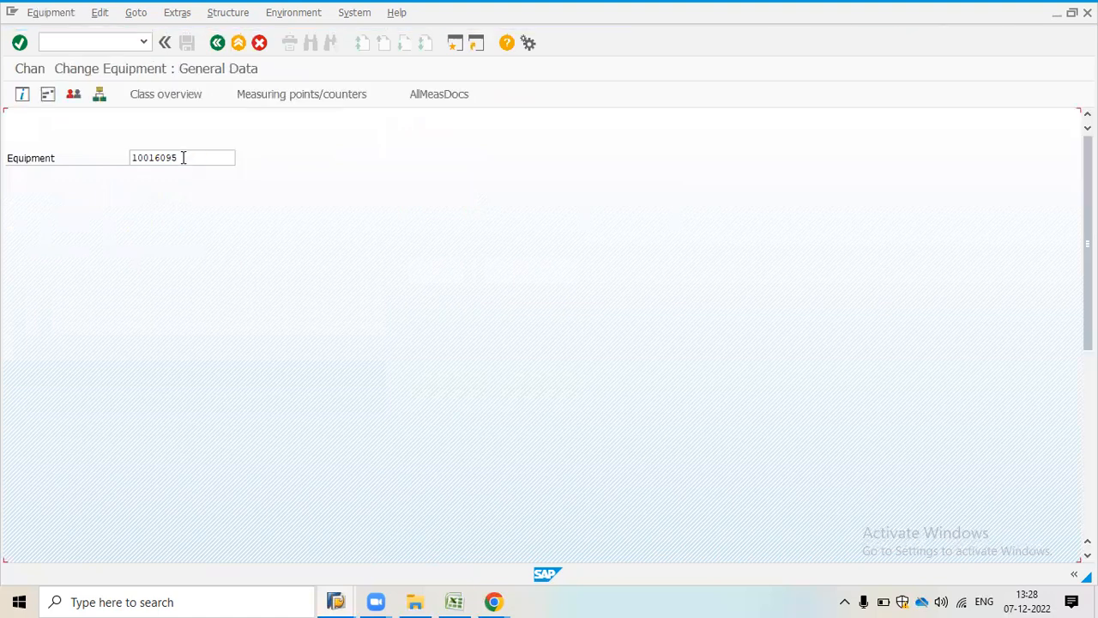
pyautogui.click(241, 195)
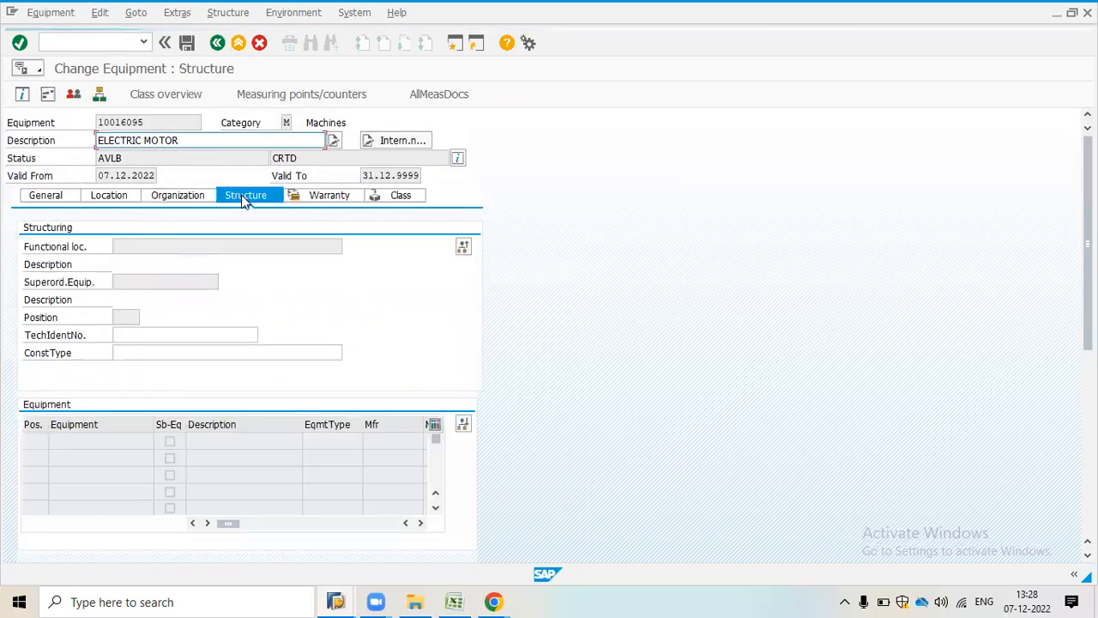
pyautogui.click(464, 247)
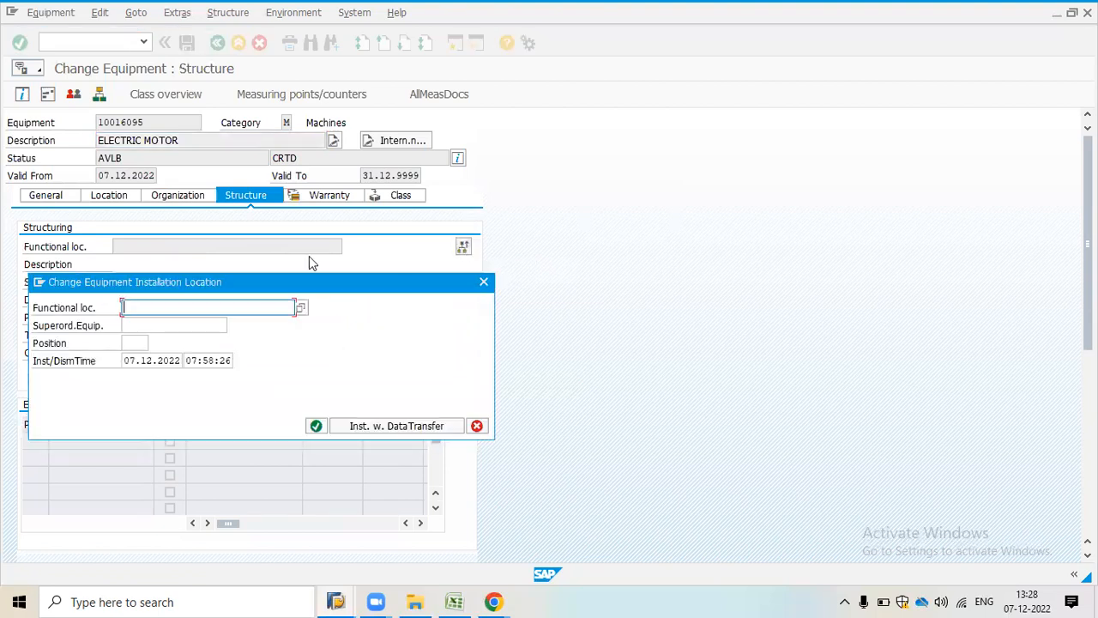
pyautogui.hotkey('ctrl', 'v')
pyautogui.click(317, 426)
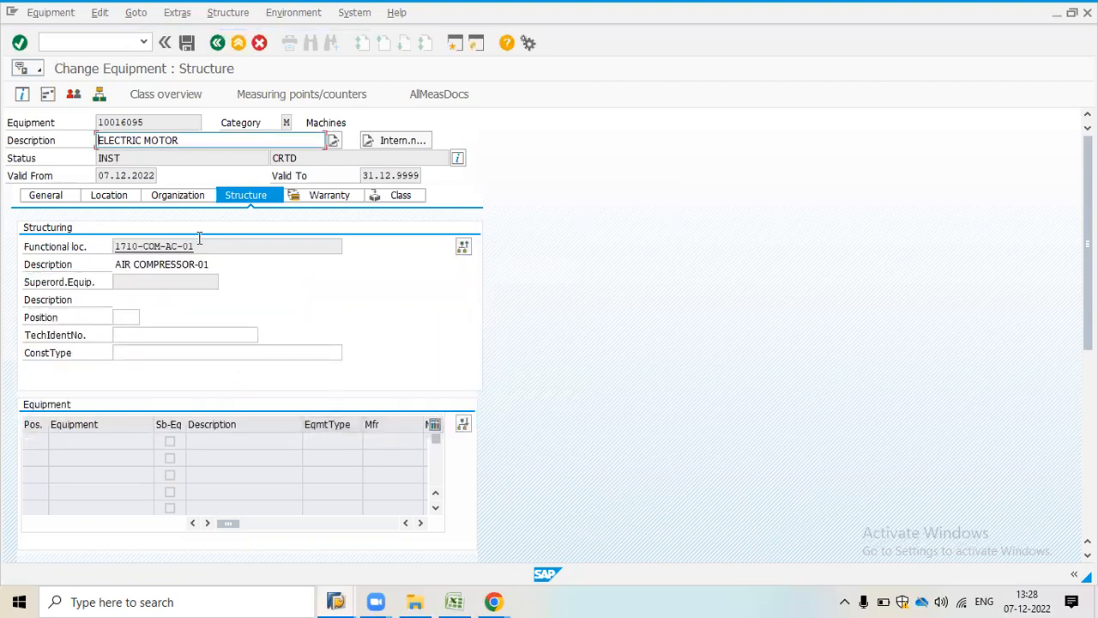
pyautogui.click(188, 43)
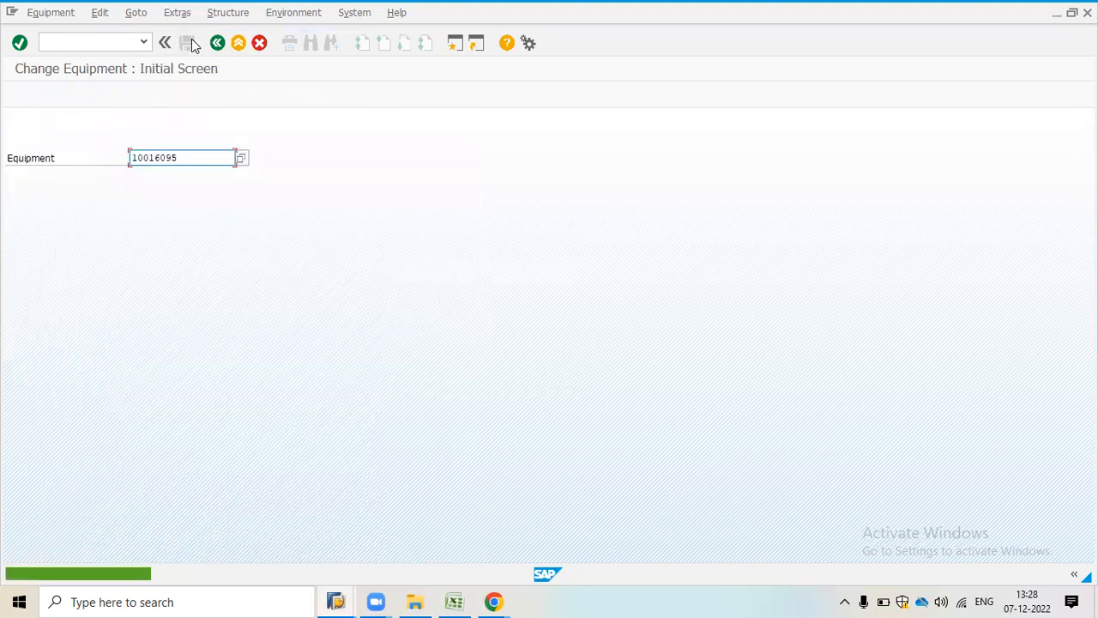
pyautogui.click(218, 49)
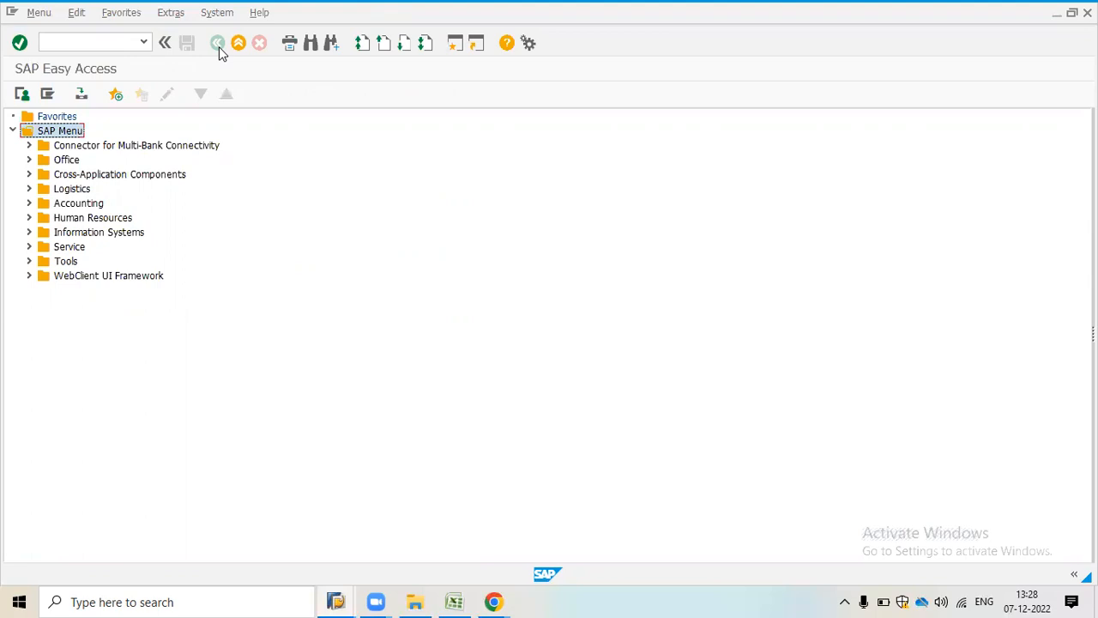
# Display the structure list of functional location 1710-COM, including installed equipment and the equipment hierarchy.
pyautogui.click(113, 42)
pyautogui.press('Return')
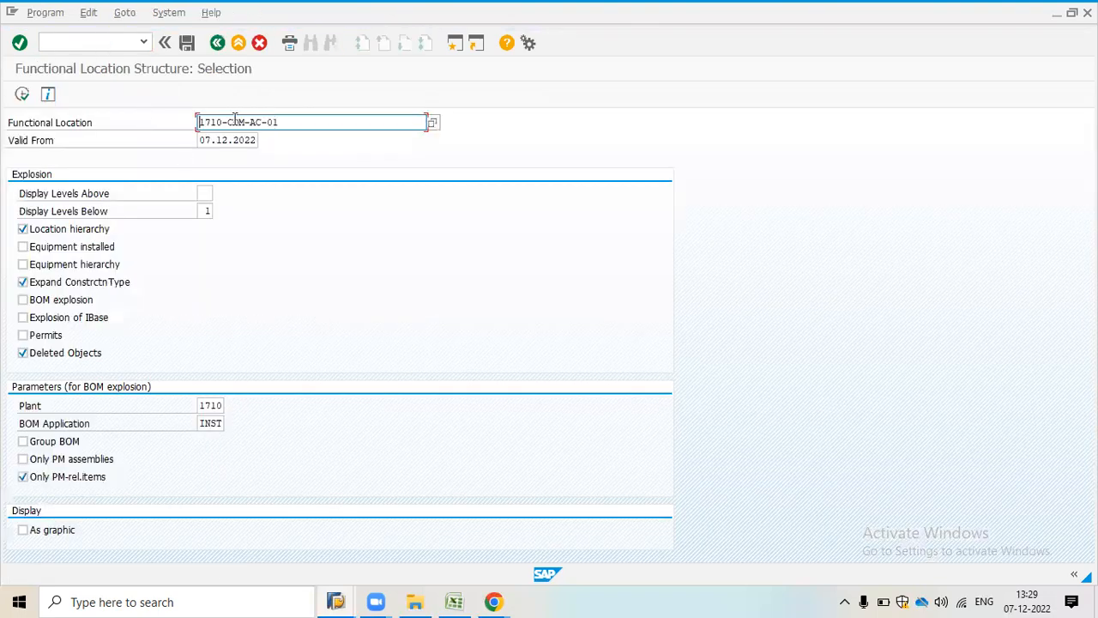
pyautogui.moveTo(228, 122); pyautogui.dragTo(289, 122)
pyautogui.press('BackSpace')
pyautogui.click(46, 253)
pyautogui.click(47, 268)
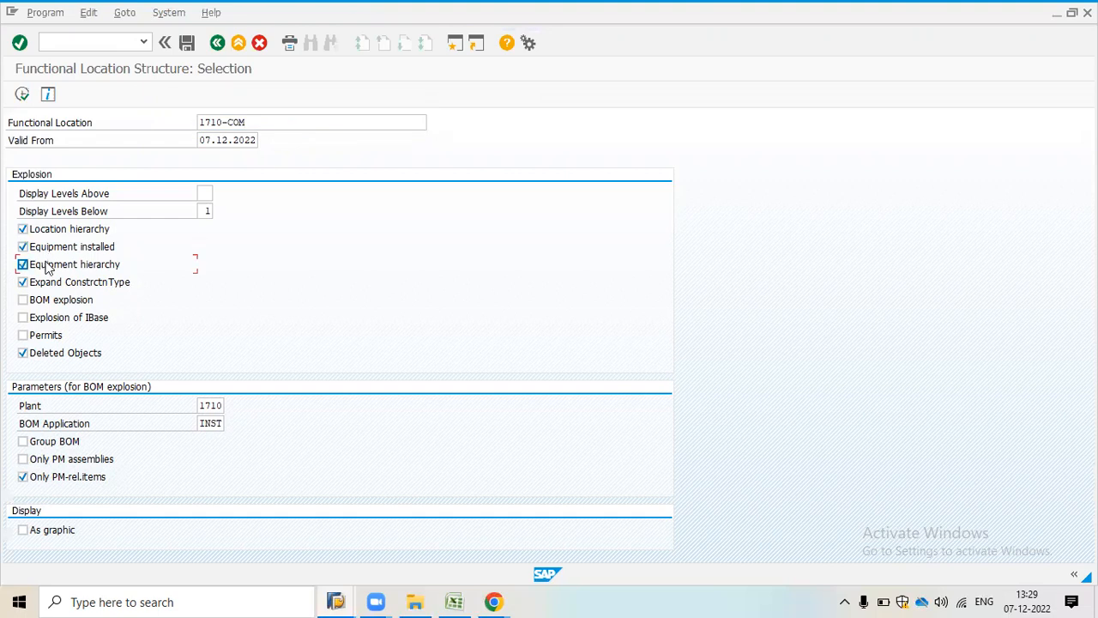
pyautogui.click(23, 95)
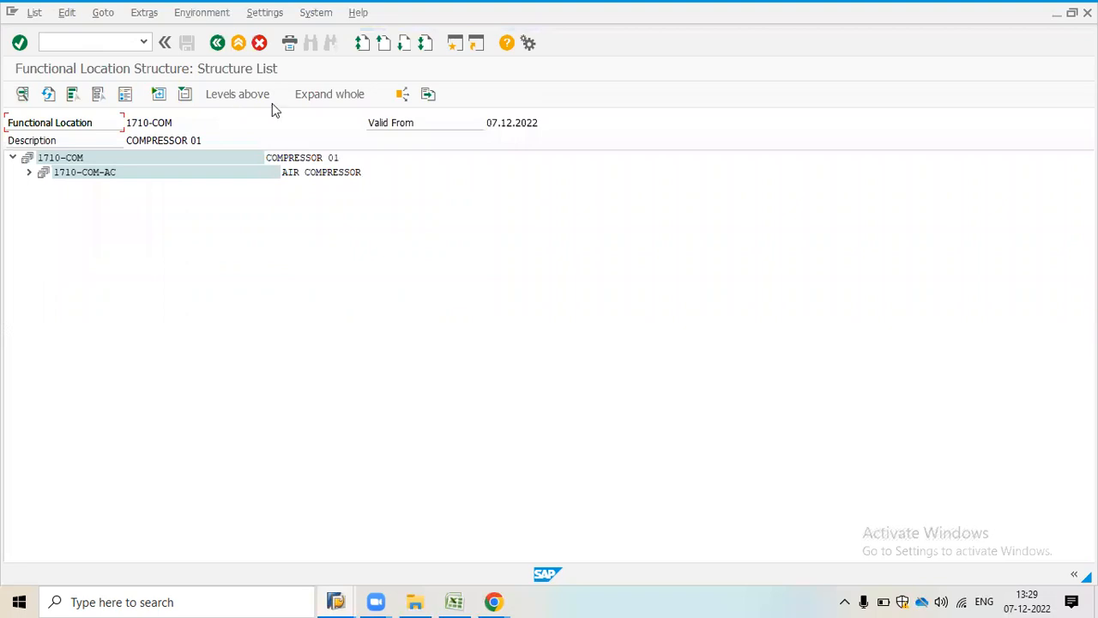
# Expand the whole 1710-COM structure and examine the descriptions of its upper levels.
pyautogui.click(330, 97)
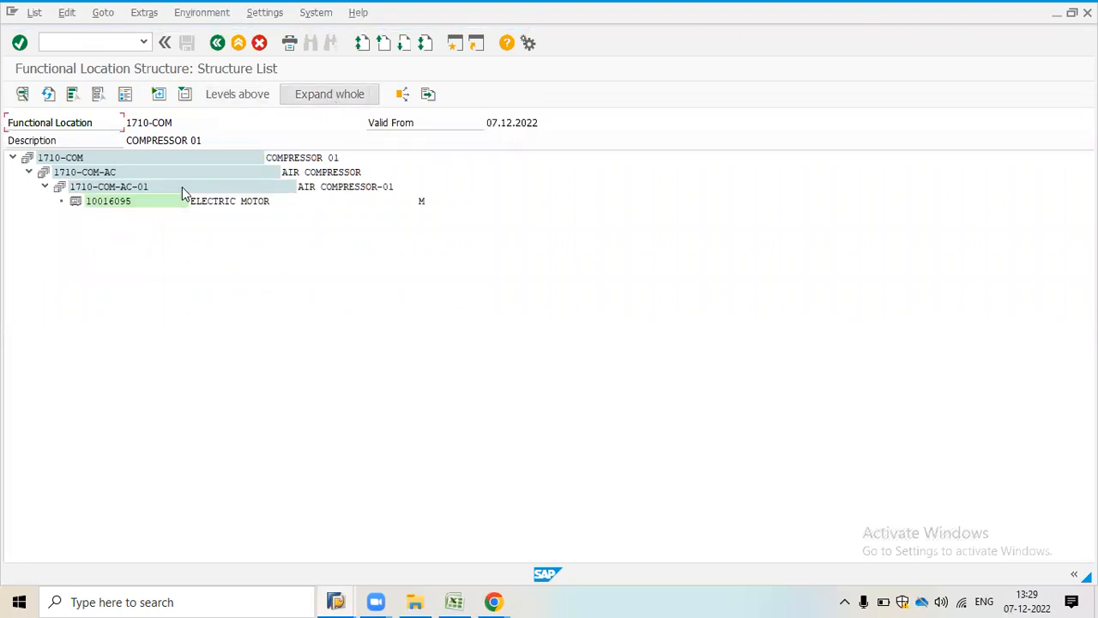
pyautogui.click(67, 158)
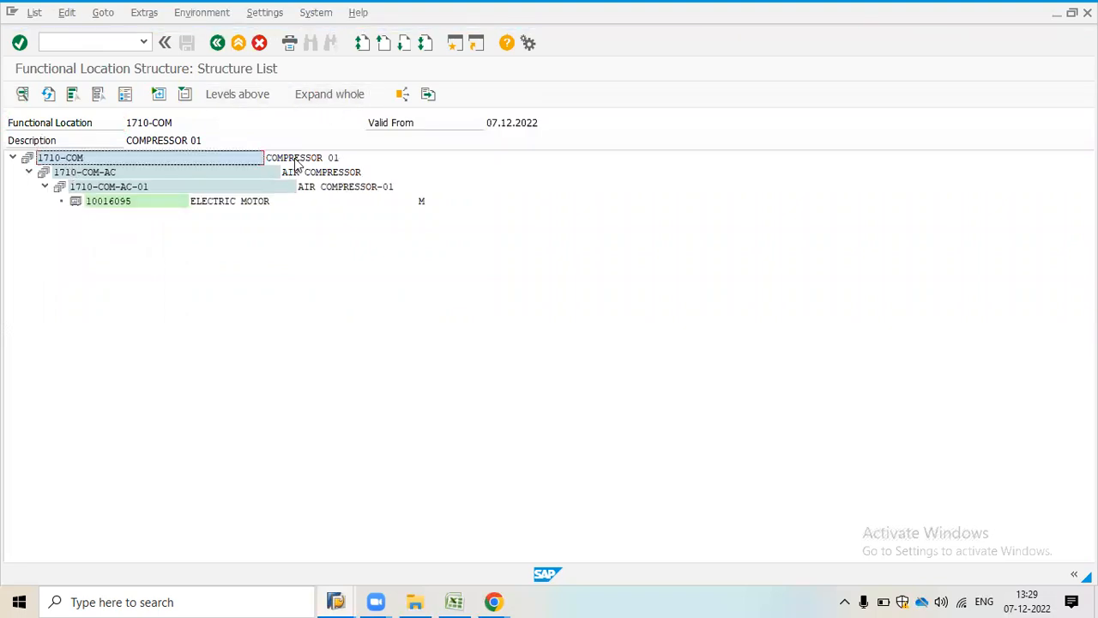
pyautogui.click(80, 172)
pyautogui.click(328, 176)
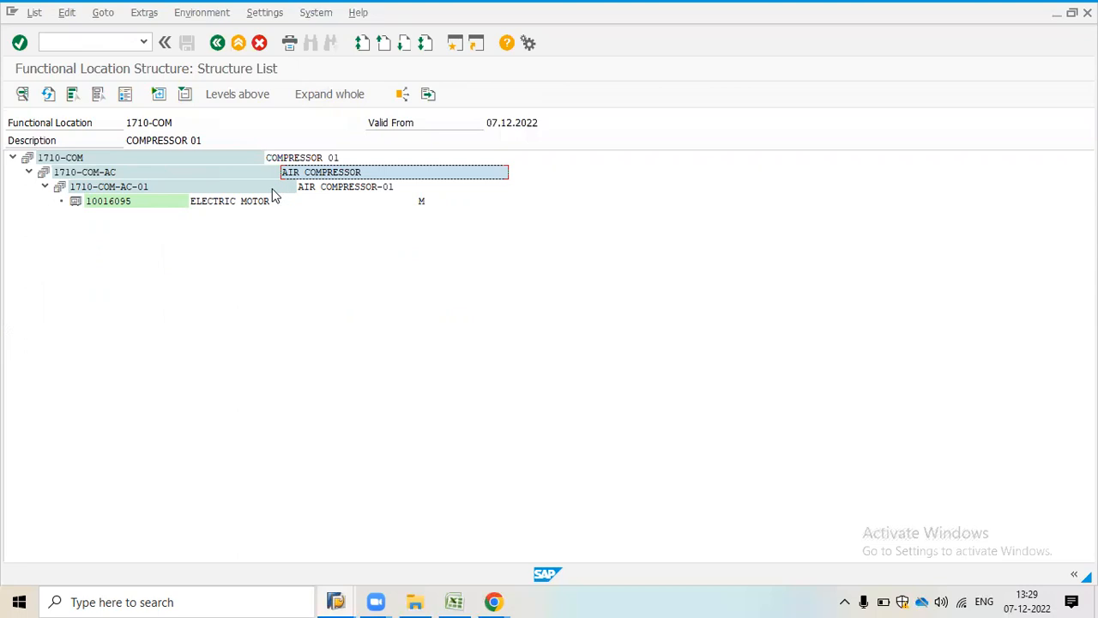
# Change the description of functional location 1710-COM-AC to AIR COMPRESSOR HOUSE, save it, and check the refreshed structure list.
pyautogui.doubleClick(110, 174)
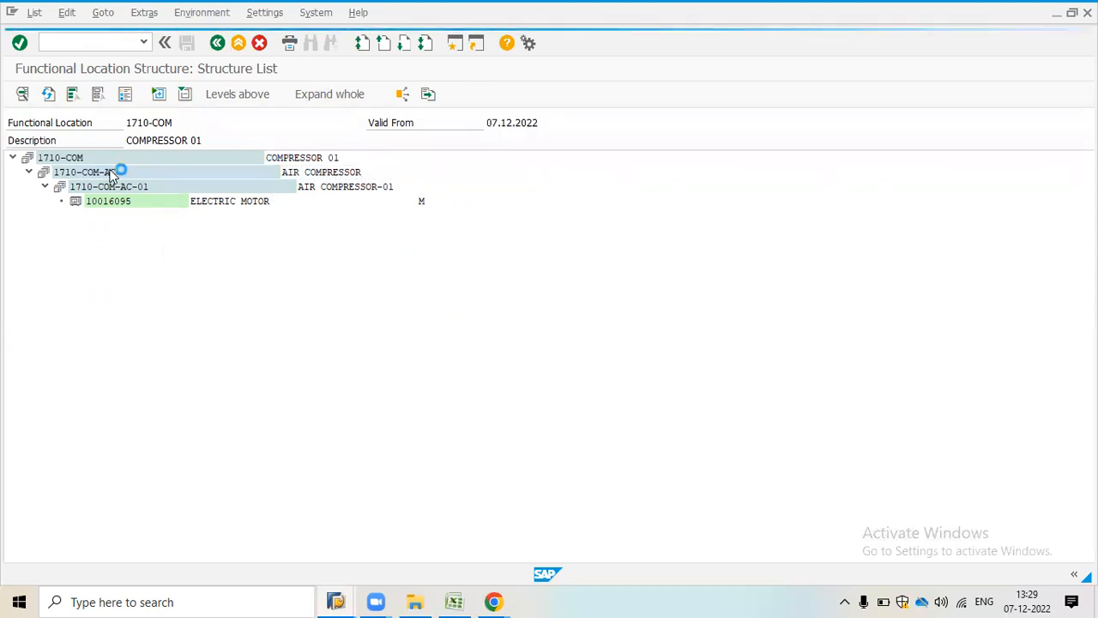
pyautogui.click(22, 96)
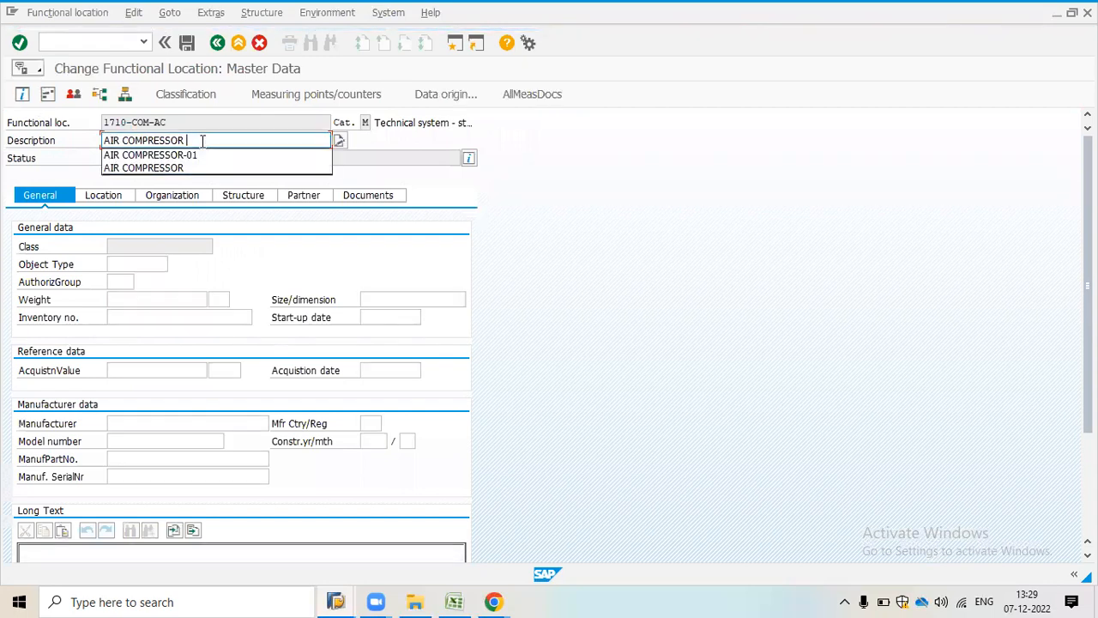
pyautogui.write('HOUSE')
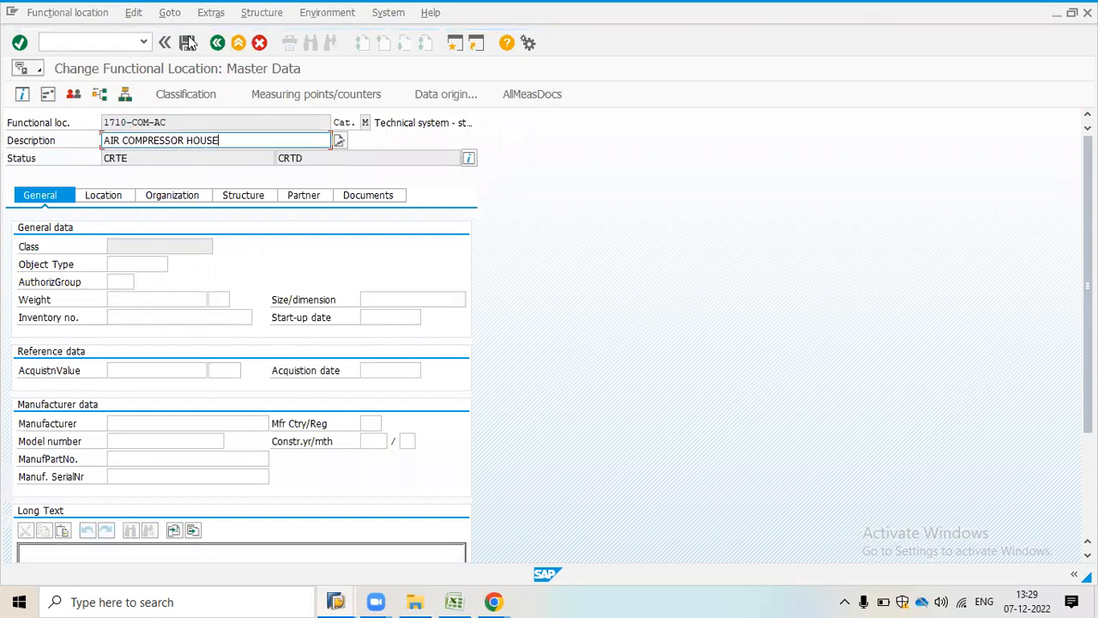
pyautogui.click(187, 43)
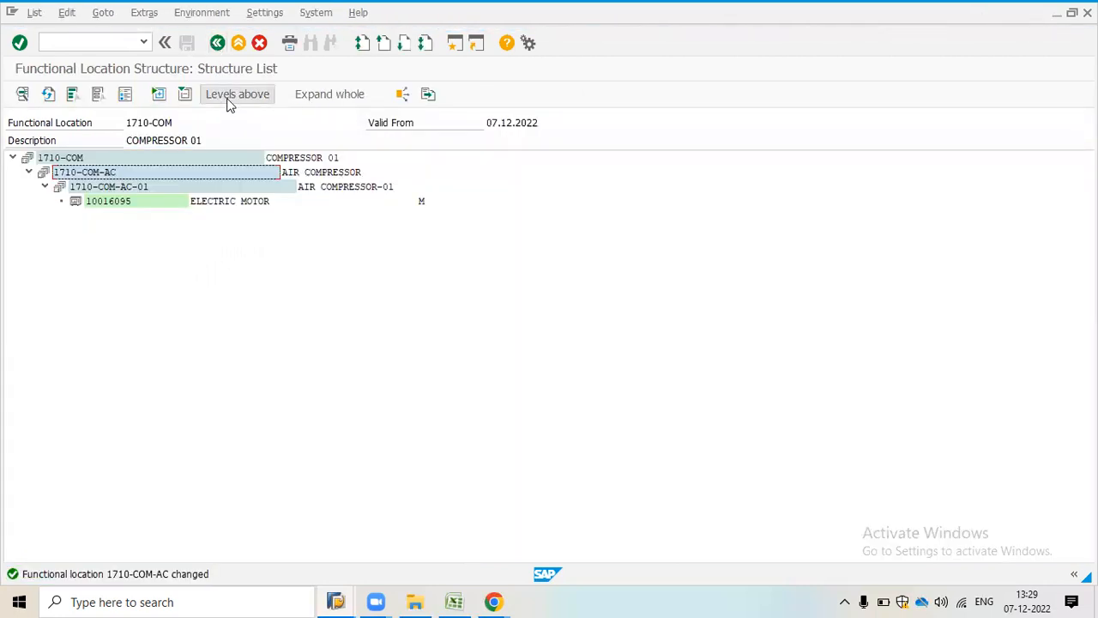
pyautogui.click(48, 96)
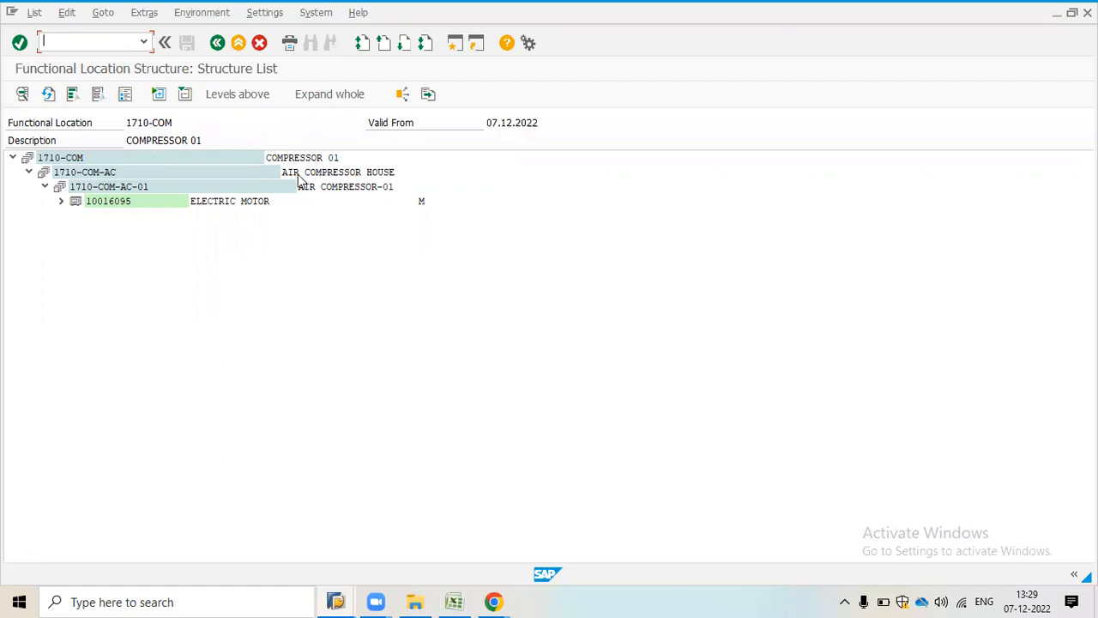
pyautogui.click(355, 176)
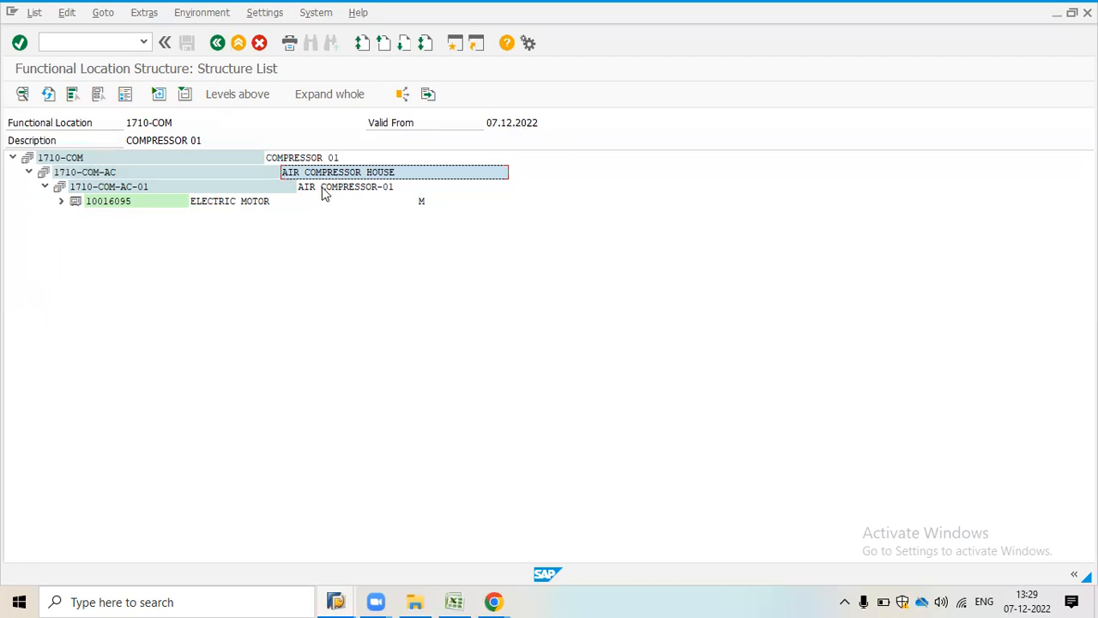
pyautogui.click(325, 188)
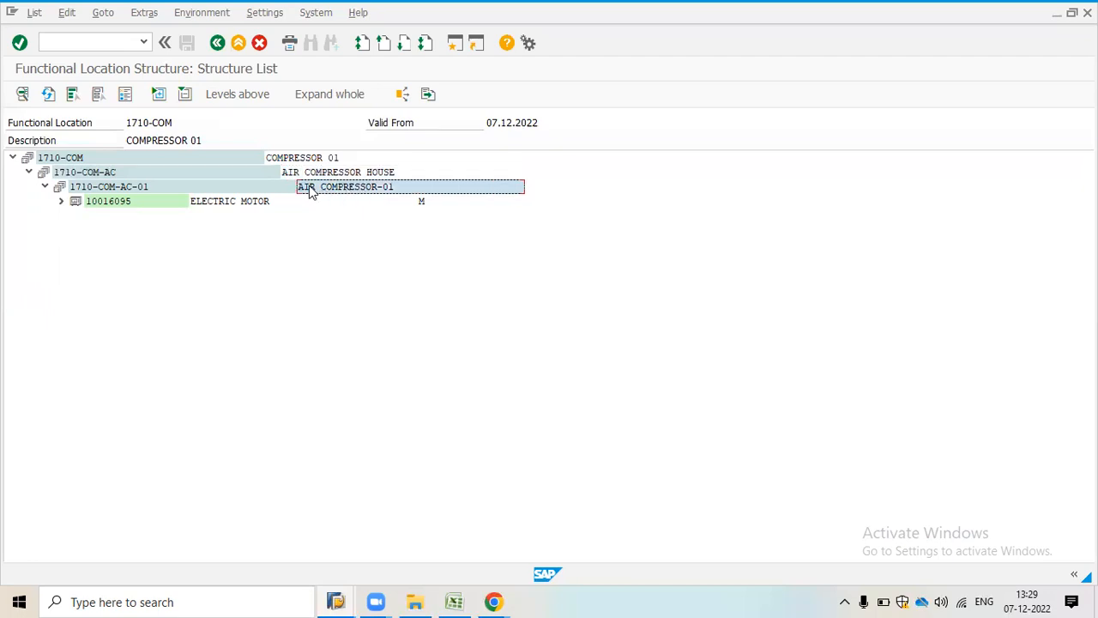
pyautogui.click(159, 203)
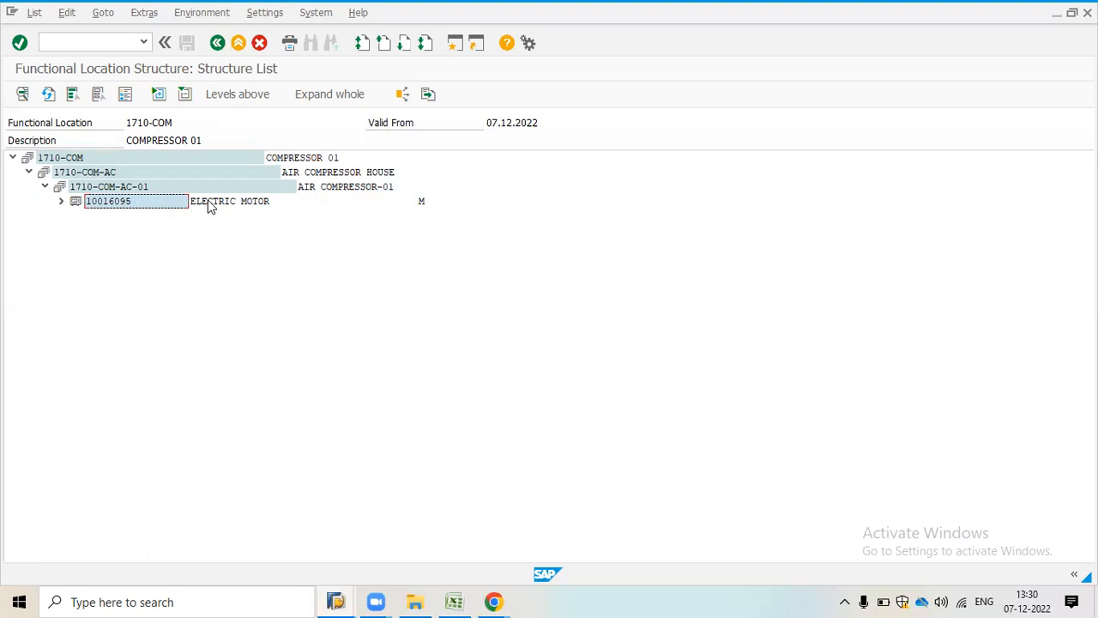
# Change the description of functional location 1710-COM to COMPRESSOR ROOM, save it, refresh the structure list and leave the report.
pyautogui.doubleClick(81, 161)
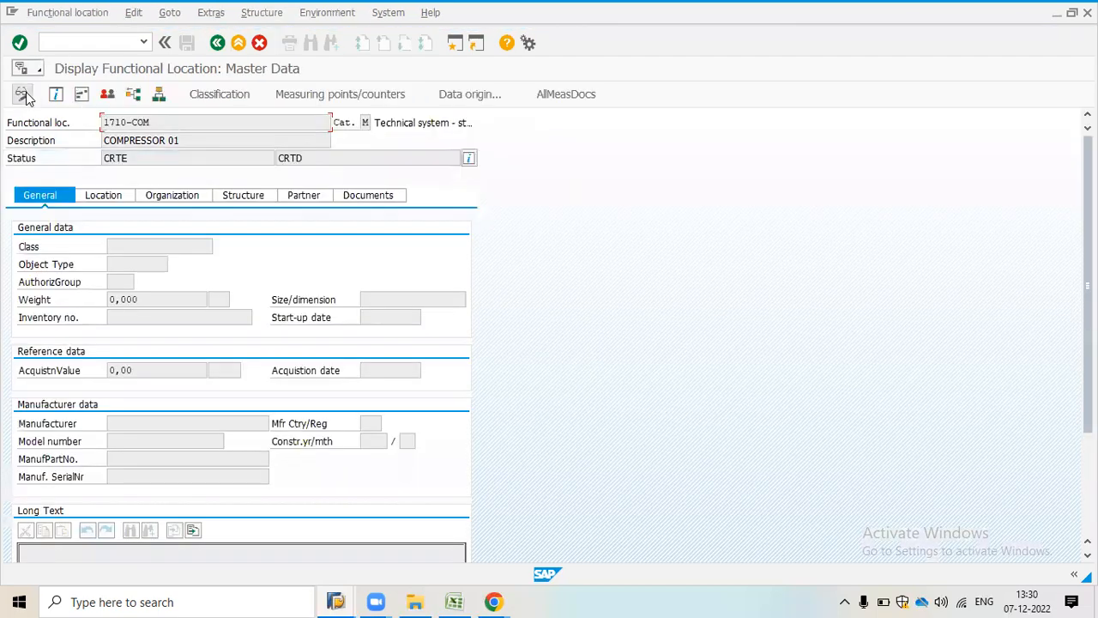
pyautogui.click(191, 140)
pyautogui.press('BackSpace')
pyautogui.press('BackSpace')
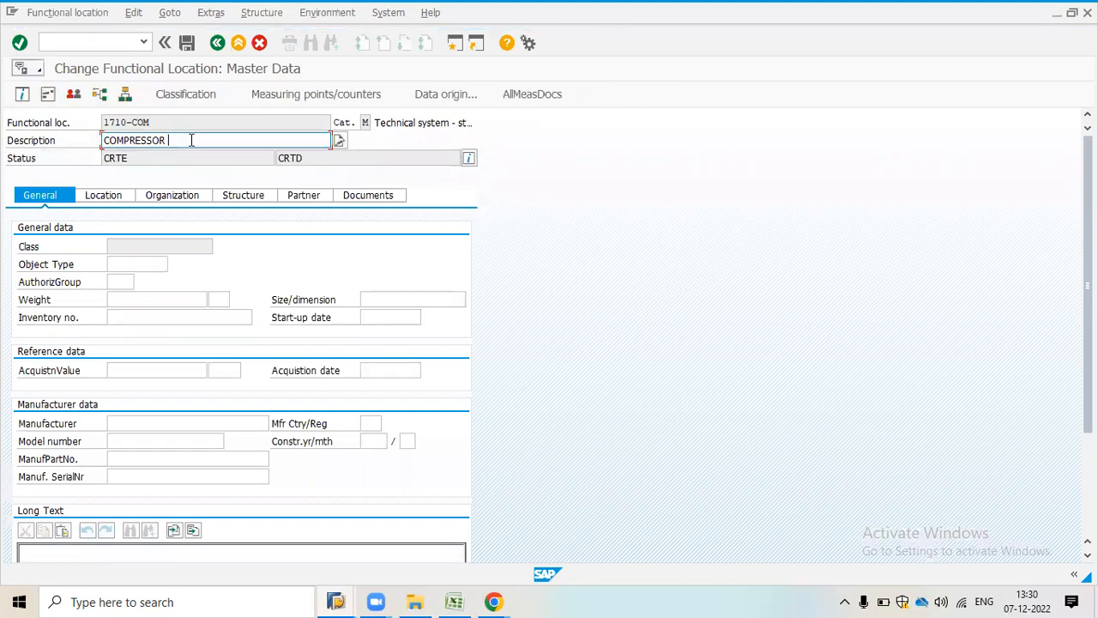
pyautogui.write('H')
pyautogui.press('BackSpace')
pyautogui.write('ROOM')
pyautogui.press('Return')
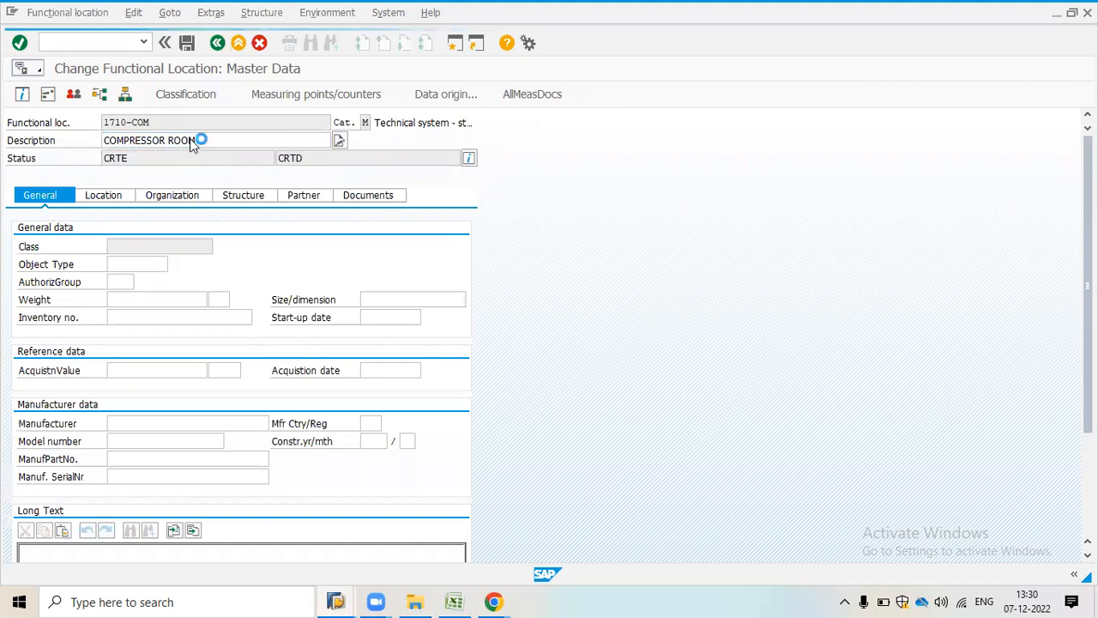
pyautogui.click(188, 42)
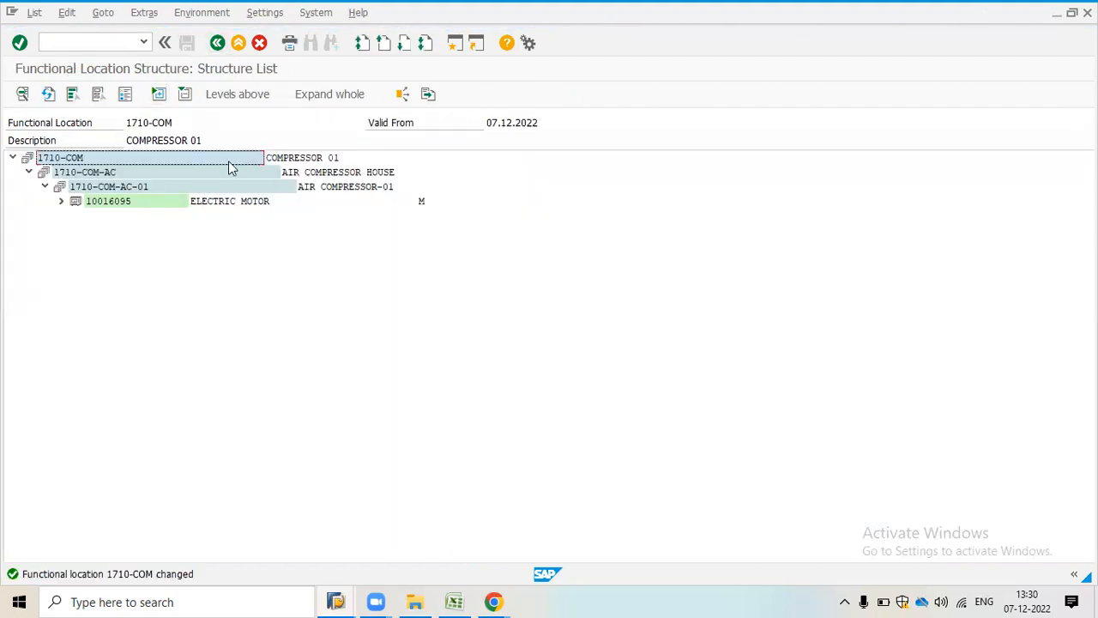
pyautogui.click(49, 94)
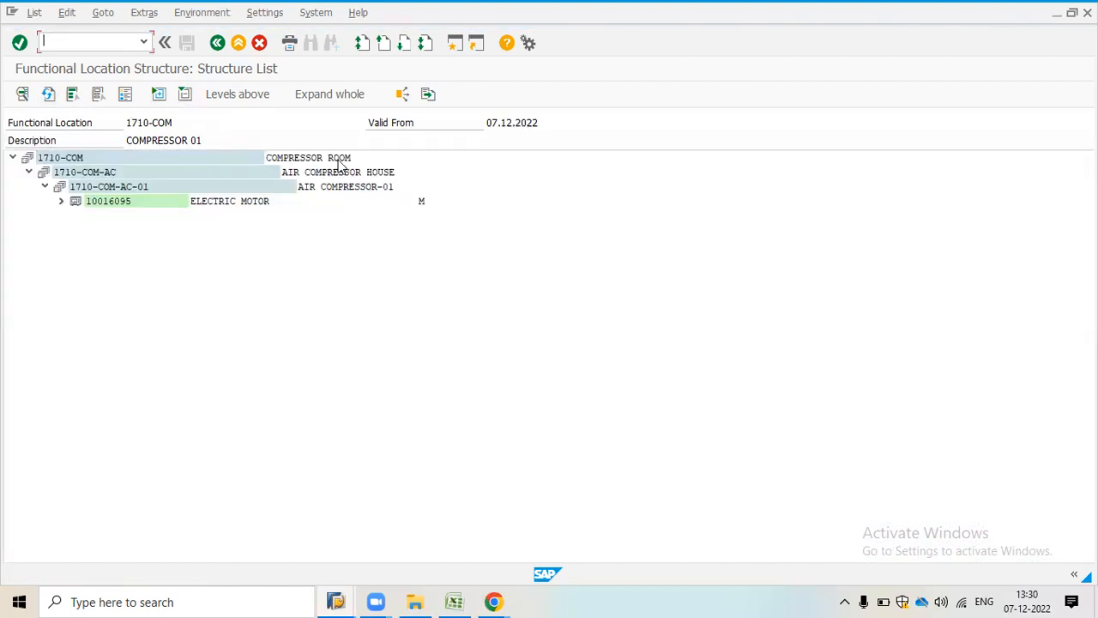
pyautogui.click(218, 43)
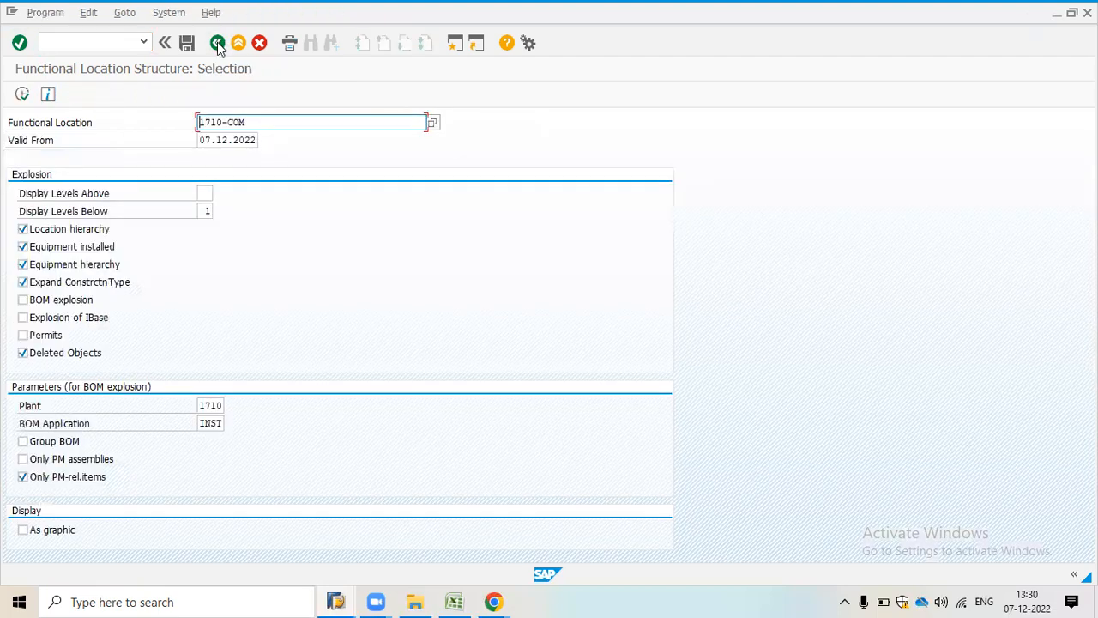
pyautogui.click(218, 45)
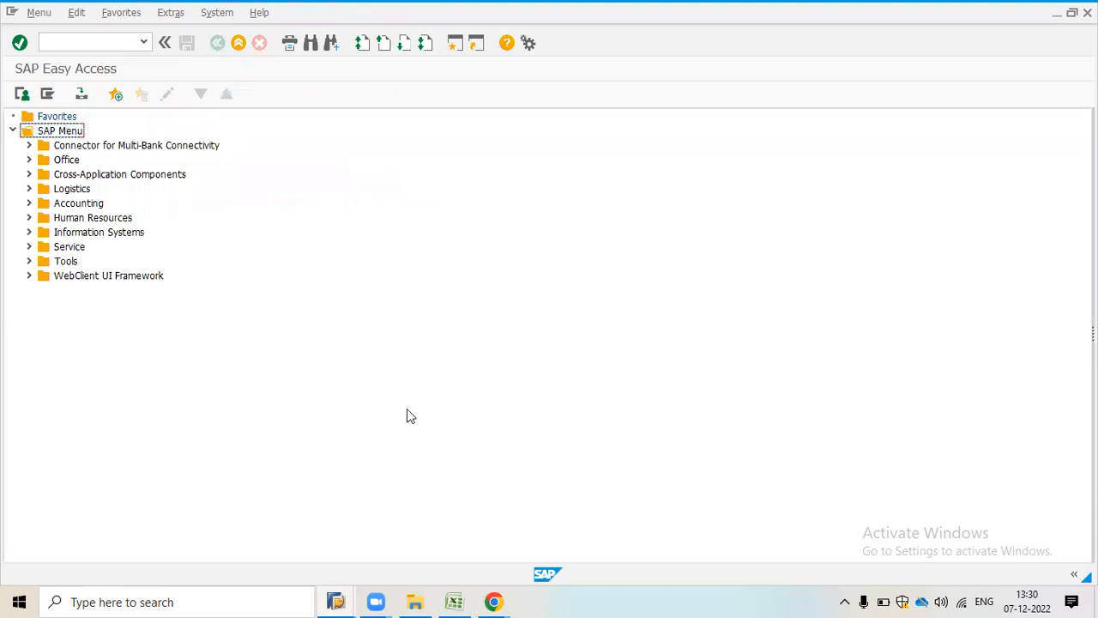
# Switch to the Excel workbook 04. SAP PM MASTERDATA and examine the example objects and transaction codes in the MASTER DATA sheet.
pyautogui.click(448, 599)
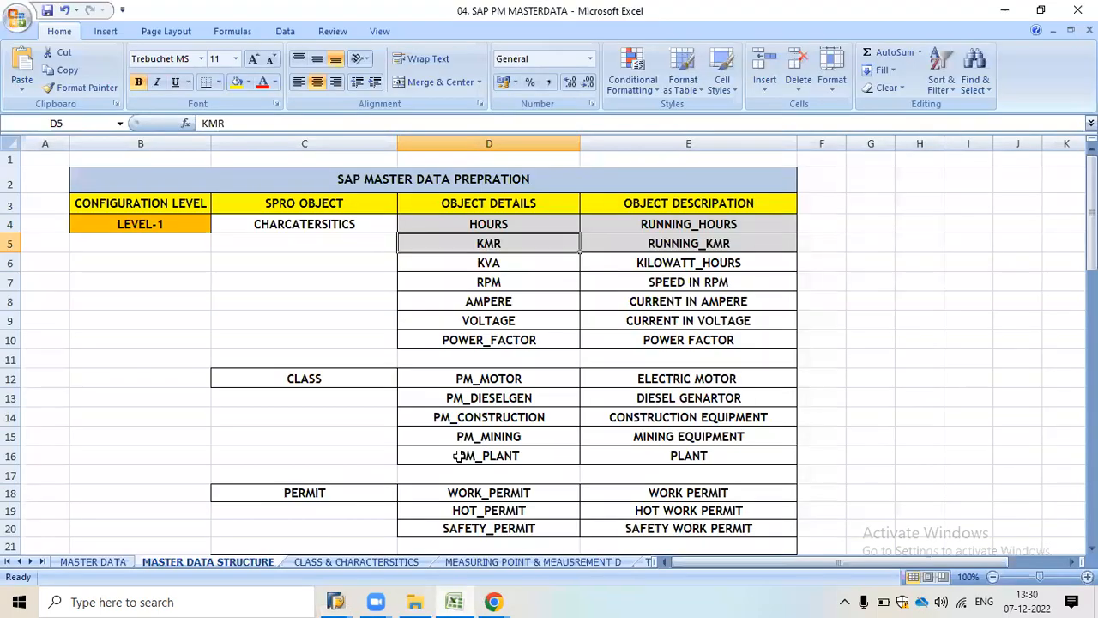
pyautogui.click(92, 562)
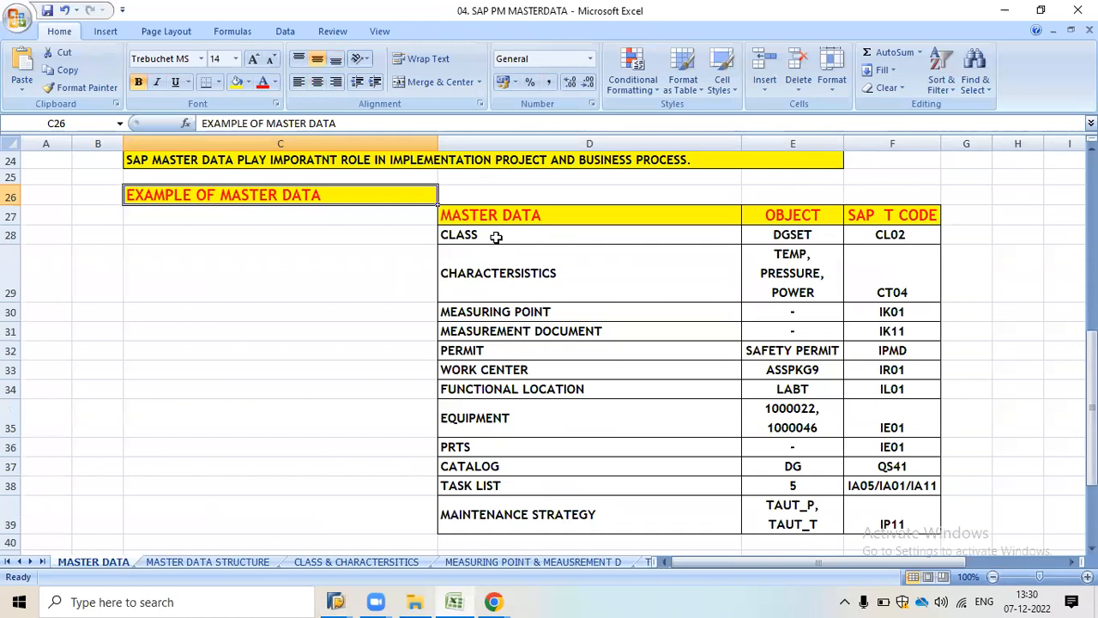
pyautogui.click(496, 237)
pyautogui.click(481, 275)
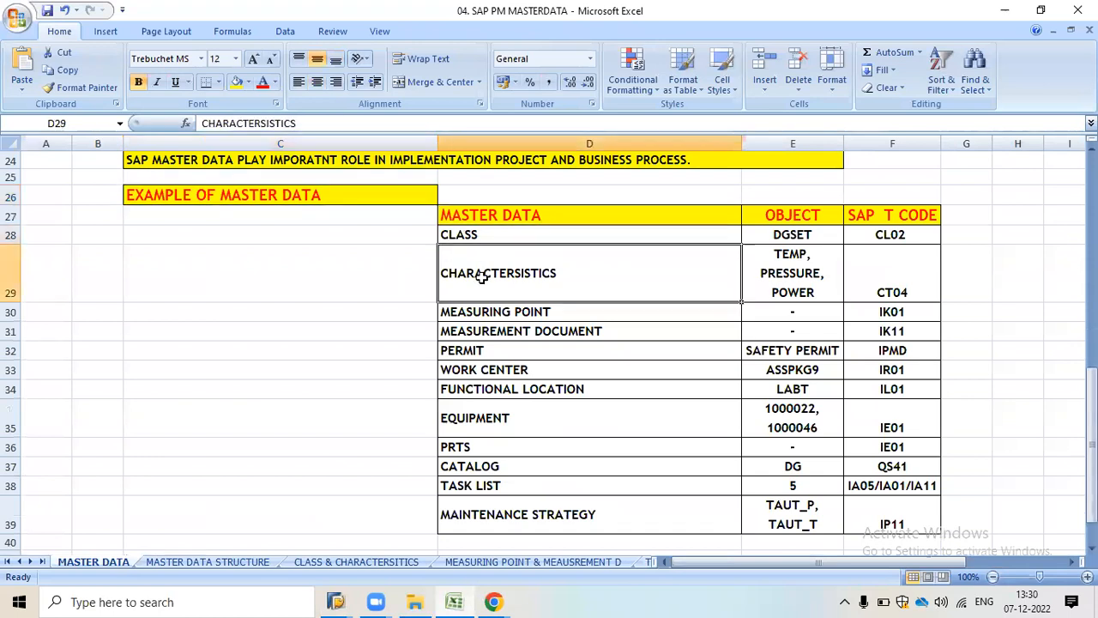
pyautogui.click(467, 370)
pyautogui.click(469, 389)
pyautogui.click(468, 415)
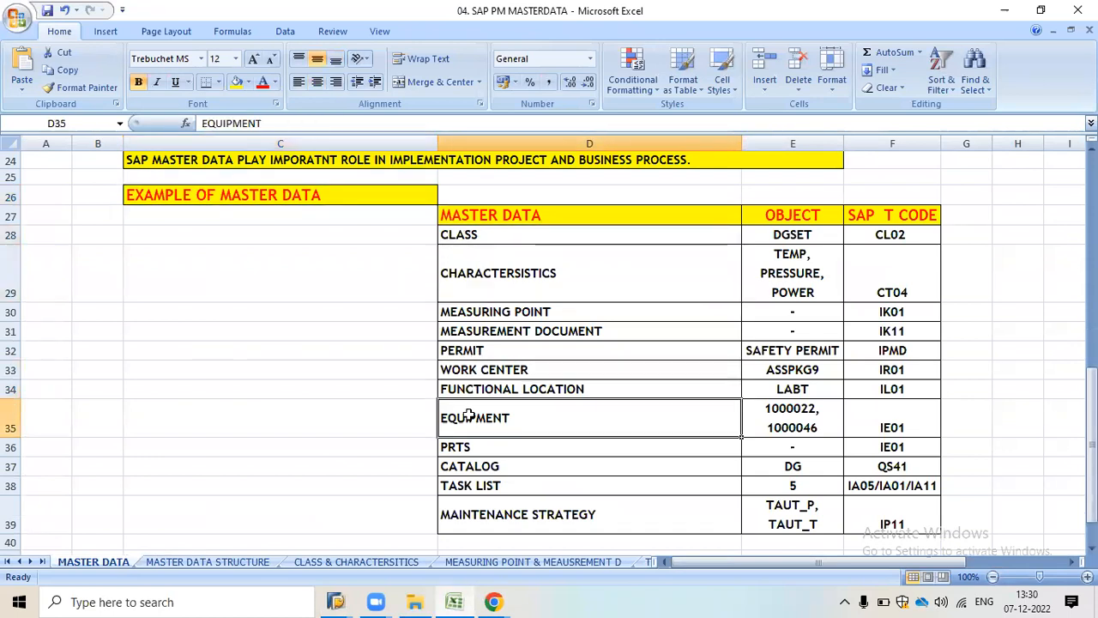
# Switch to SAP and begin creating a measuring point for equipment 10016095, category M, flagged as a counter.
pyautogui.hotkey('alt', 'Tab')
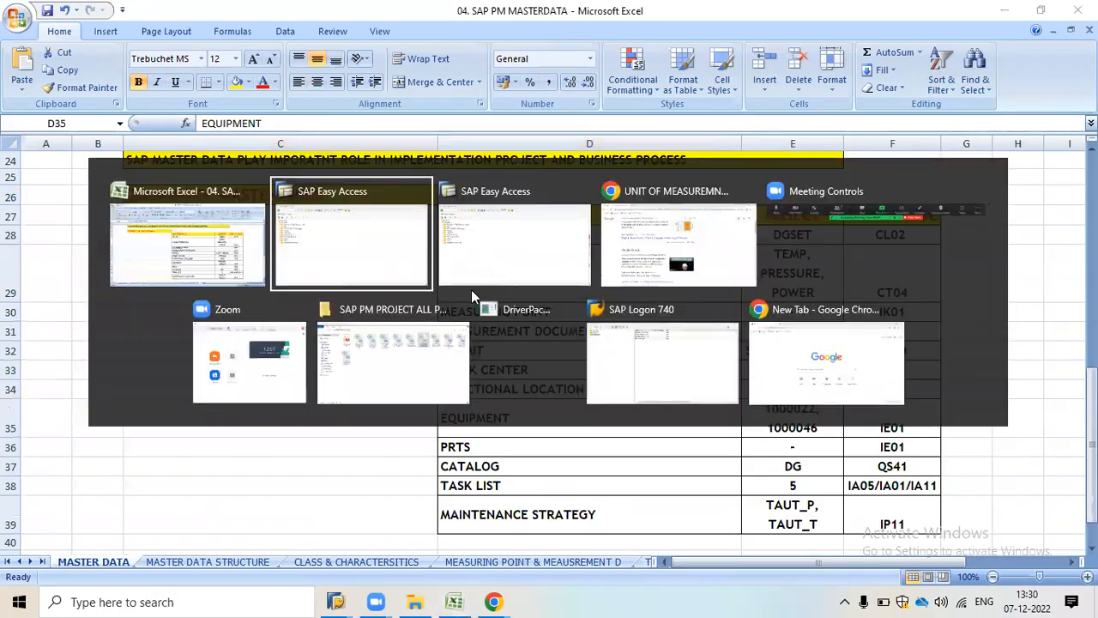
pyautogui.click(105, 45)
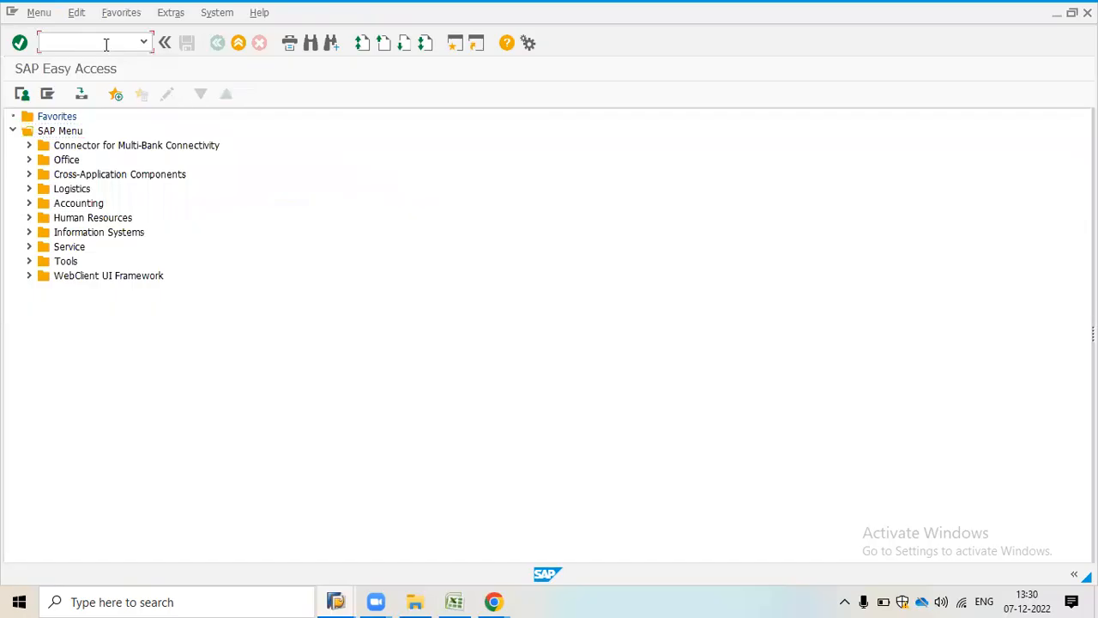
pyautogui.press('Return')
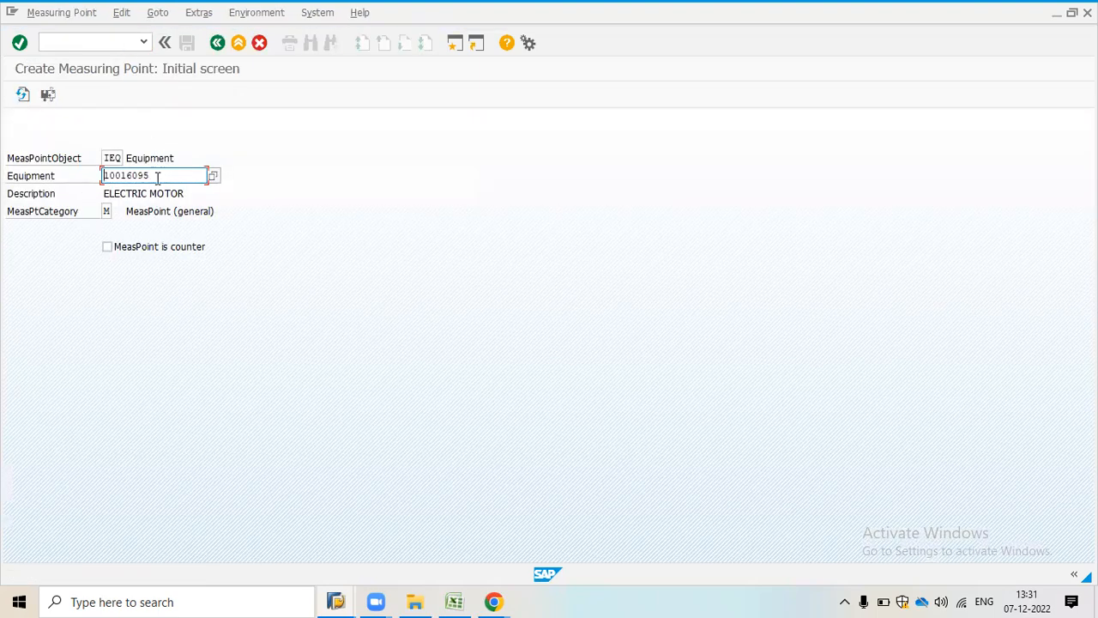
pyautogui.click(128, 250)
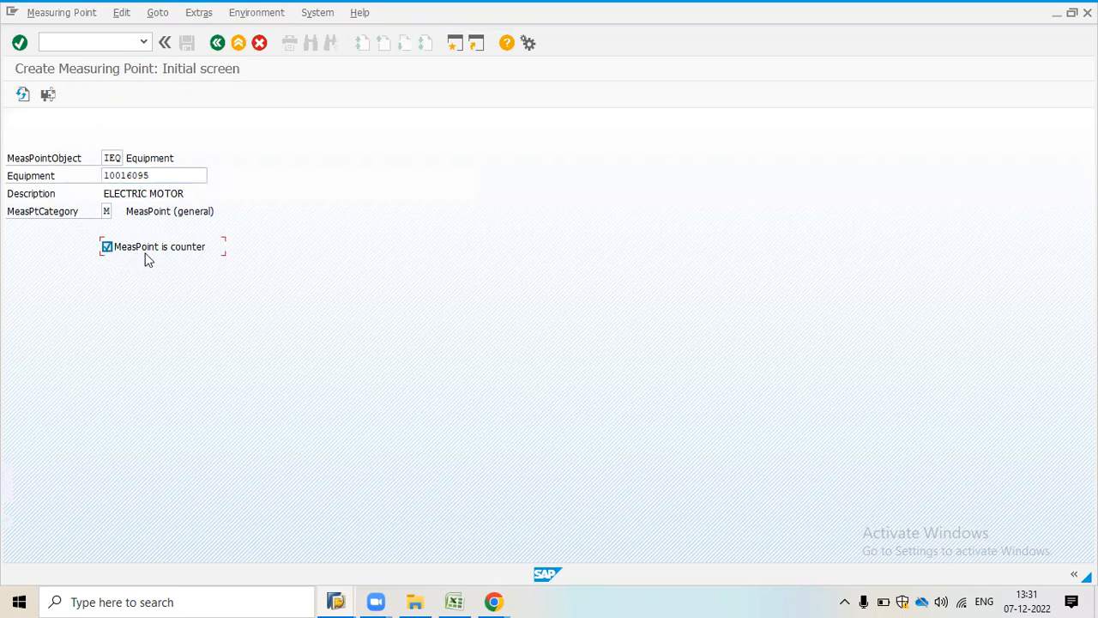
pyautogui.press('Return')
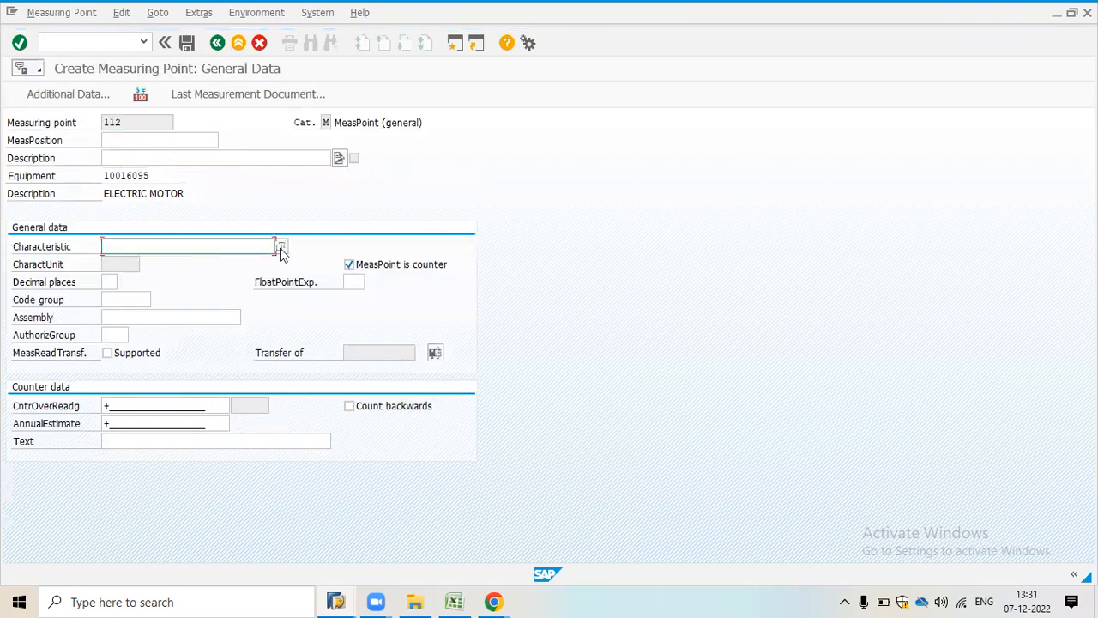
pyautogui.click(281, 248)
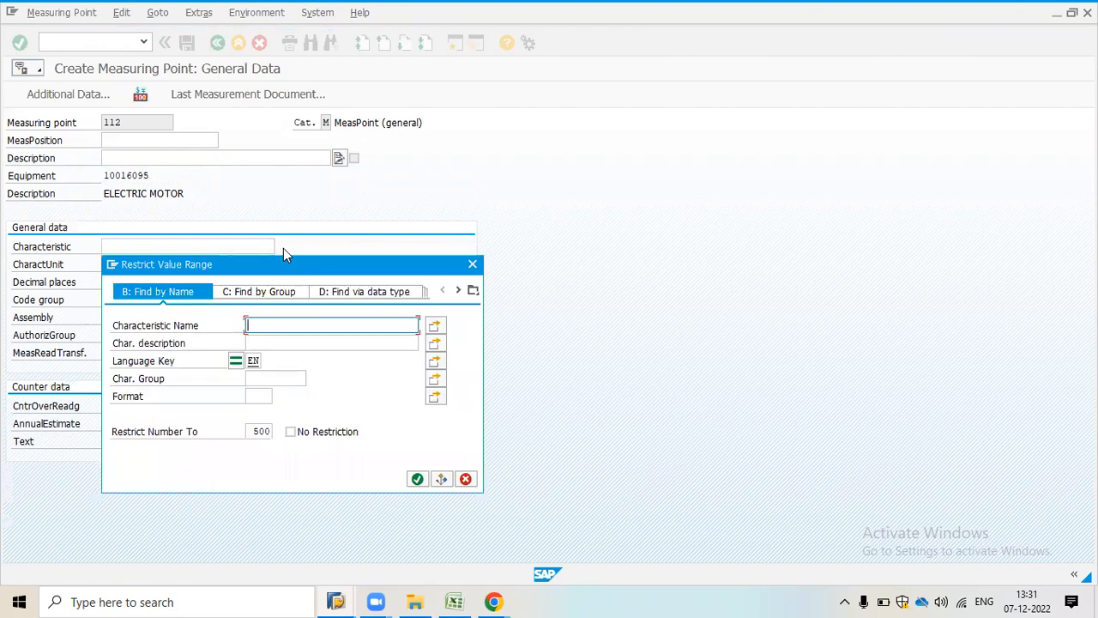
pyautogui.click(472, 263)
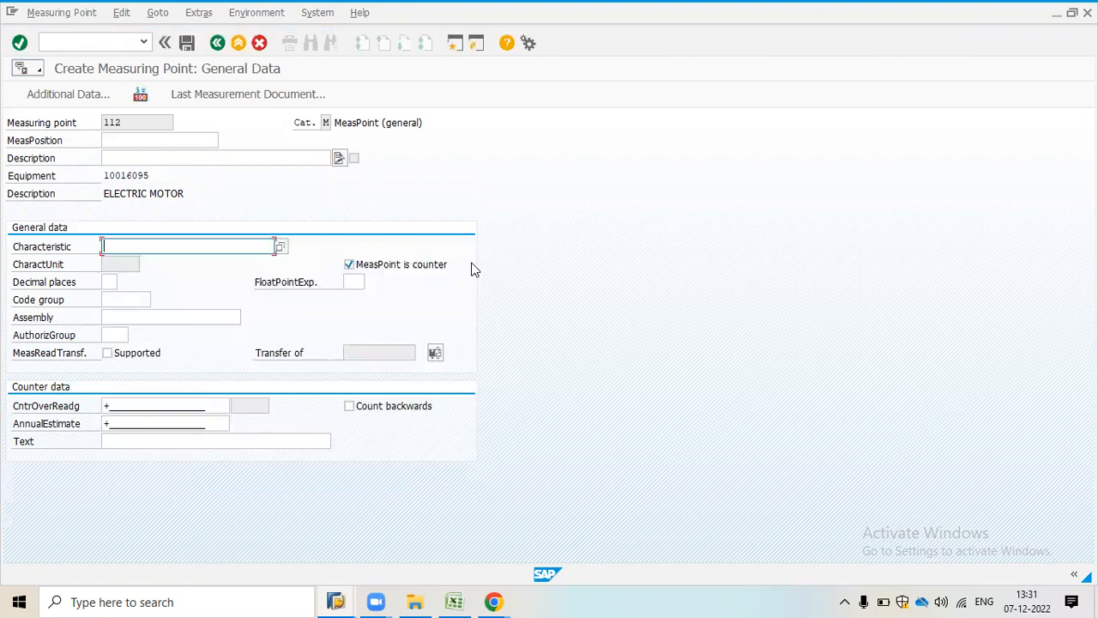
# Try to assign the characteristic RUNNING_HOURS to the measuring point, and leave measuring point creation without saving the entries.
pyautogui.write('RUNNIN')
pyautogui.write('G_HOURS')
pyautogui.press('Return')
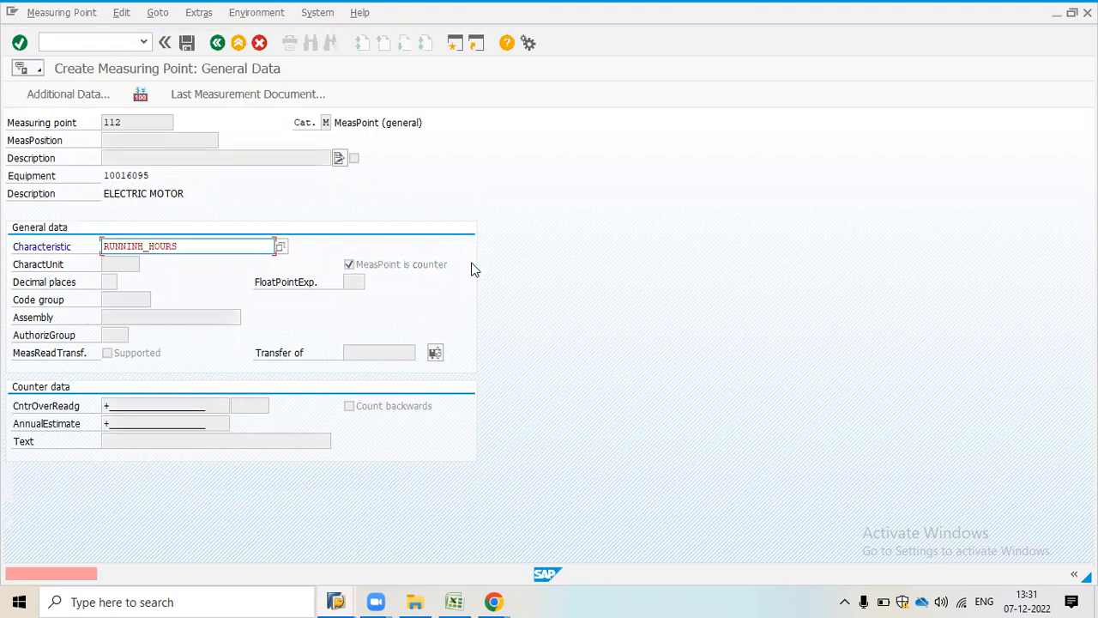
pyautogui.click(143, 246)
pyautogui.press('BackSpace')
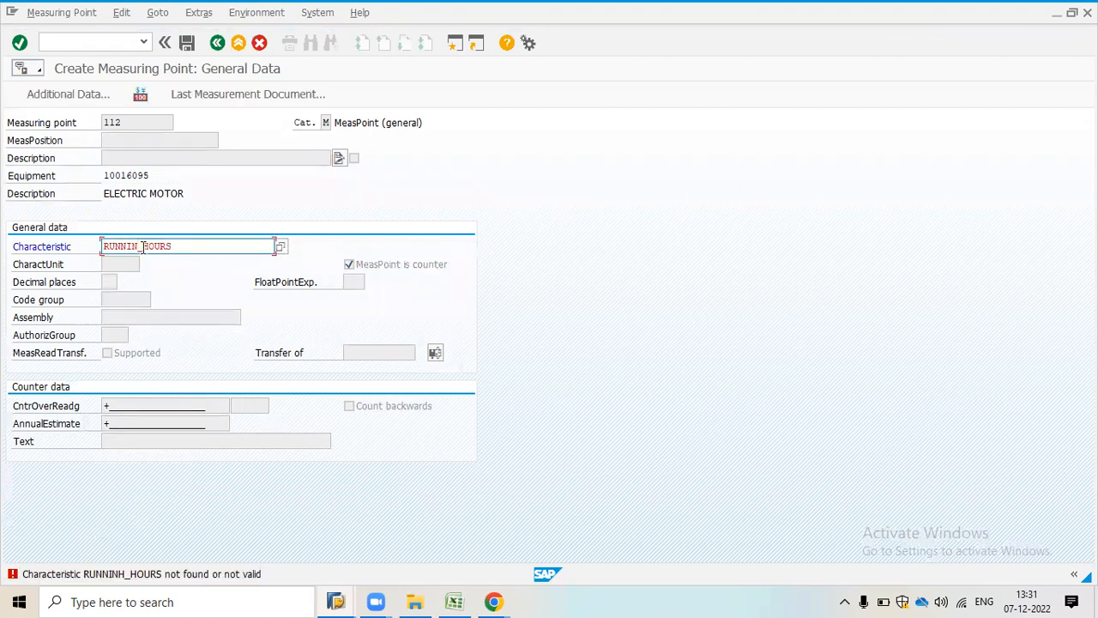
pyautogui.write('G')
pyautogui.press('Return')
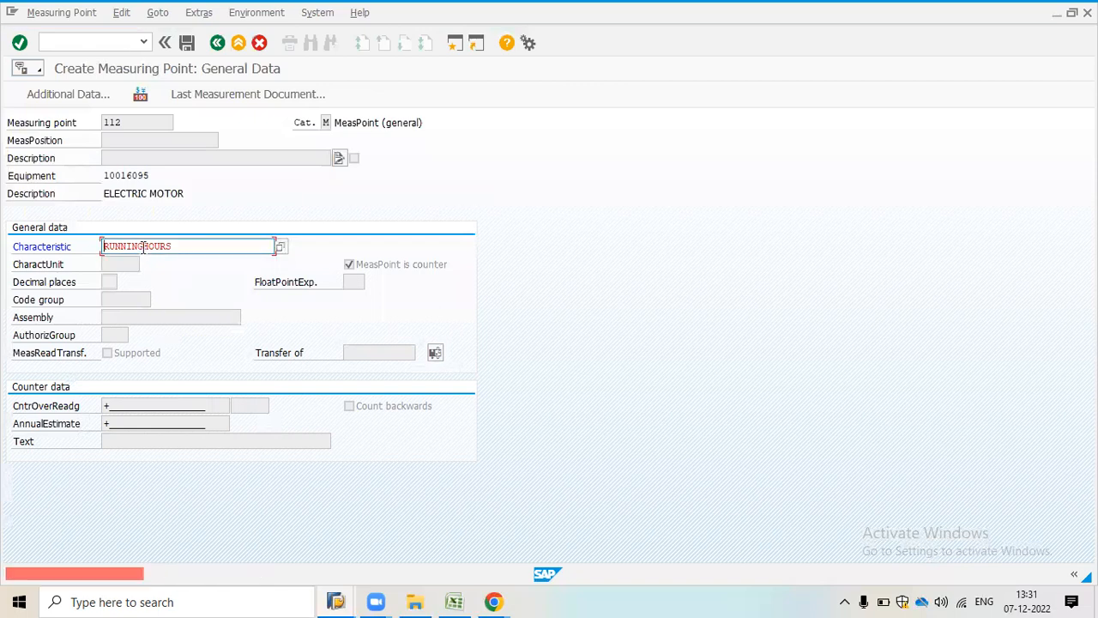
pyautogui.write('_')
pyautogui.press('Return')
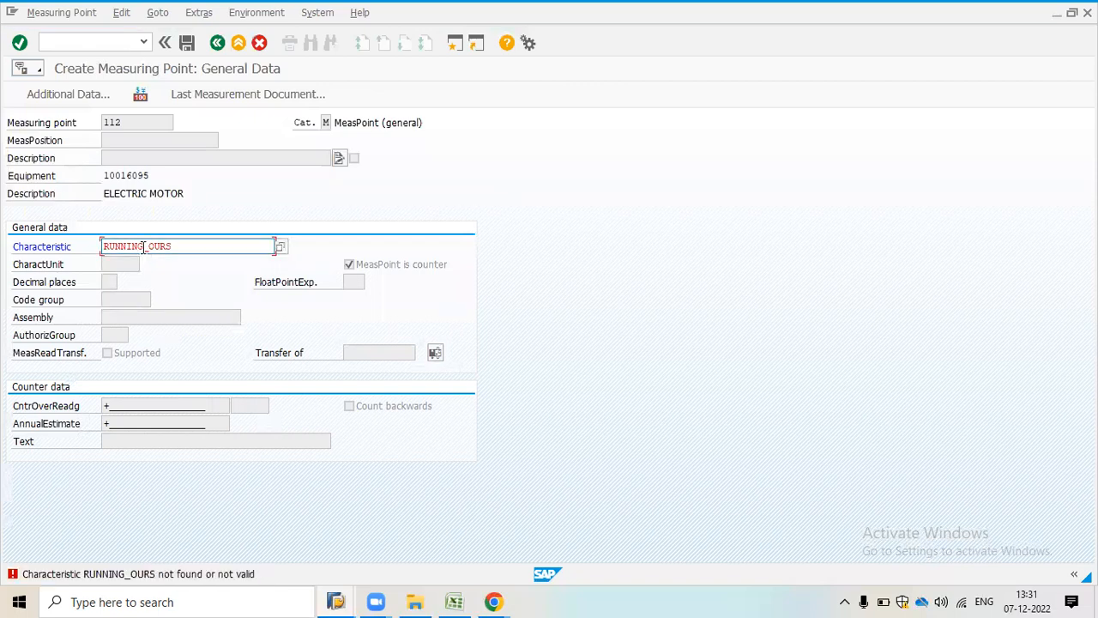
pyautogui.click(218, 43)
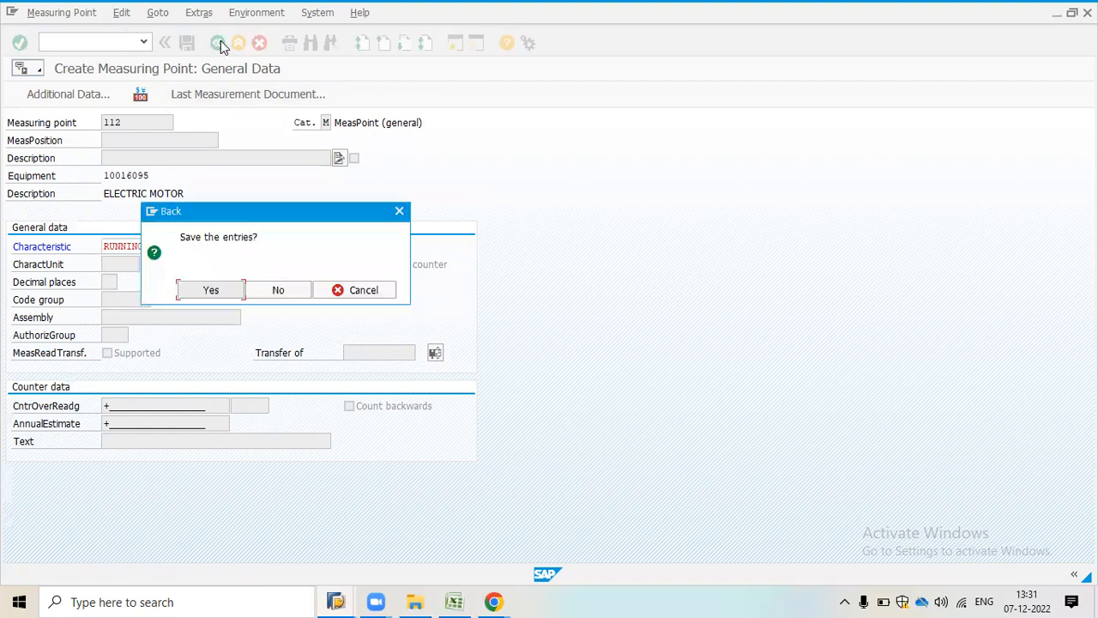
pyautogui.click(271, 290)
pyautogui.click(218, 43)
# Open the characteristic RUNNING_HOURS for change in transaction CT04.
pyautogui.click(117, 42)
pyautogui.write('CT04')
pyautogui.press('Return')
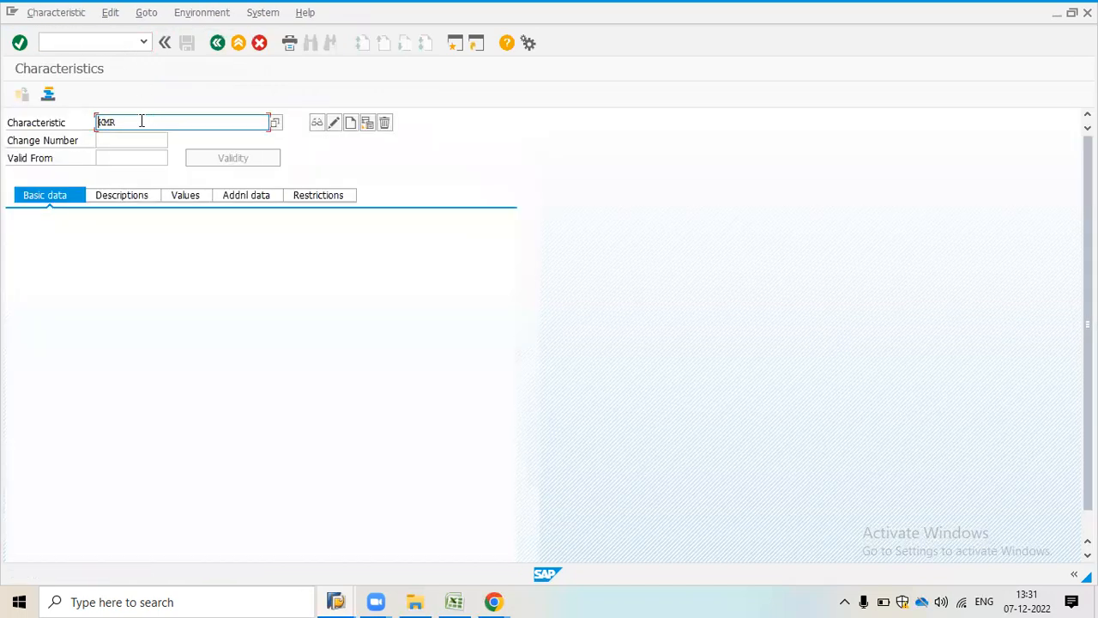
pyautogui.press('BackSpace')
pyautogui.press('BackSpace')
pyautogui.press('BackSpace')
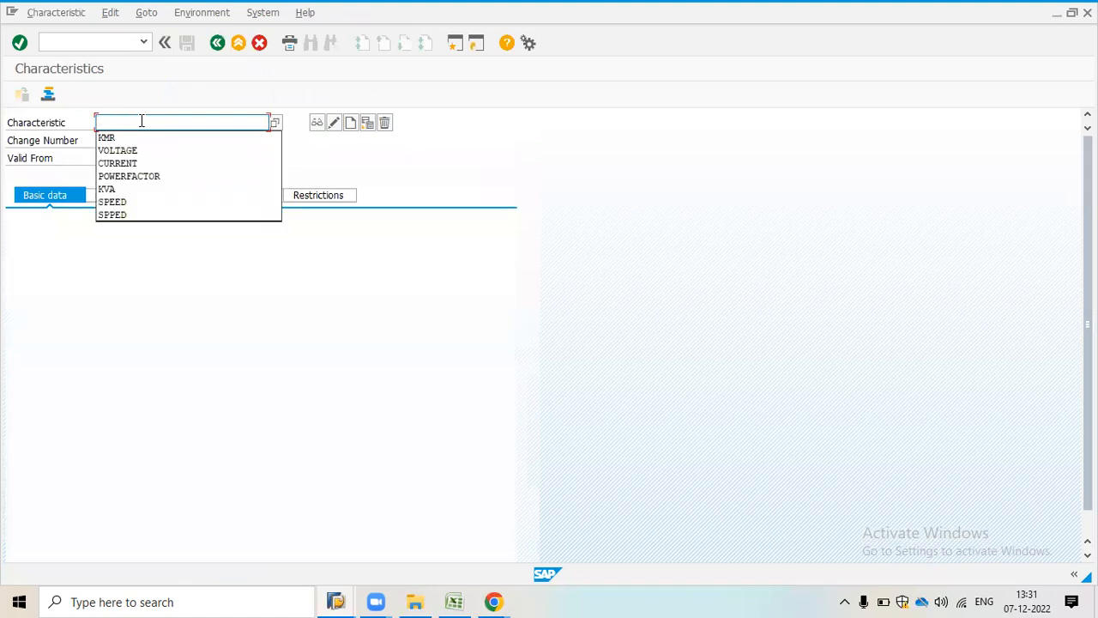
pyautogui.write('RUNNI')
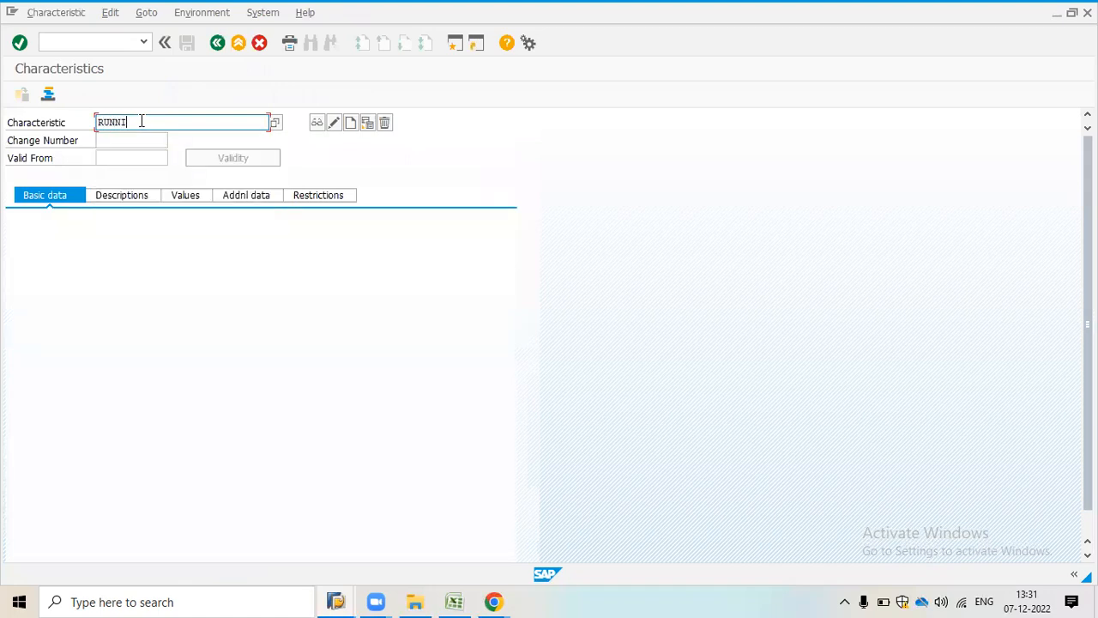
pyautogui.write('NG')
pyautogui.write('_O')
pyautogui.write('HOURS')
pyautogui.press('Return')
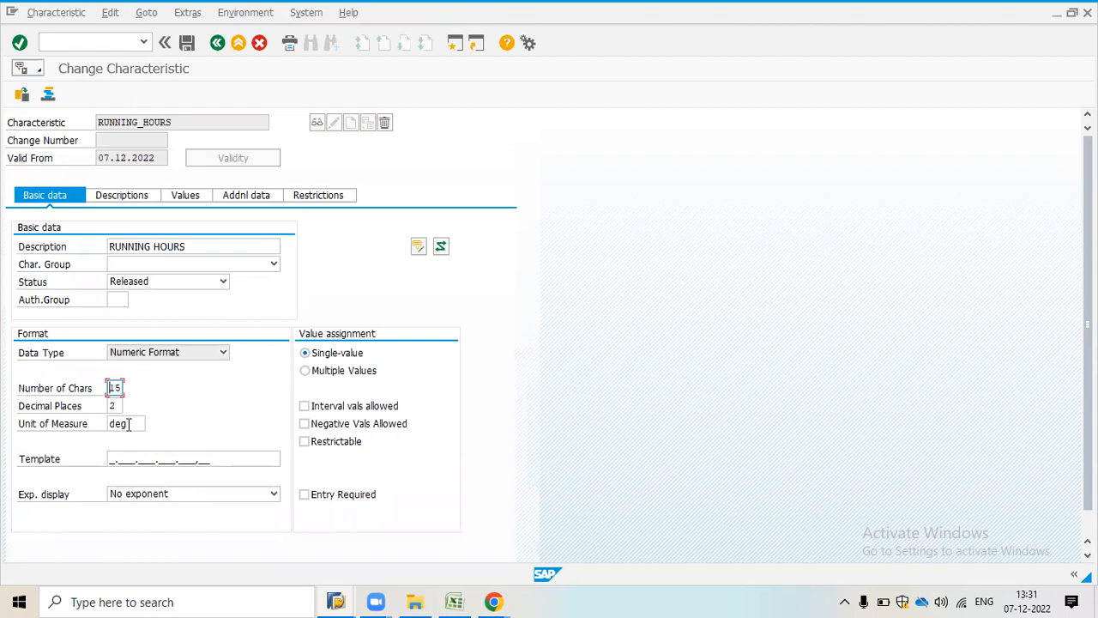
# Examine the available units of measure for the RUNNING_HOURS characteristic and leave its maintenance without changing anything.
pyautogui.click(128, 424)
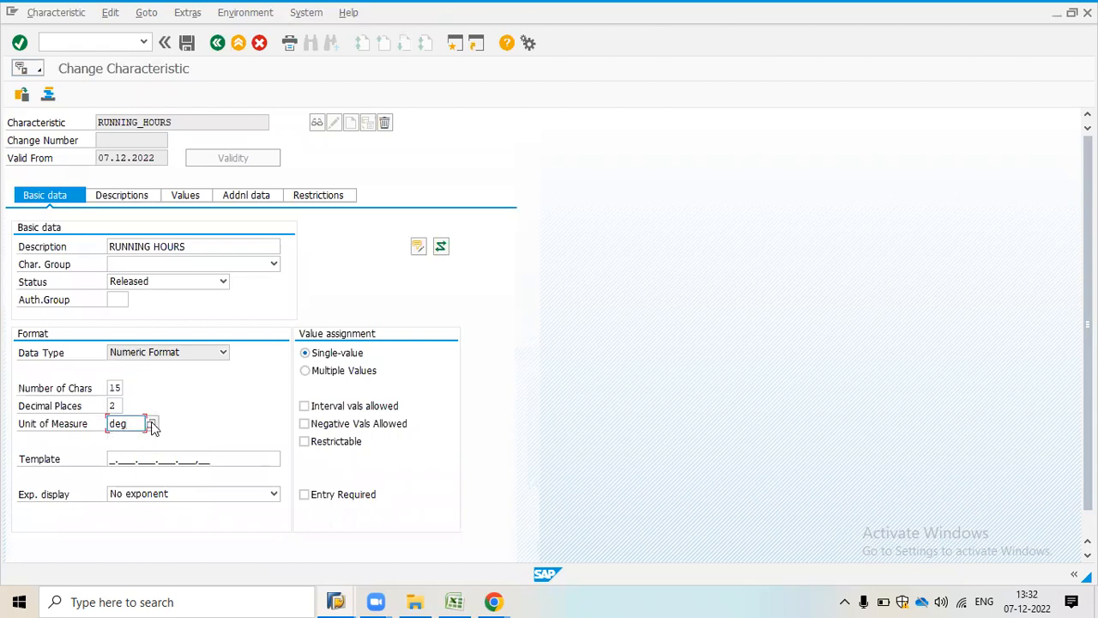
pyautogui.click(151, 424)
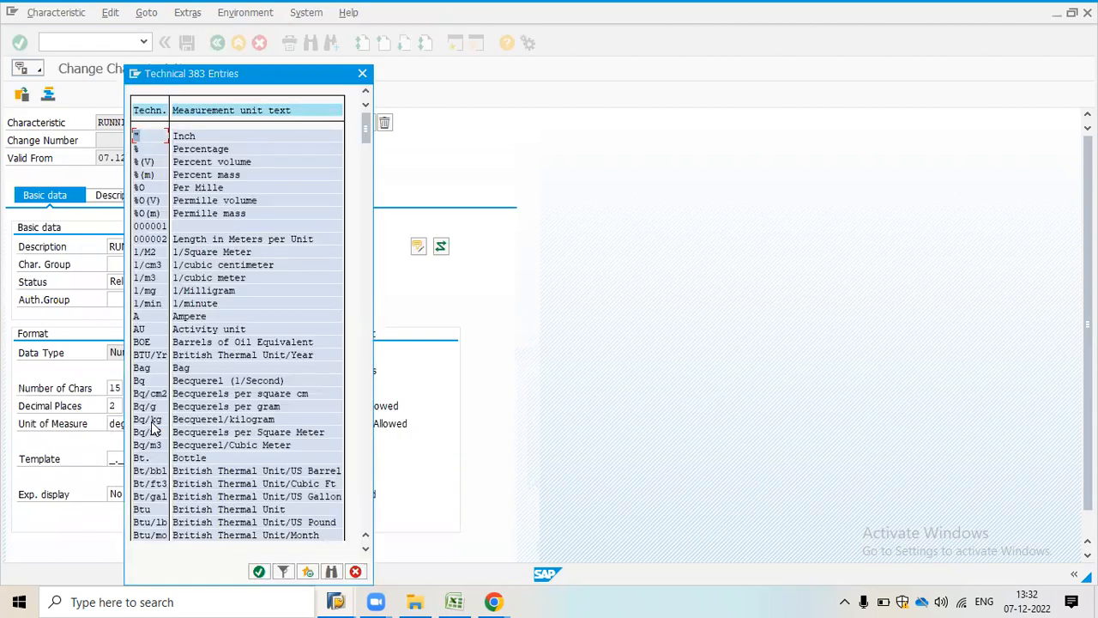
pyautogui.click(365, 461)
pyautogui.click(365, 460)
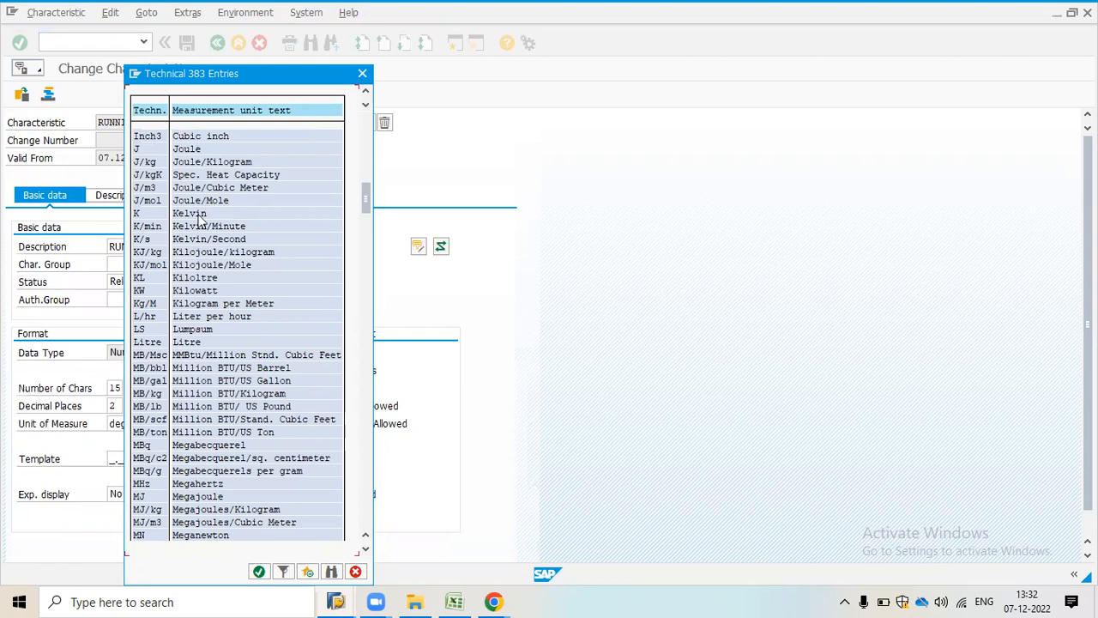
pyautogui.click(365, 91)
pyautogui.click(365, 91)
pyautogui.click(365, 91)
pyautogui.click(365, 91)
pyautogui.click(365, 91)
pyautogui.click(365, 91)
pyautogui.click(366, 91)
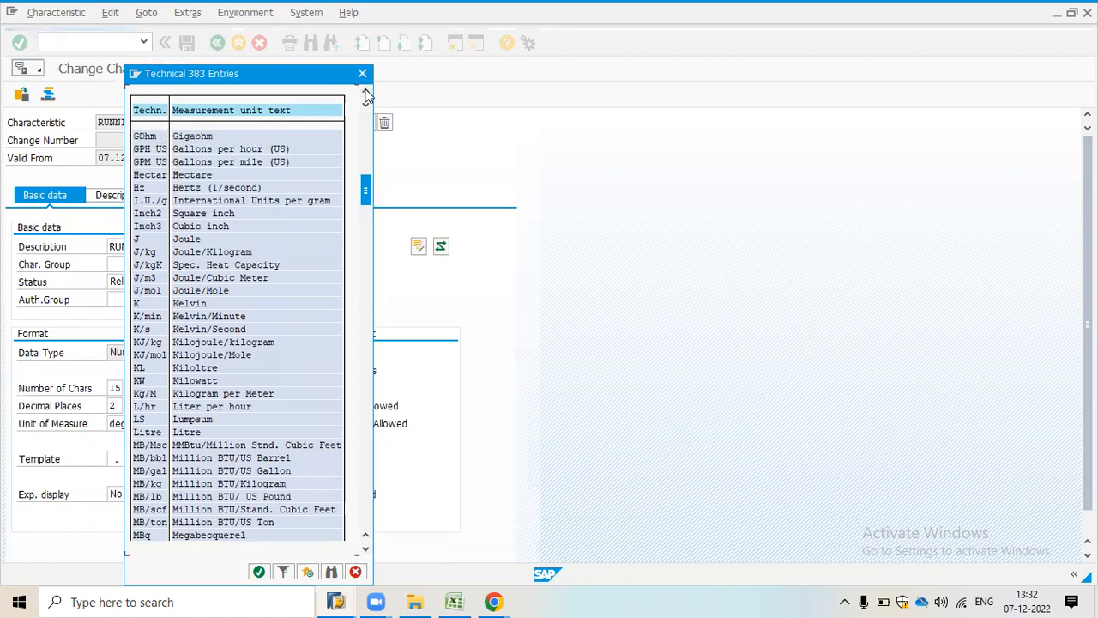
pyautogui.click(365, 91)
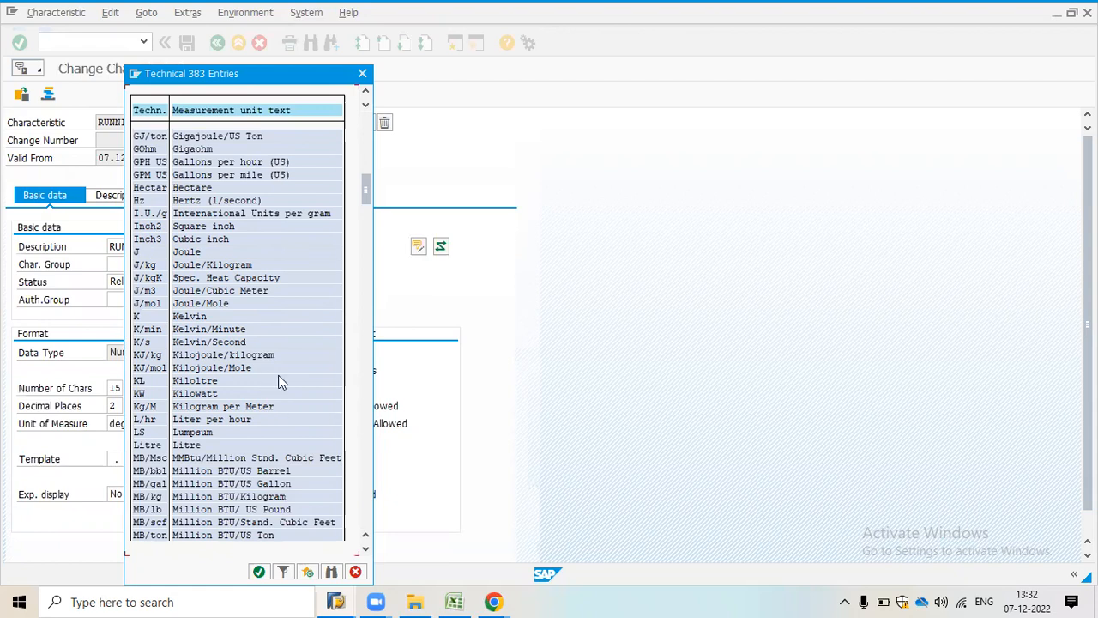
pyautogui.click(363, 75)
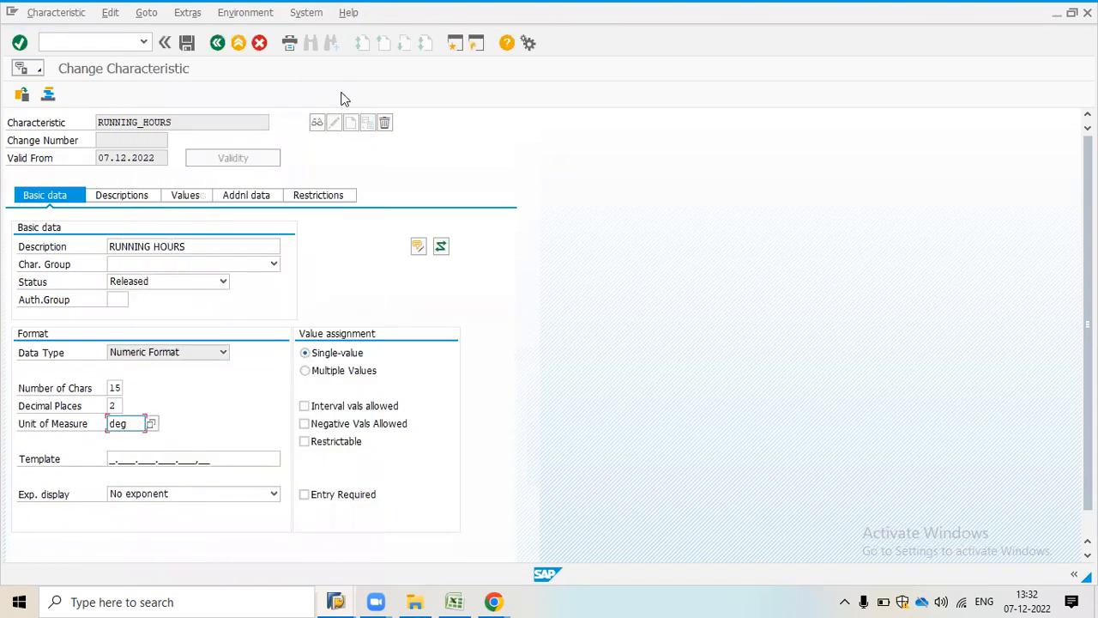
pyautogui.click(216, 42)
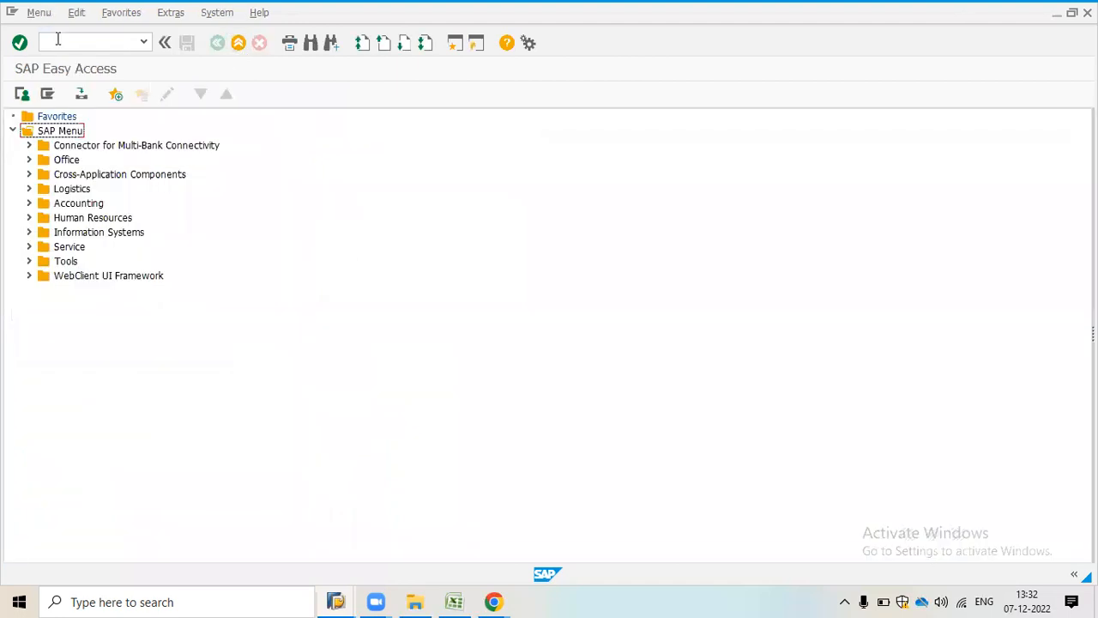
# Open equipment 10016095 in transaction IE02 to review its general data, and return to the start screen.
pyautogui.click(84, 47)
pyautogui.write('IE02')
pyautogui.press('Return')
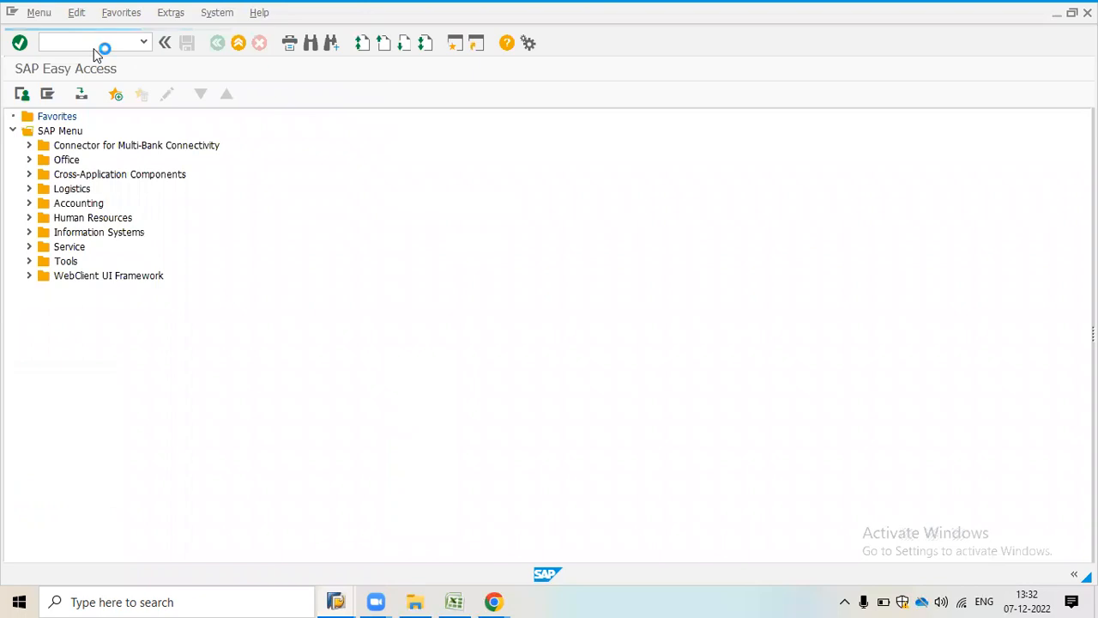
pyautogui.press('Return')
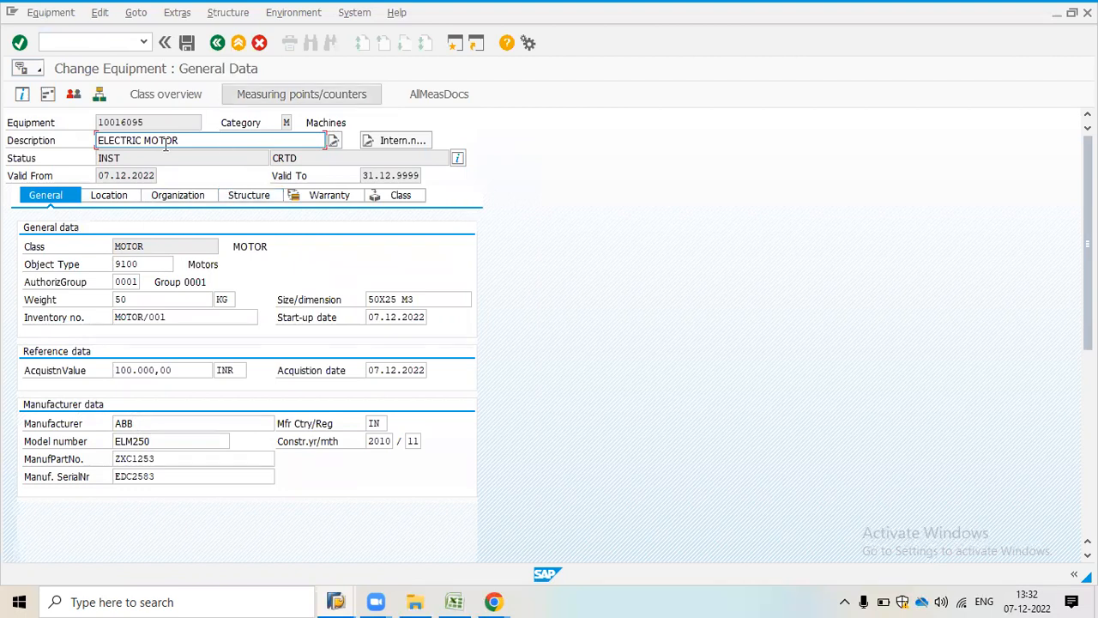
pyautogui.click(217, 43)
pyautogui.click(217, 43)
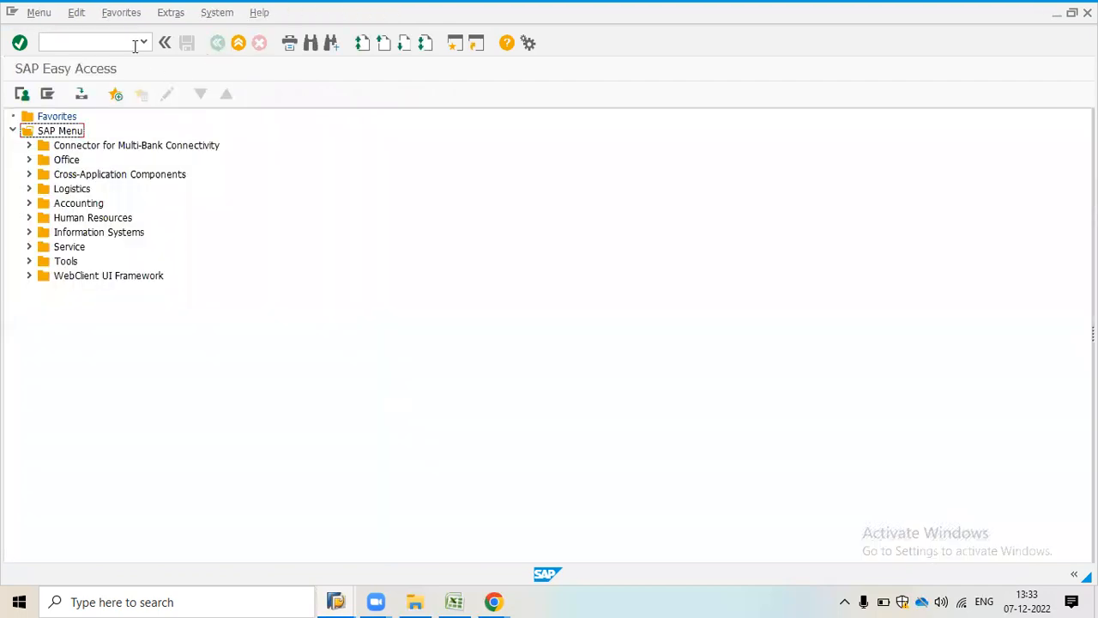
# Begin a new measuring point for equipment 10016095 and flag it as a counter.
pyautogui.click(133, 43)
pyautogui.press('Return')
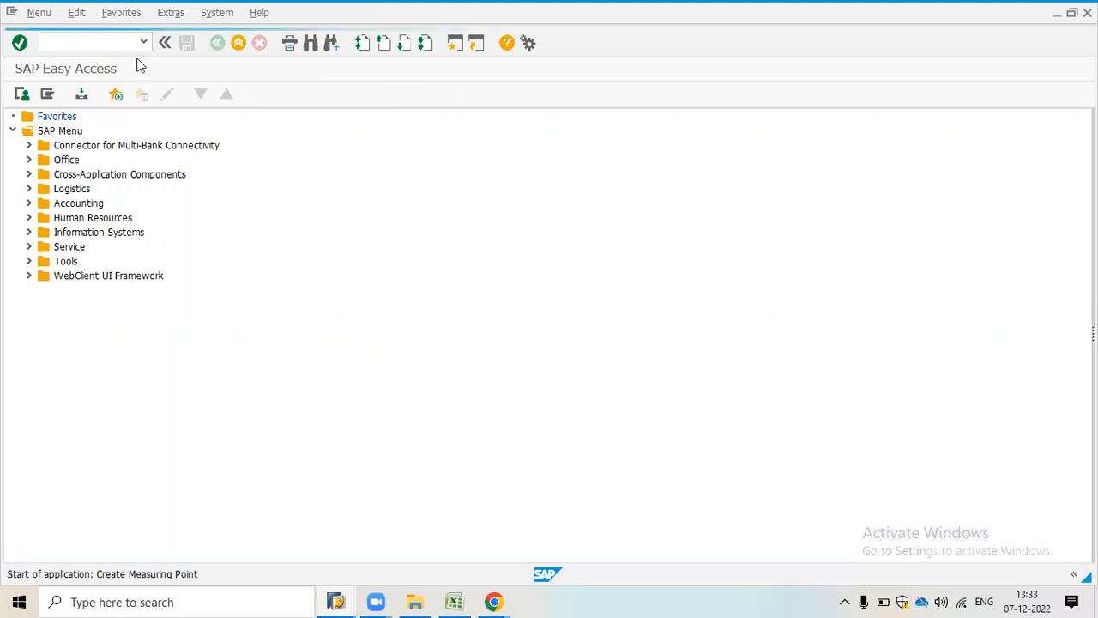
pyautogui.click(127, 248)
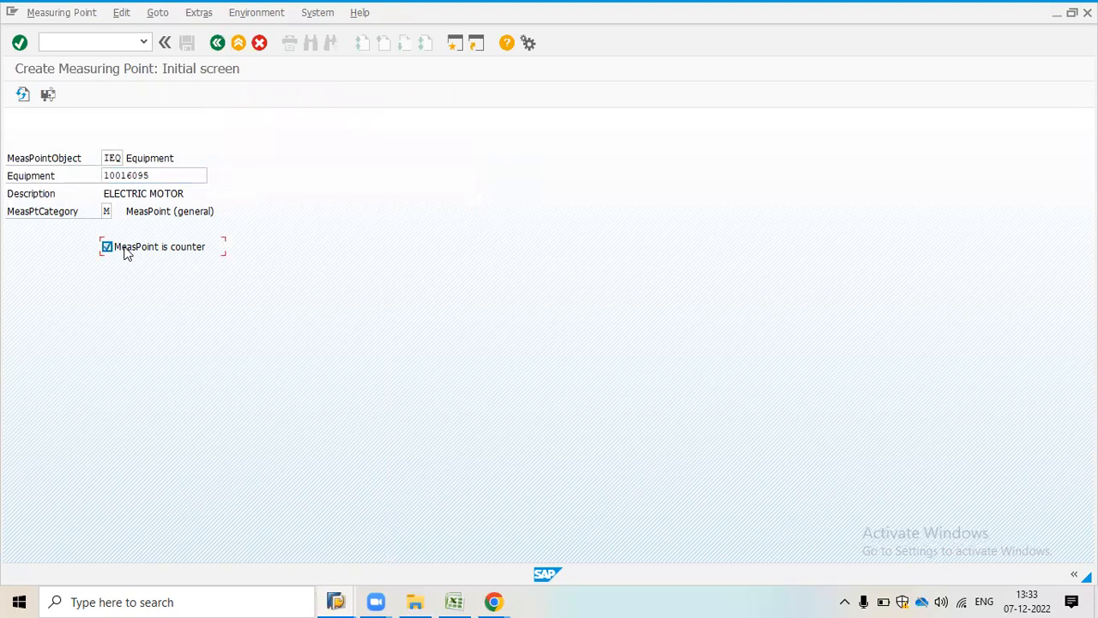
pyautogui.press('Return')
# Try to assign the characteristic AMPERE to the counter measuring point.
pyautogui.click(144, 248)
pyautogui.write('AMPER')
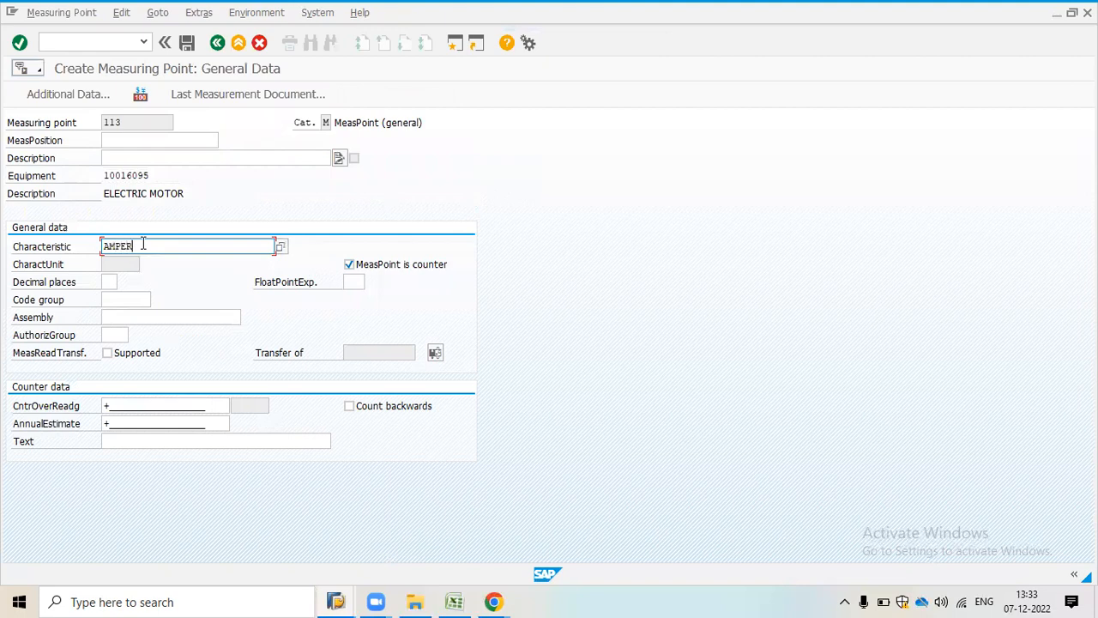
pyautogui.write('E')
pyautogui.press('Return')
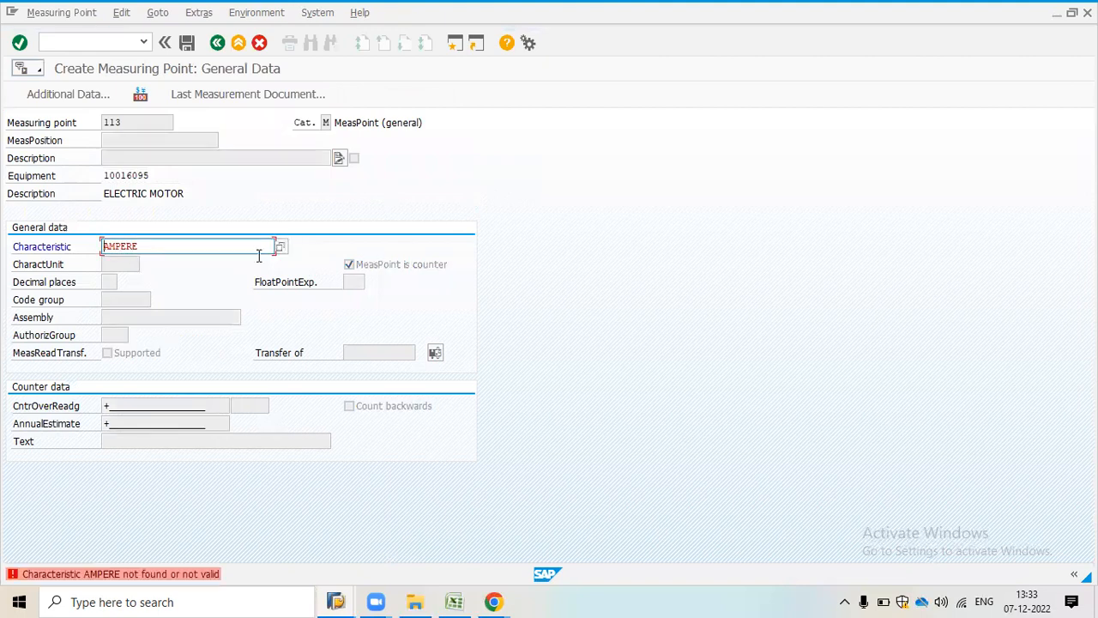
# List the existing characteristics without name restrictions and examine the entries available for the measuring point.
pyautogui.click(282, 248)
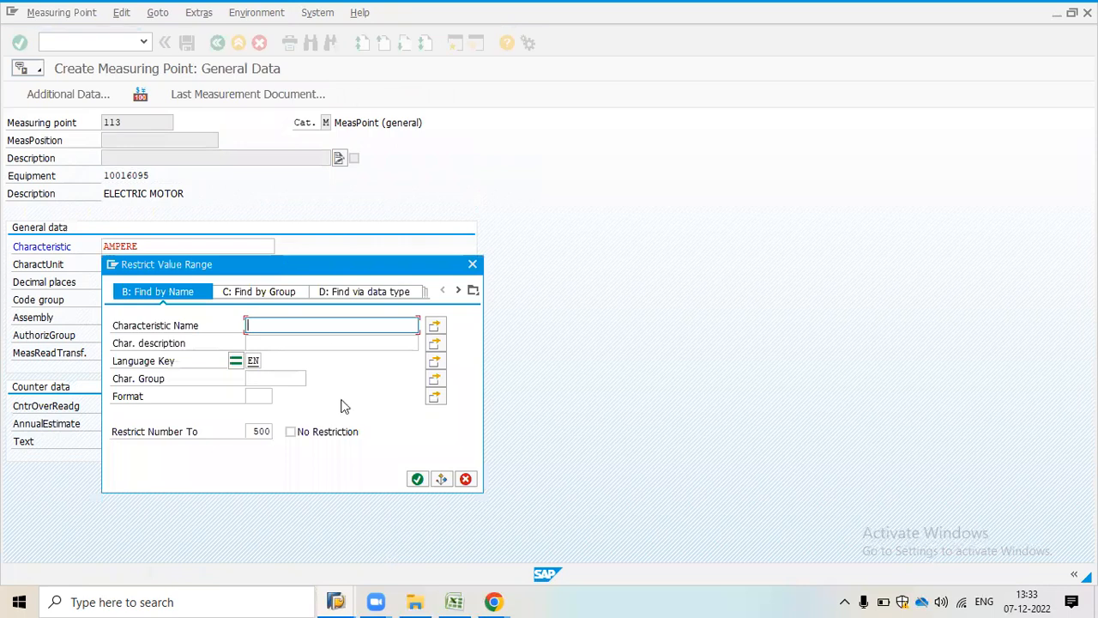
pyautogui.click(416, 479)
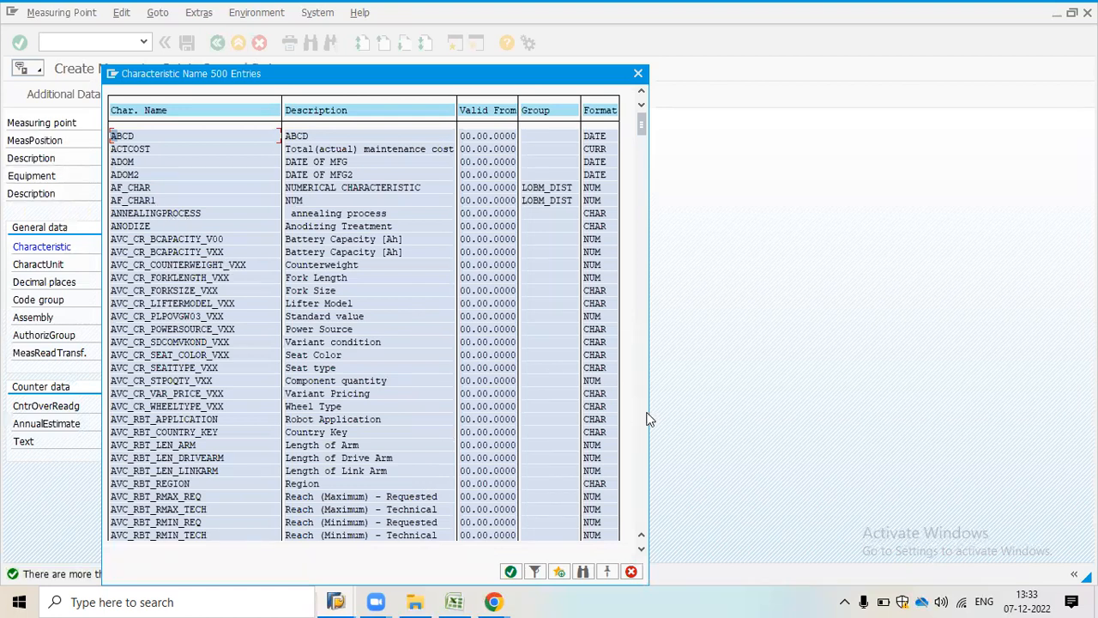
pyautogui.scroll(-10, 650, 411)
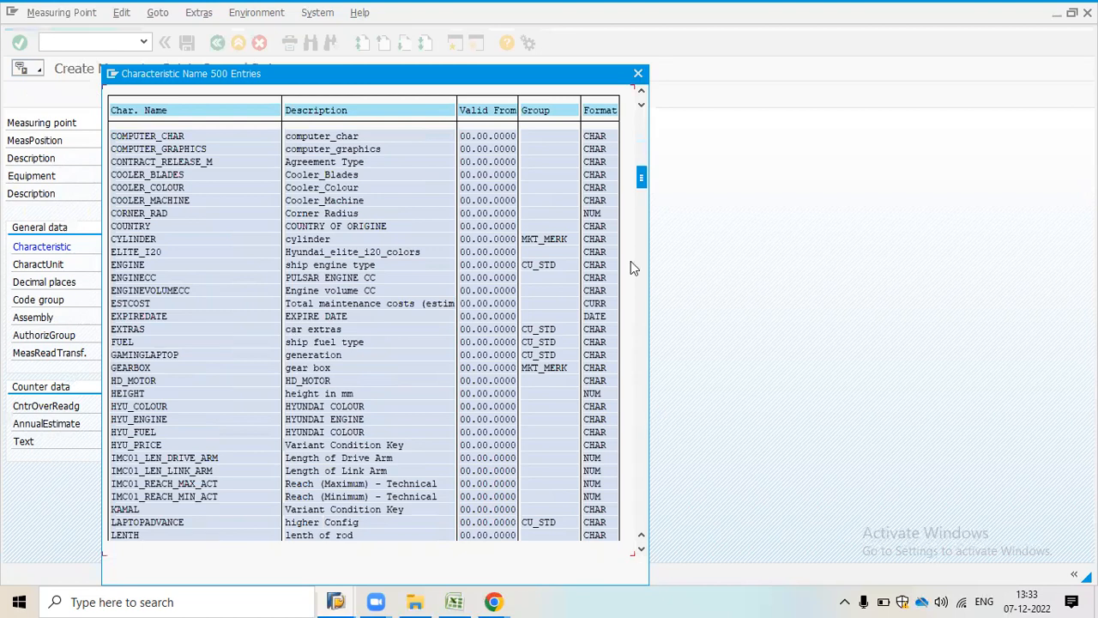
pyautogui.scroll(-10, 657, 253)
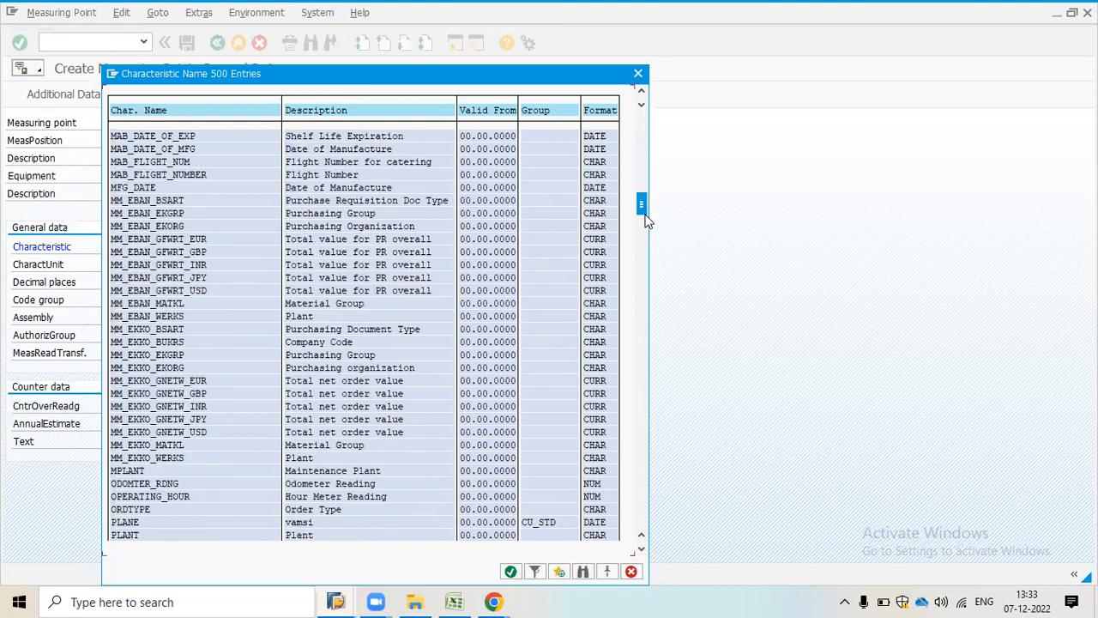
pyautogui.moveTo(642, 204); pyautogui.dragTo(640, 143)
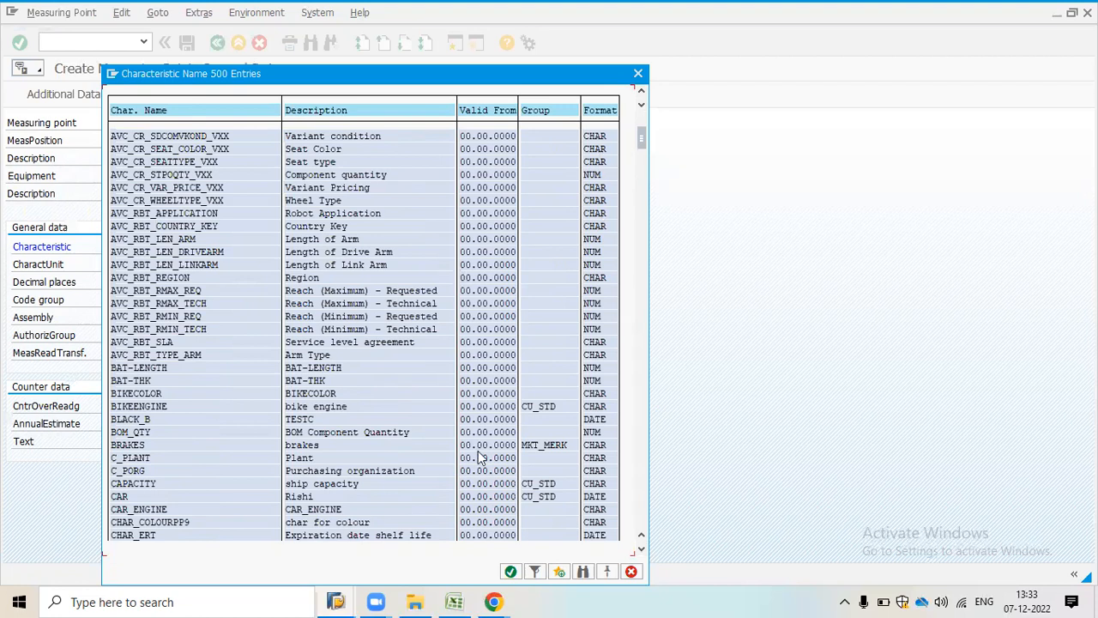
# Search the characteristic list for VOLT and close the search.
pyautogui.click(583, 571)
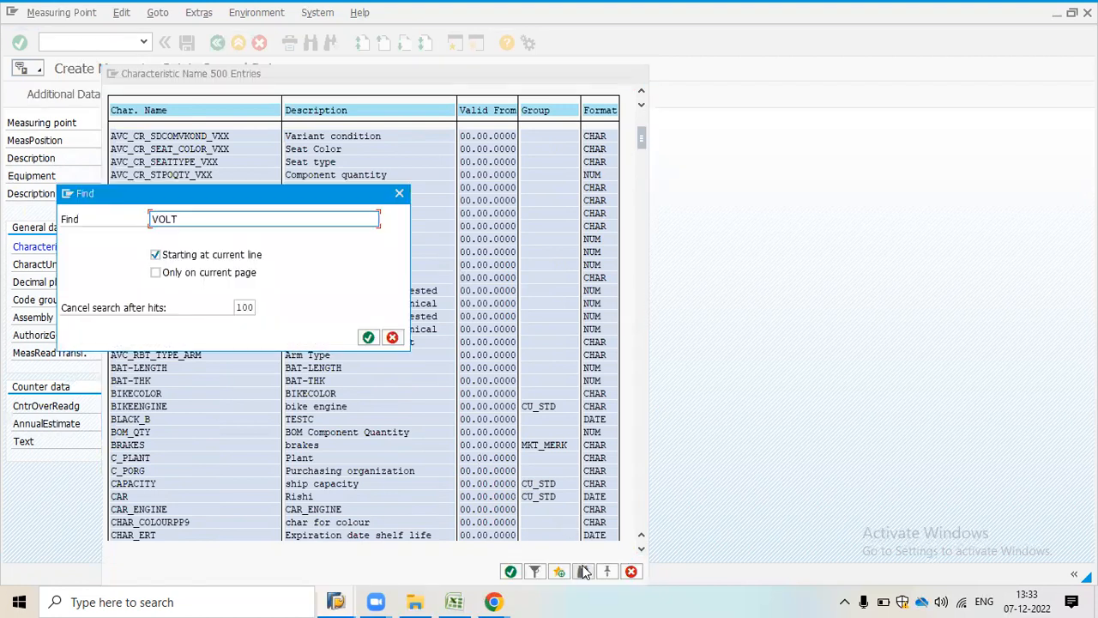
pyautogui.press('Delete')
pyautogui.write('VOLT')
pyautogui.press('Return')
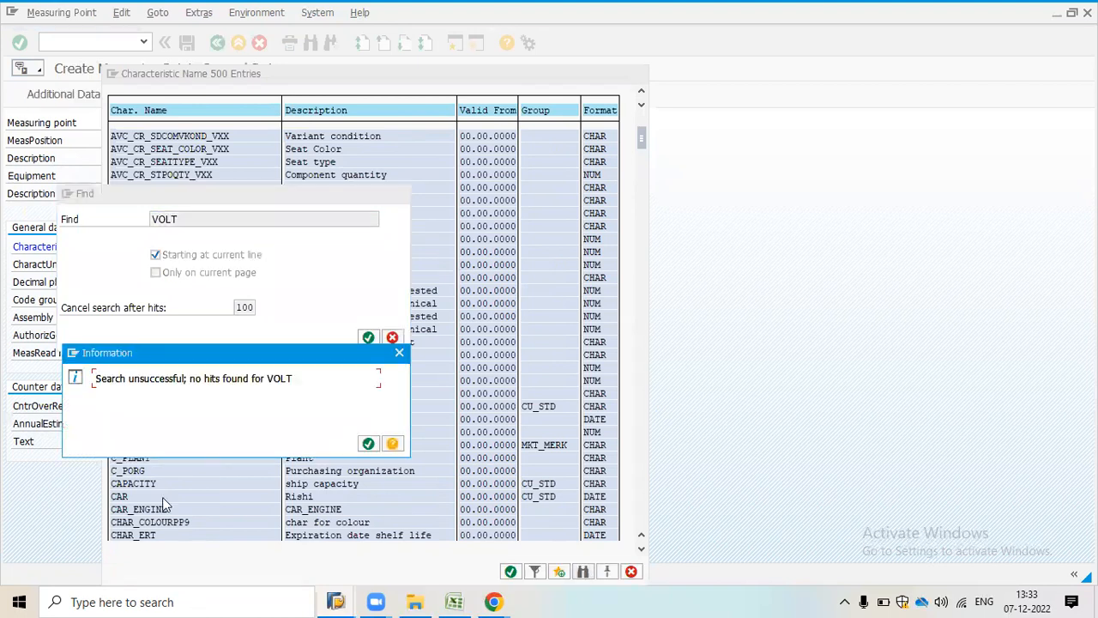
pyautogui.click(368, 444)
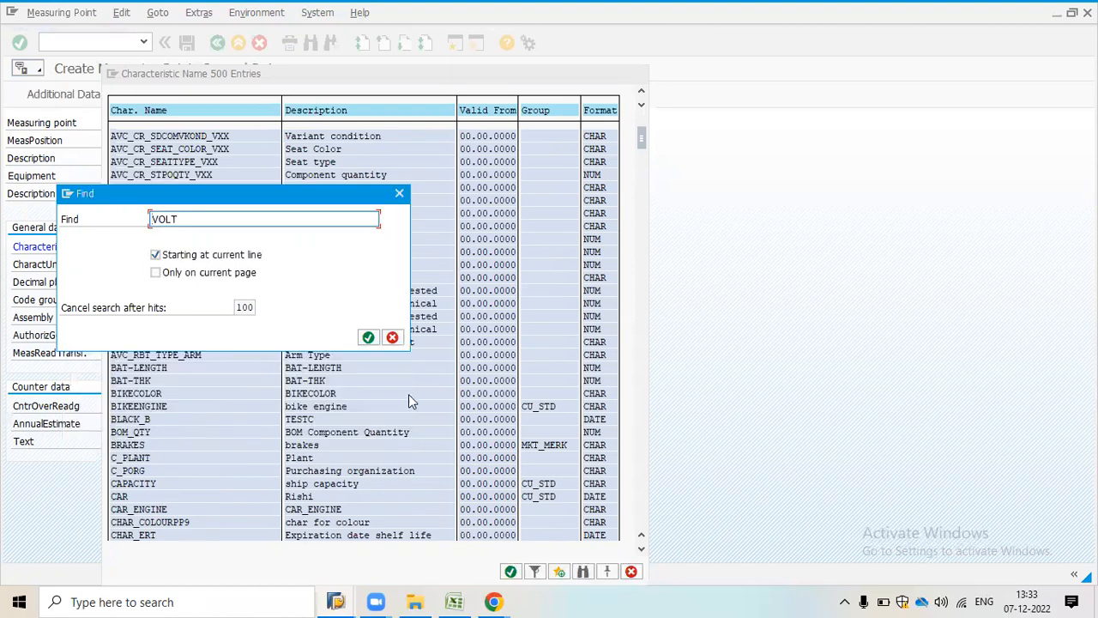
pyautogui.click(392, 336)
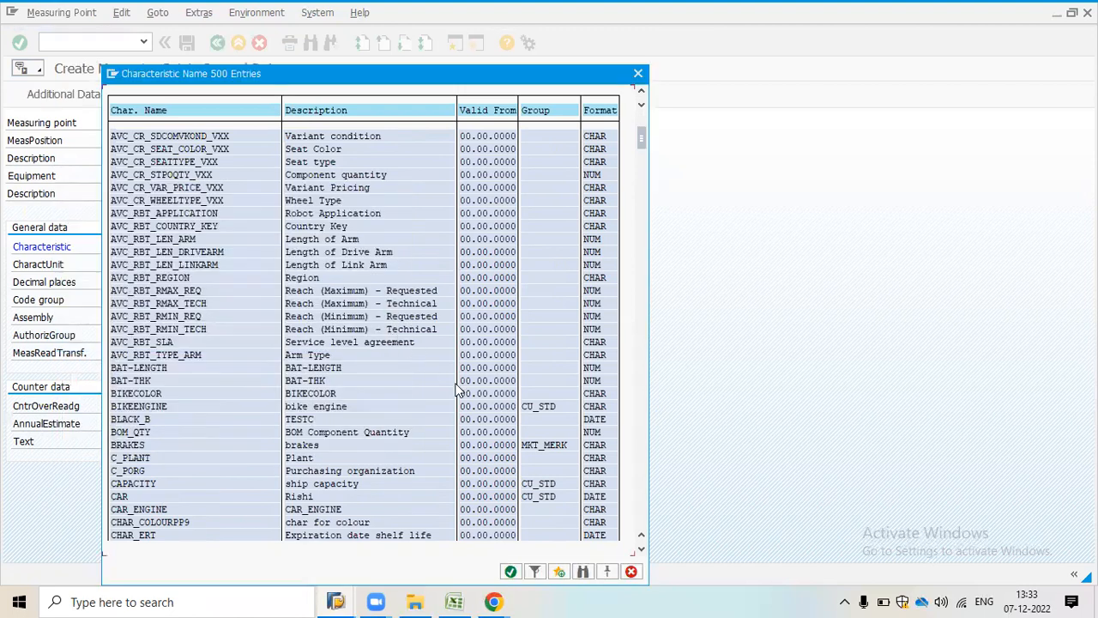
# Assign the listed characteristic PRESSURE to the counter measuring point of equipment 10016095.
pyautogui.click(642, 532)
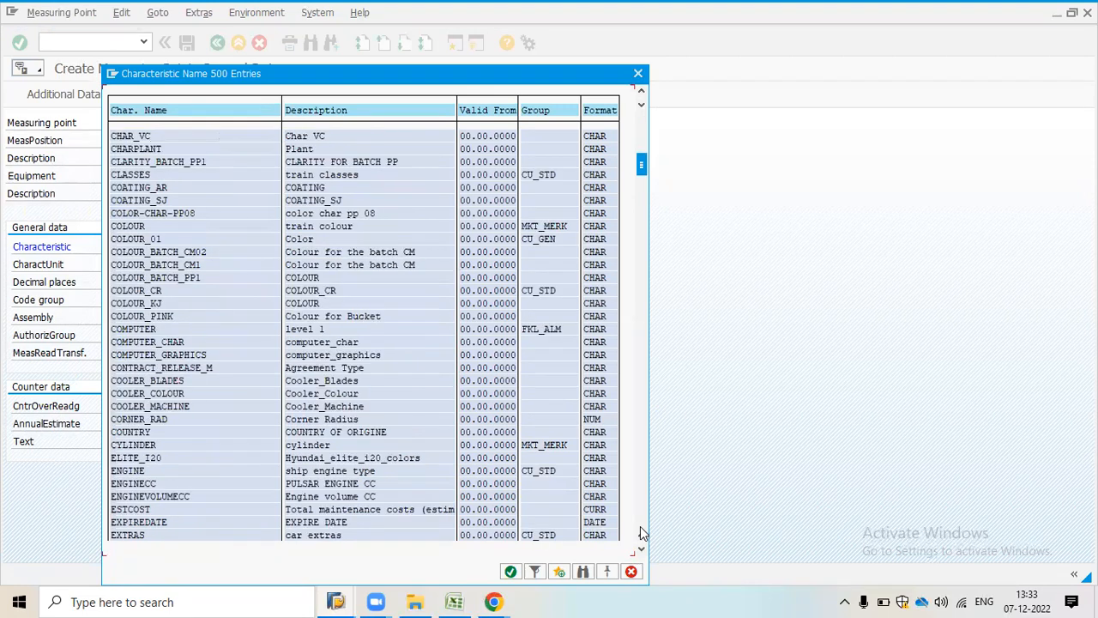
pyautogui.click(641, 532)
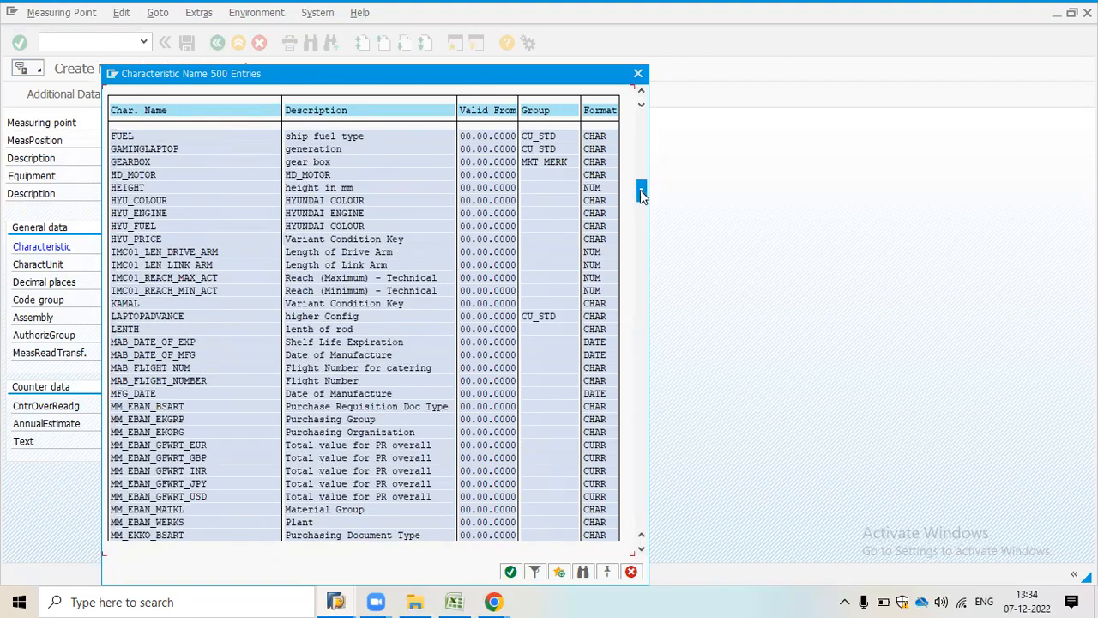
pyautogui.click(644, 529)
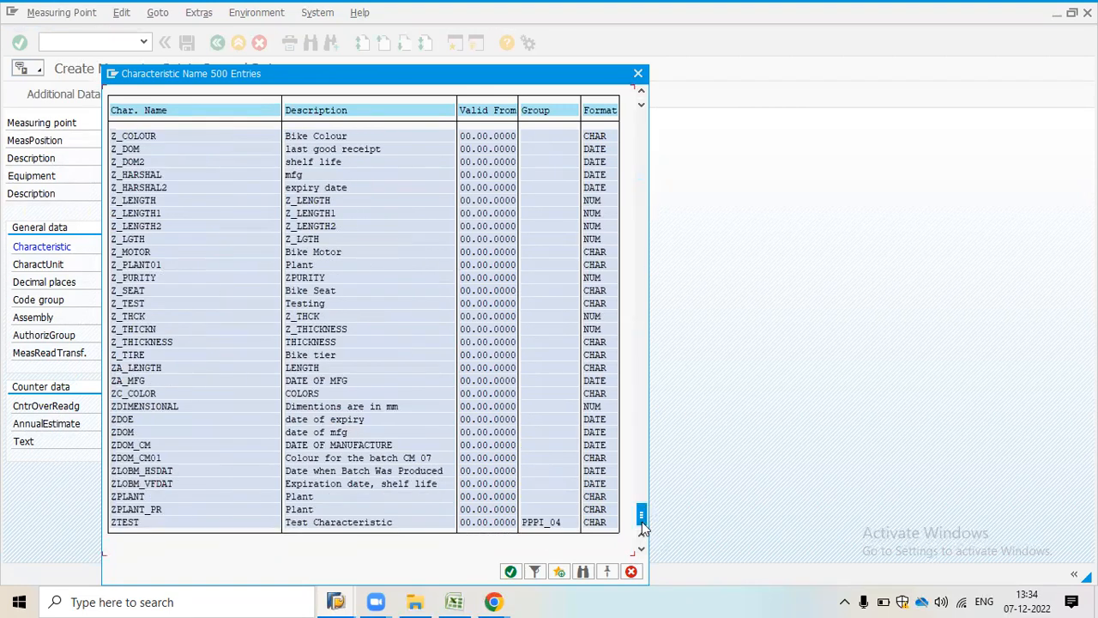
pyautogui.moveTo(642, 513); pyautogui.dragTo(638, 426)
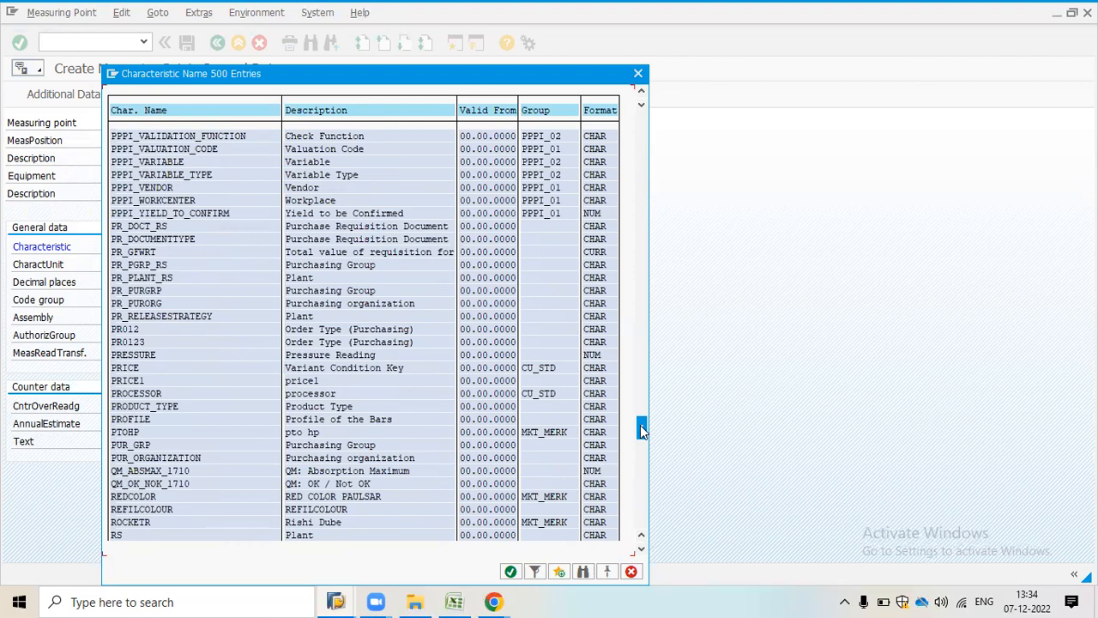
pyautogui.click(640, 425)
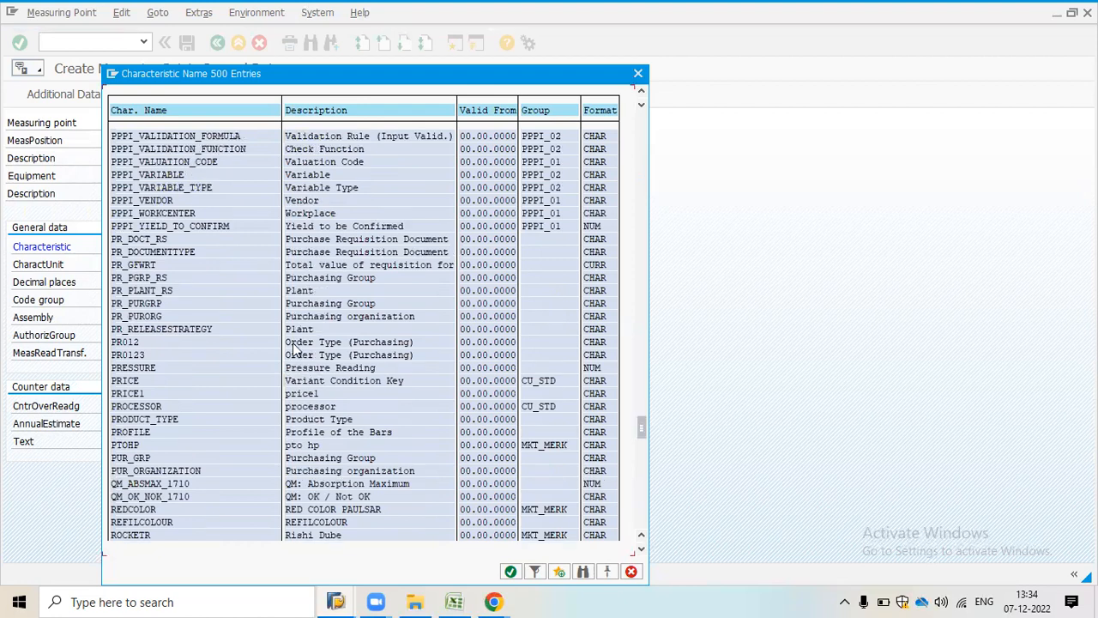
pyautogui.click(160, 367)
pyautogui.doubleClick(150, 368)
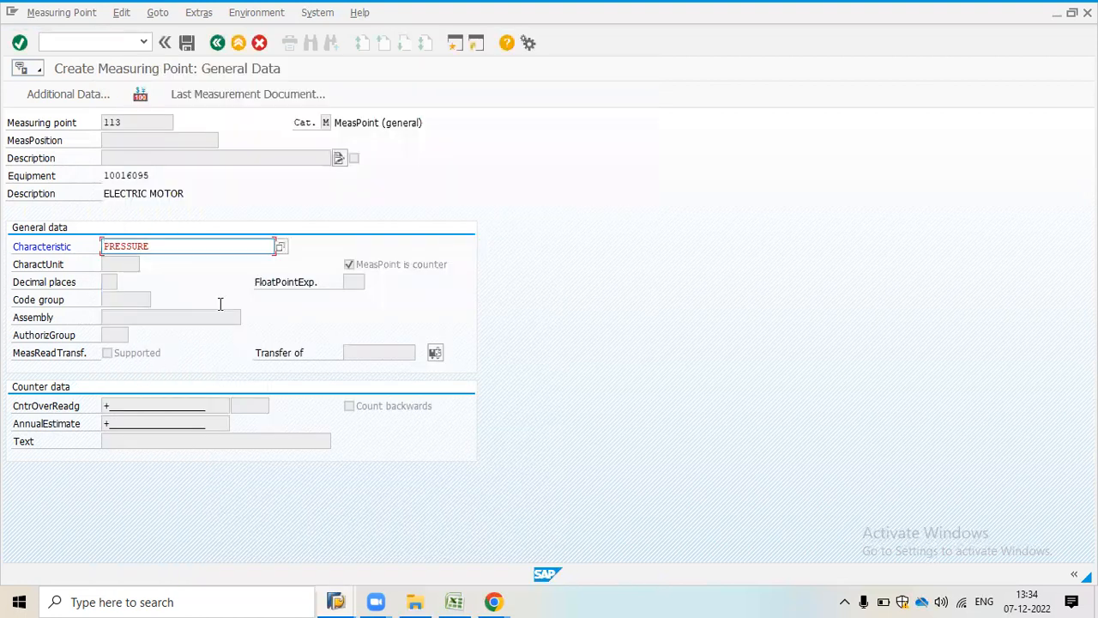
pyautogui.press('Return')
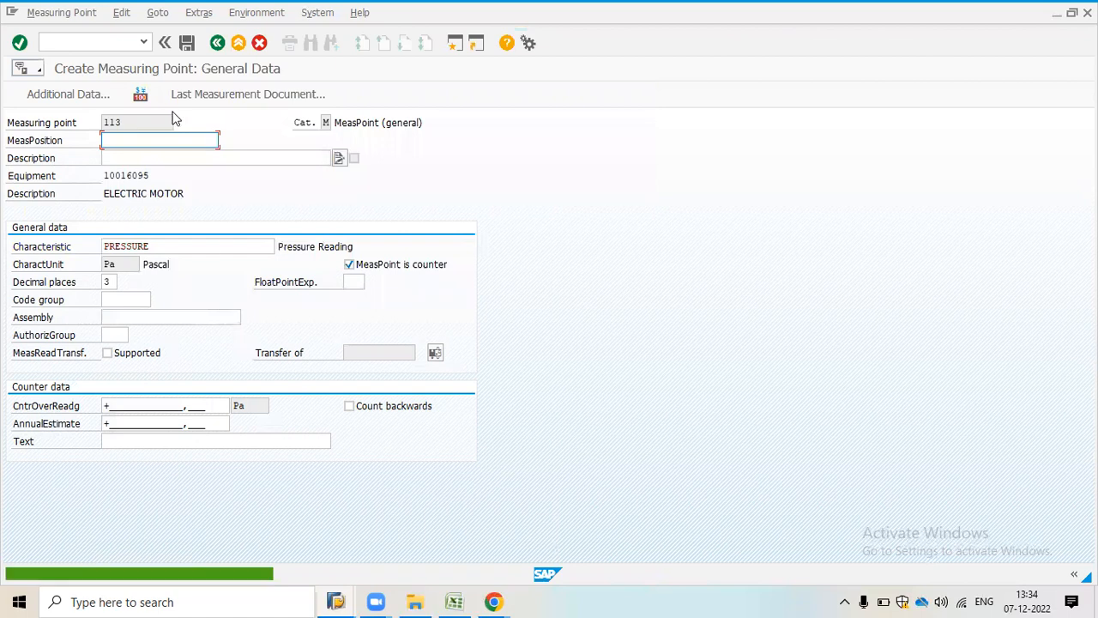
# Enter PRESSURE as the measurement position and TANK URE as the measuring point's description.
pyautogui.write('PRESSURE')
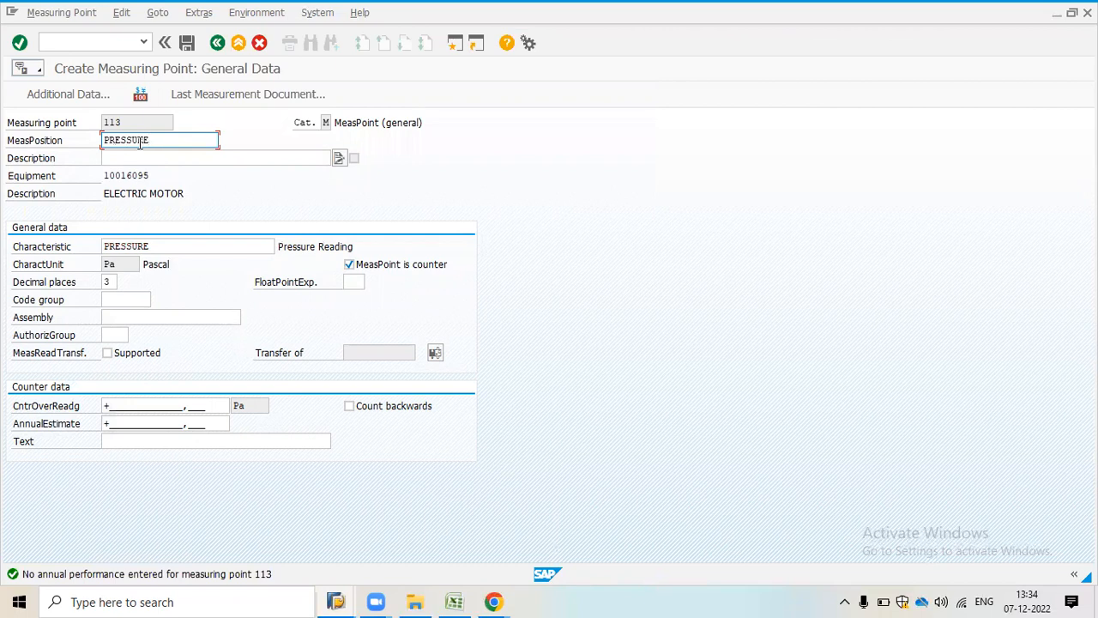
pyautogui.press('Tab')
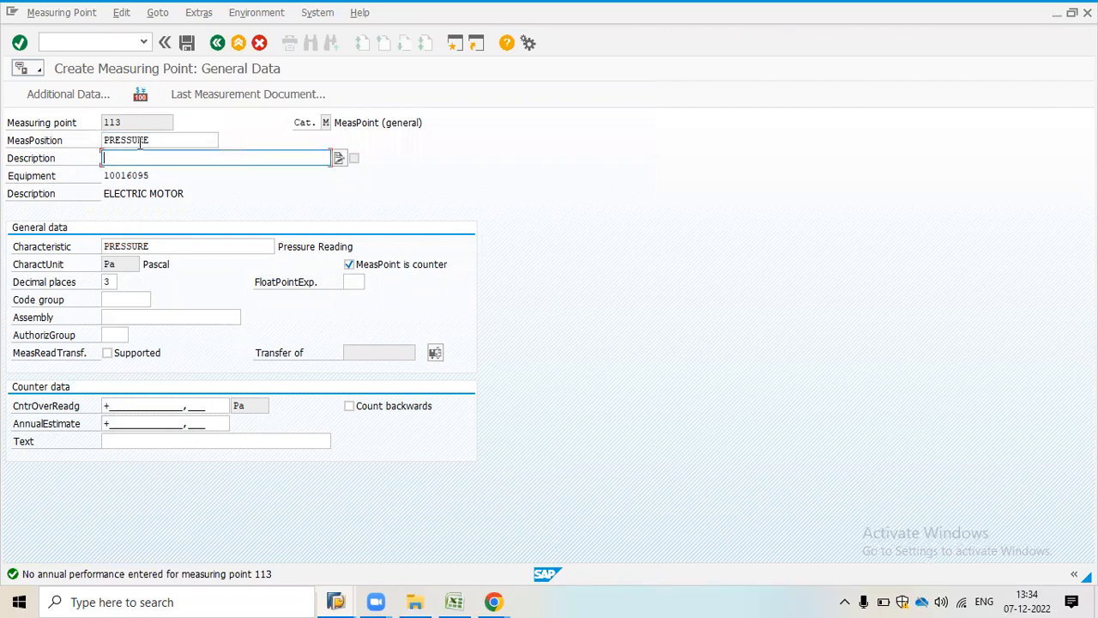
pyautogui.write('PRESSURE')
pyautogui.write('TANK URE')
# Discard the new measuring point without saving its entries and return to the start screen.
pyautogui.click(215, 44)
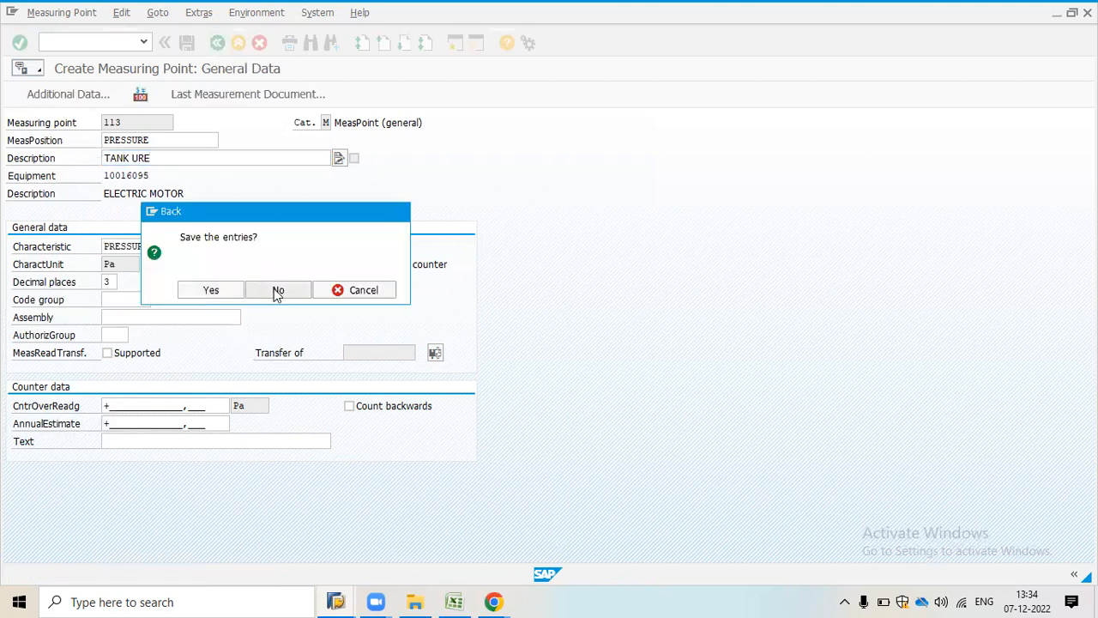
pyautogui.click(277, 290)
pyautogui.click(217, 44)
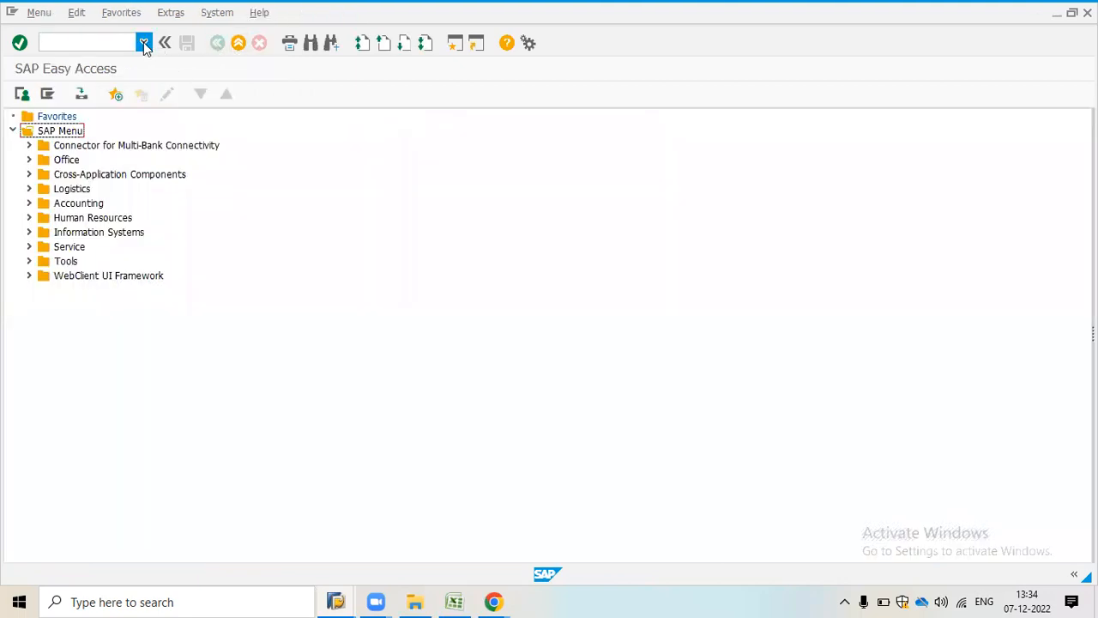